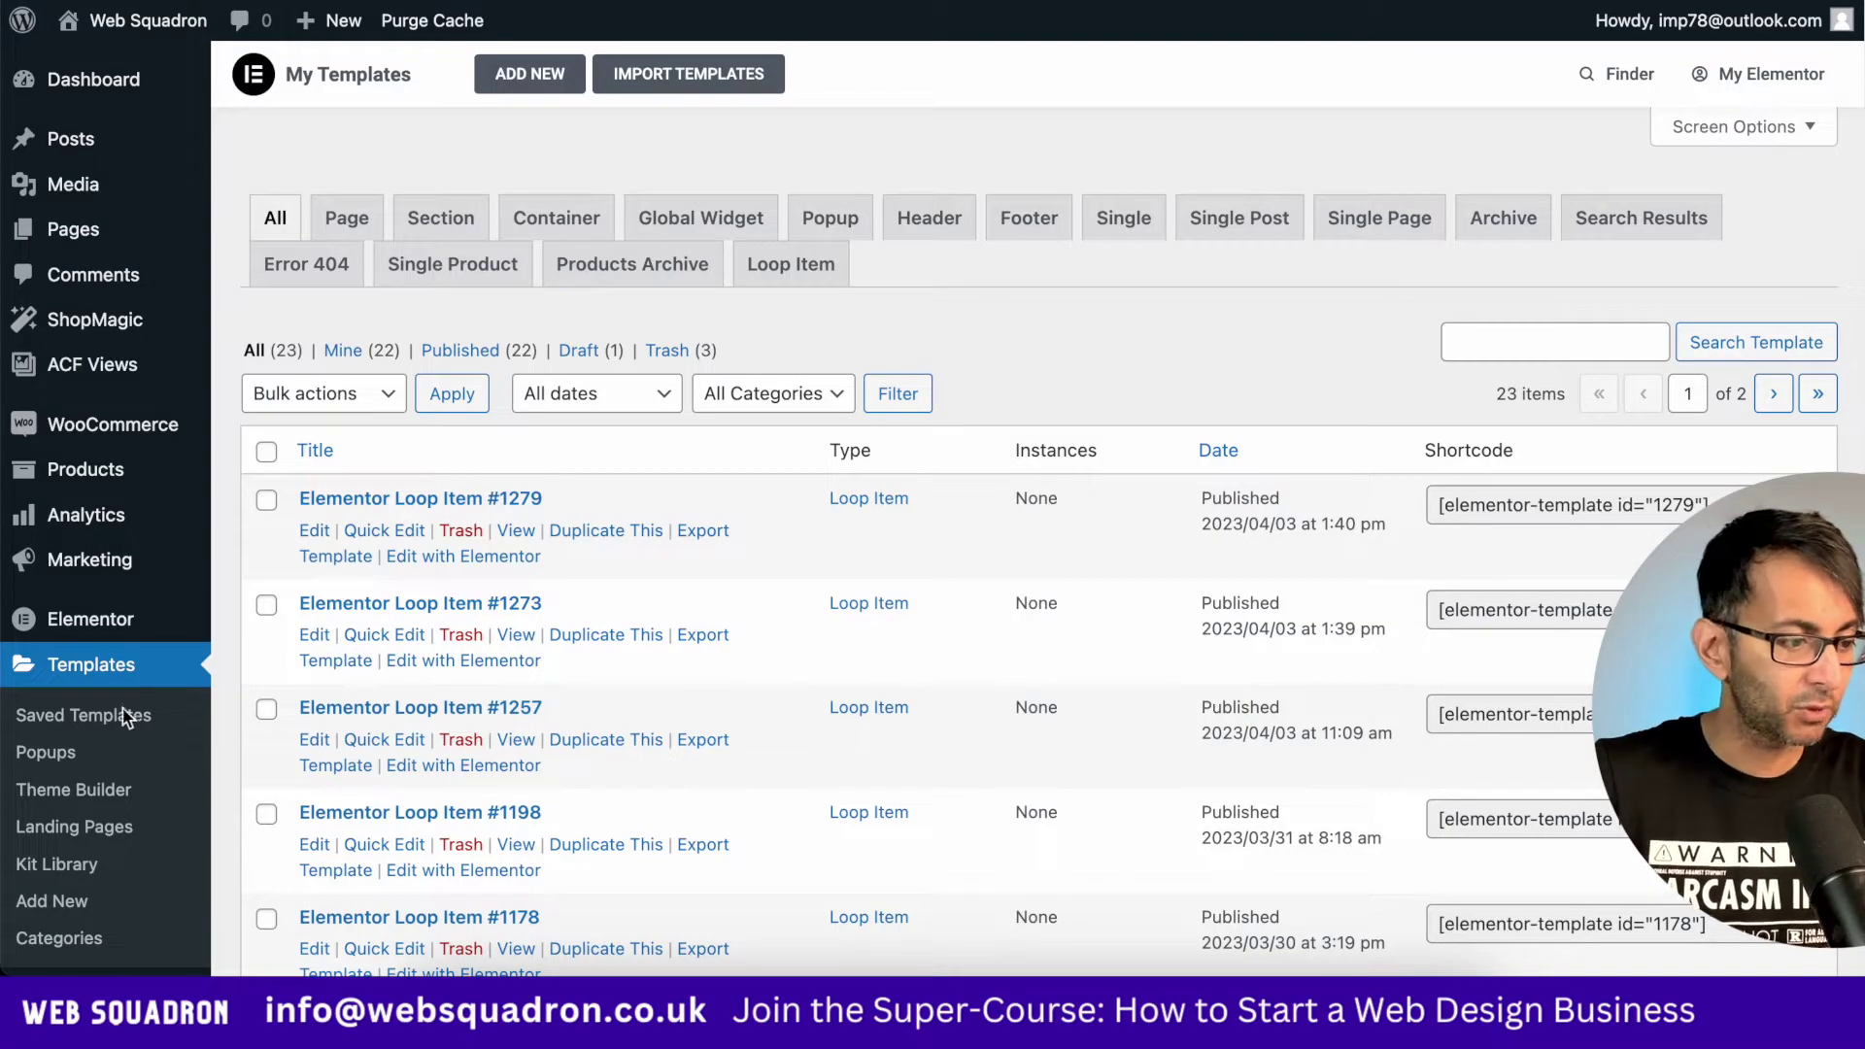
Add a new Section-type template called 'Sidebar' from Saved Templates
left_click(529, 74)
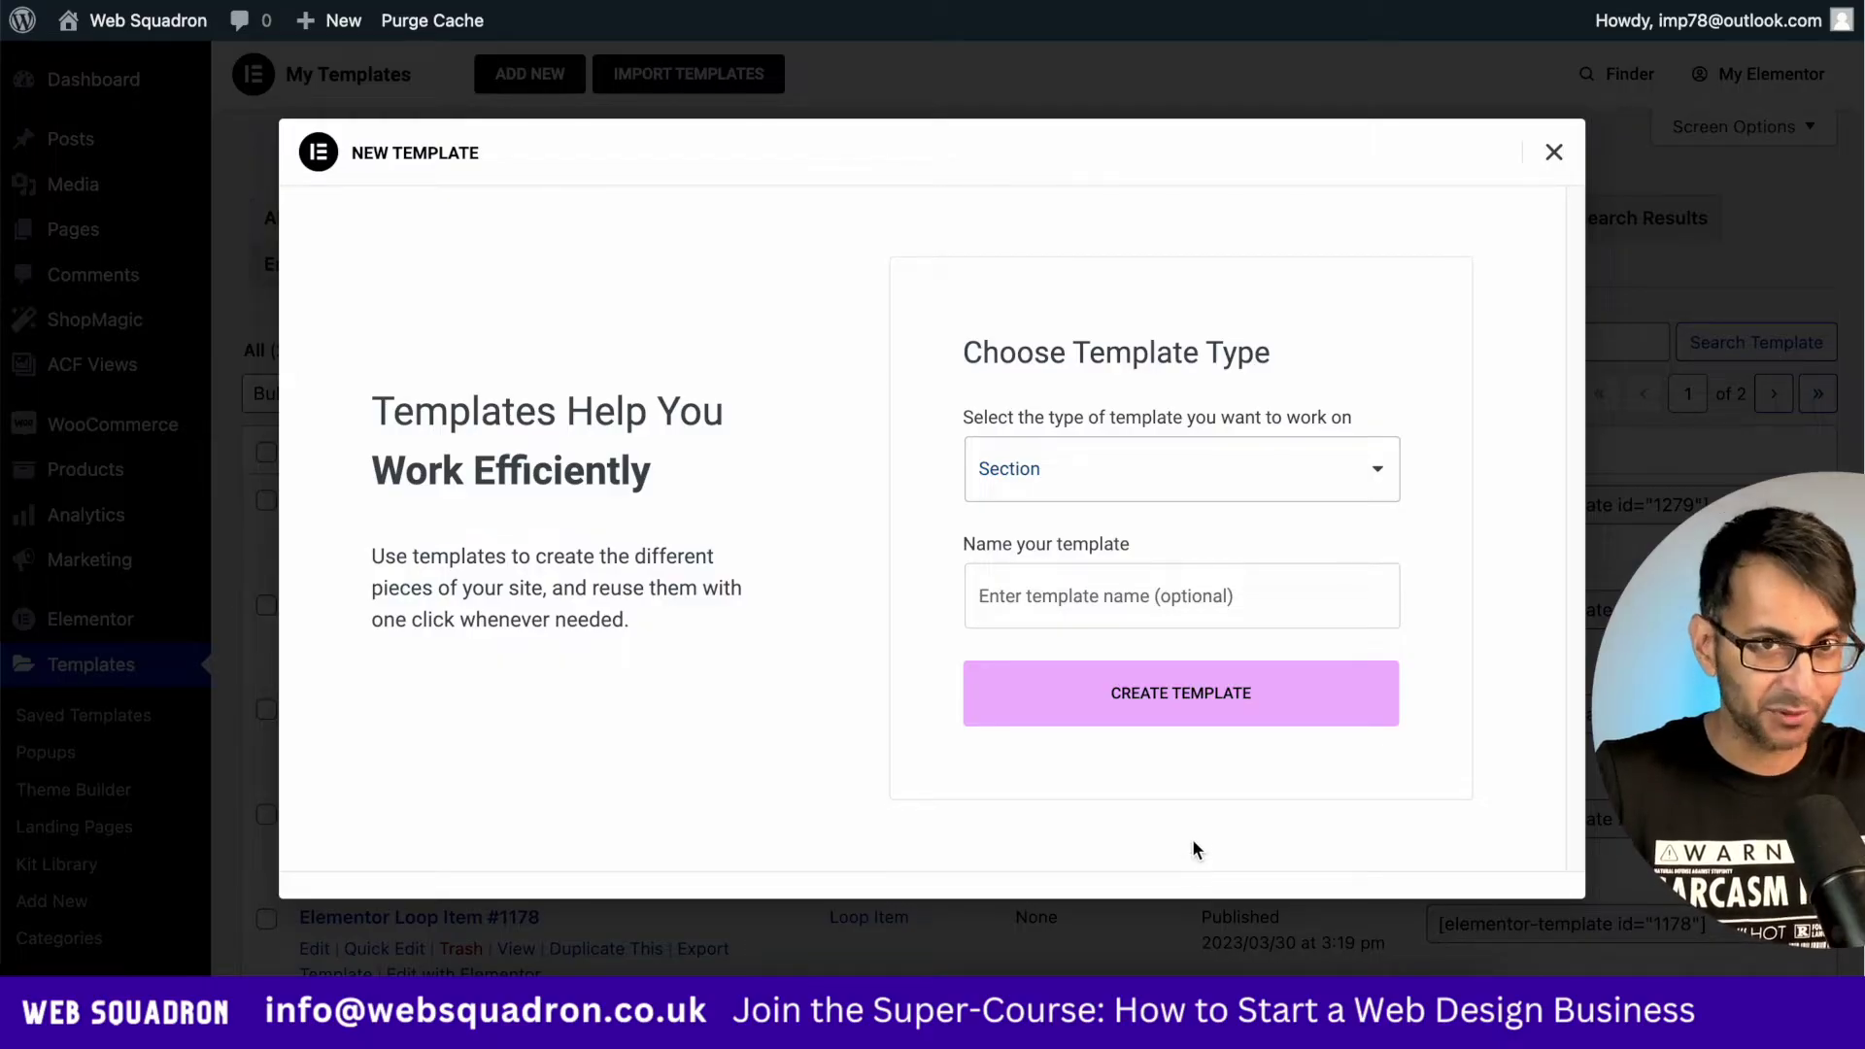
left_click(1177, 610)
type("Sidebar")
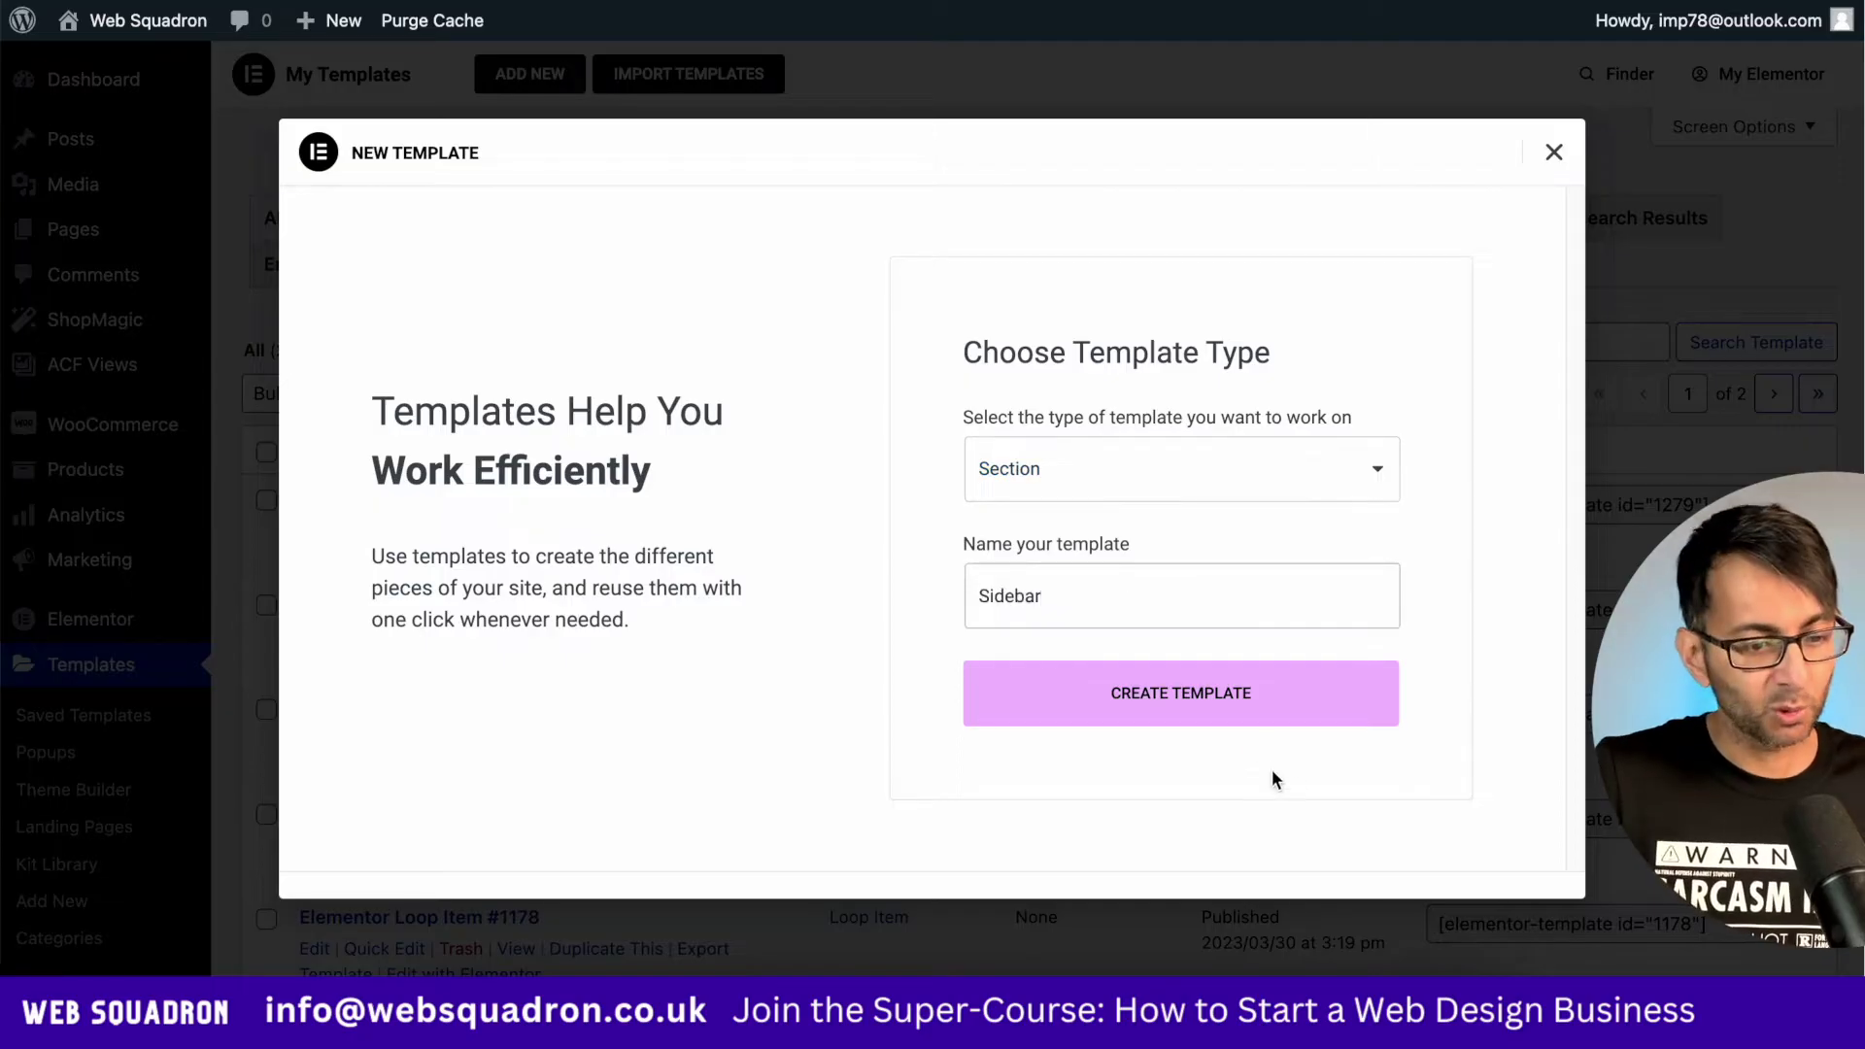
left_click(1245, 704)
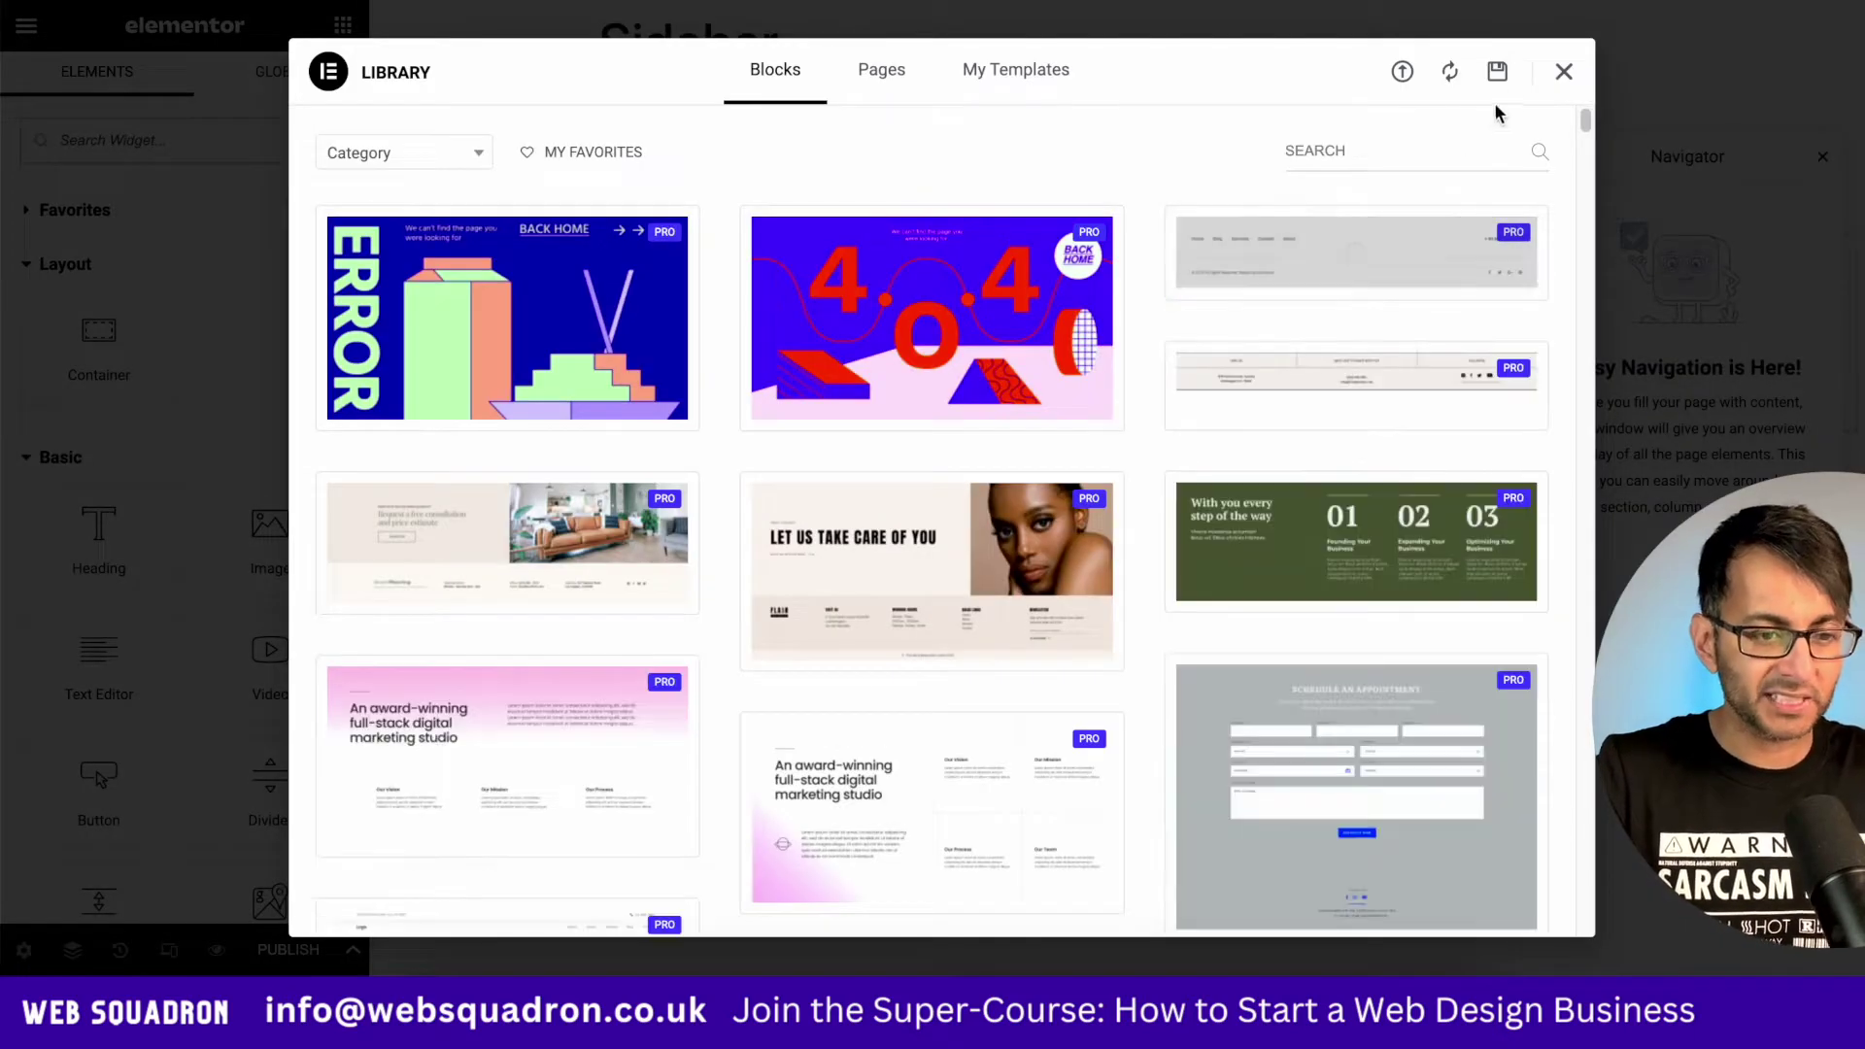
Dismiss the template library and hide the Navigator panel (Ctrl+I)
left_click(1564, 71)
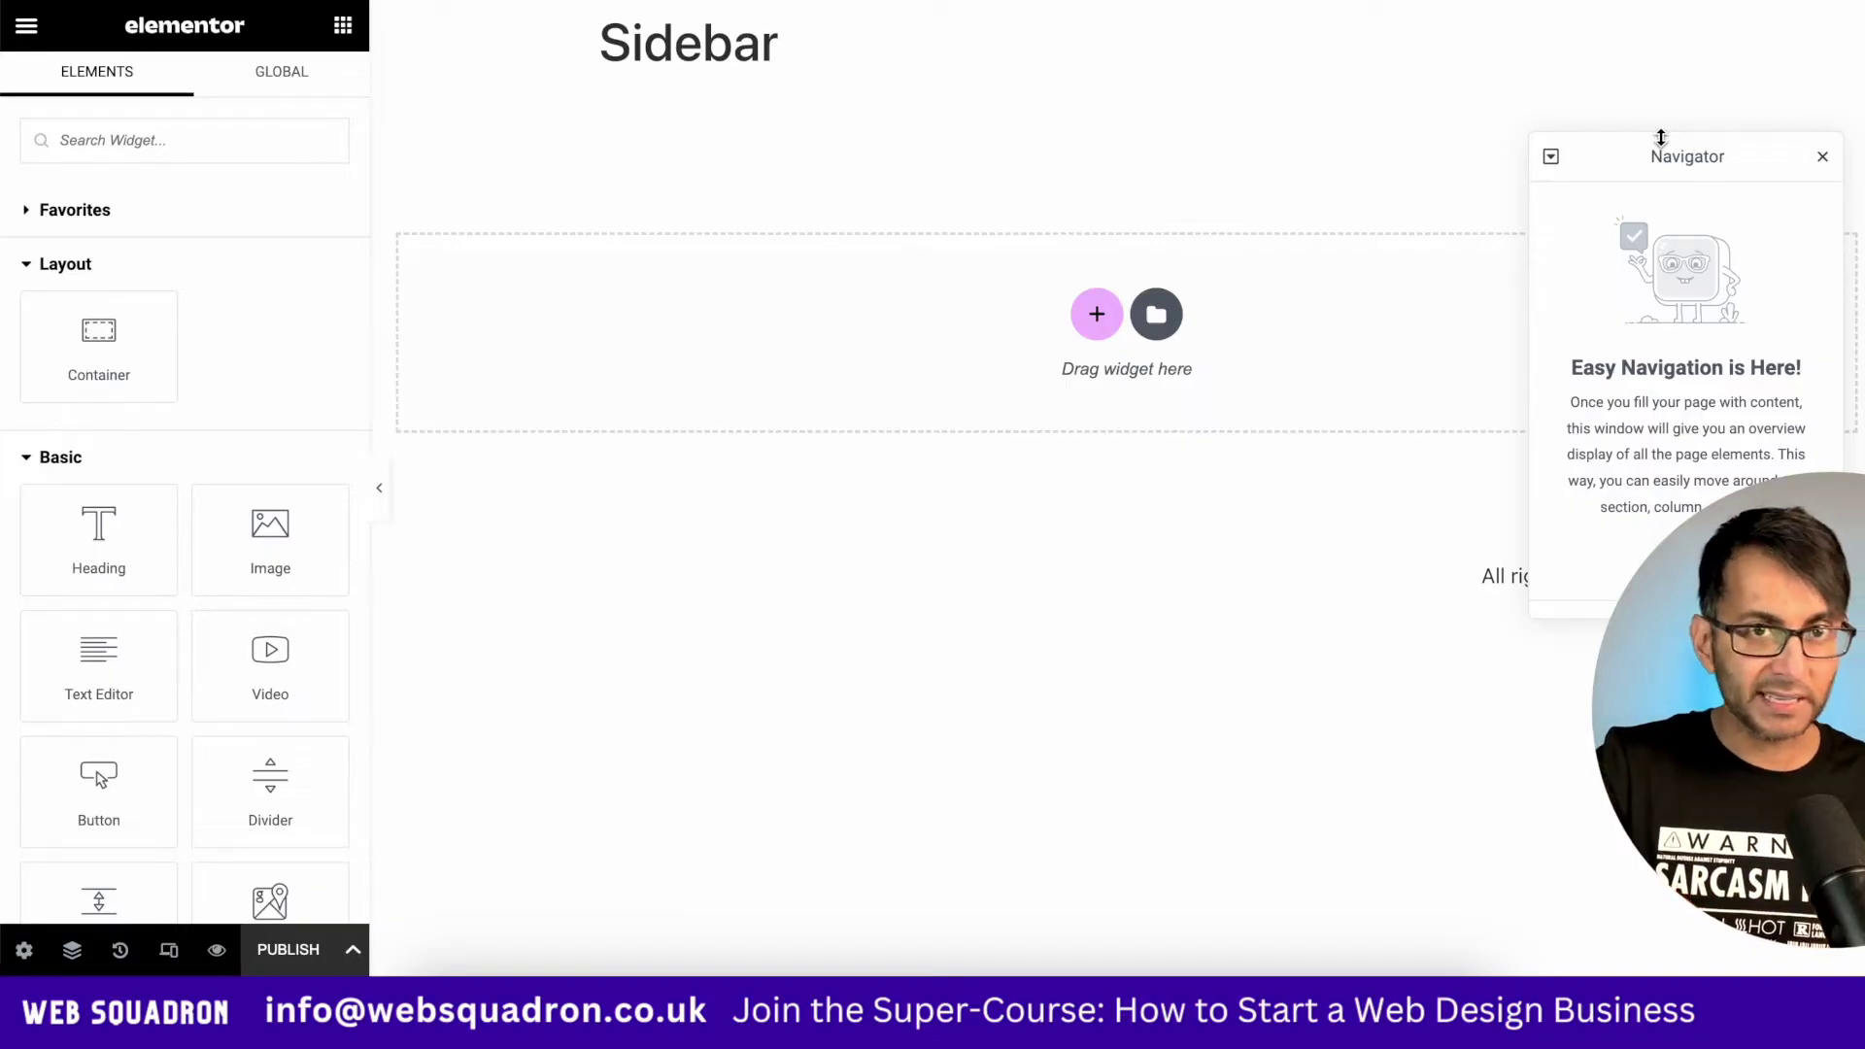
key("ctrl+i")
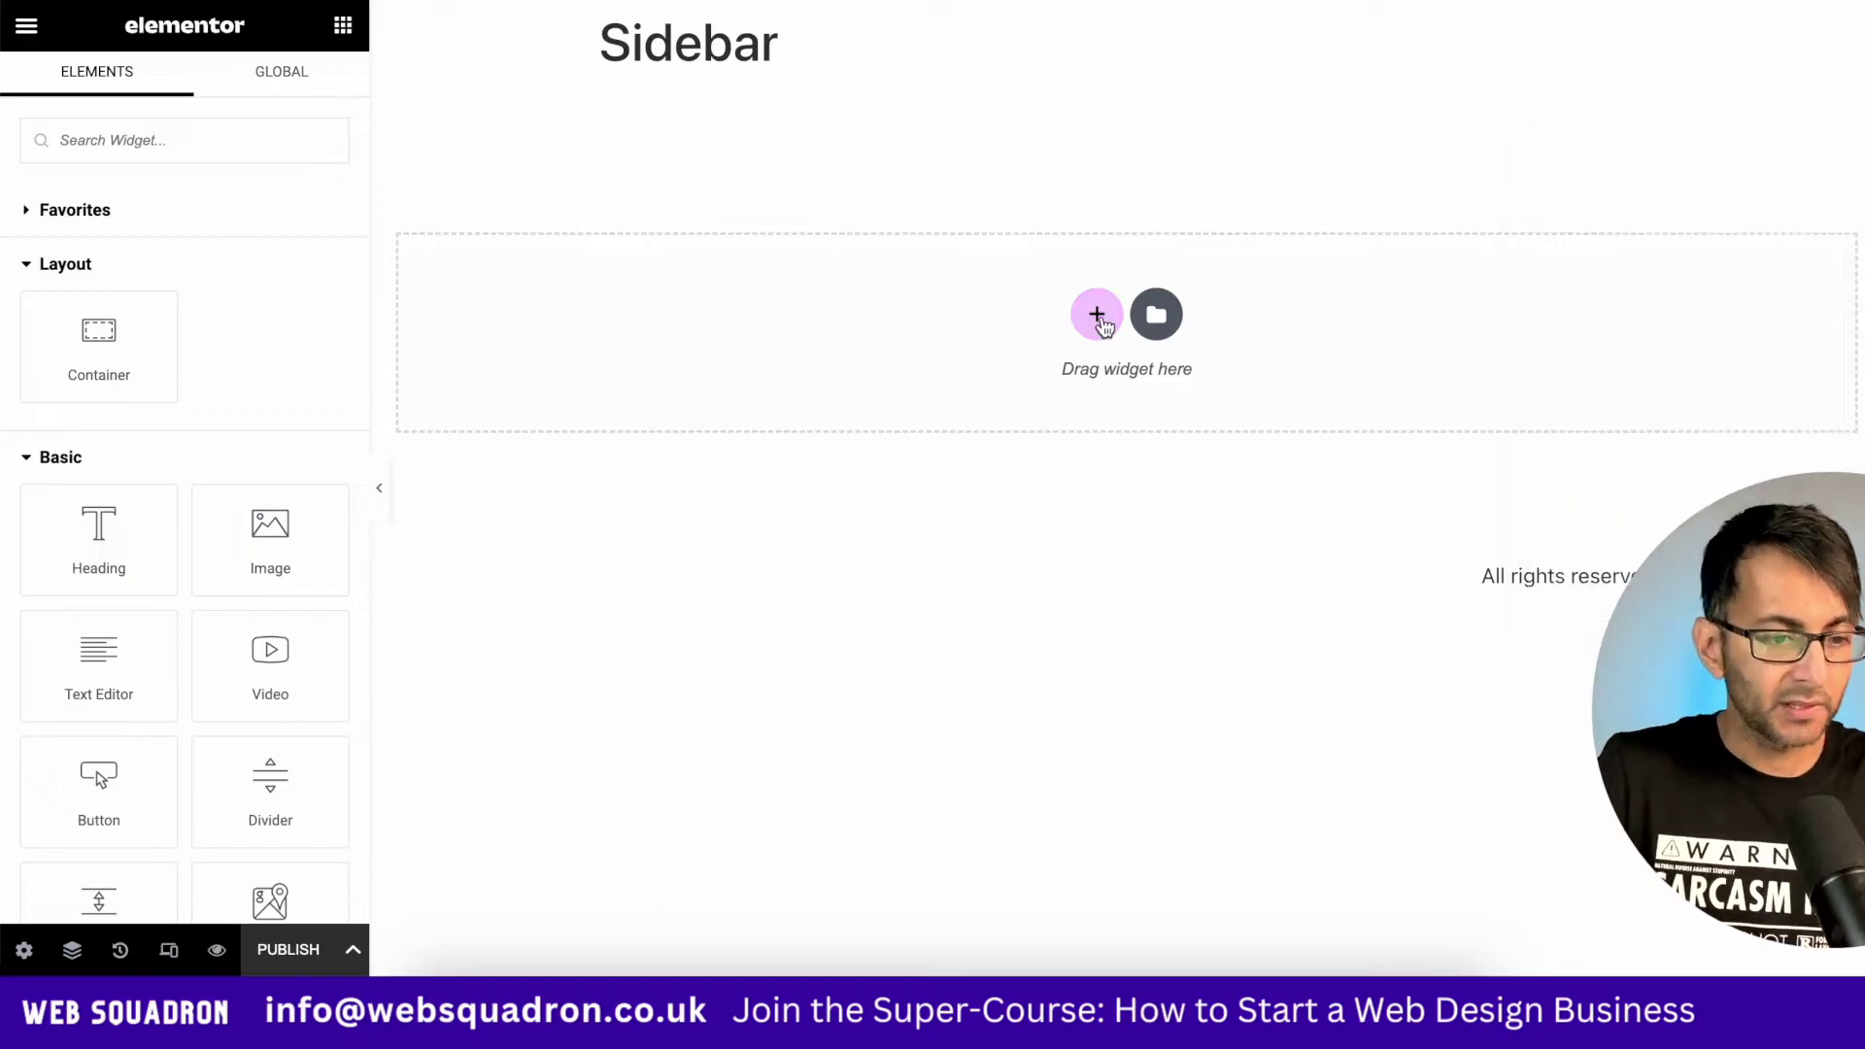
Insert a two-column container and set its width to 1100 px
left_click(1099, 317)
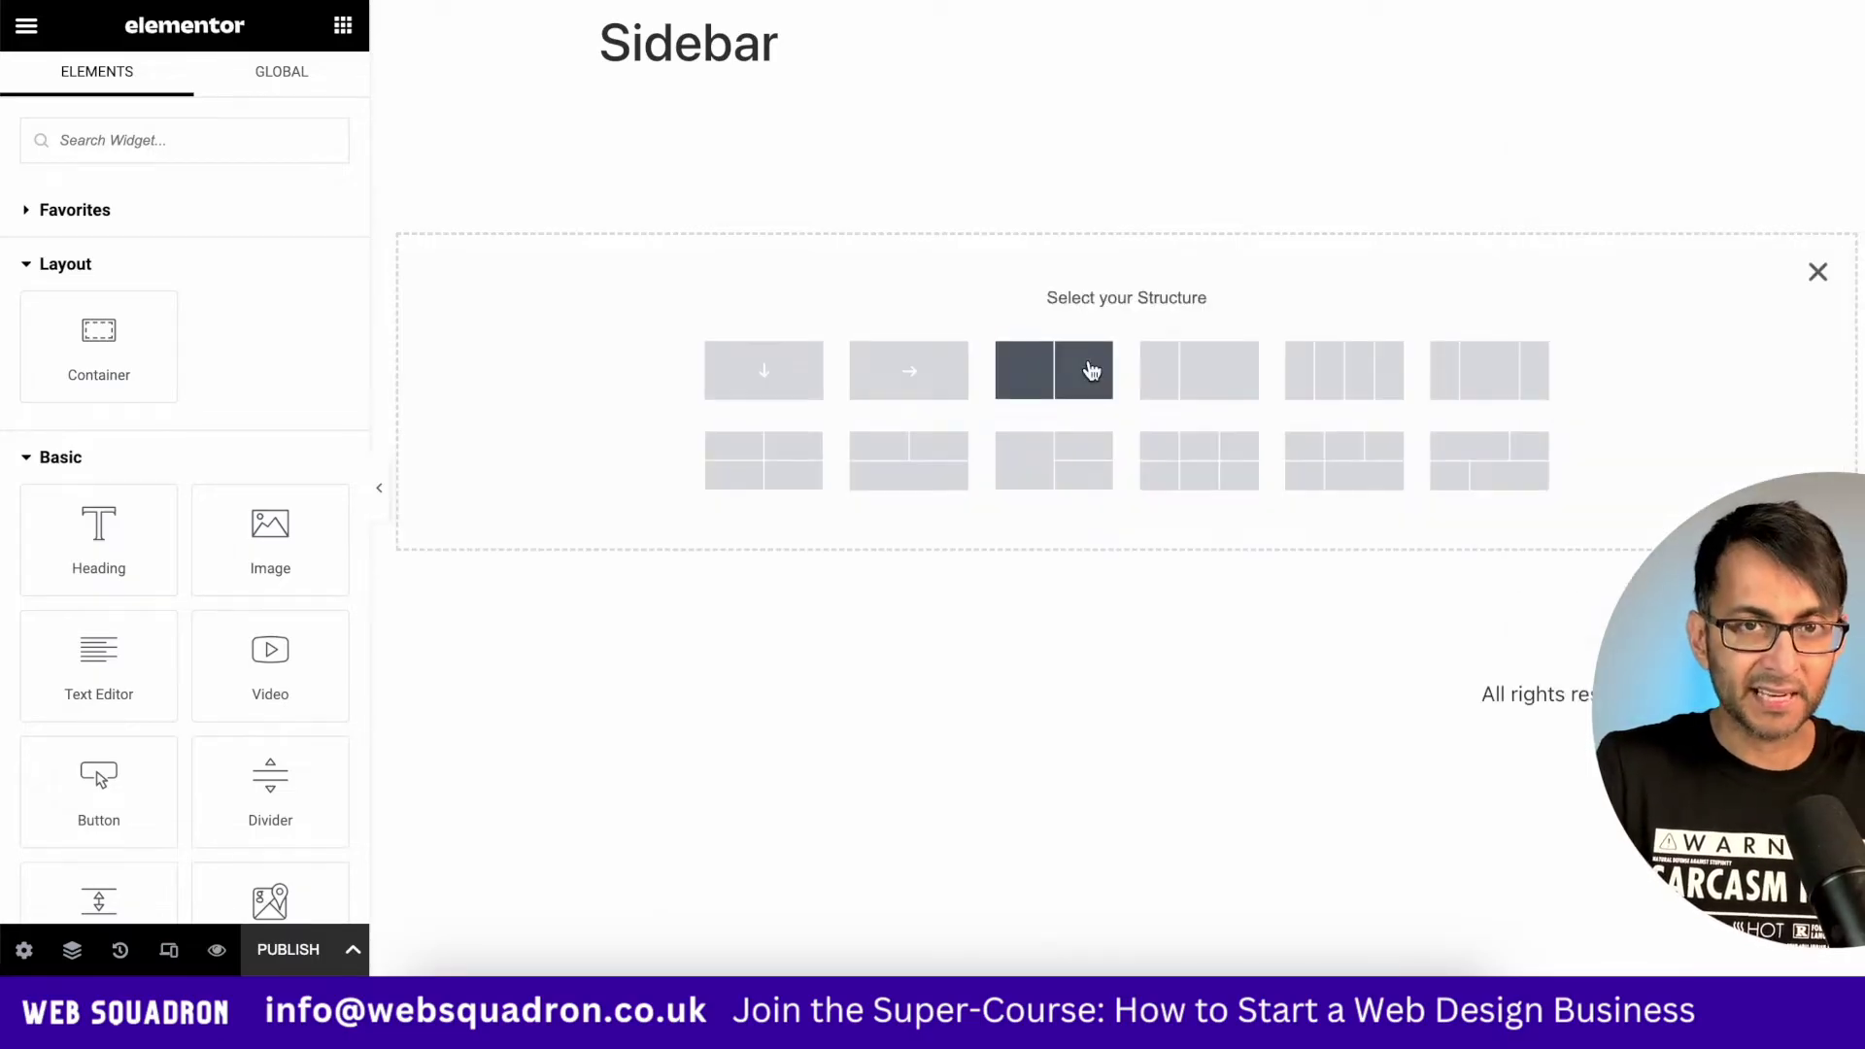
left_click(1091, 370)
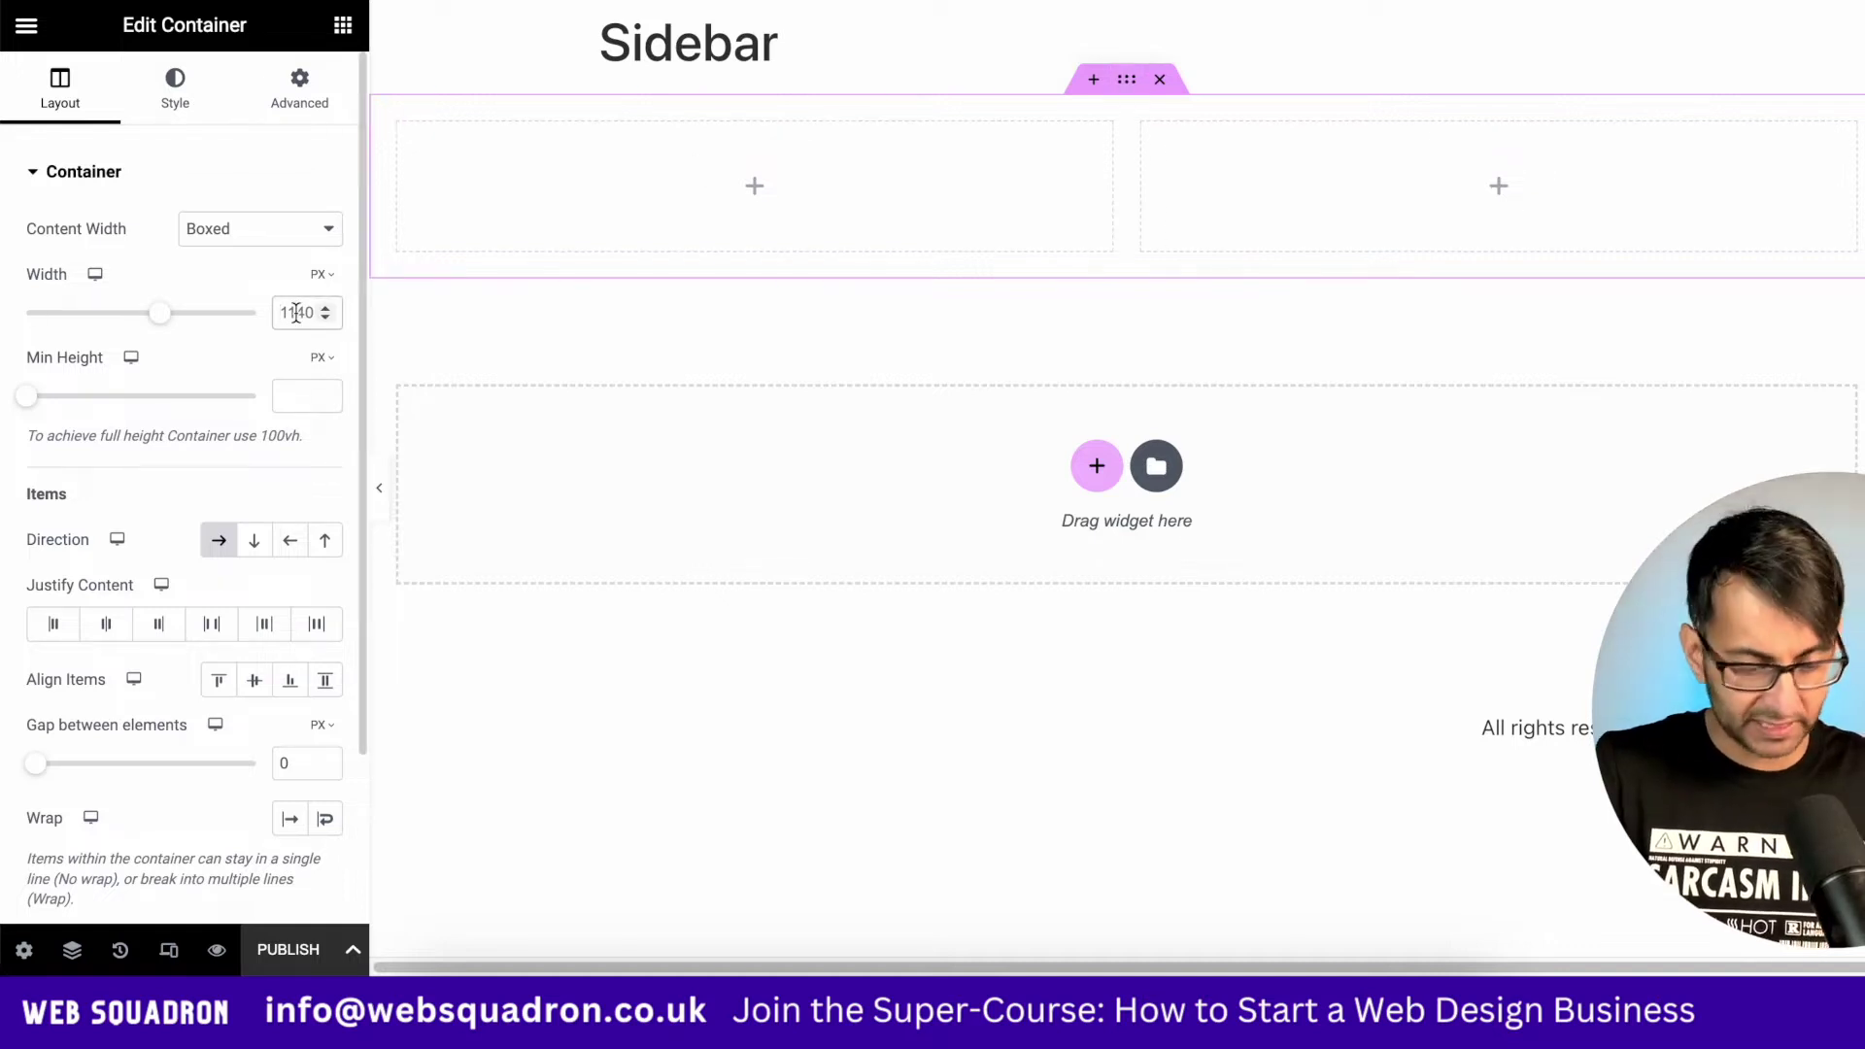
double_click(296, 312)
type("1100")
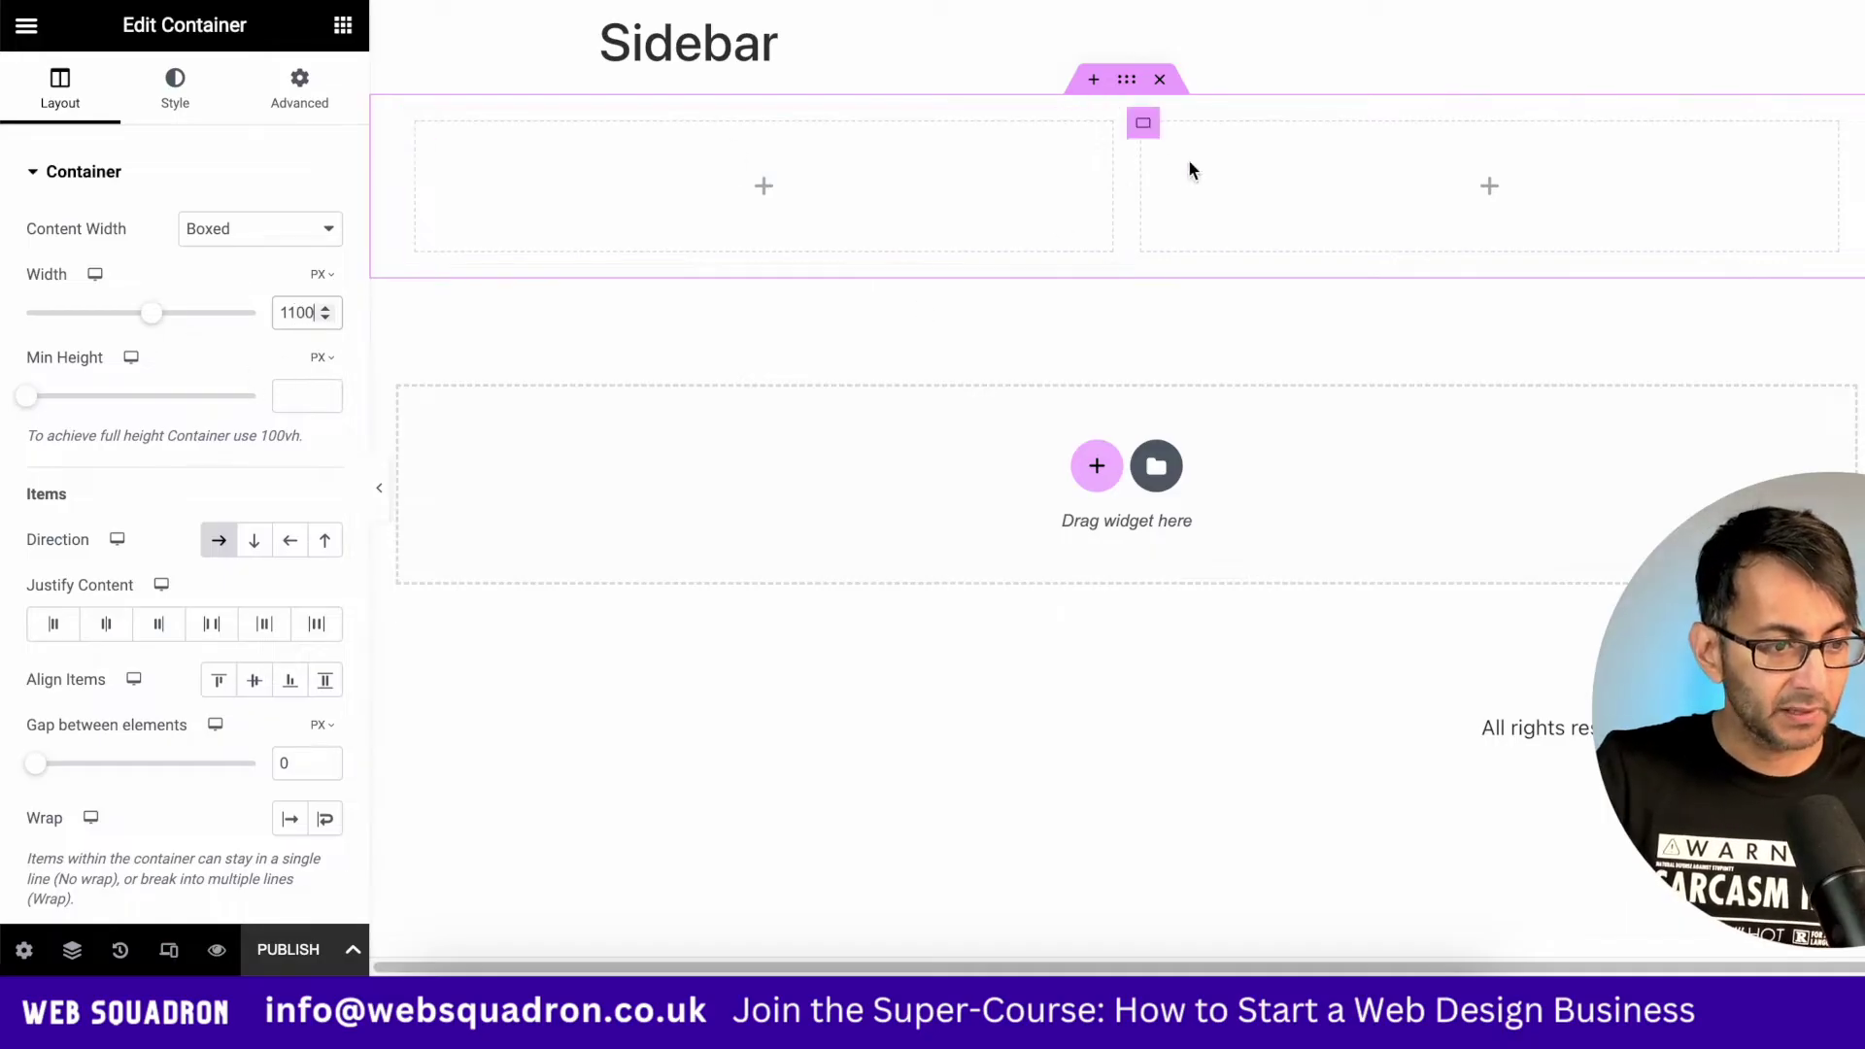
Select the left inner column and set its width to 300 px
left_click(1142, 126)
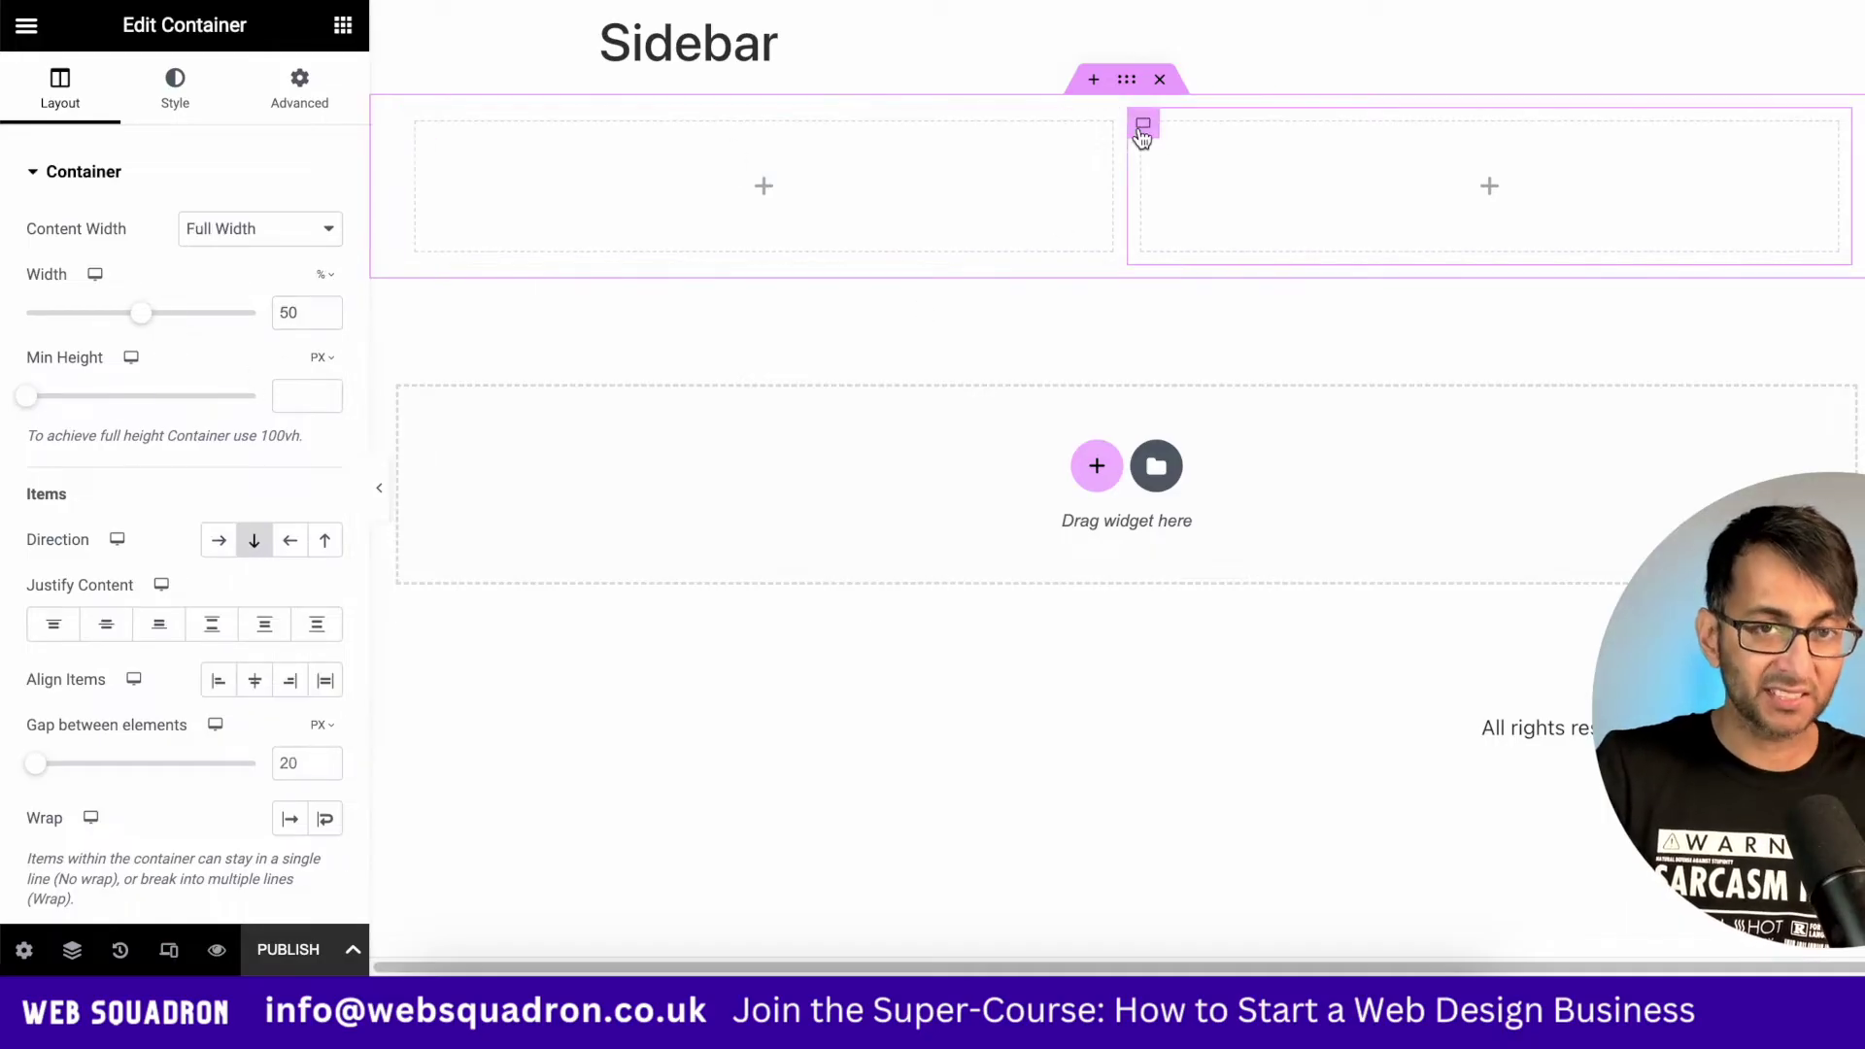
left_click(420, 127)
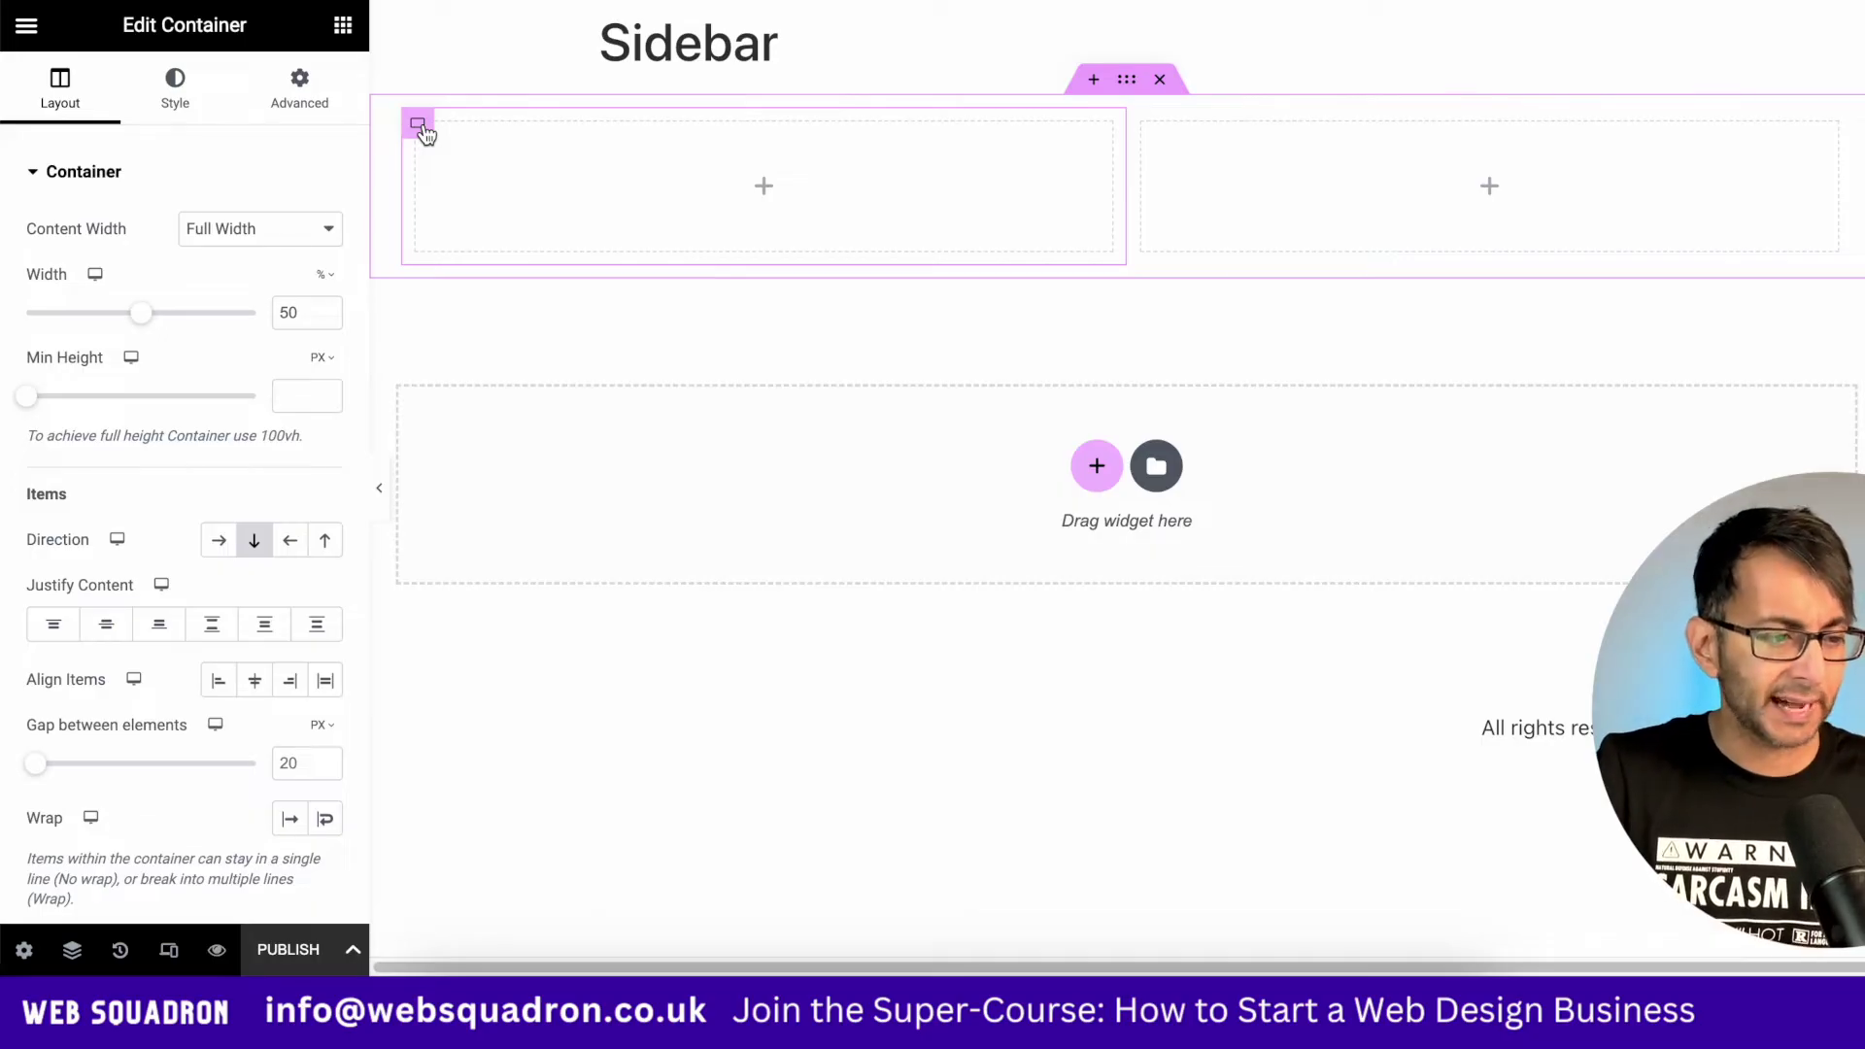
left_click(322, 276)
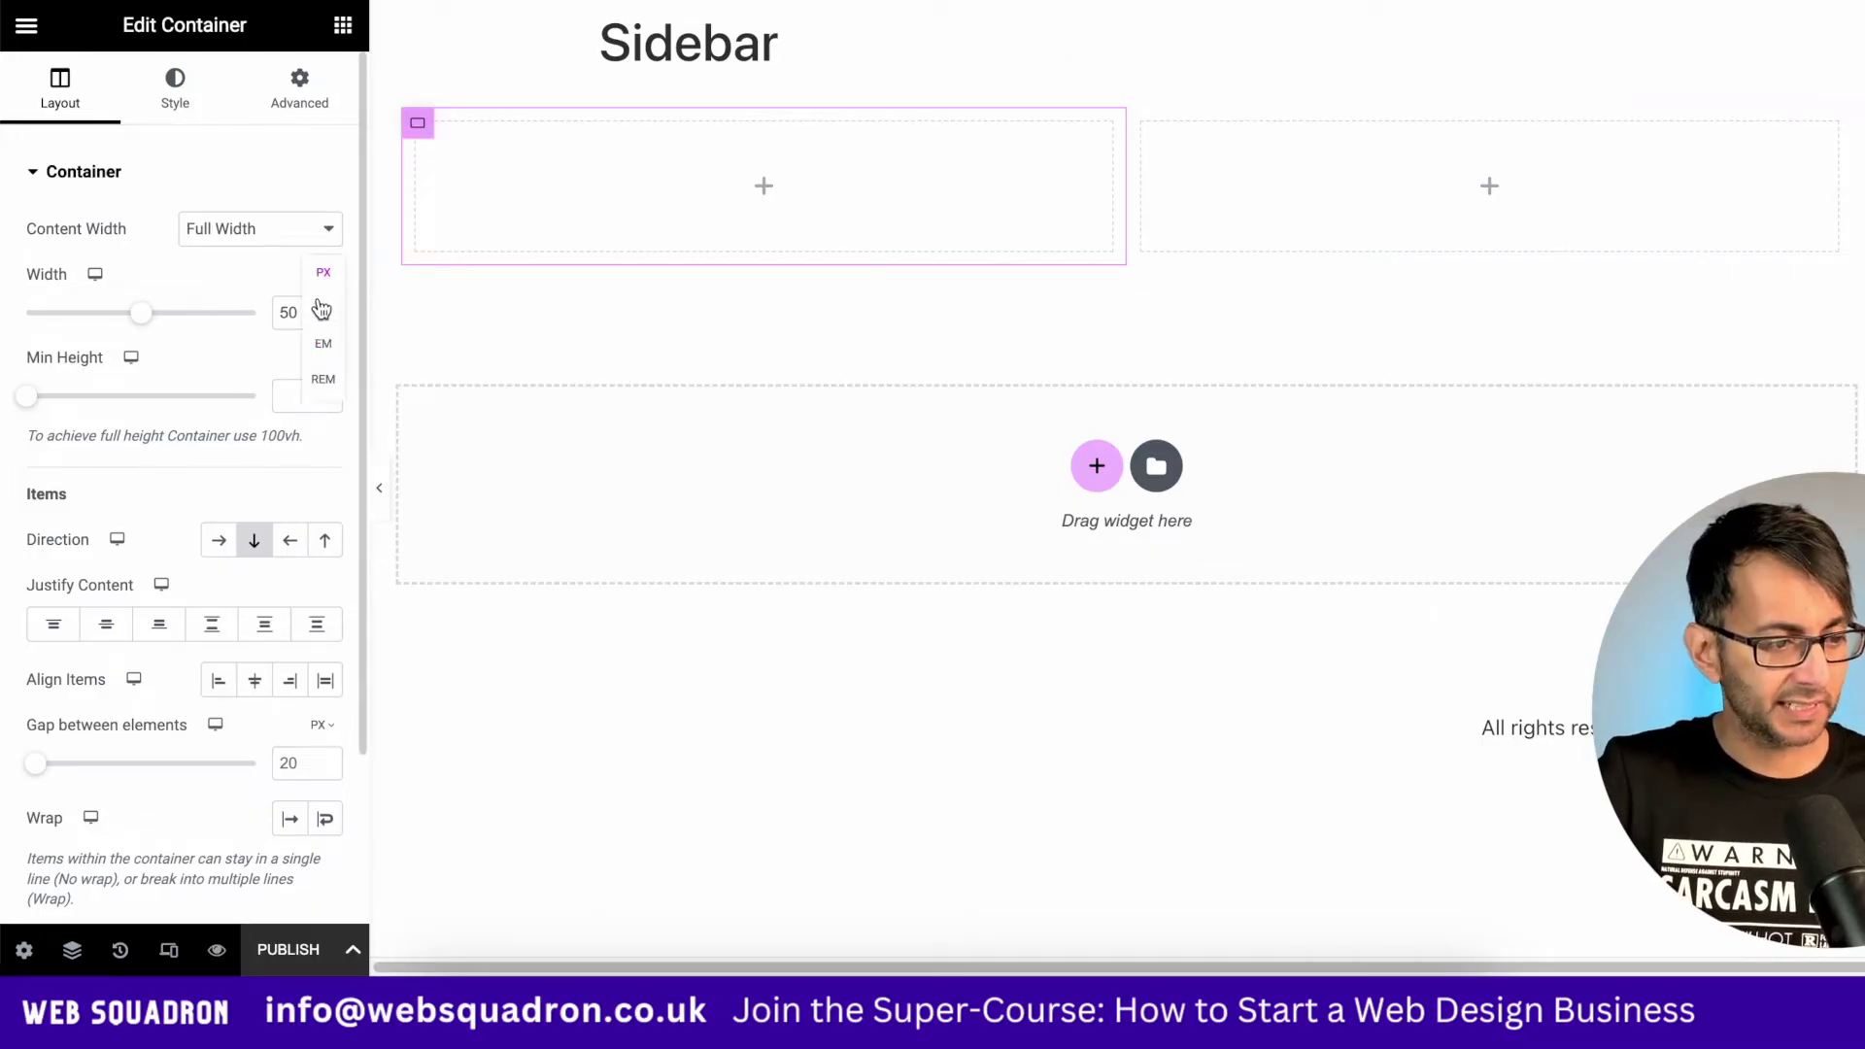
left_click(323, 273)
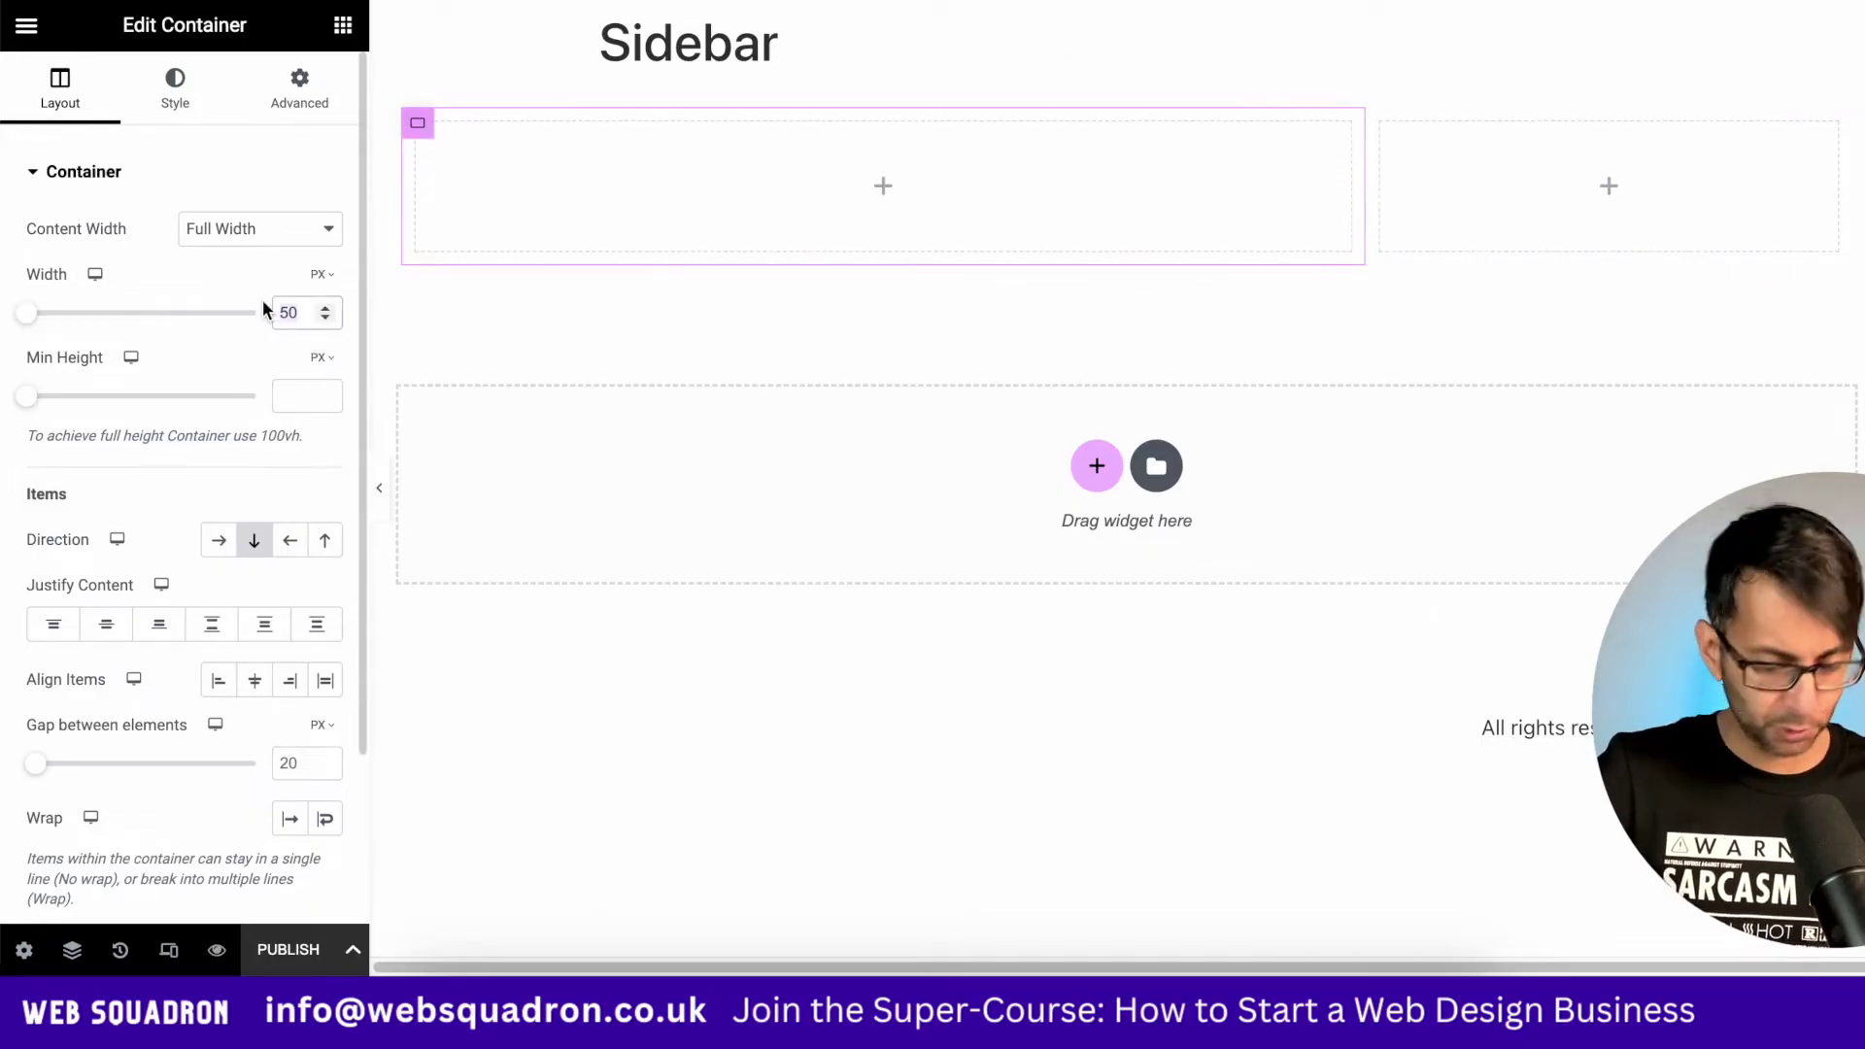
left_click(290, 312)
type("300")
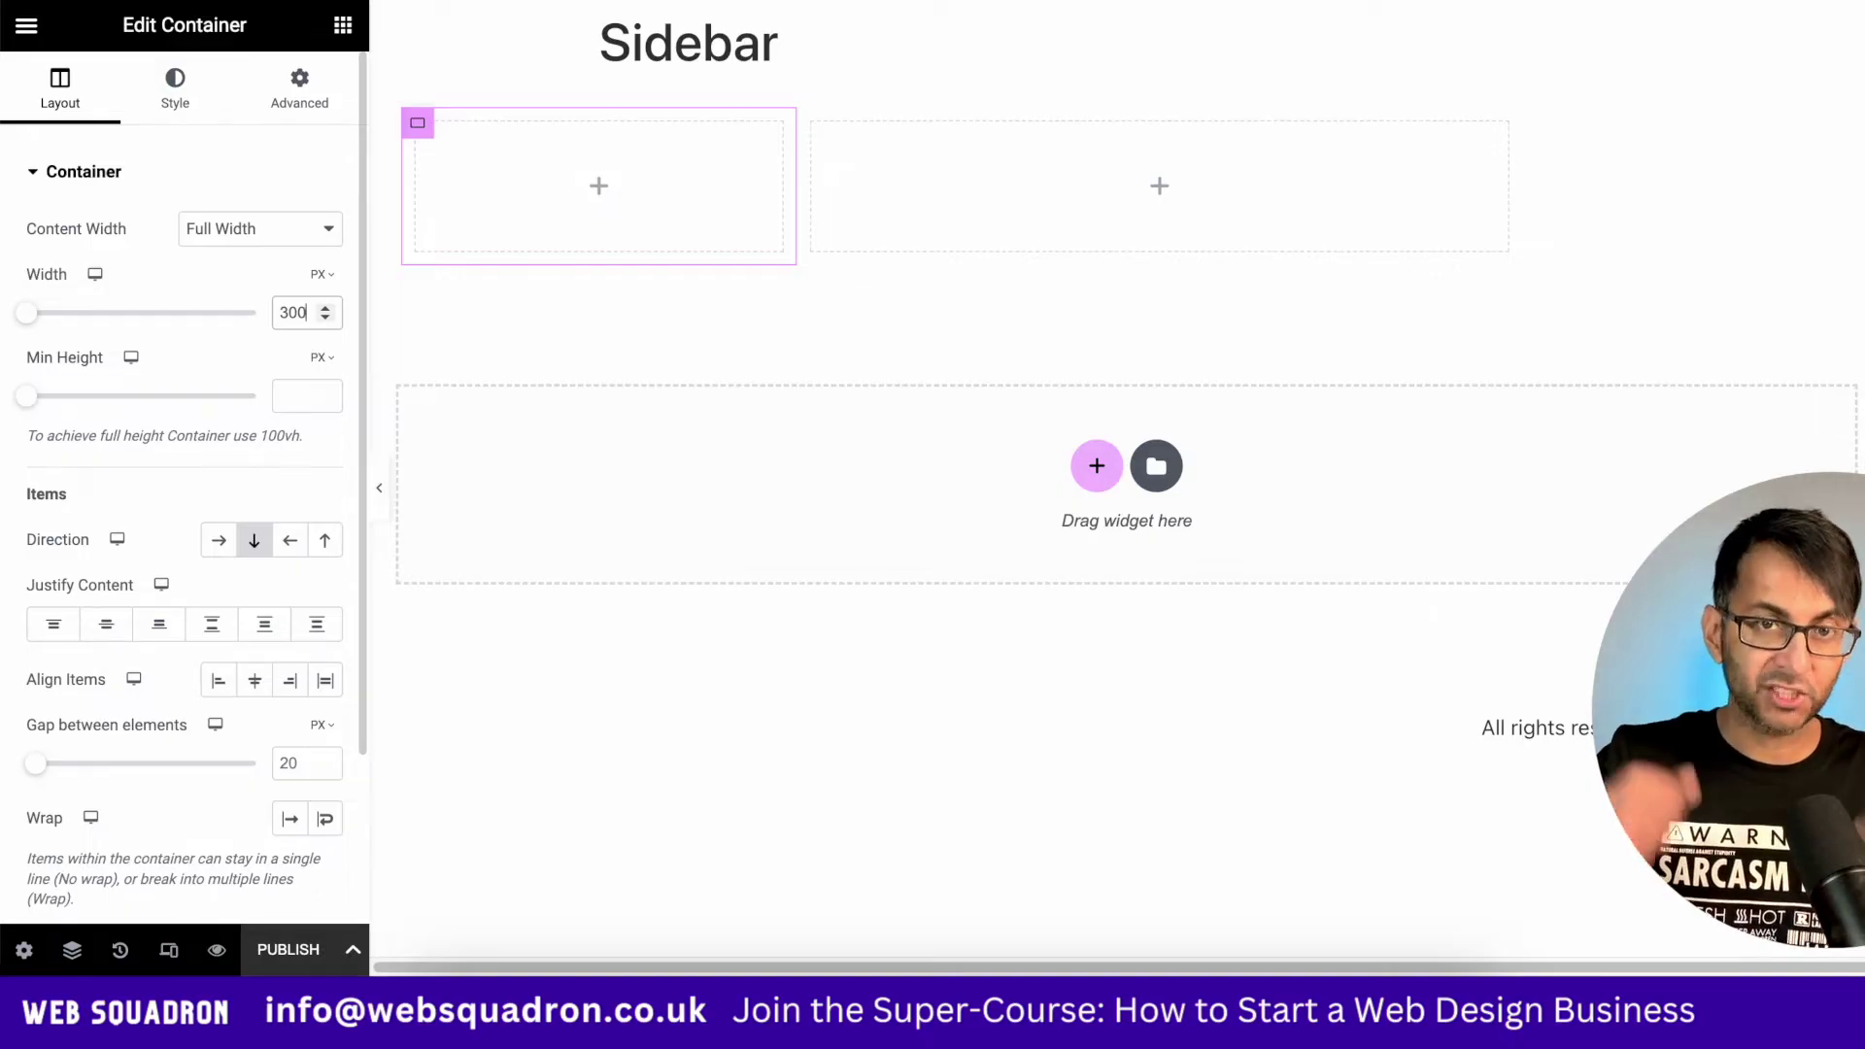
Give the left column a 100 vh minimum height and zero margin and padding
left_click(324, 359)
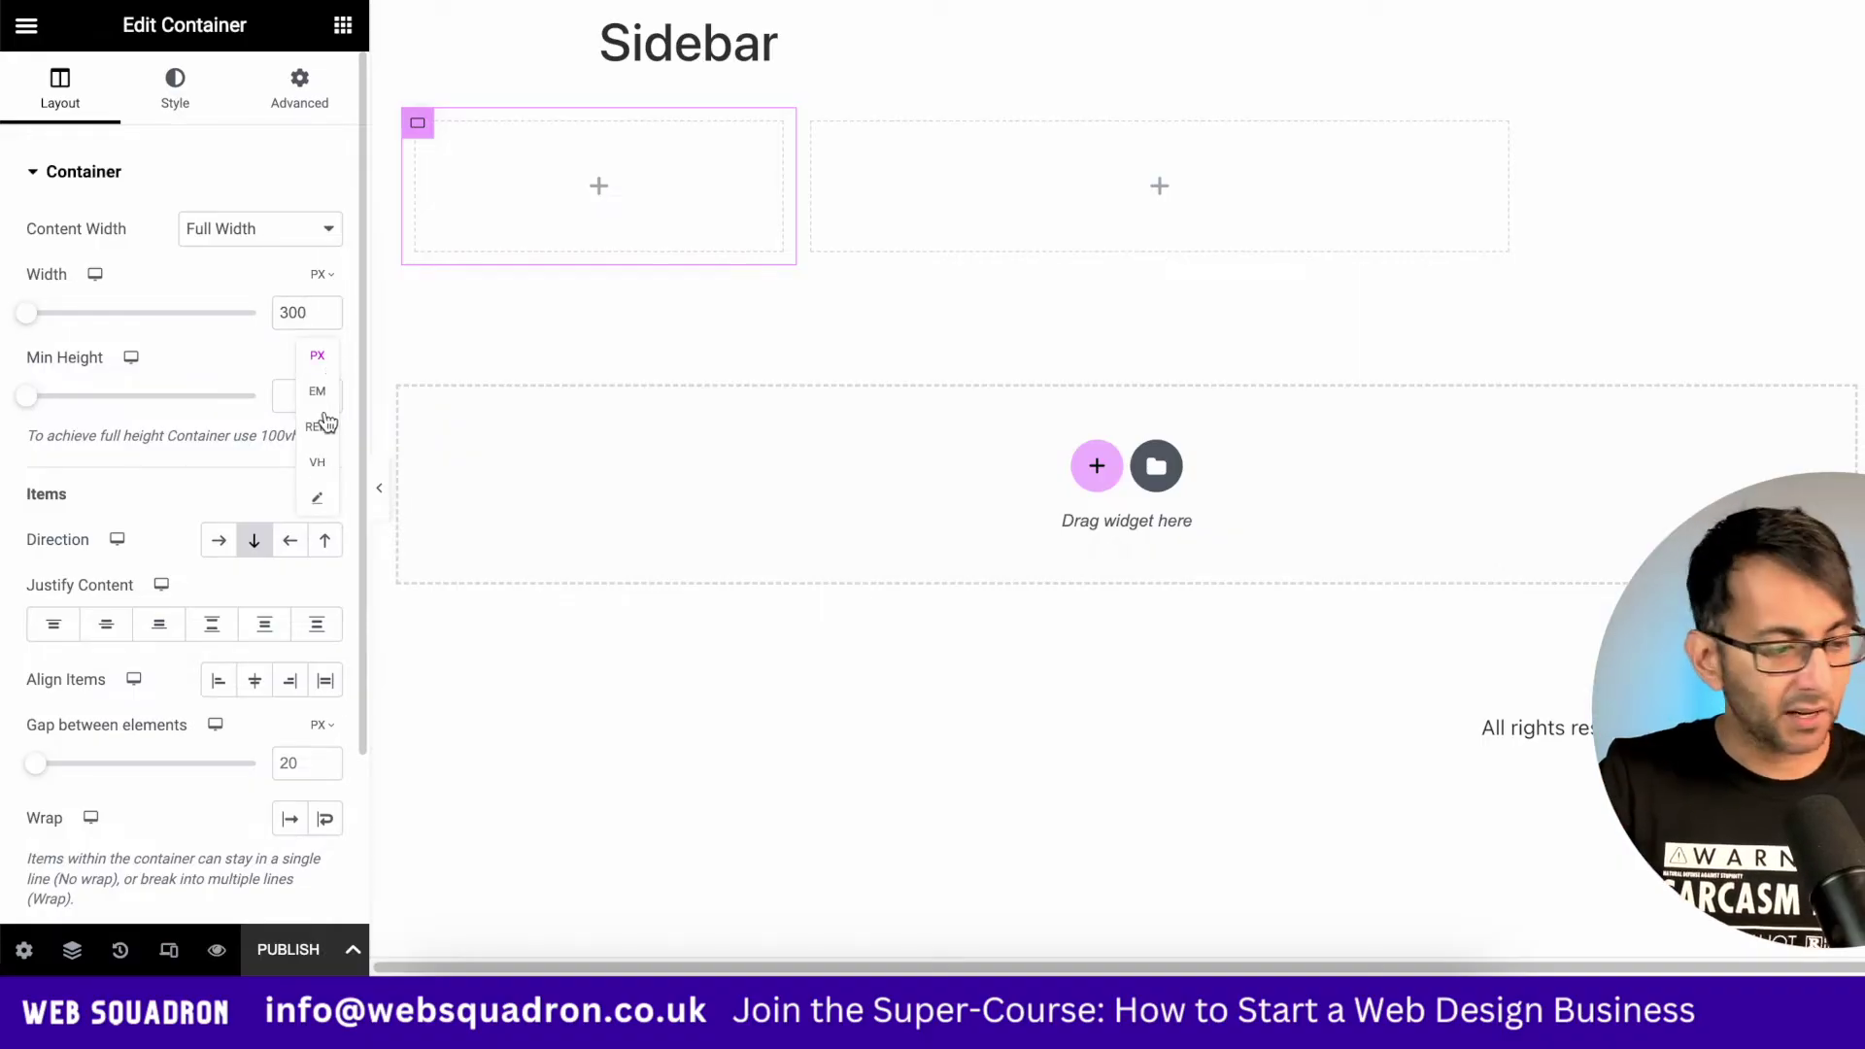
left_click(317, 463)
left_click(297, 393)
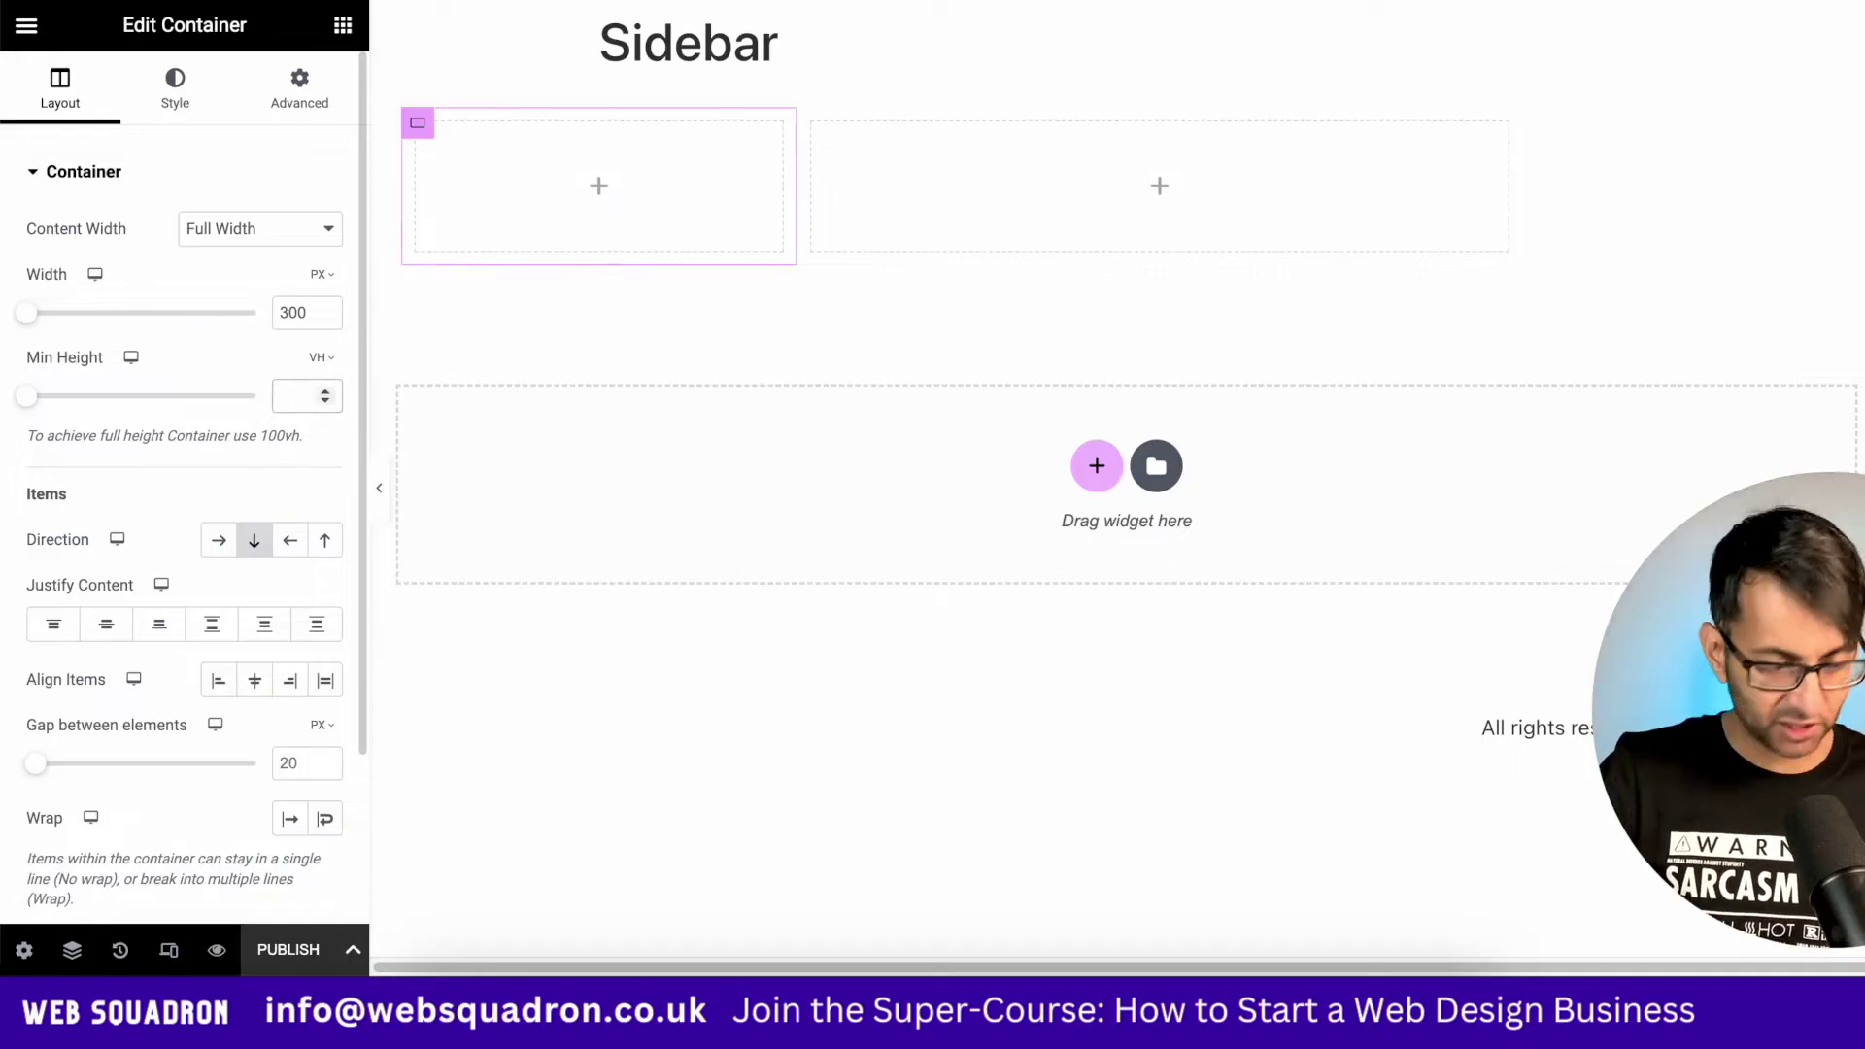
type("100")
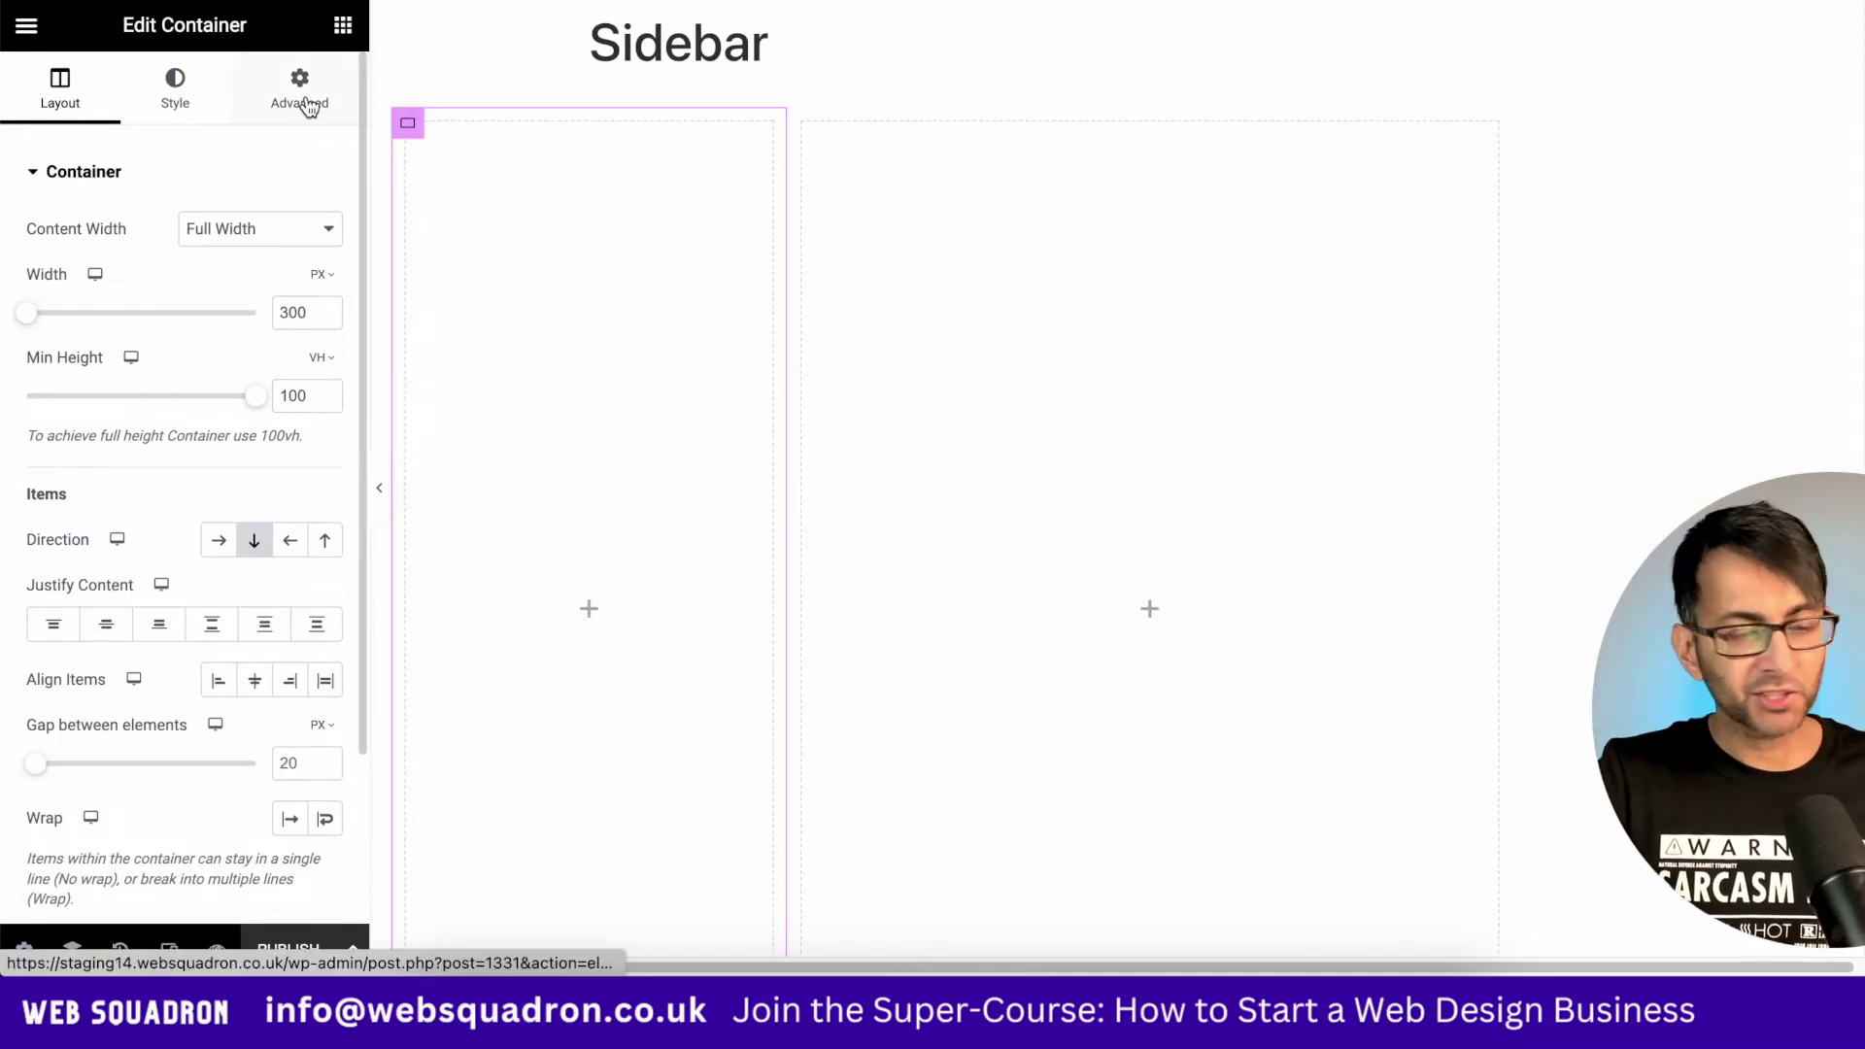
left_click(301, 92)
left_click(324, 257)
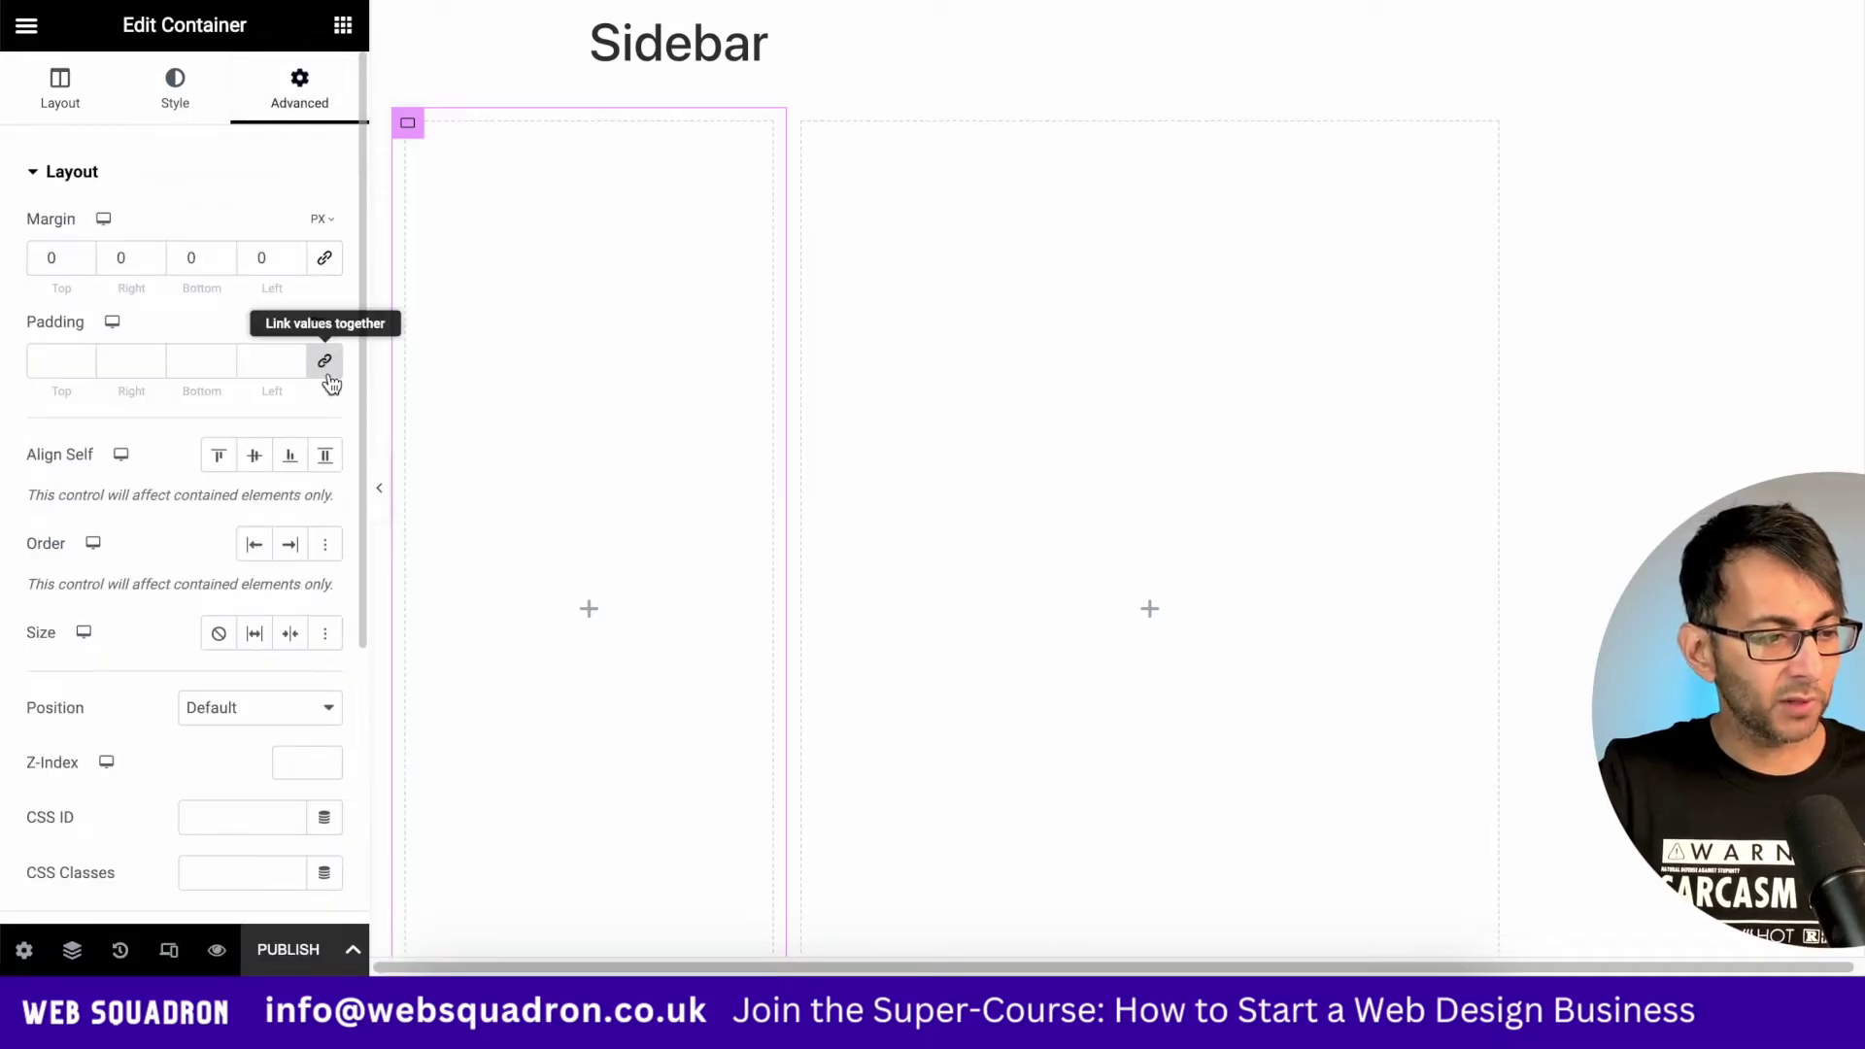
left_click(325, 361)
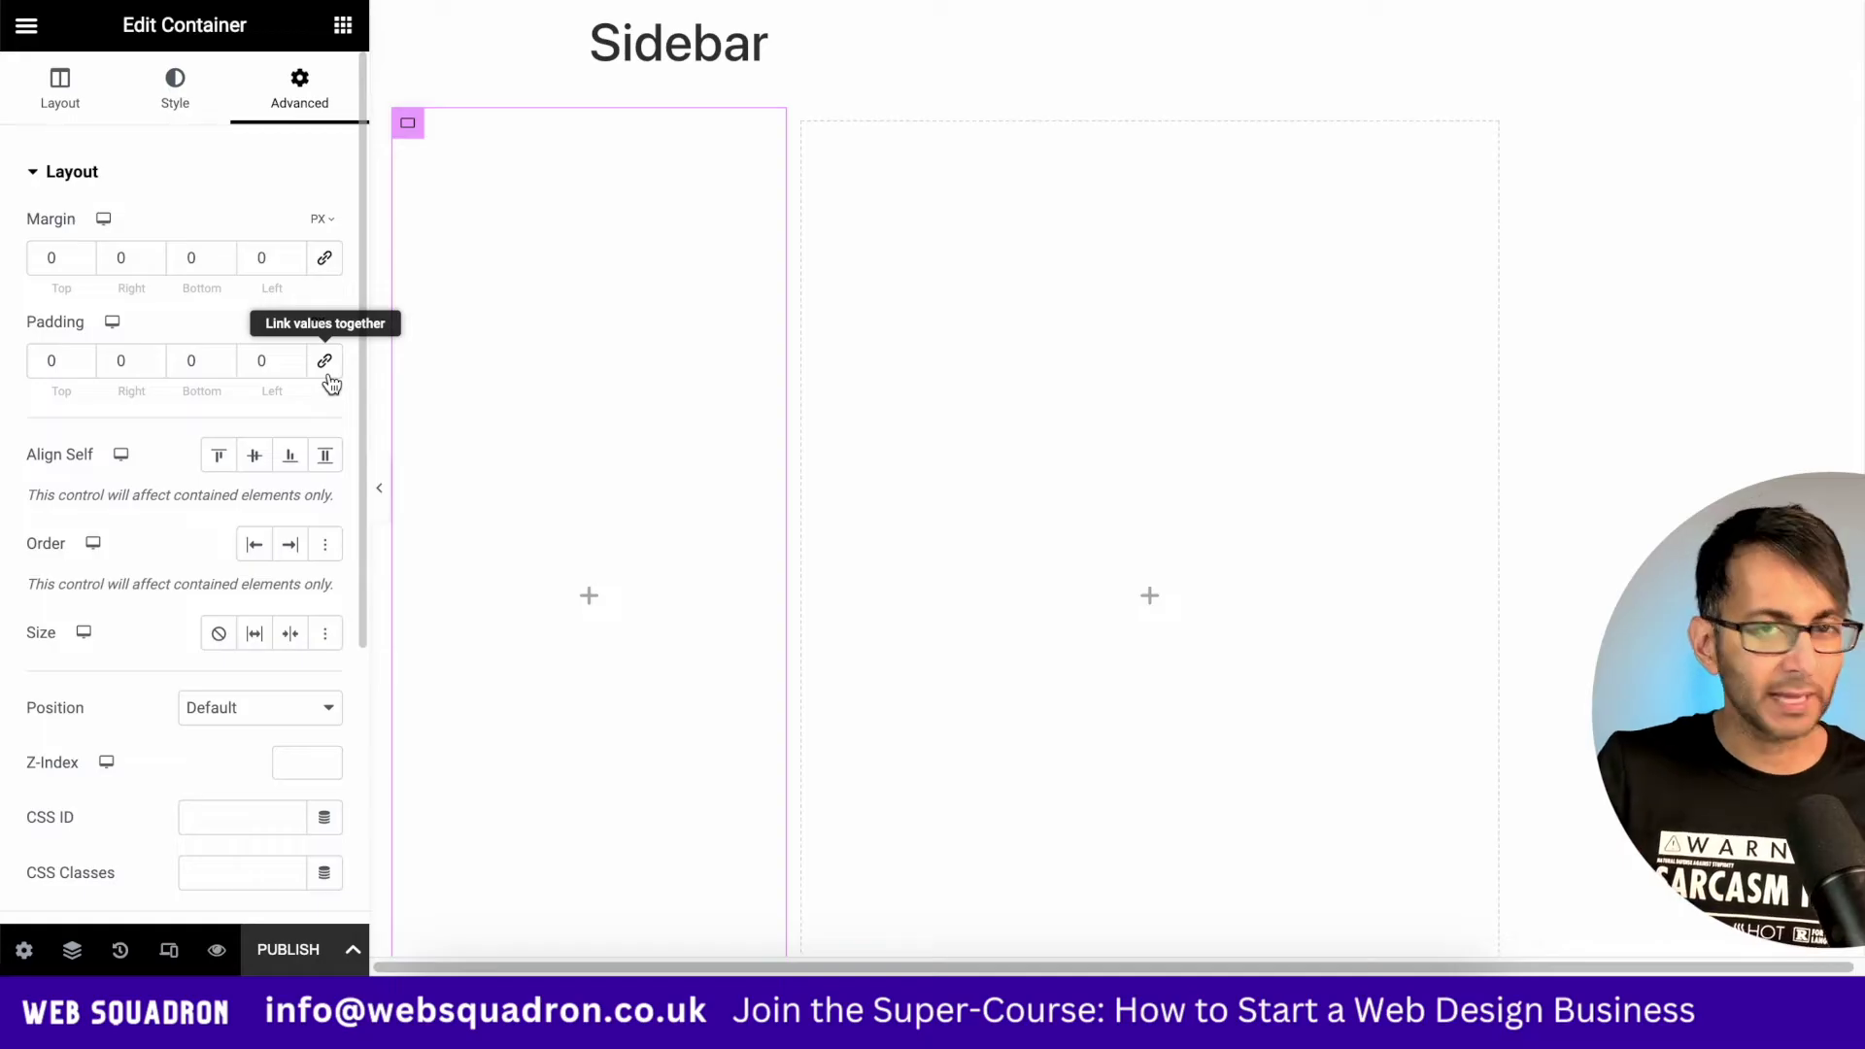
Drag heading, image, text, form and loop grid widgets into the left column, selecting the heading text
left_click(343, 27)
left_click_drag(98, 539, 595, 533)
left_click_drag(98, 665, 595, 490)
left_click_drag(98, 239, 602, 622)
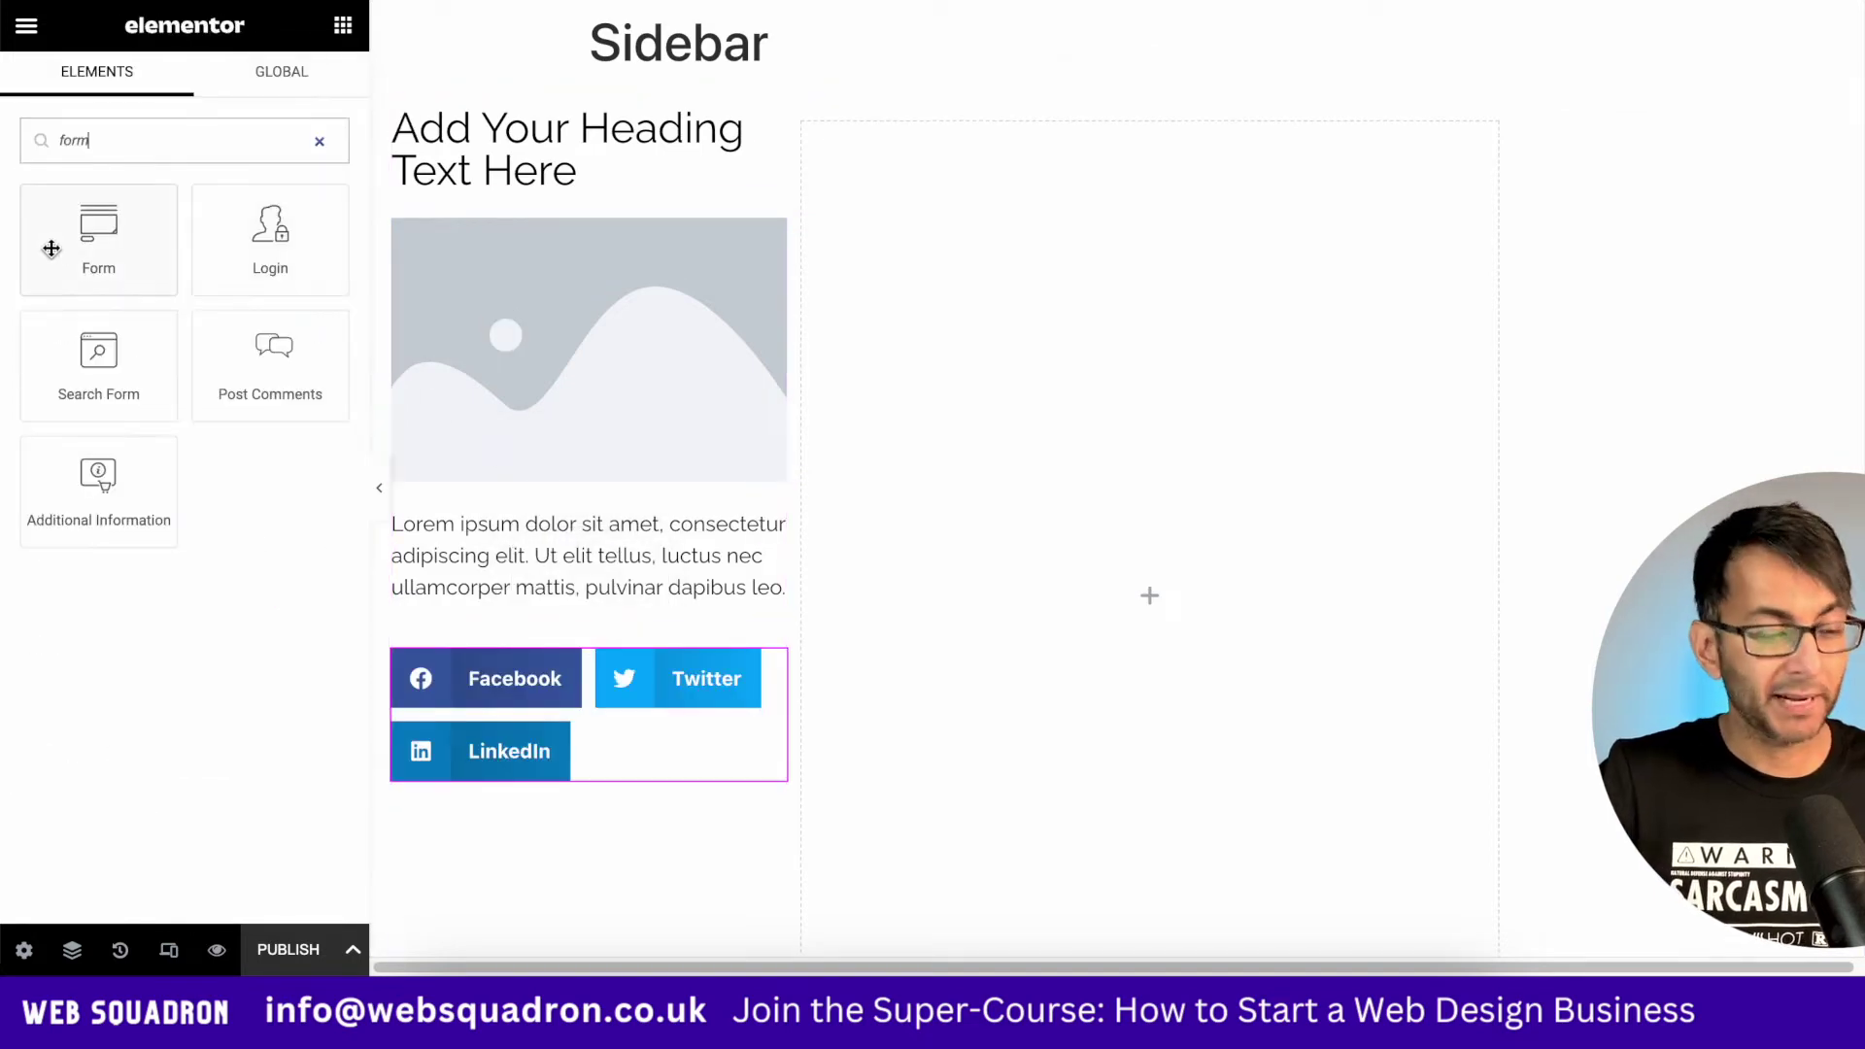
left_click_drag(51, 249, 761, 833)
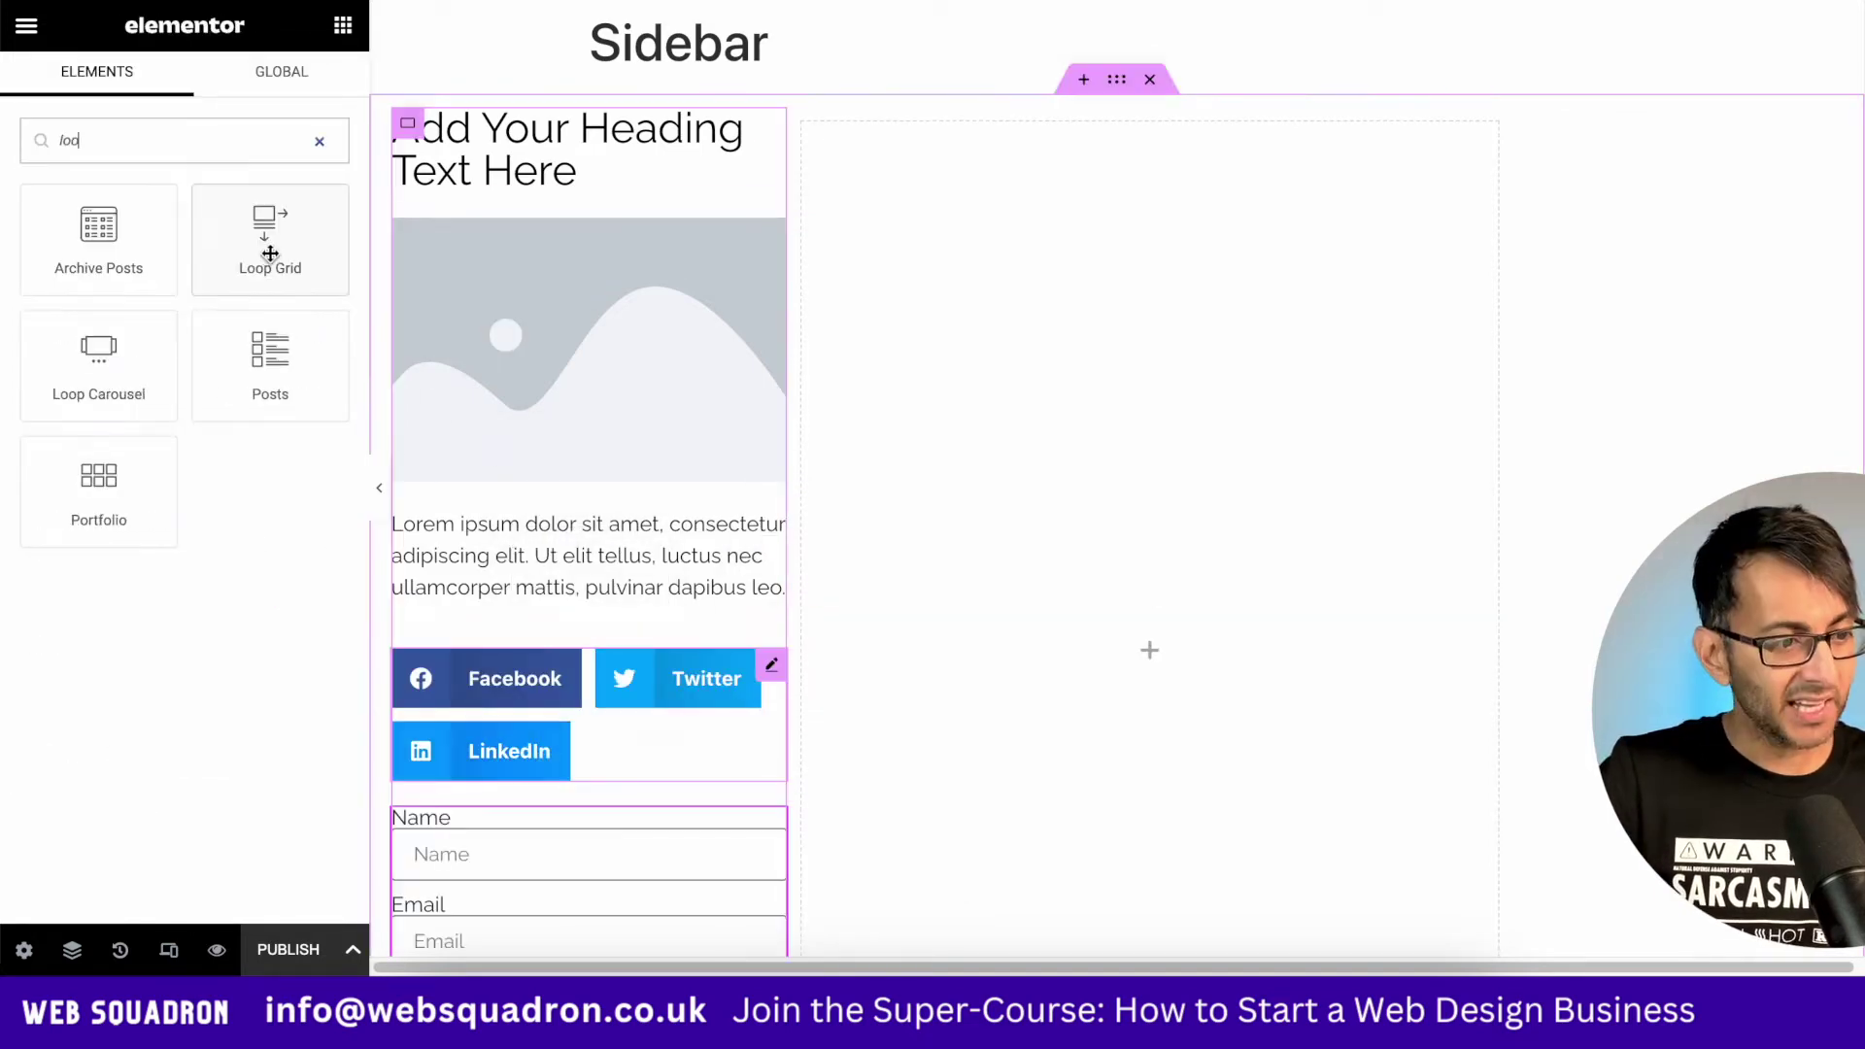
left_click_drag(266, 250, 320, 632)
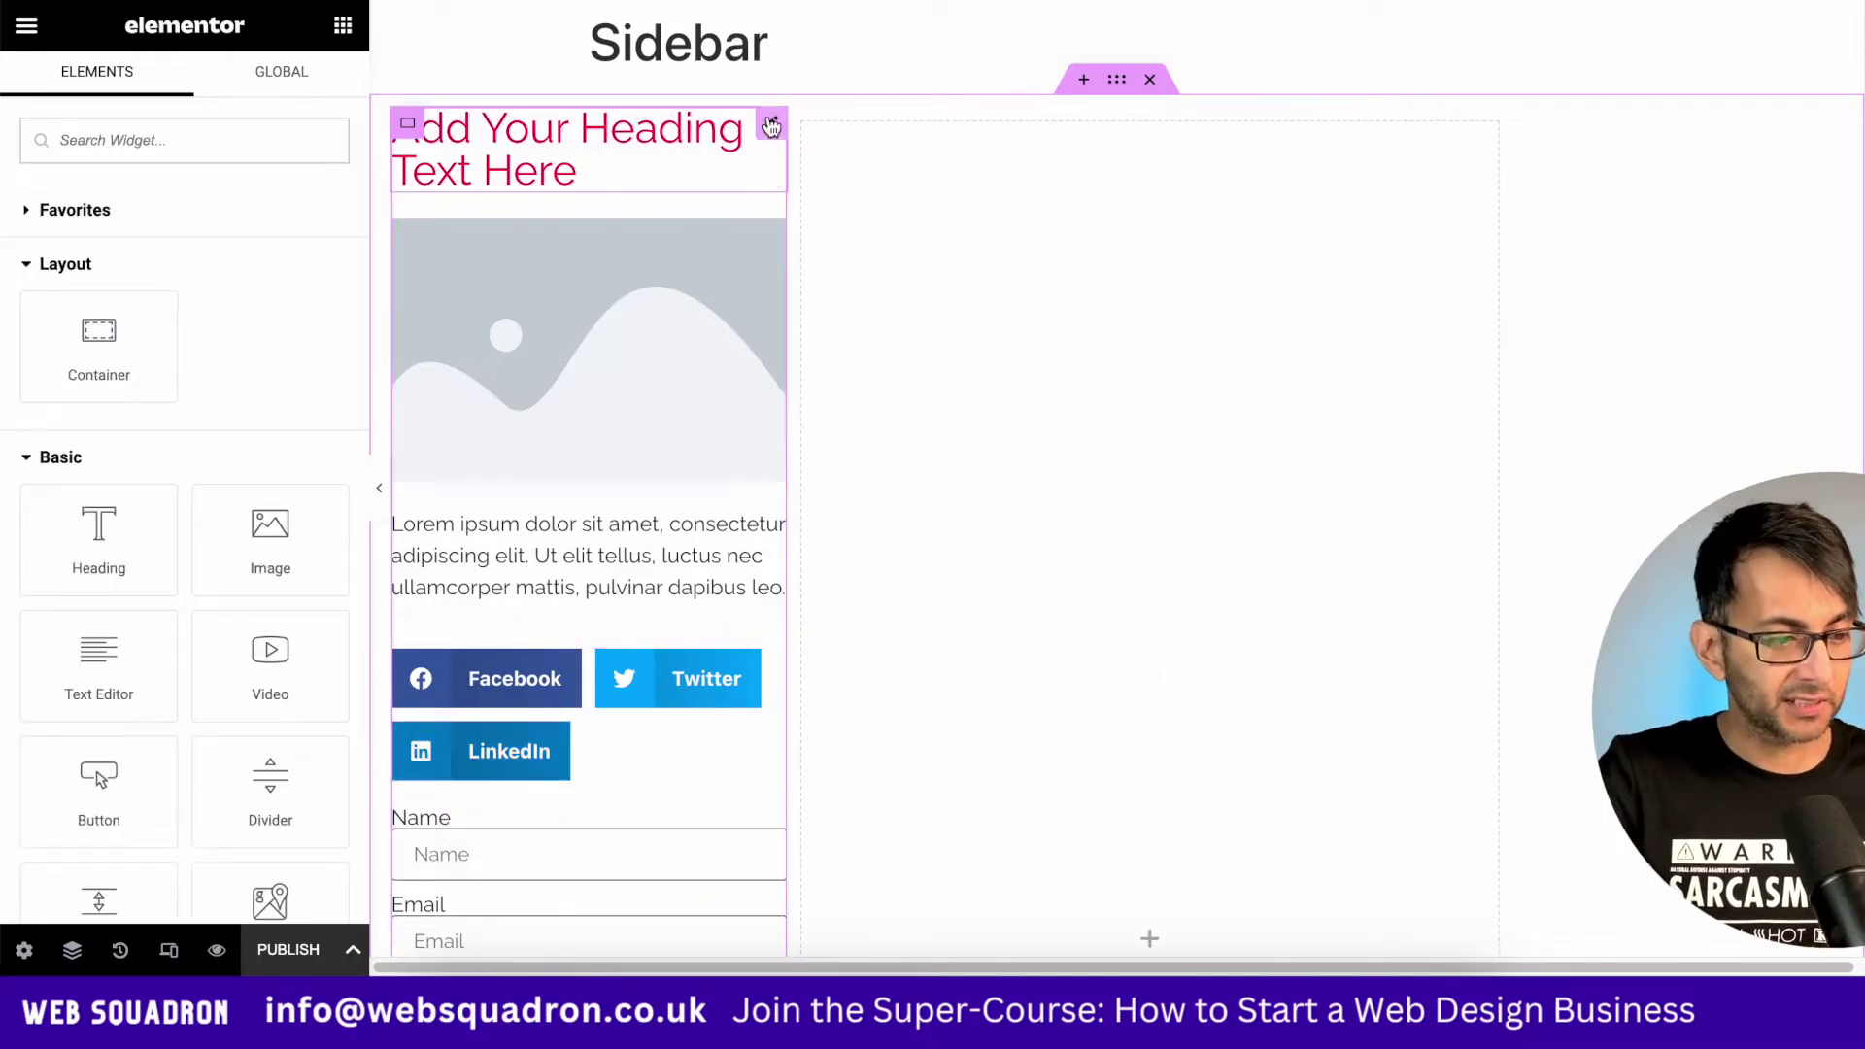
left_click(770, 124)
left_click_drag(250, 260, 10, 260)
Retitle the heading 'About' and bring up the image's content settings
type("About")
left_click(393, 207)
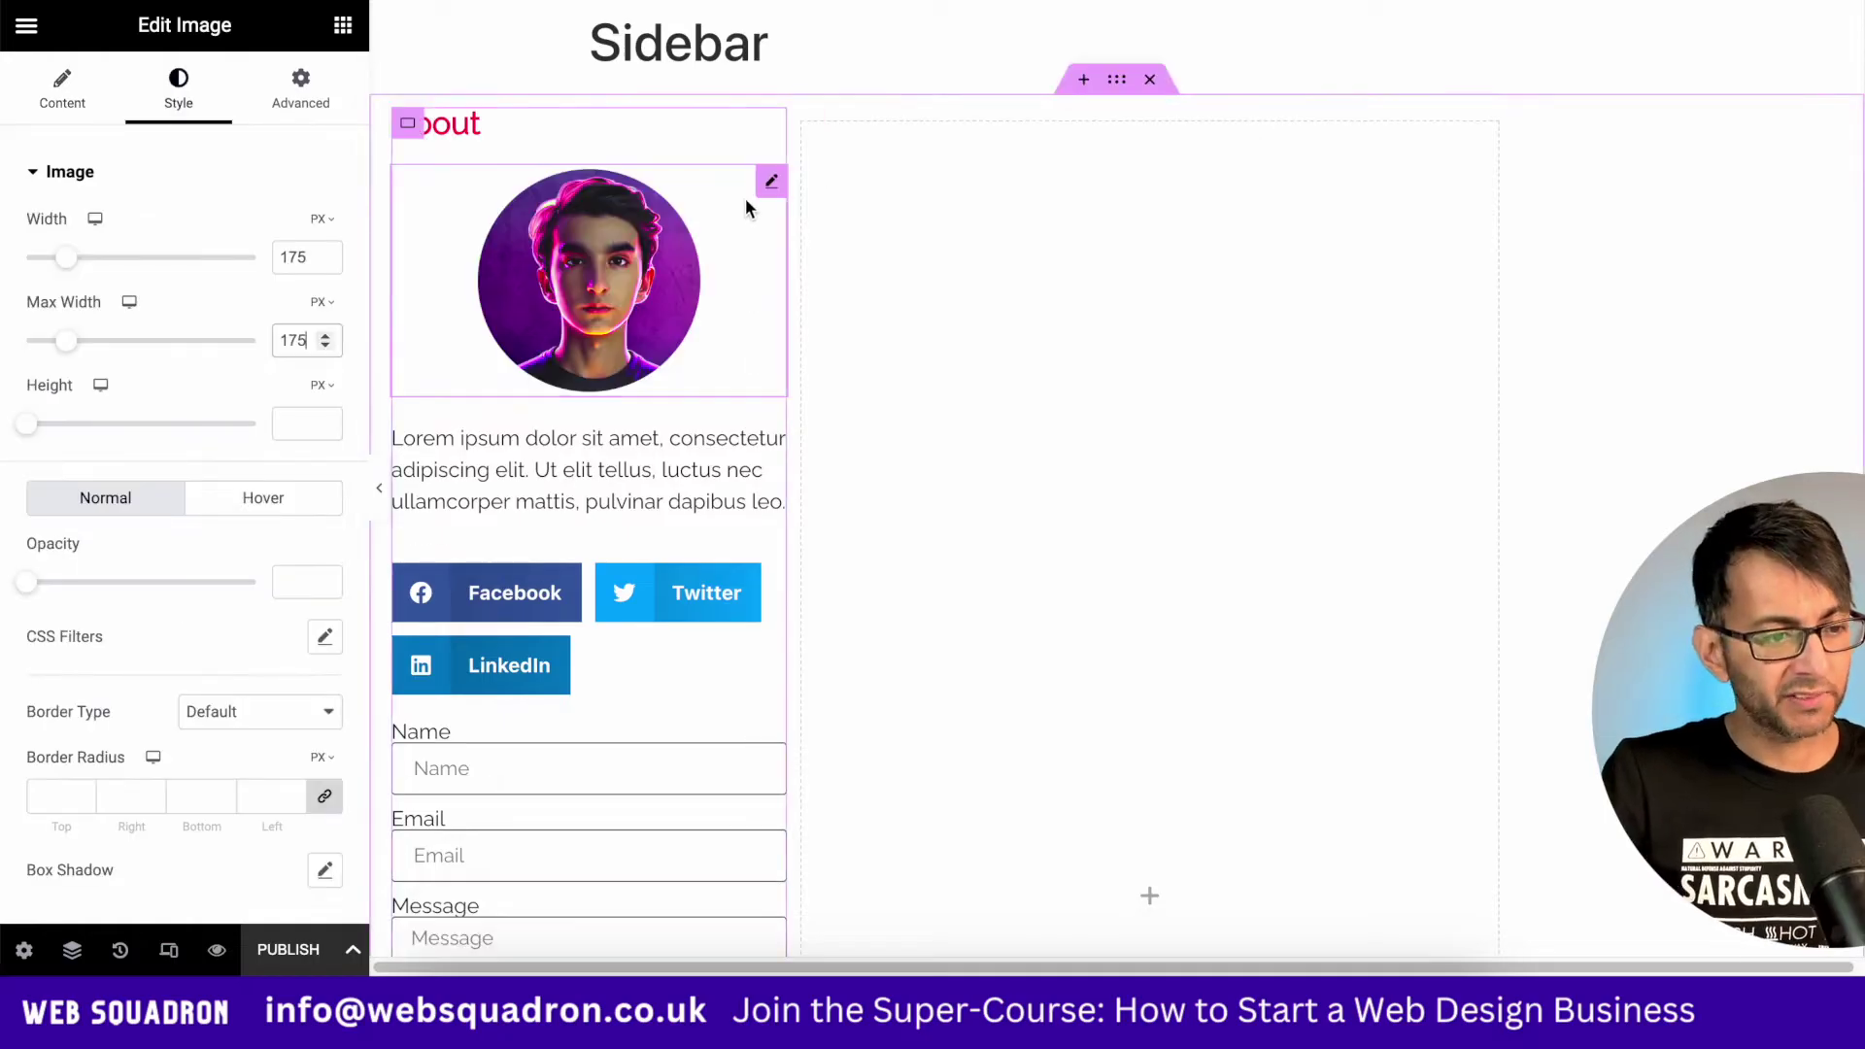
left_click(744, 196)
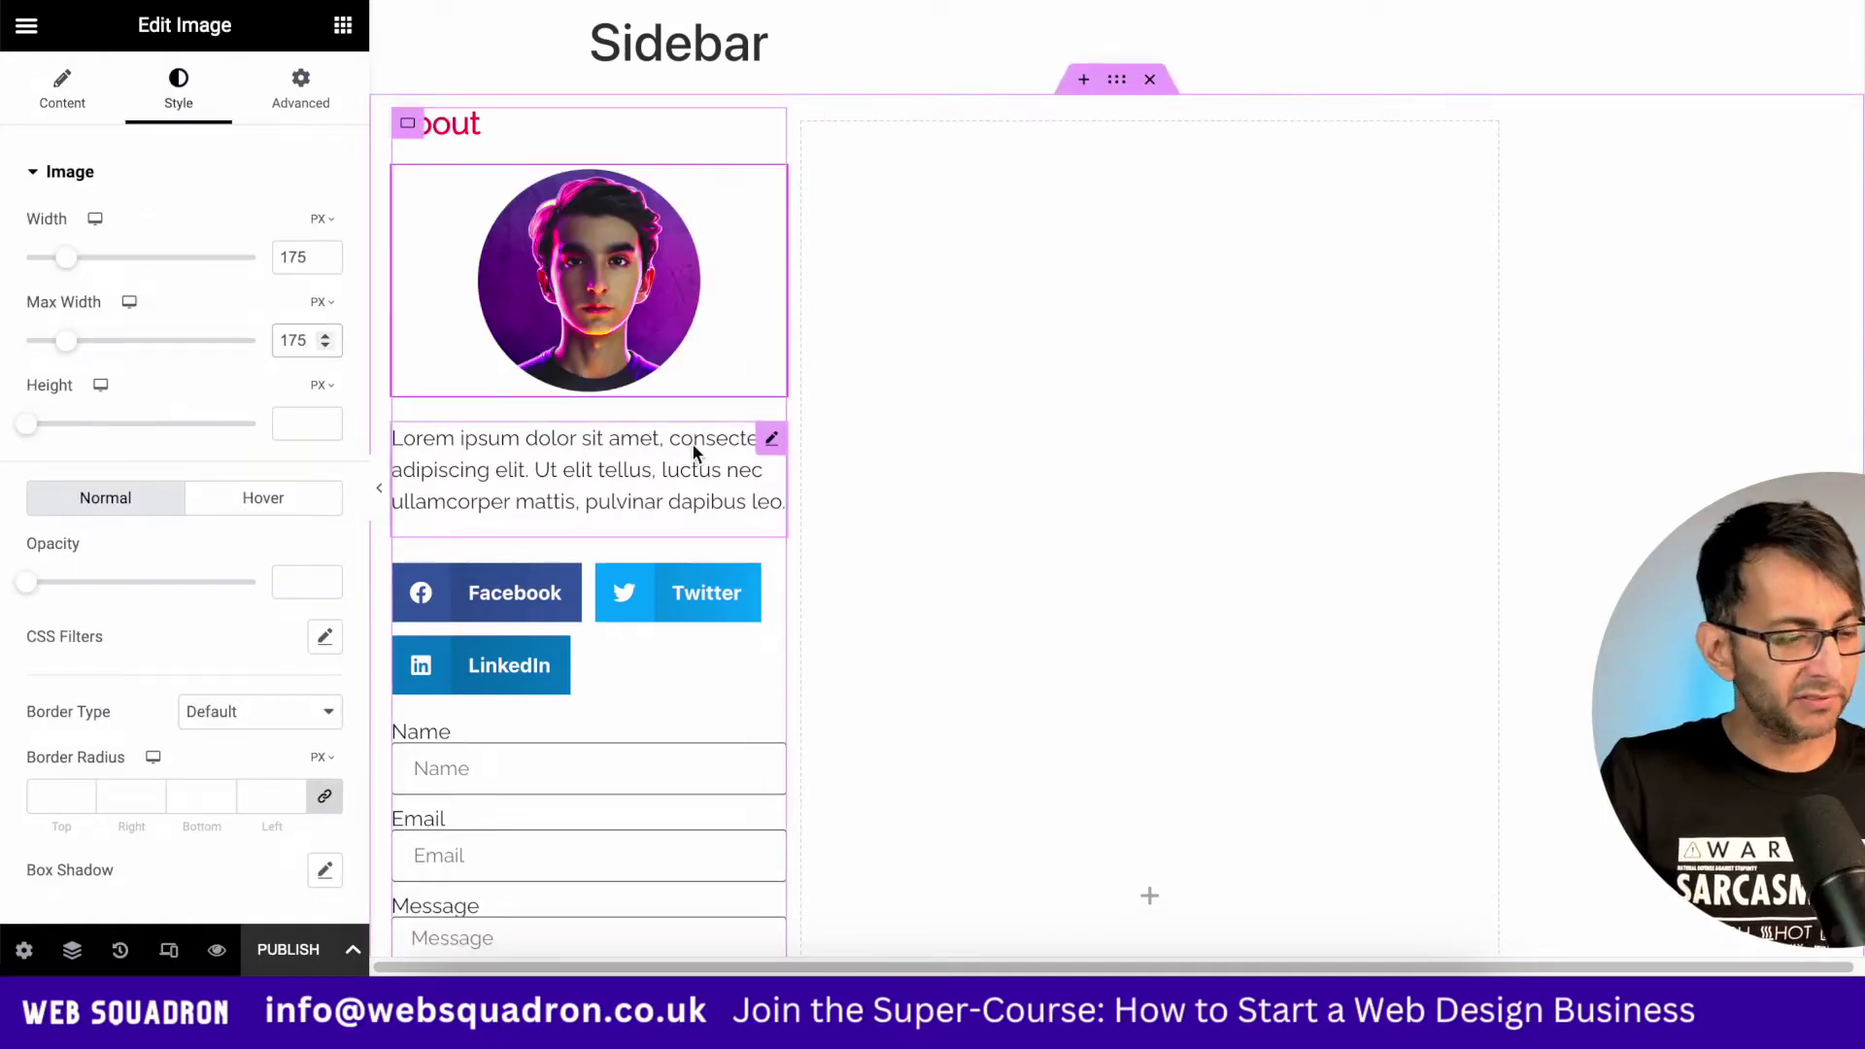
Make the share buttons icon-only circles in the global secondary colour
left_click(771, 575)
left_click(251, 544)
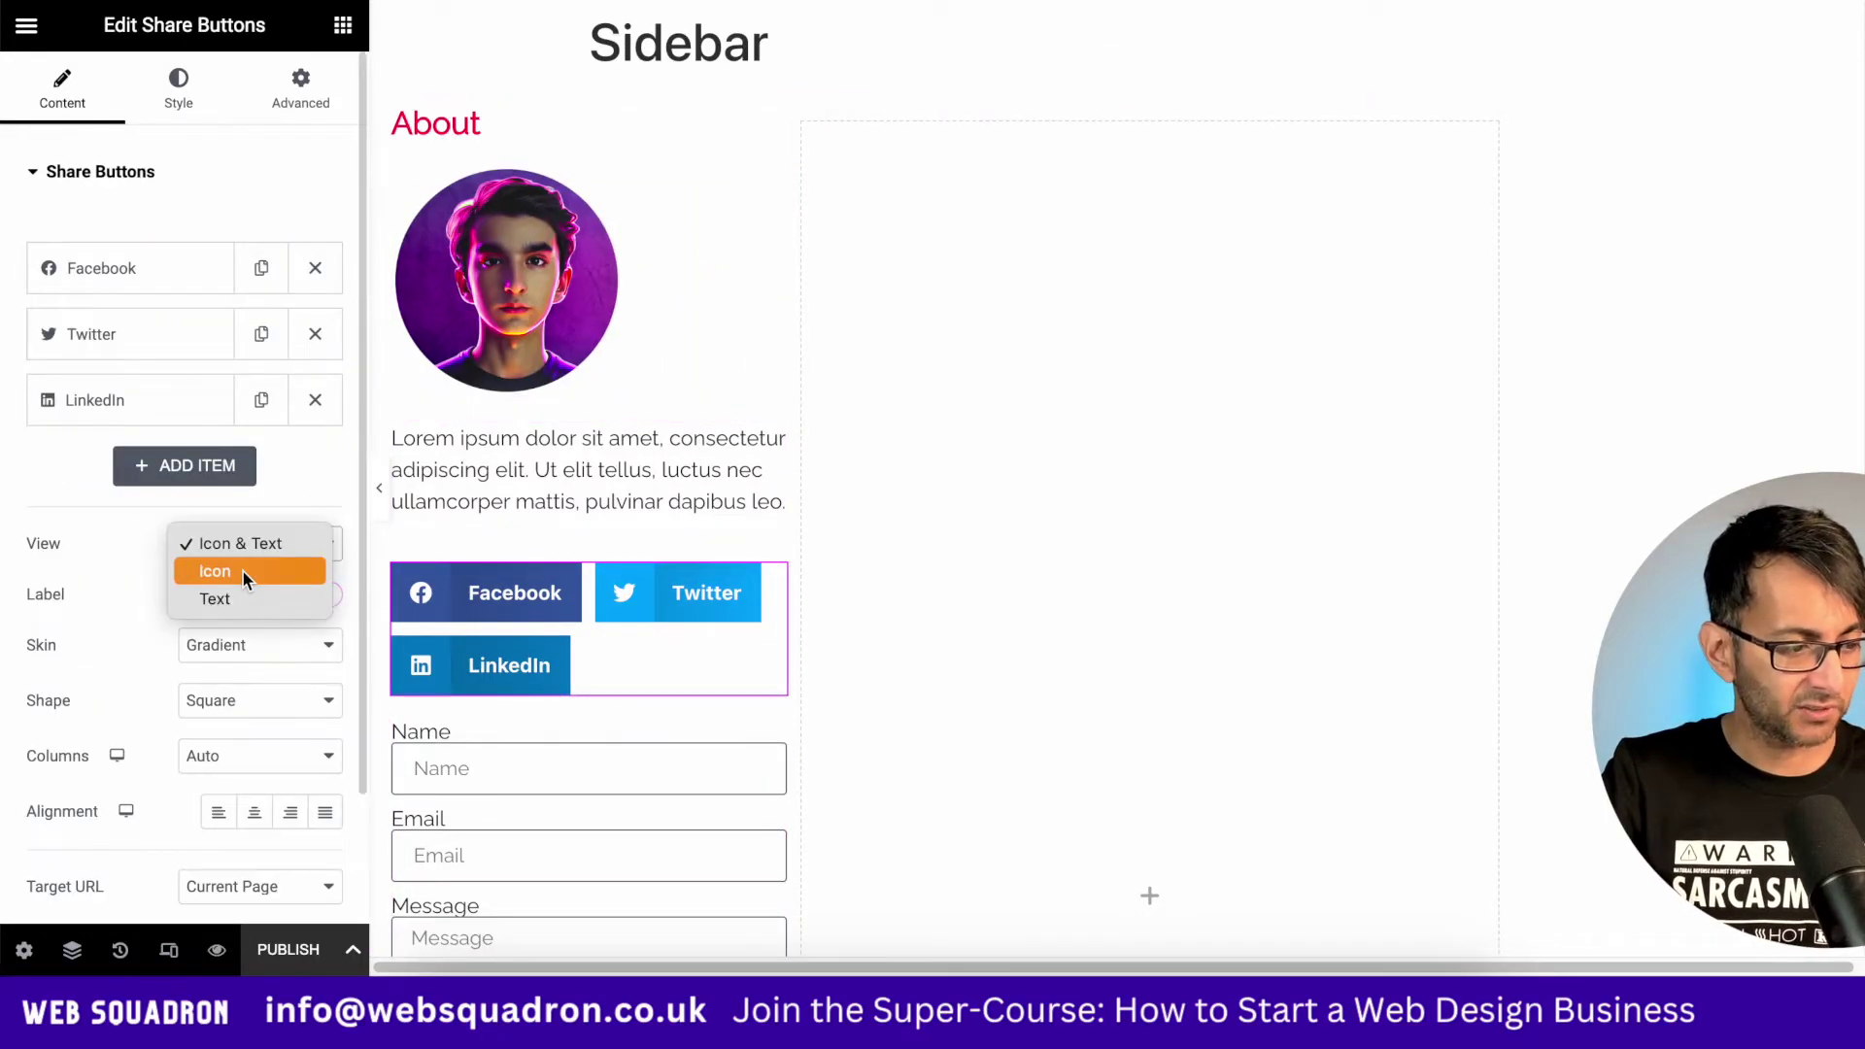
left_click(242, 570)
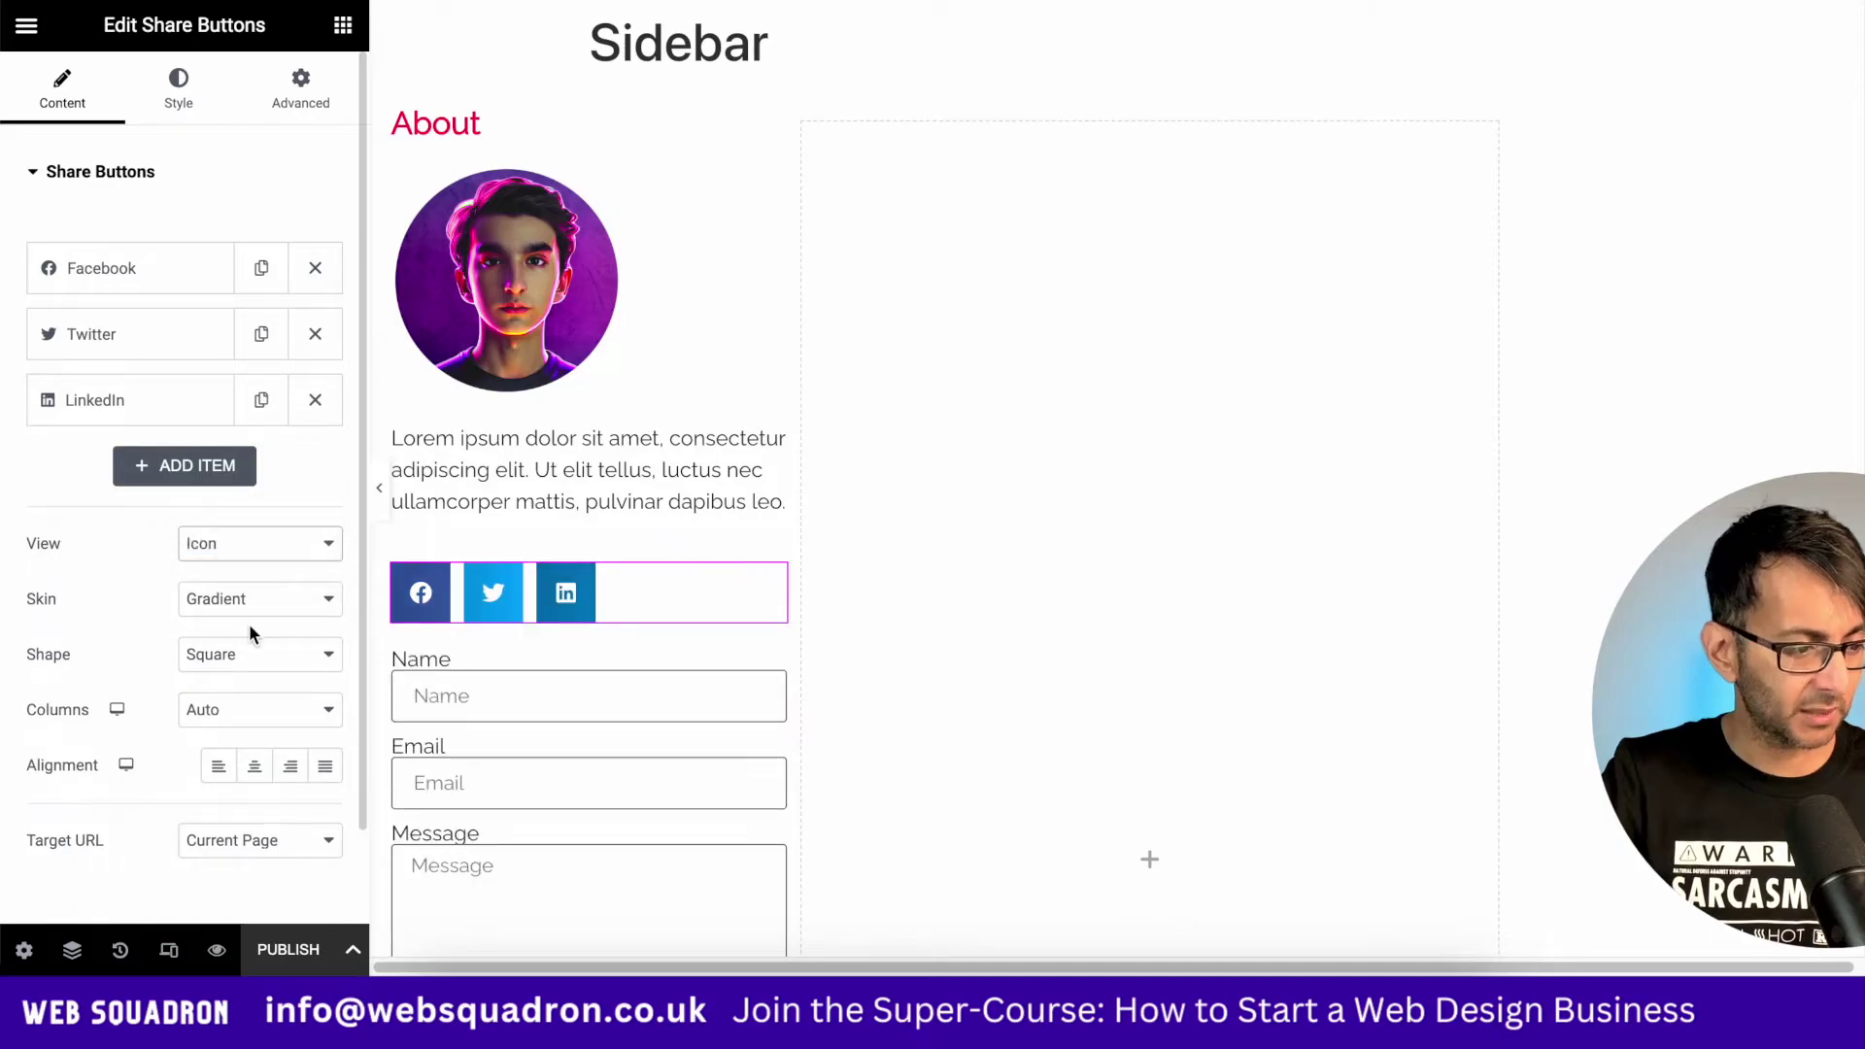
left_click(245, 654)
left_click(241, 701)
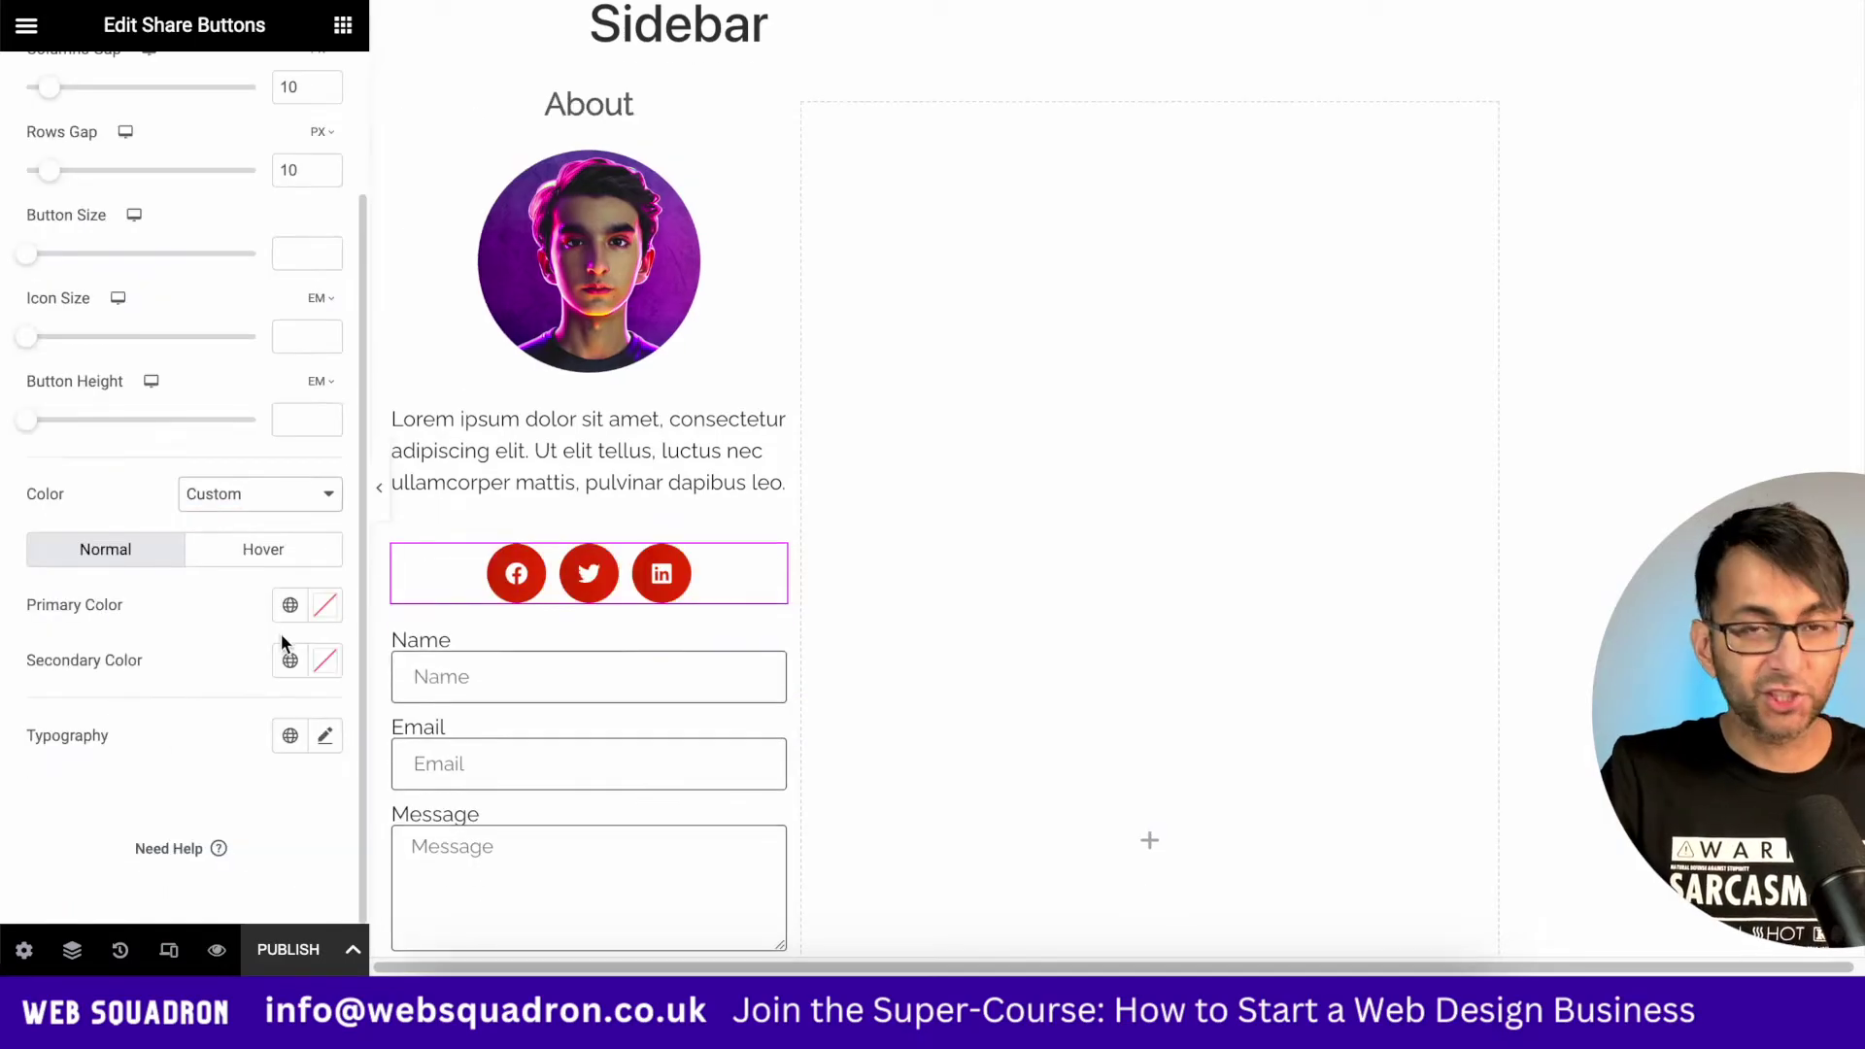
left_click(289, 660)
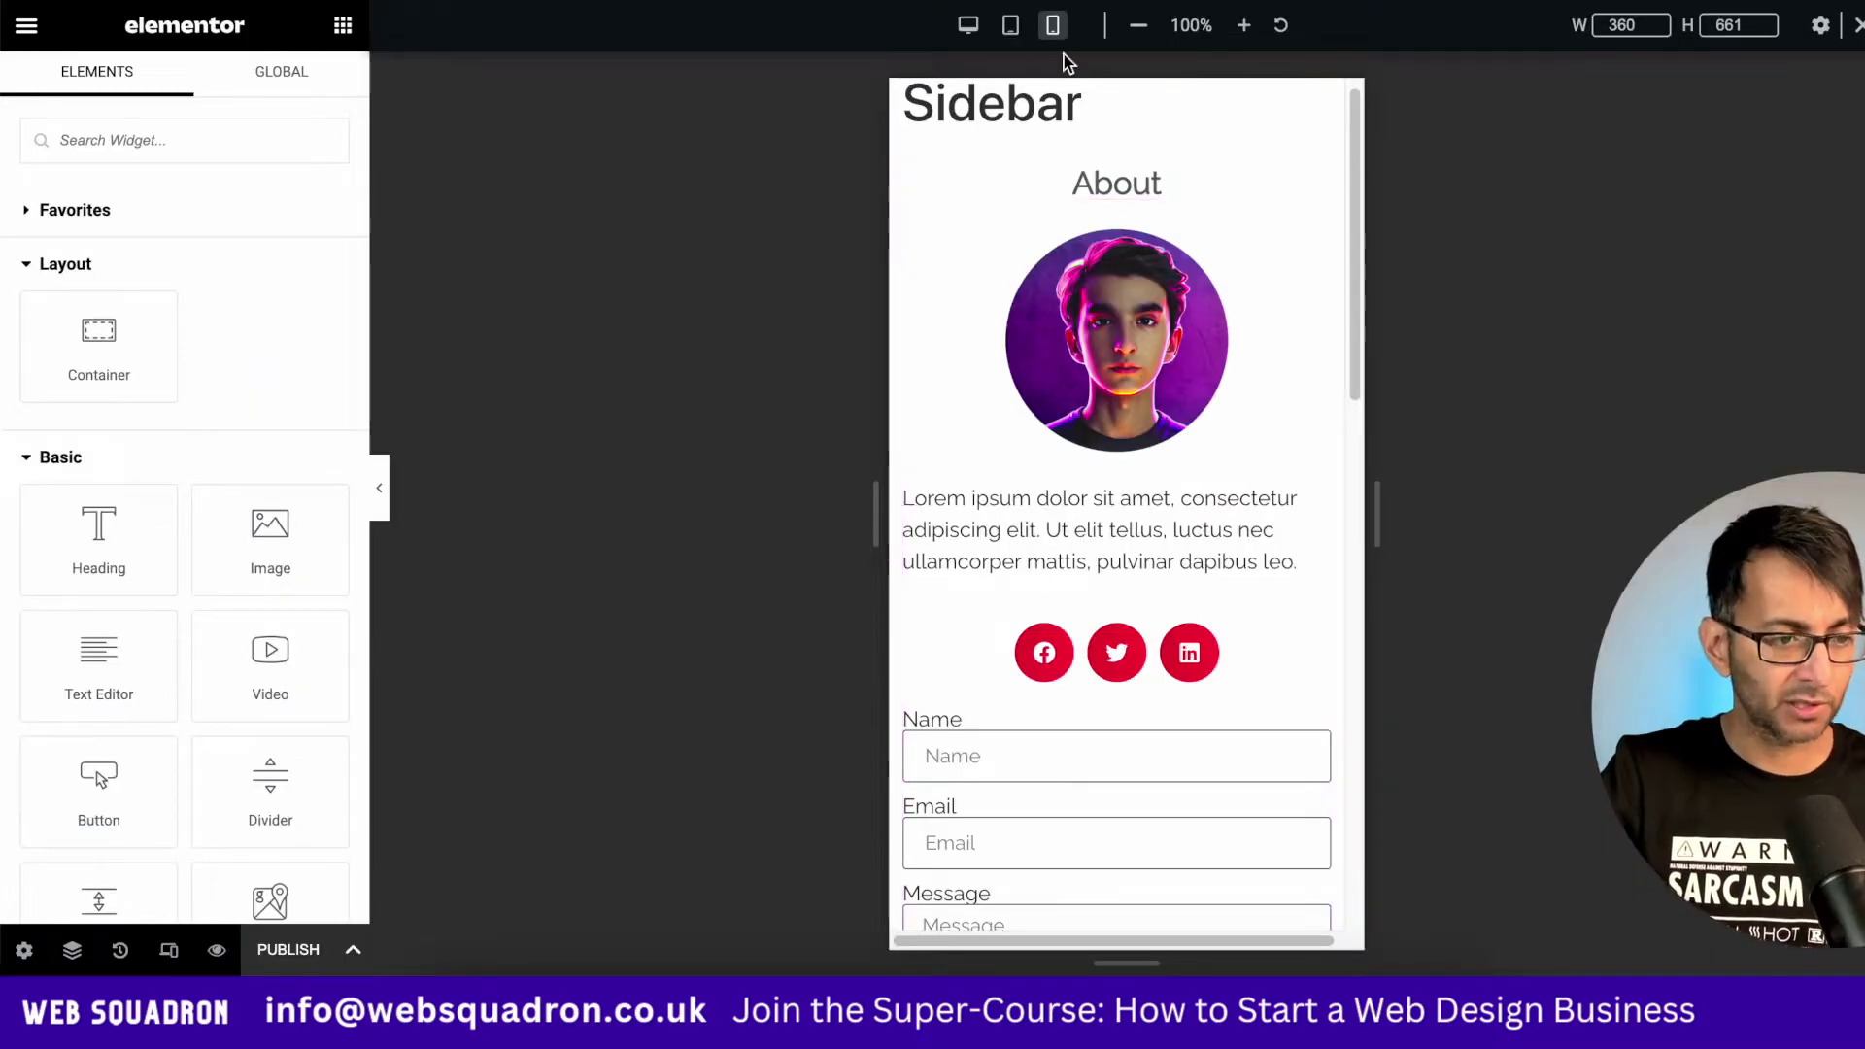
left_click(967, 29)
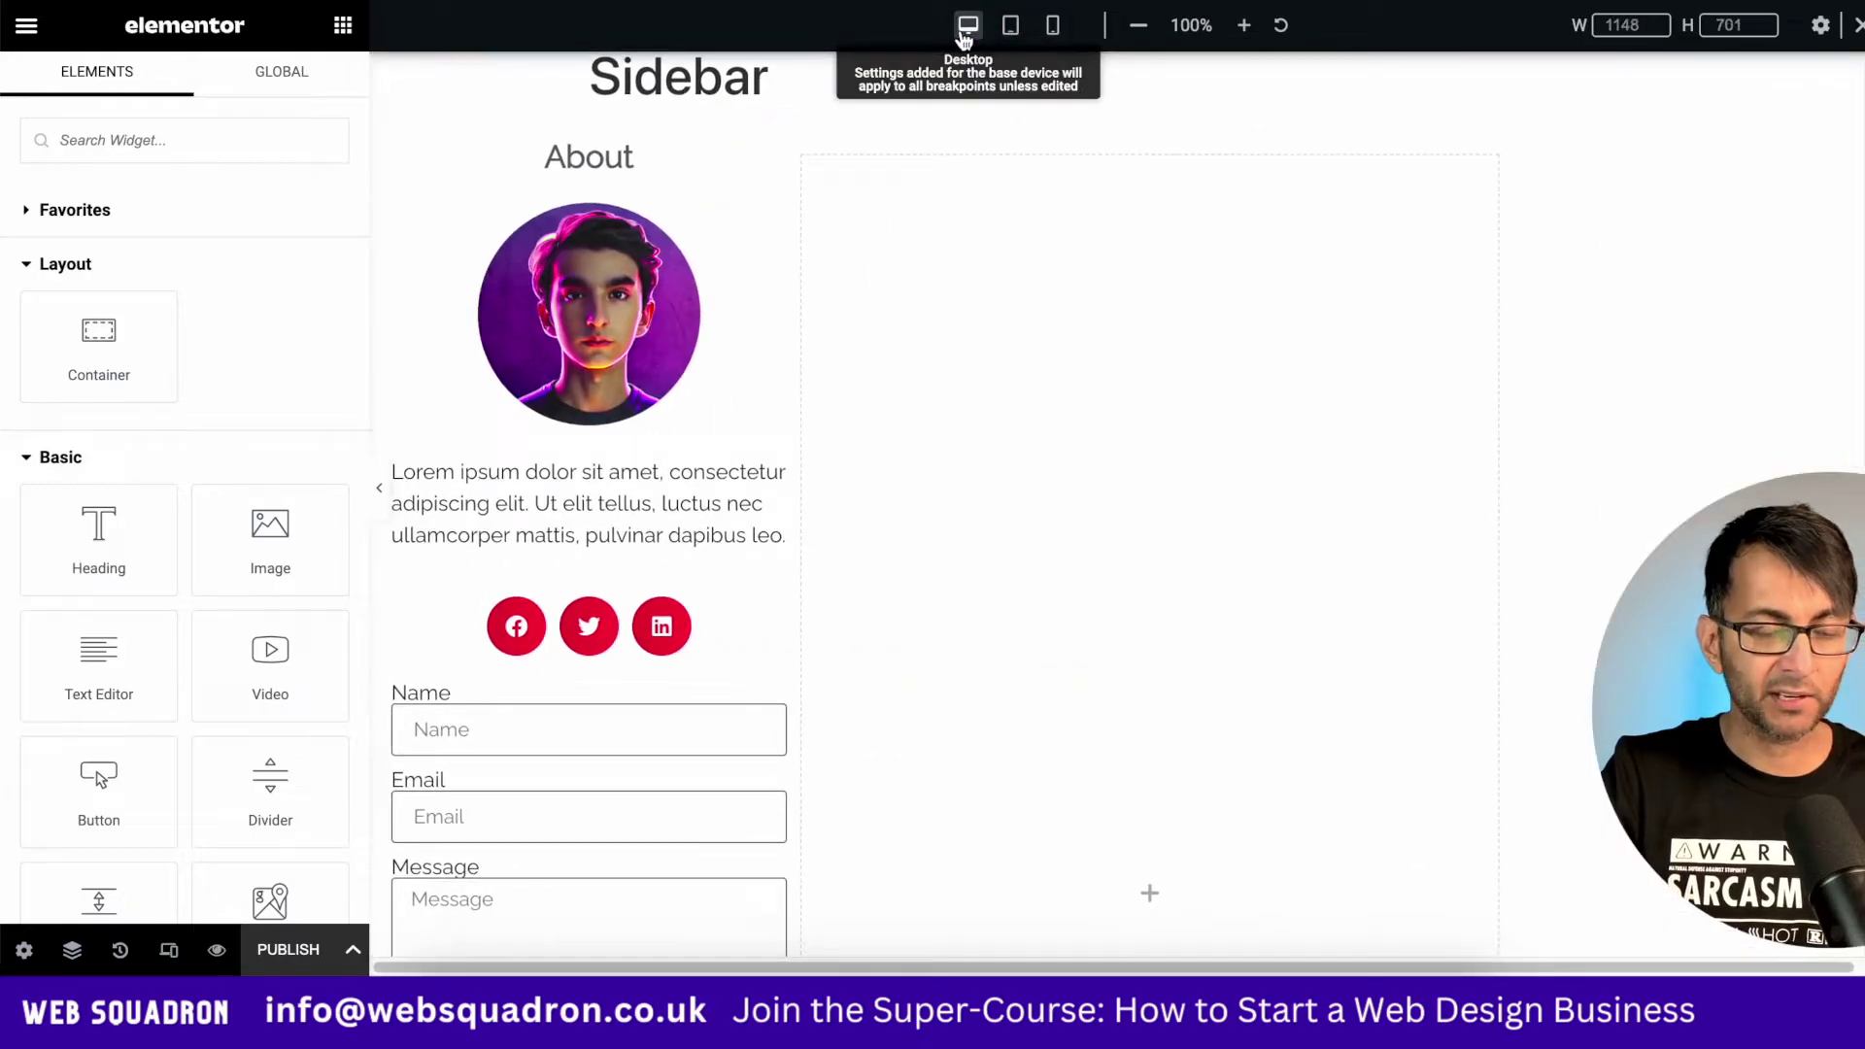
Duplicate the About heading and move the copy directly above the form
right_click(670, 160)
left_click(743, 215)
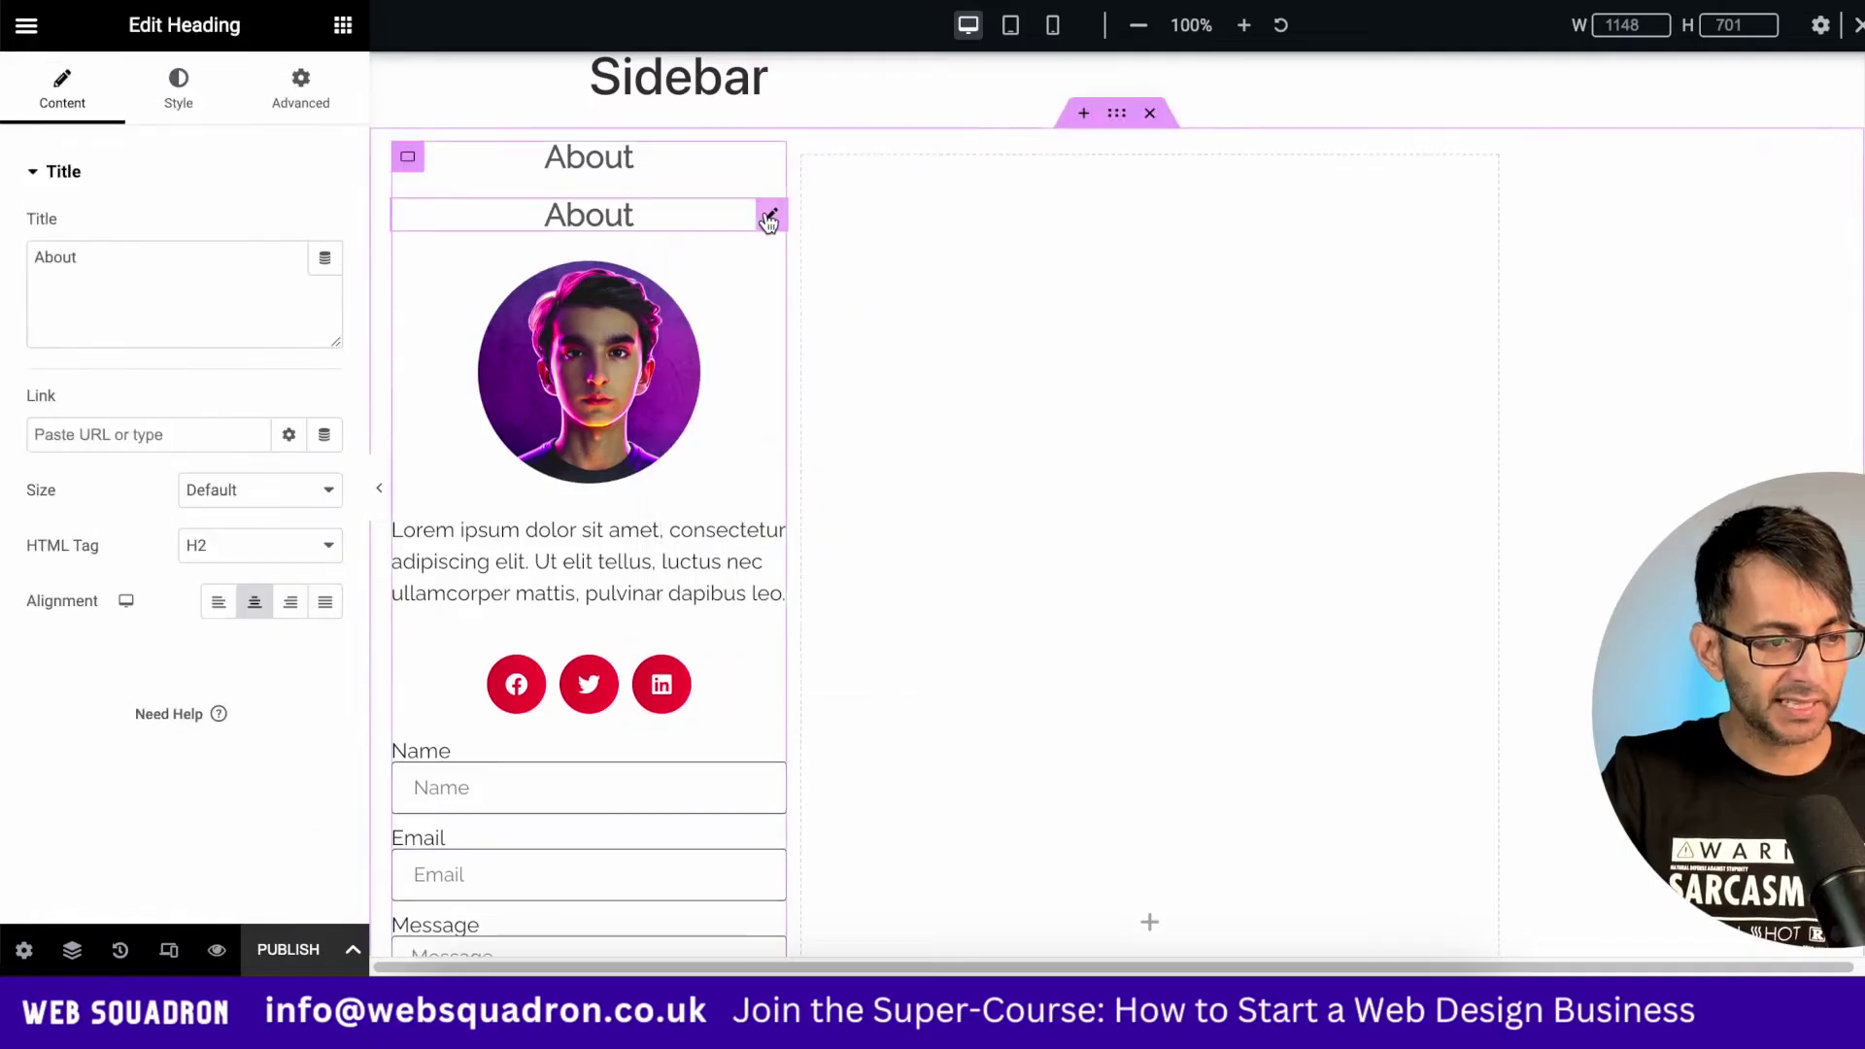
mouse_move(767, 216)
left_mouse_down()
mouse_move(635, 720)
mouse_move(819, 723)
mouse_move(785, 737)
left_mouse_up()
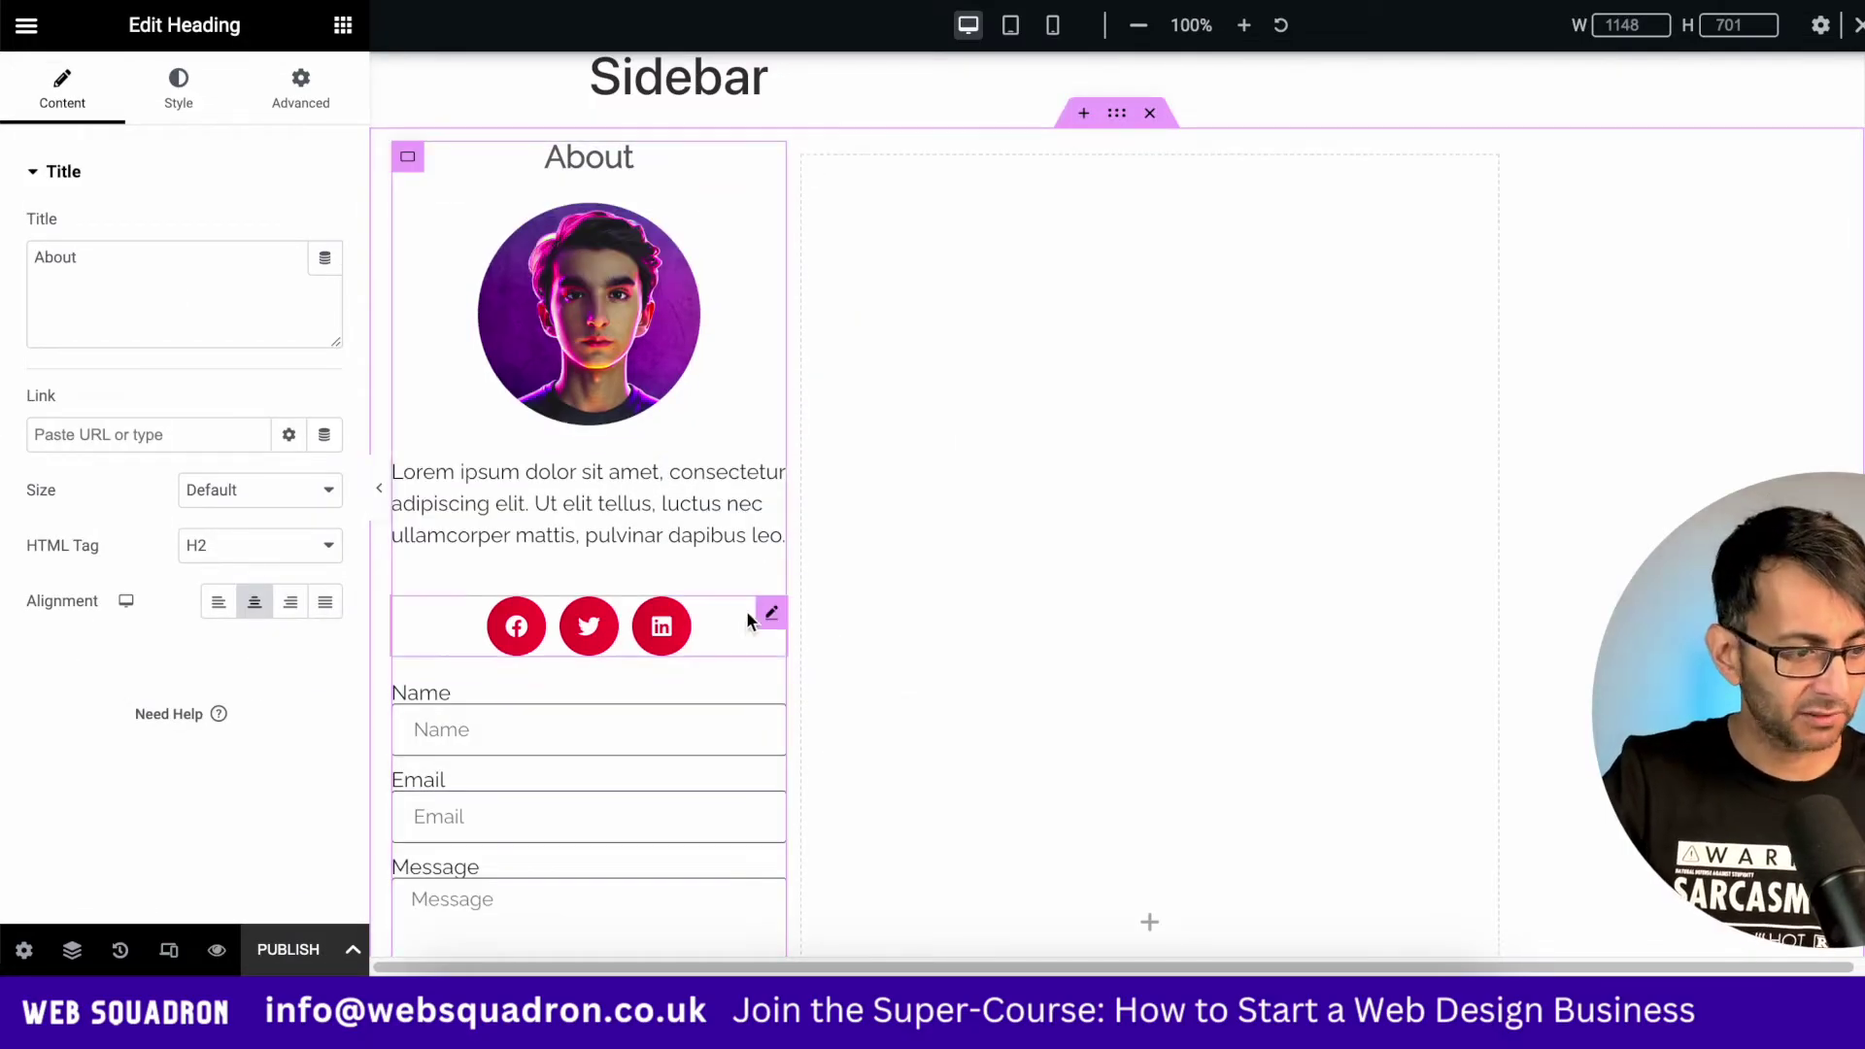
scroll(632, 708, "down", 3)
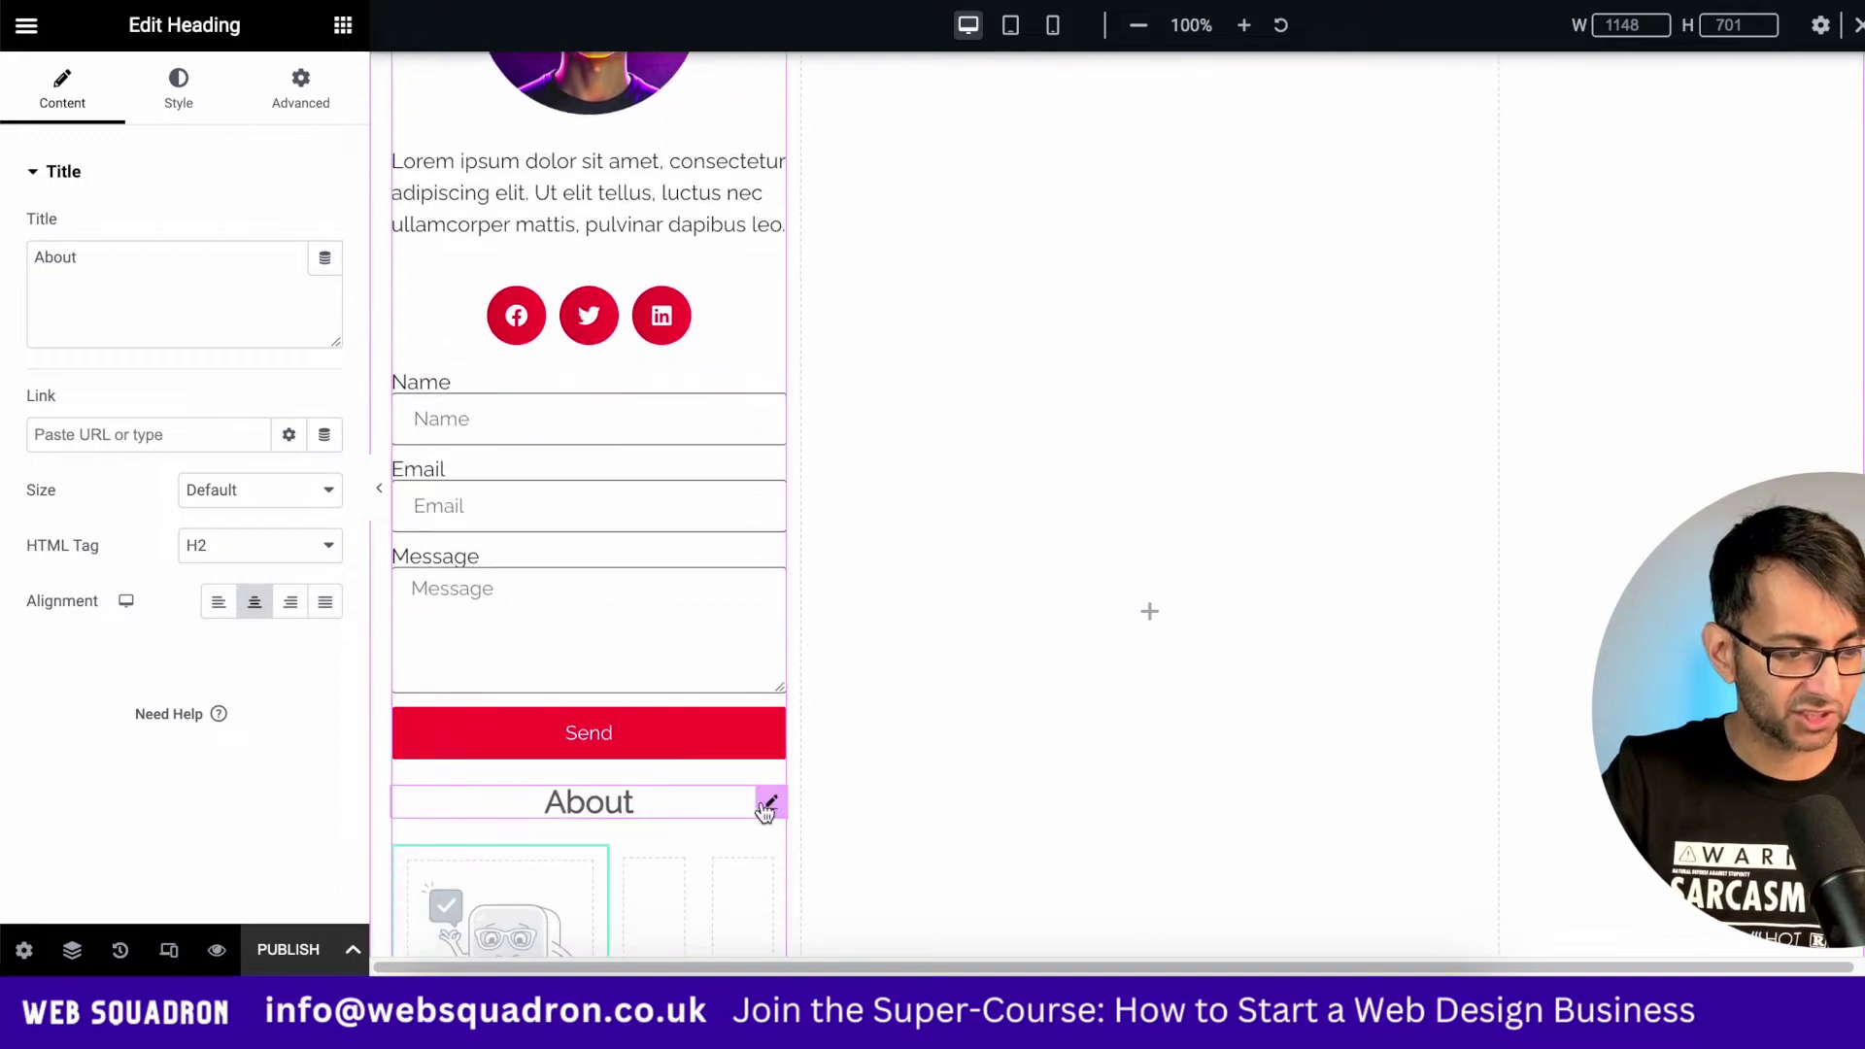
mouse_move(768, 801)
left_mouse_down()
mouse_move(692, 393)
mouse_move(770, 292)
left_mouse_up()
left_click(774, 445)
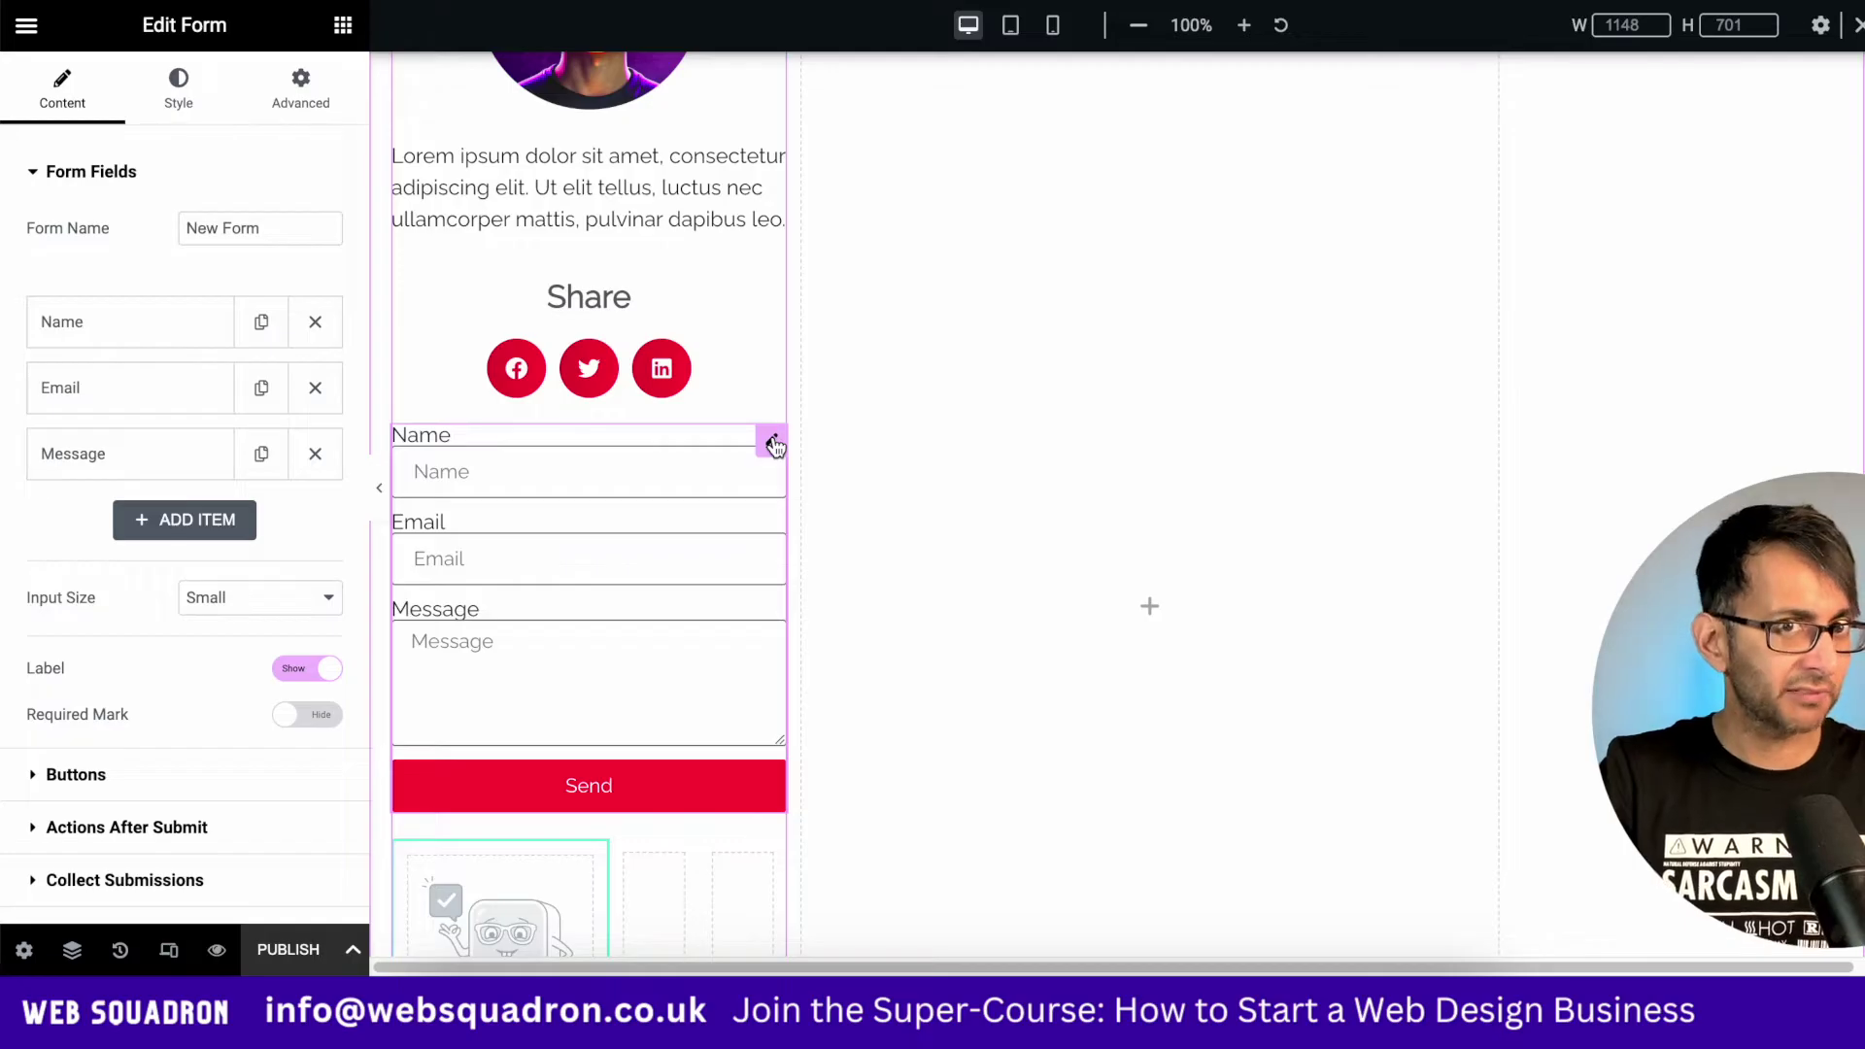
Remove the Name and Message fields, make Email 60% wide, and hide field labels
left_click(315, 322)
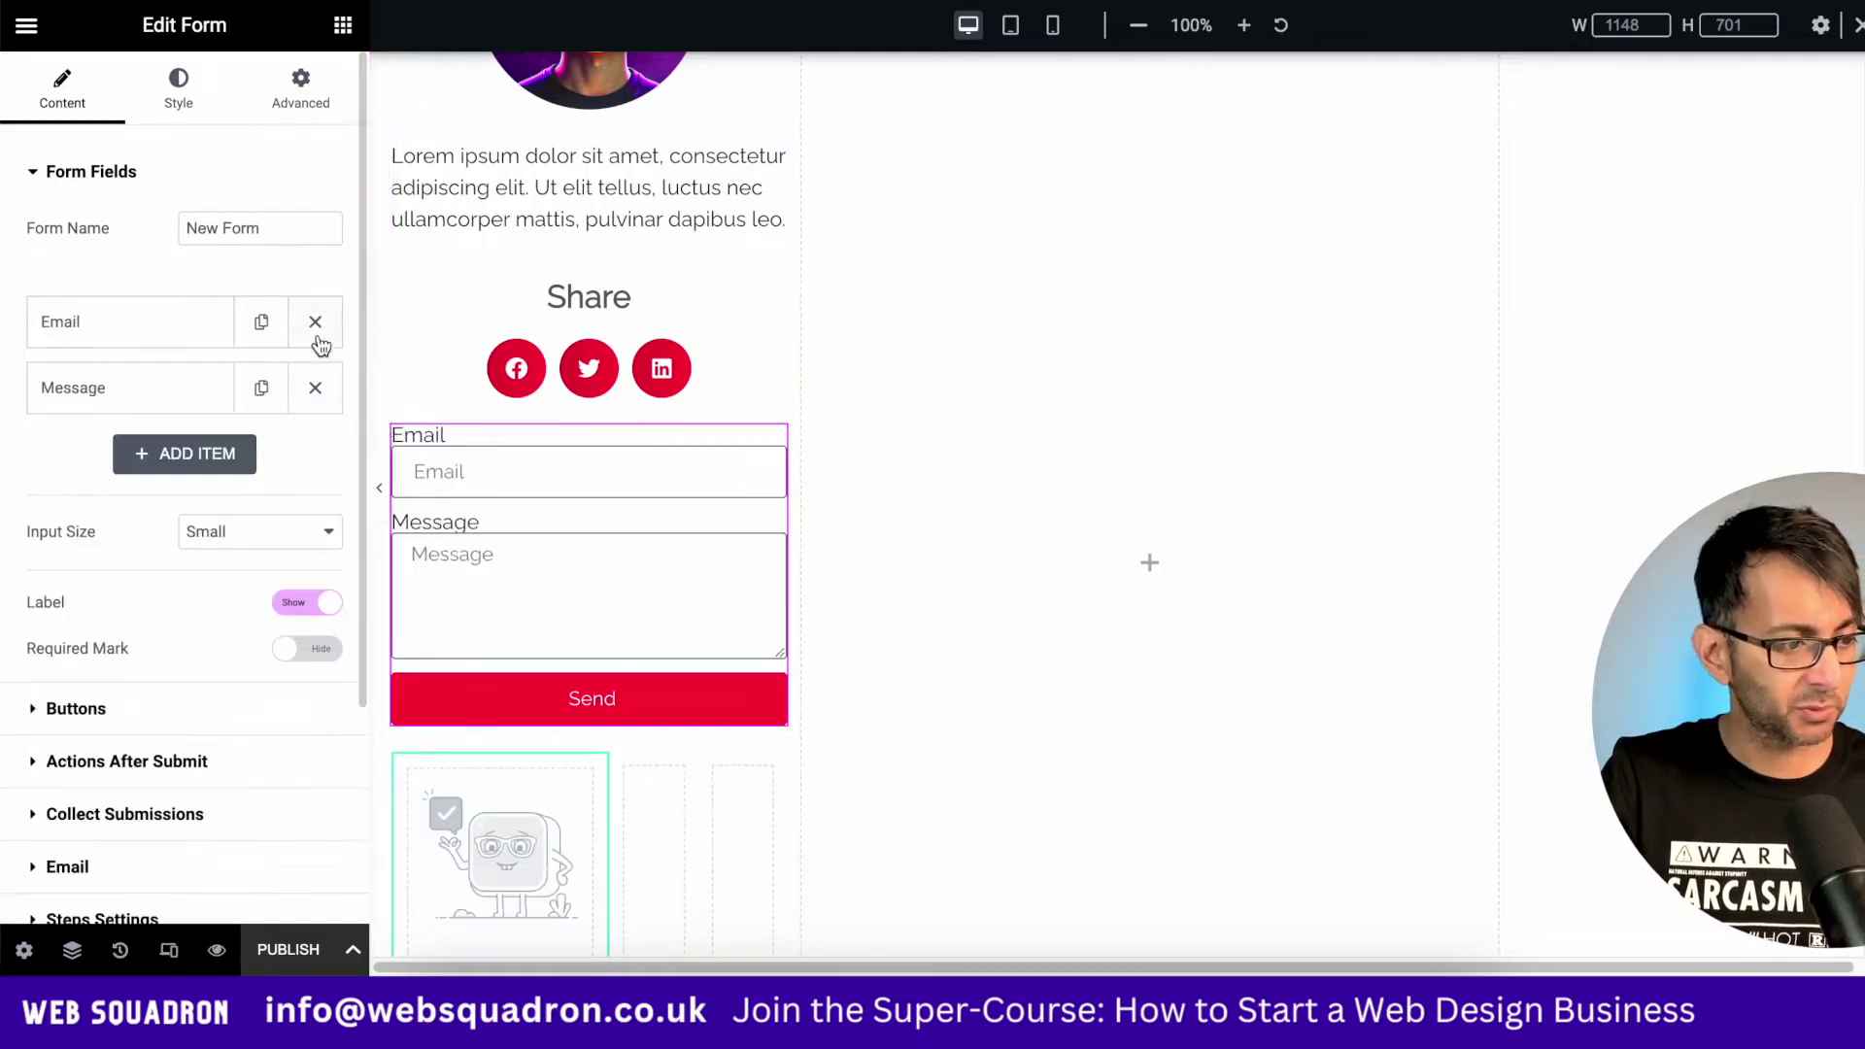
left_click(316, 394)
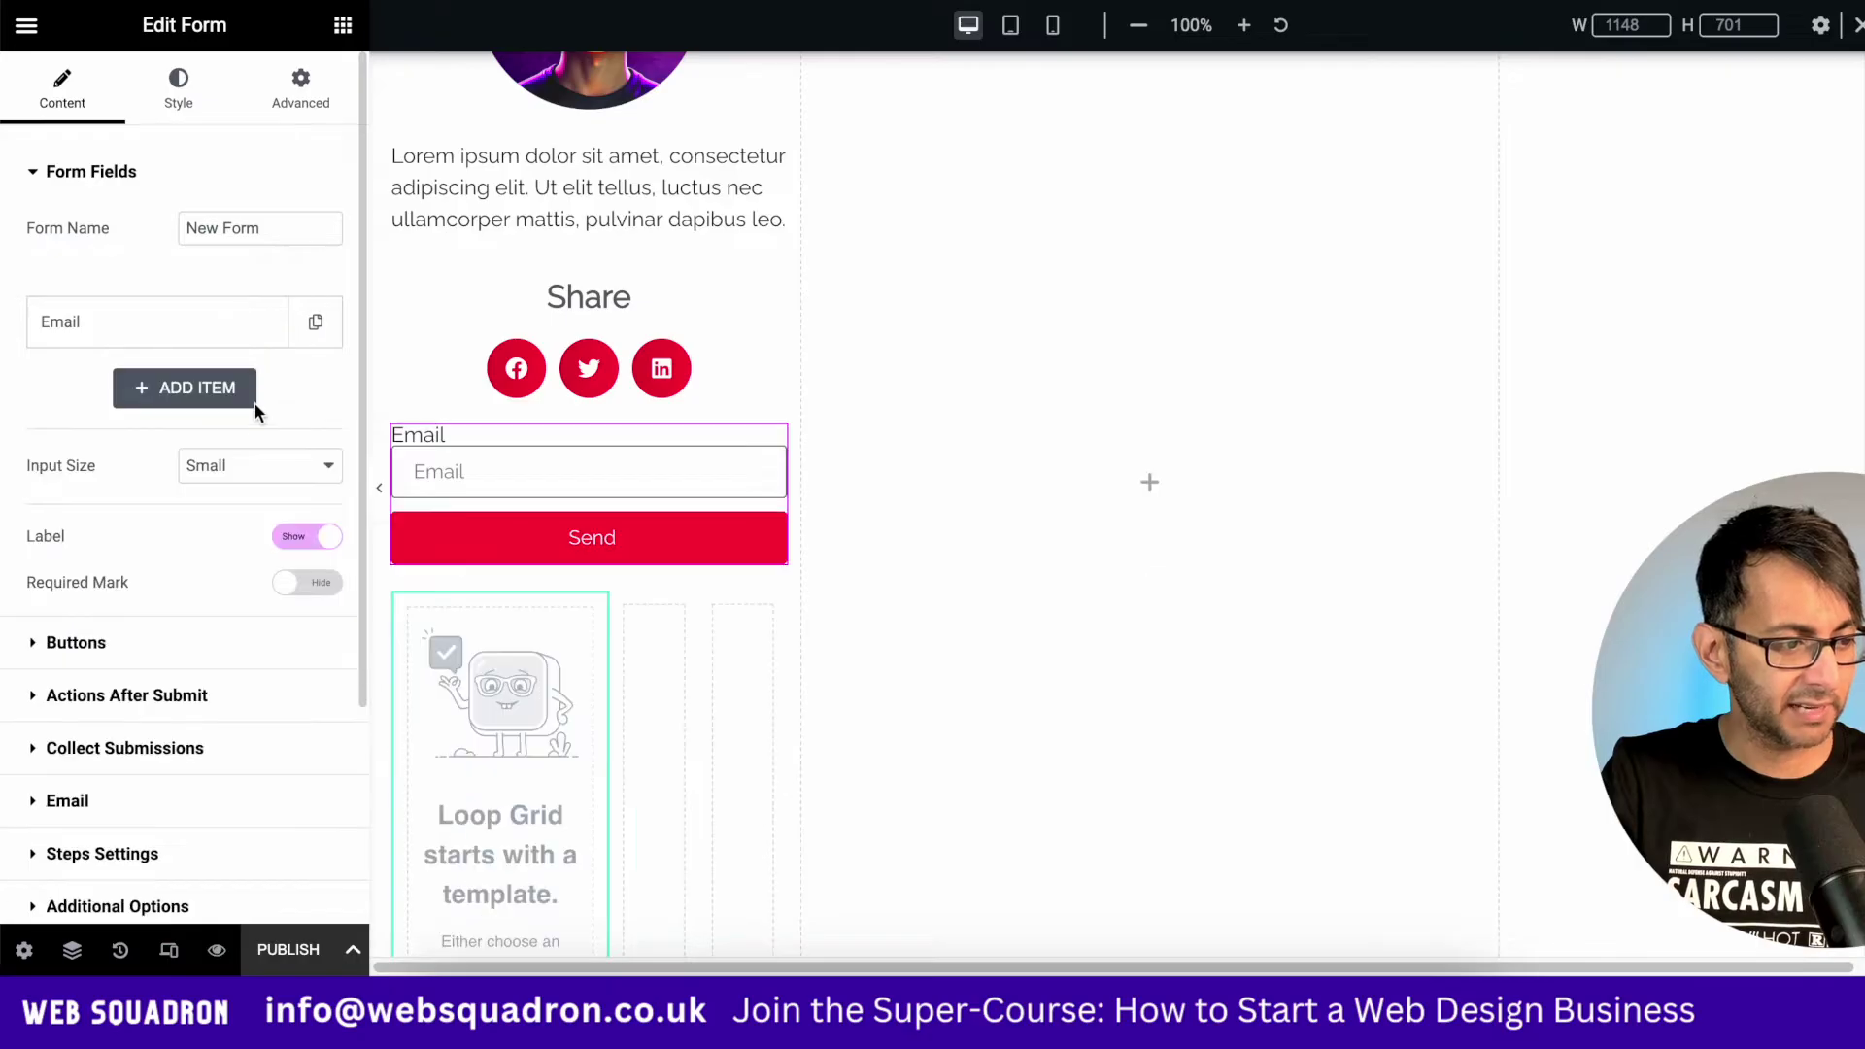
left_click(194, 334)
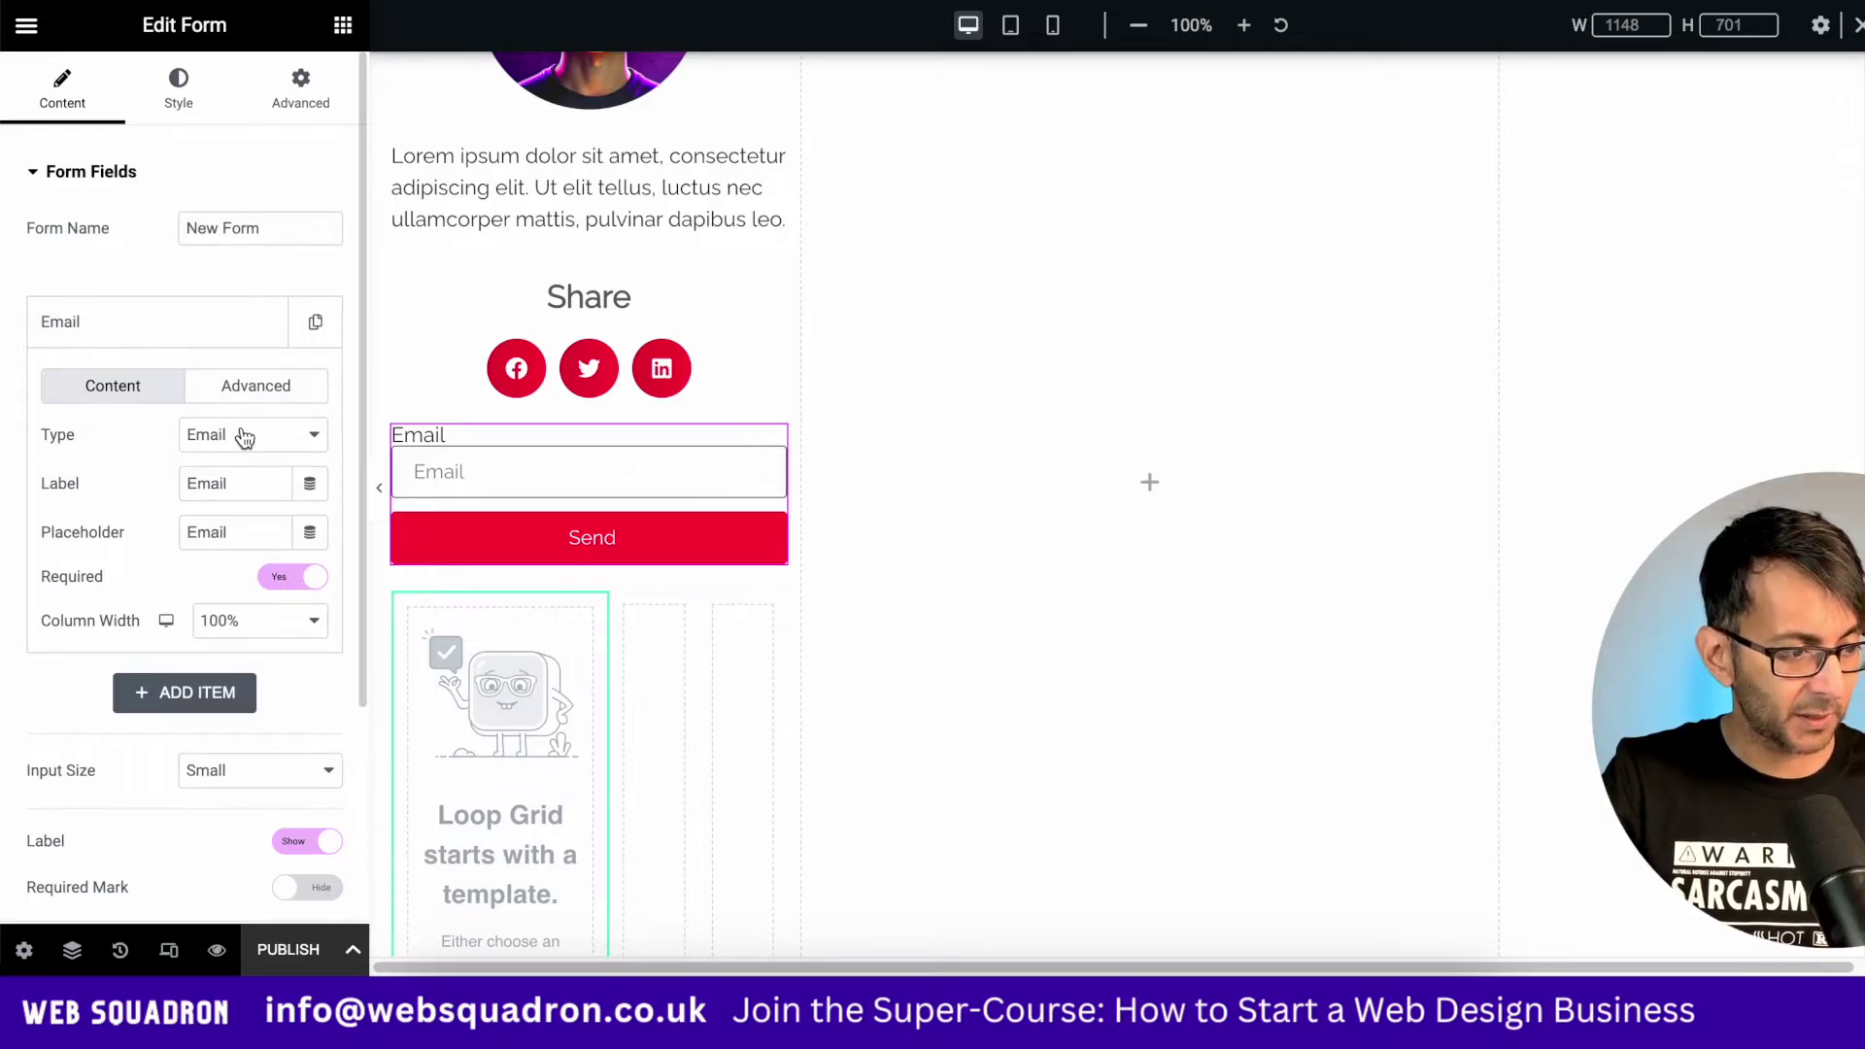
left_click(231, 621)
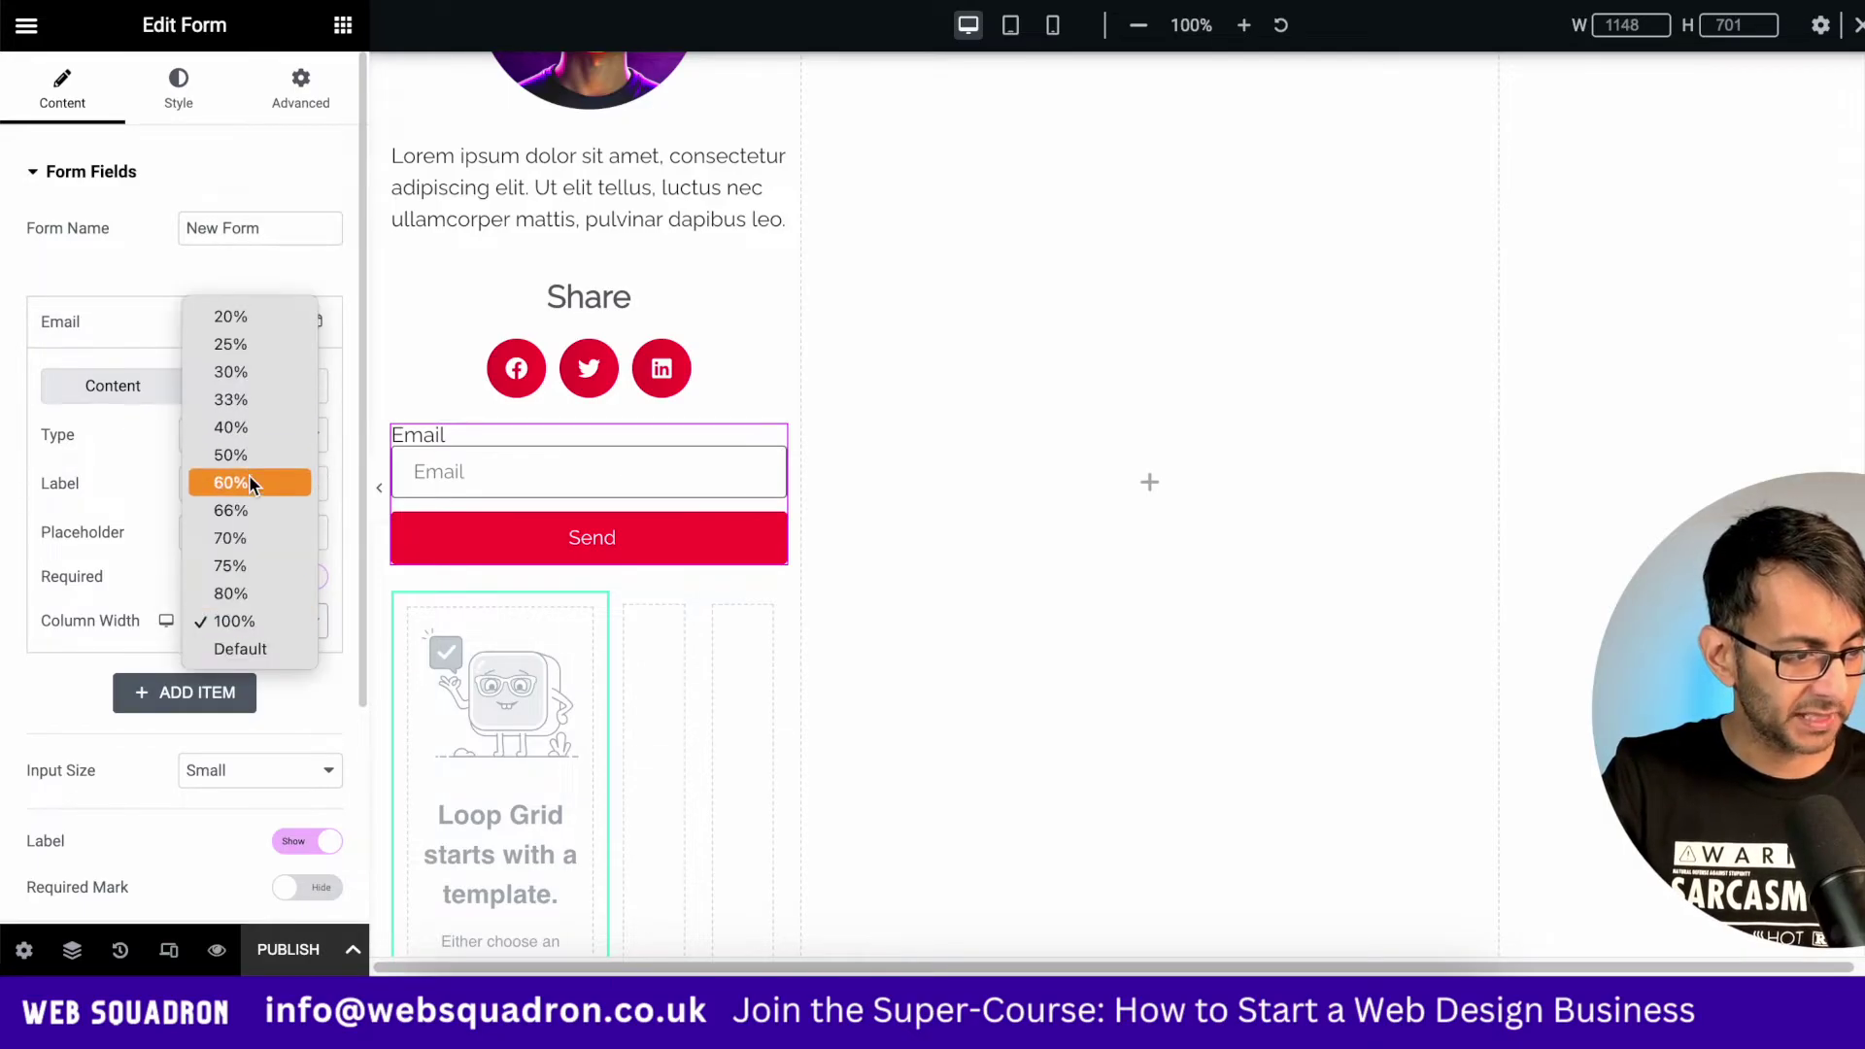
left_click(249, 483)
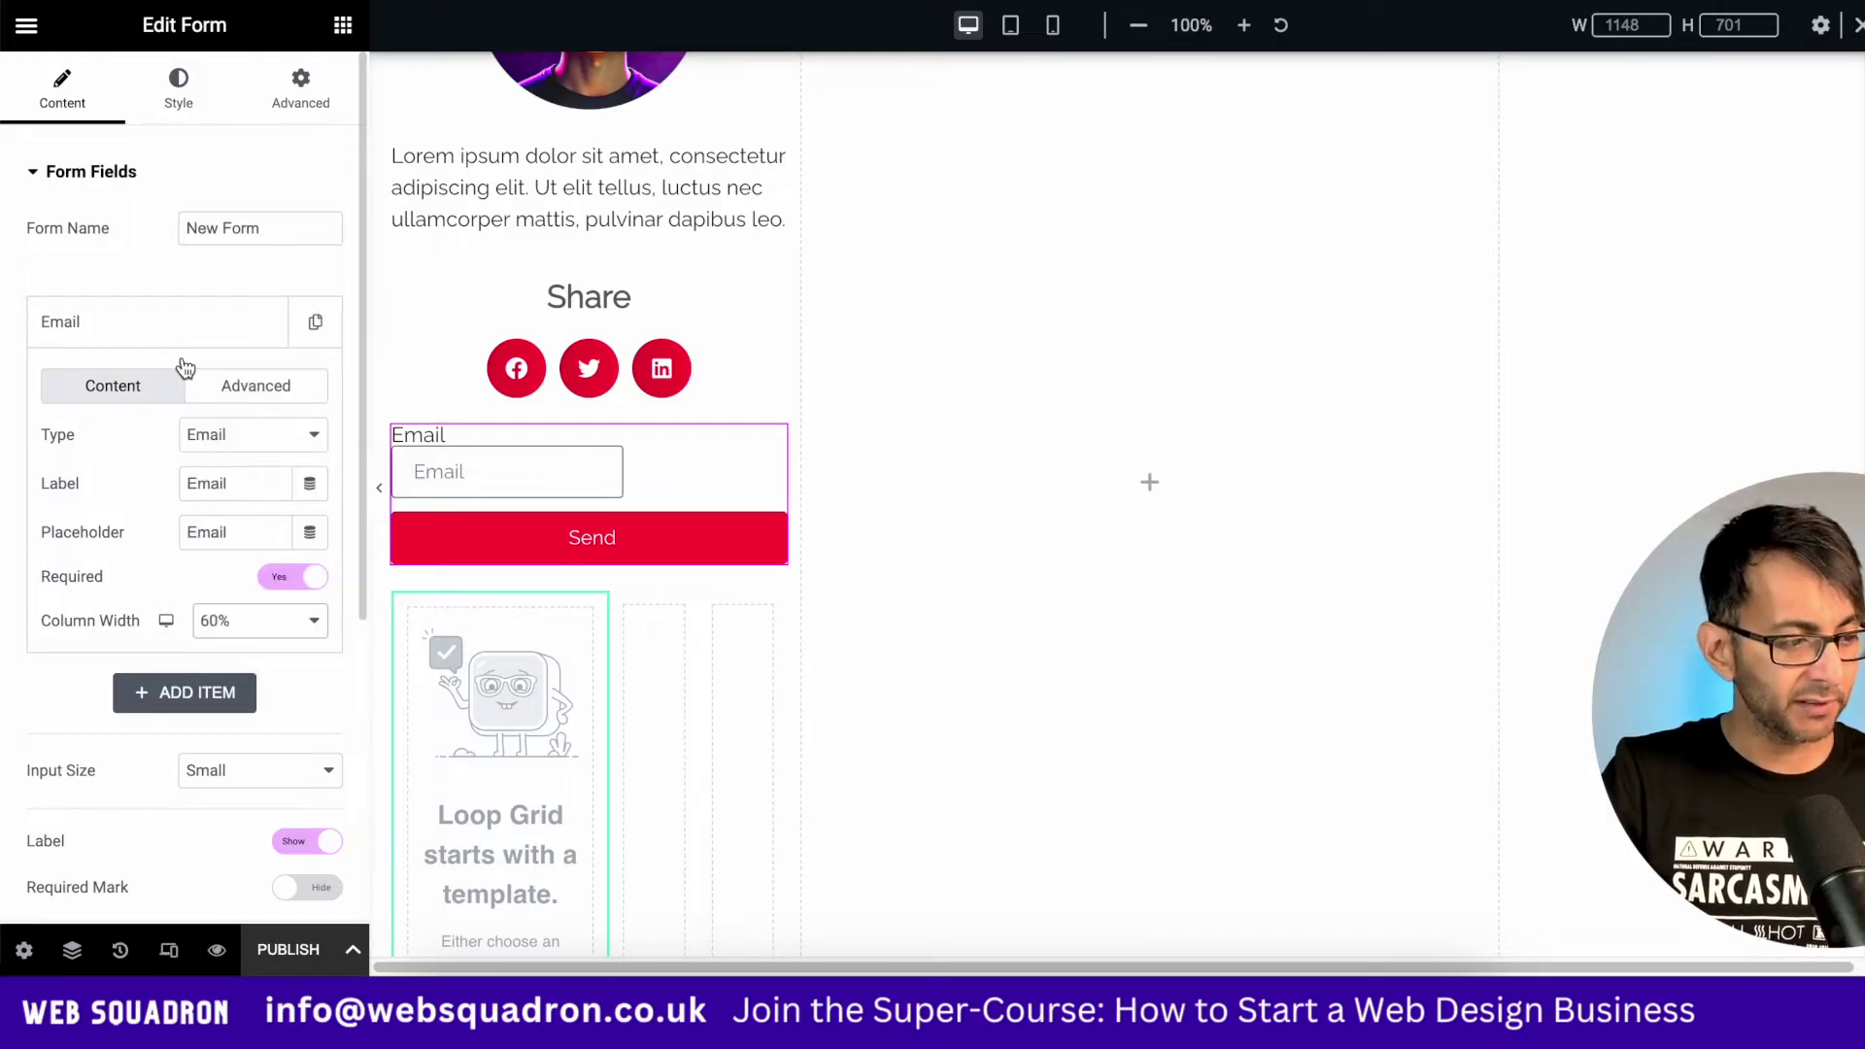
left_click(309, 845)
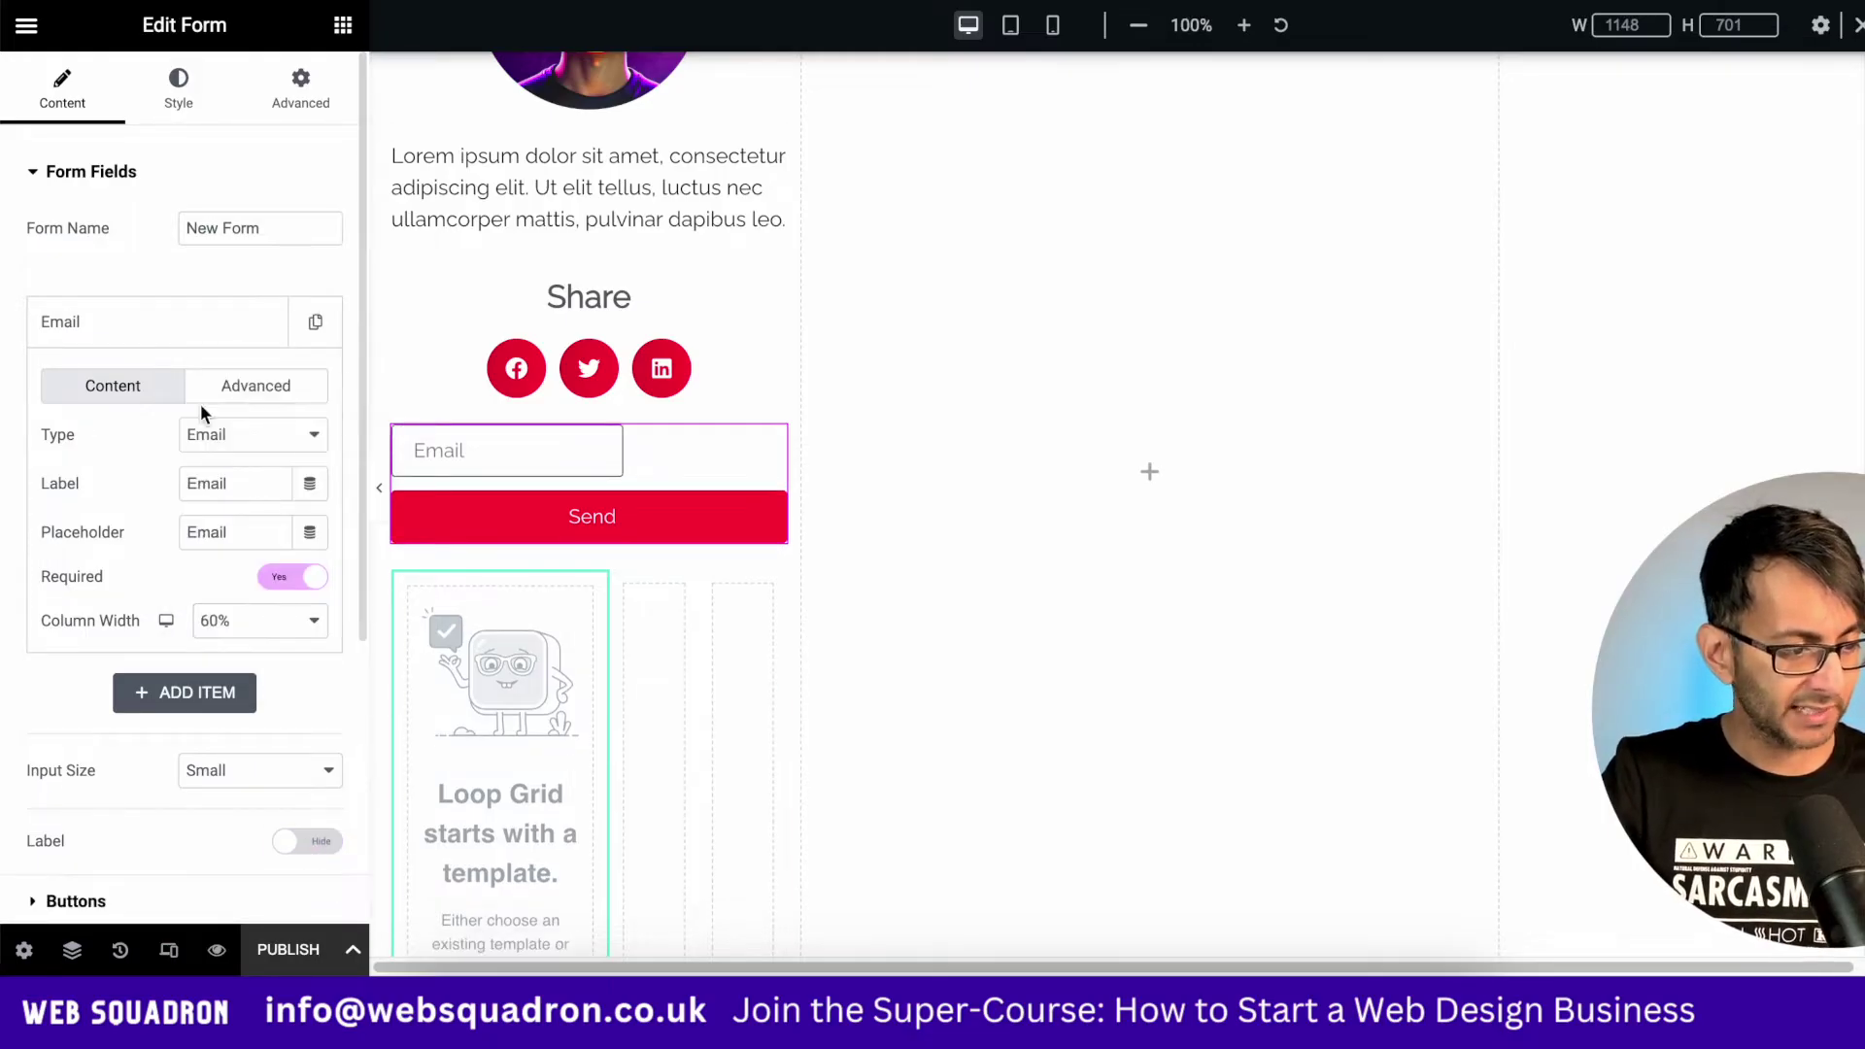
left_click(161, 328)
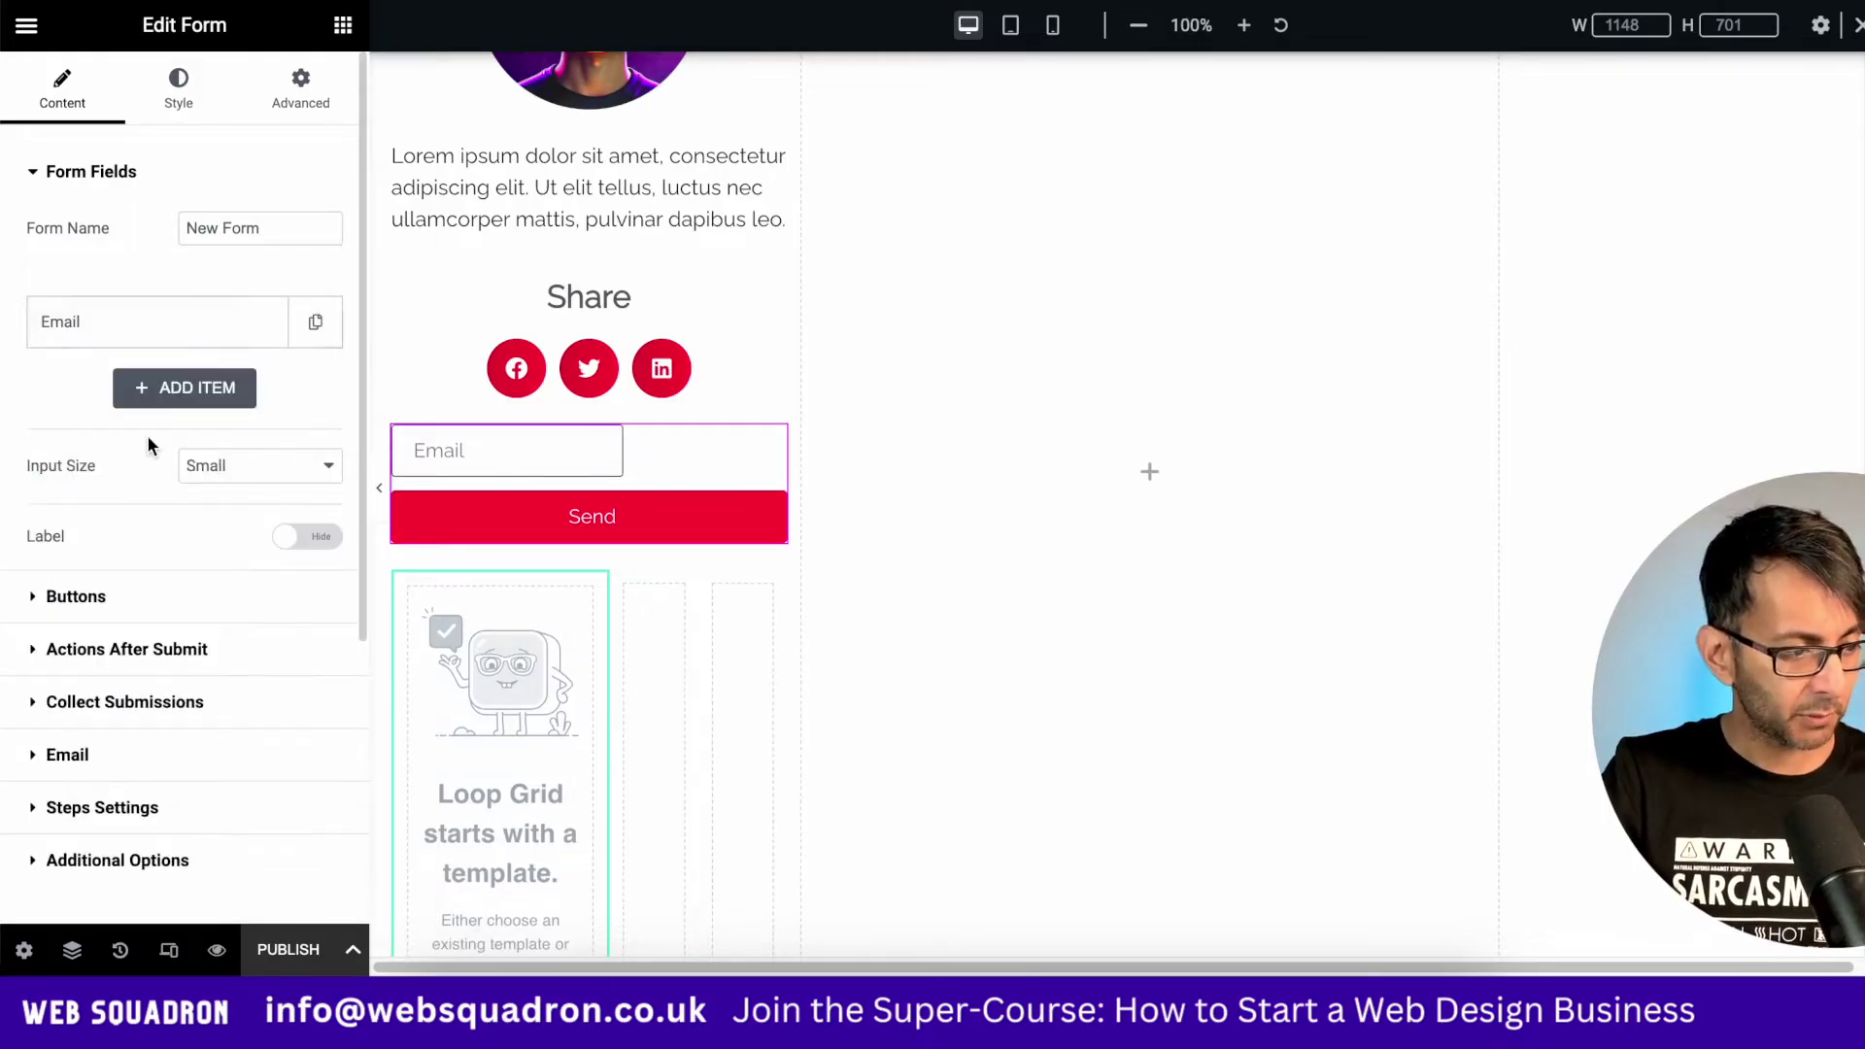
Rename the submit button to 'Subscribe' and make it 40% wide
left_click(145, 606)
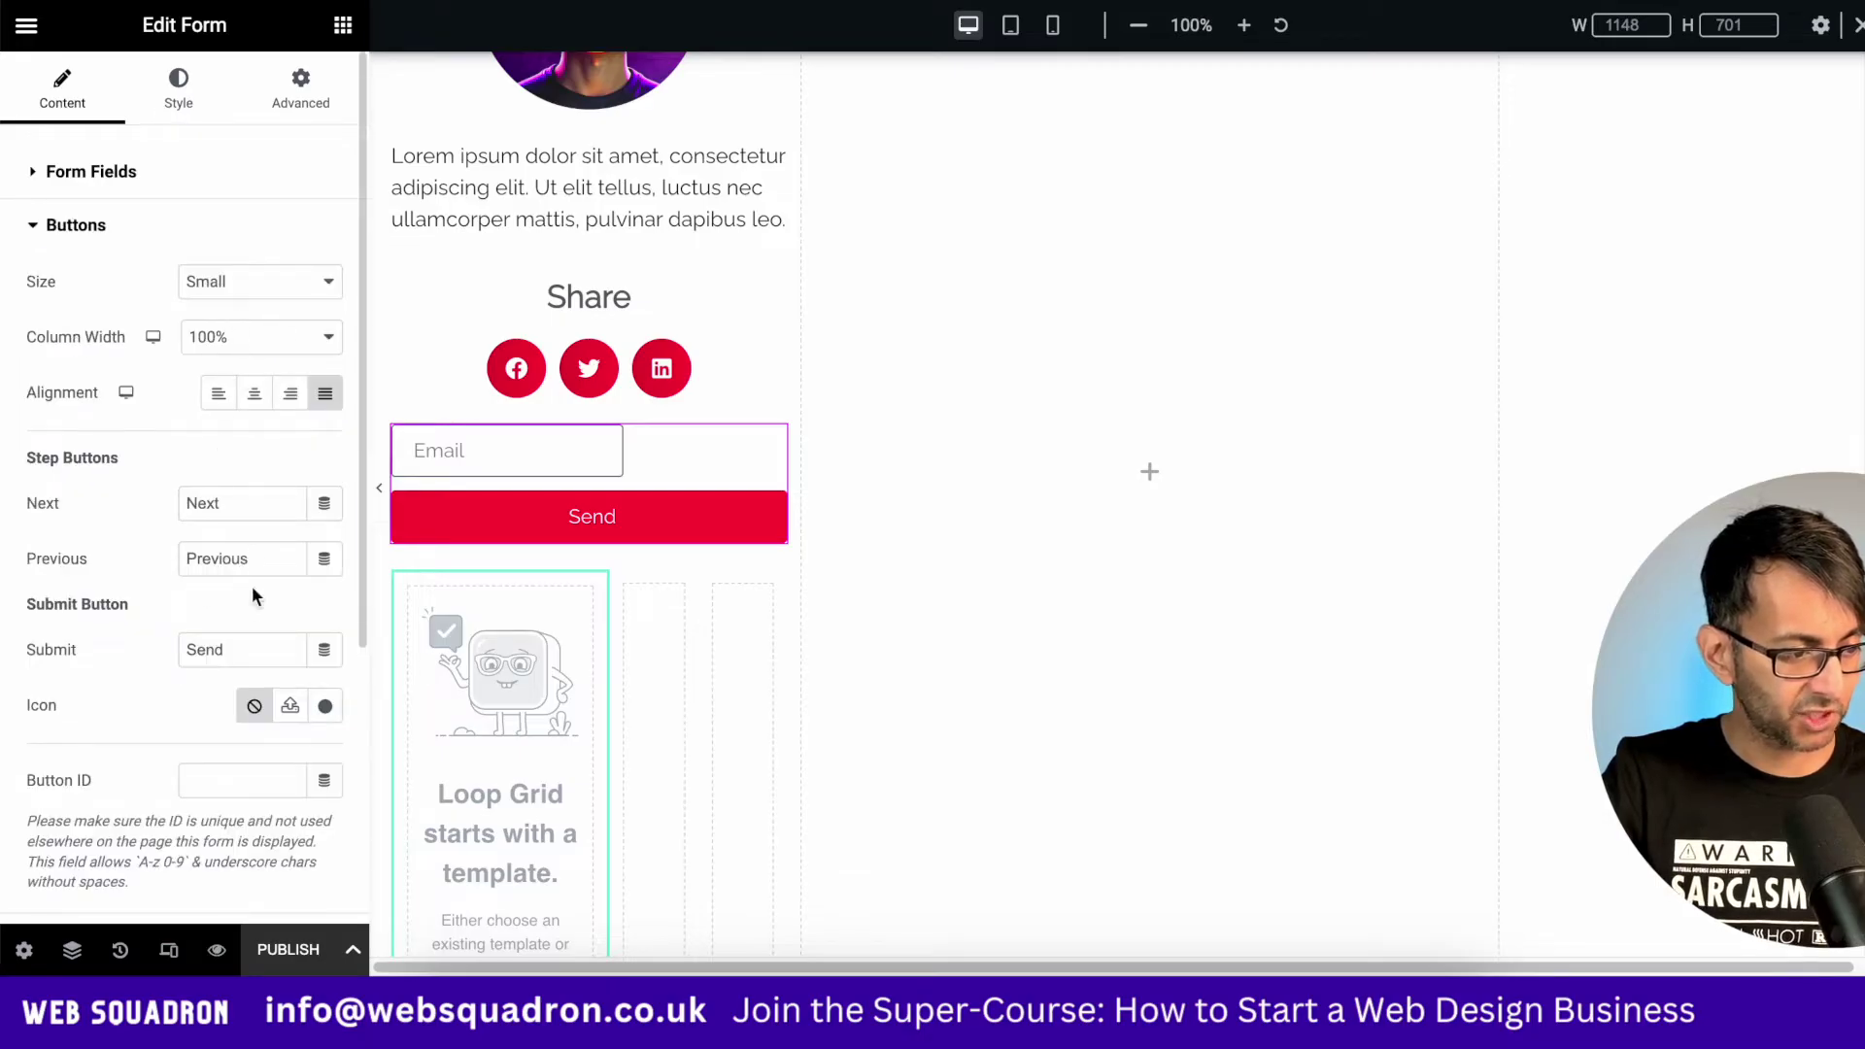
double_click(249, 650)
type("Subscrbe")
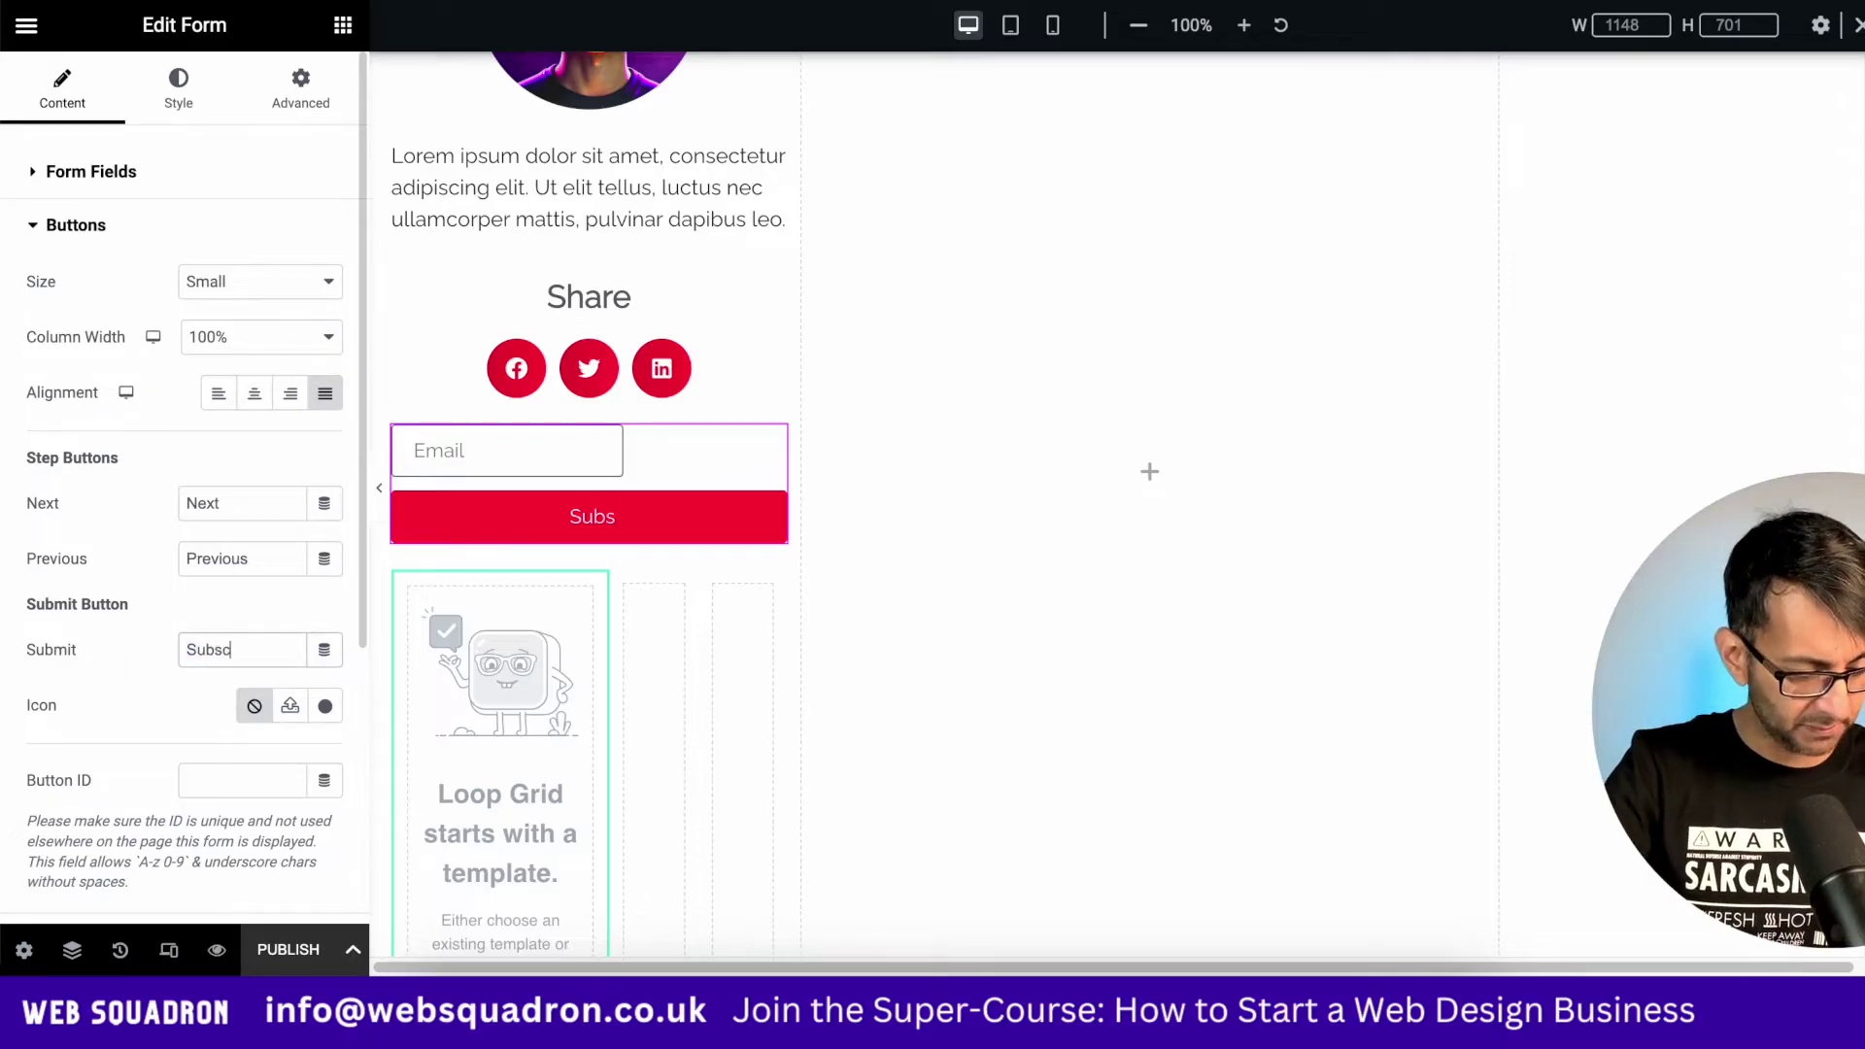
key("BackSpace")
key("BackSpace")
key("BackSpace")
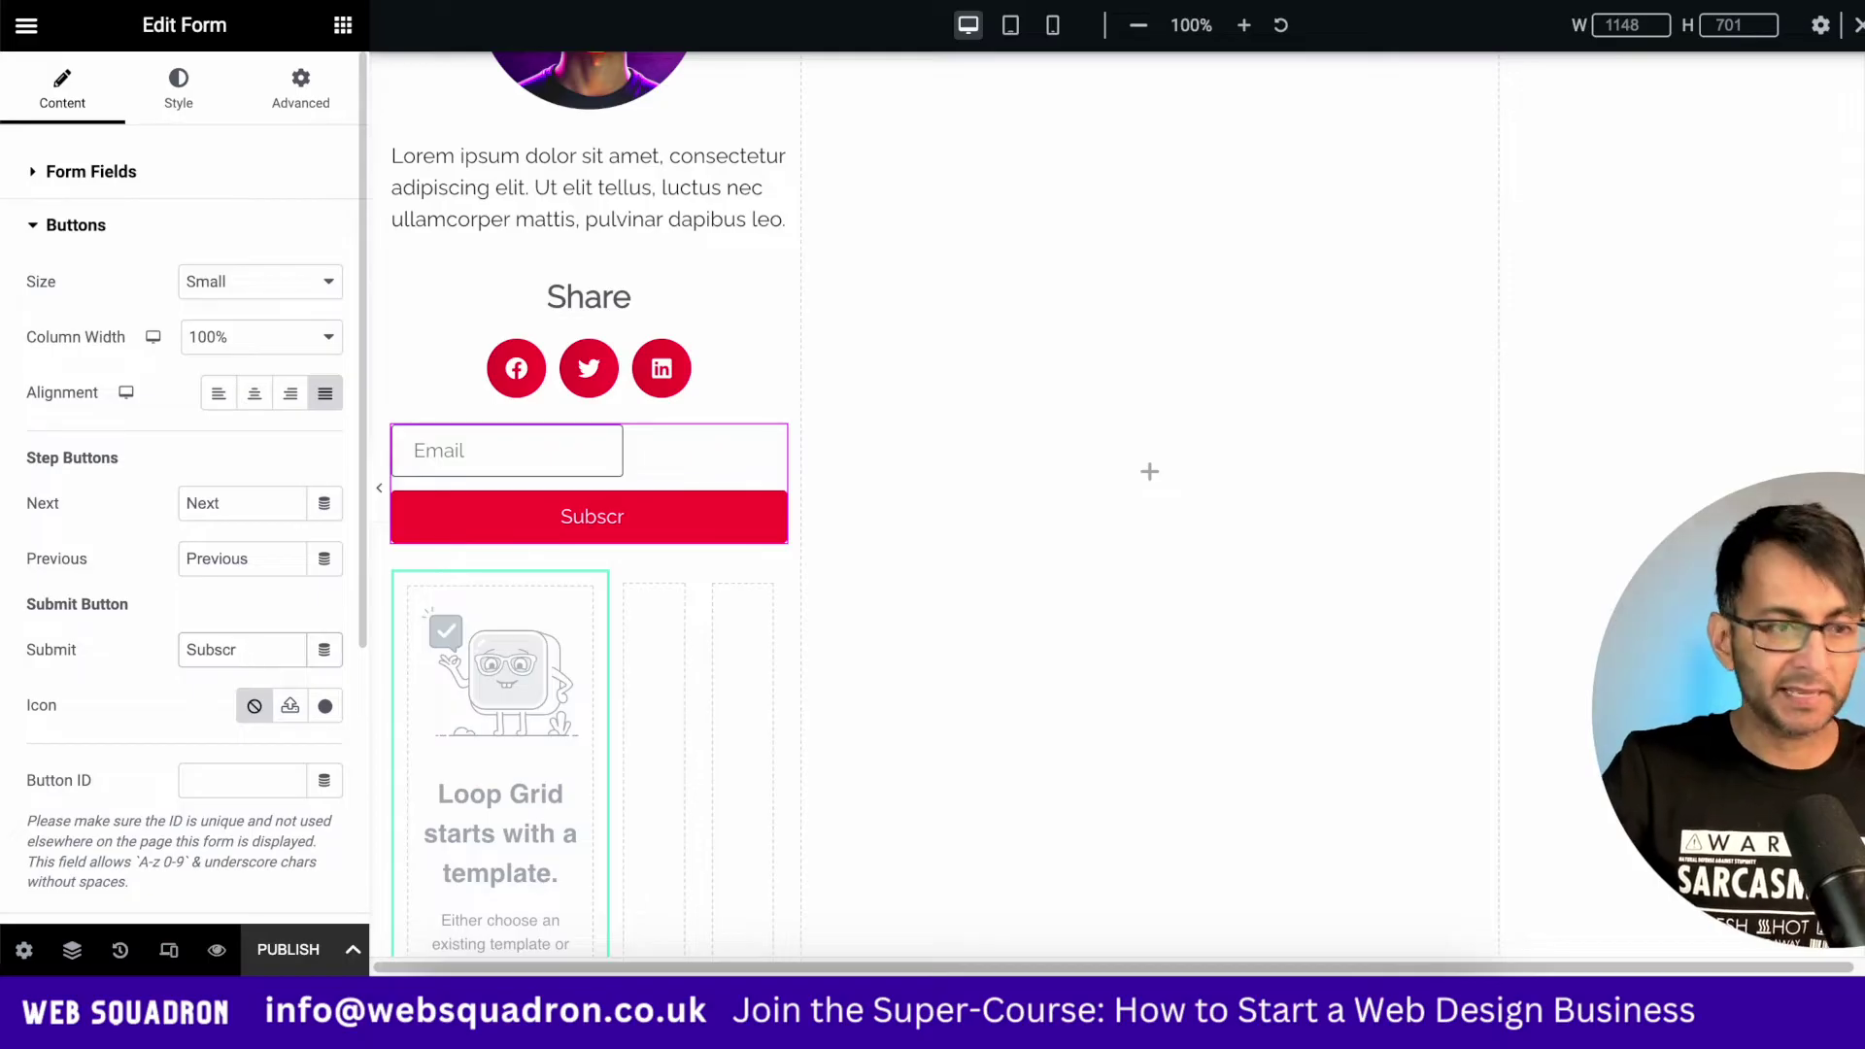
type("ribe")
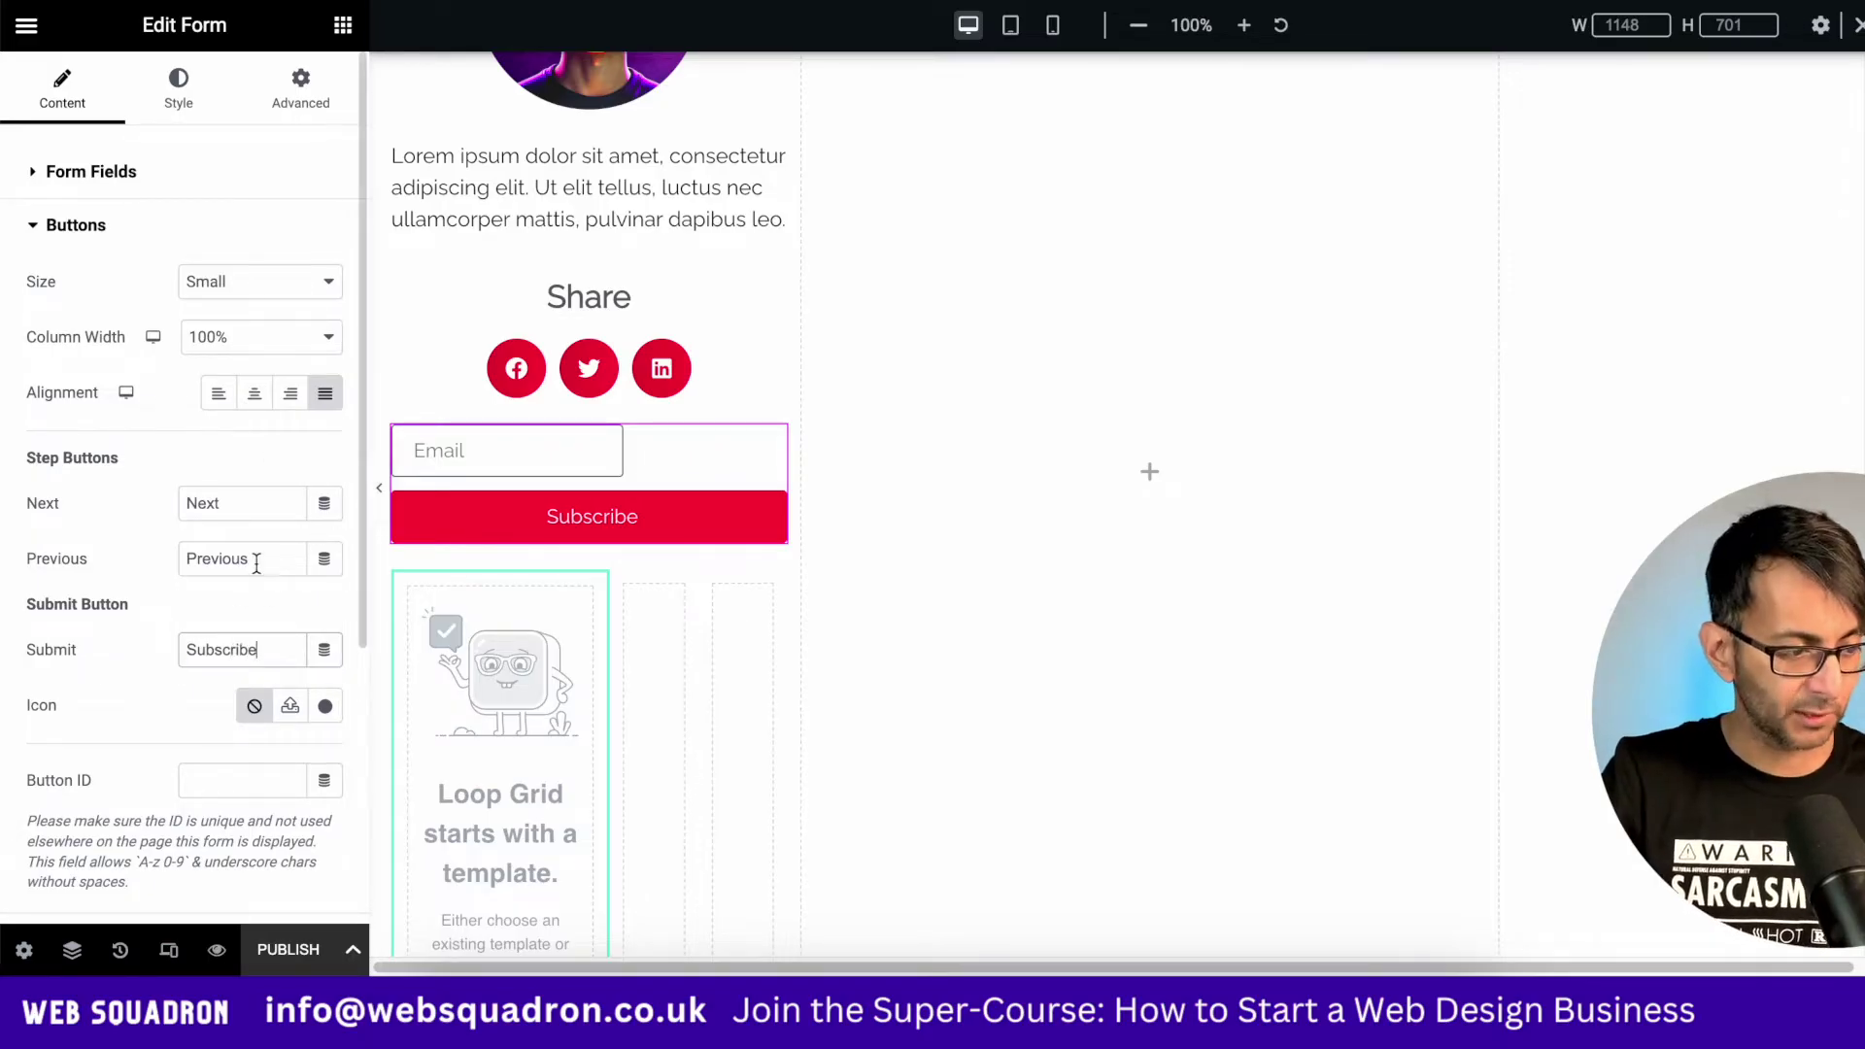
left_click(250, 357)
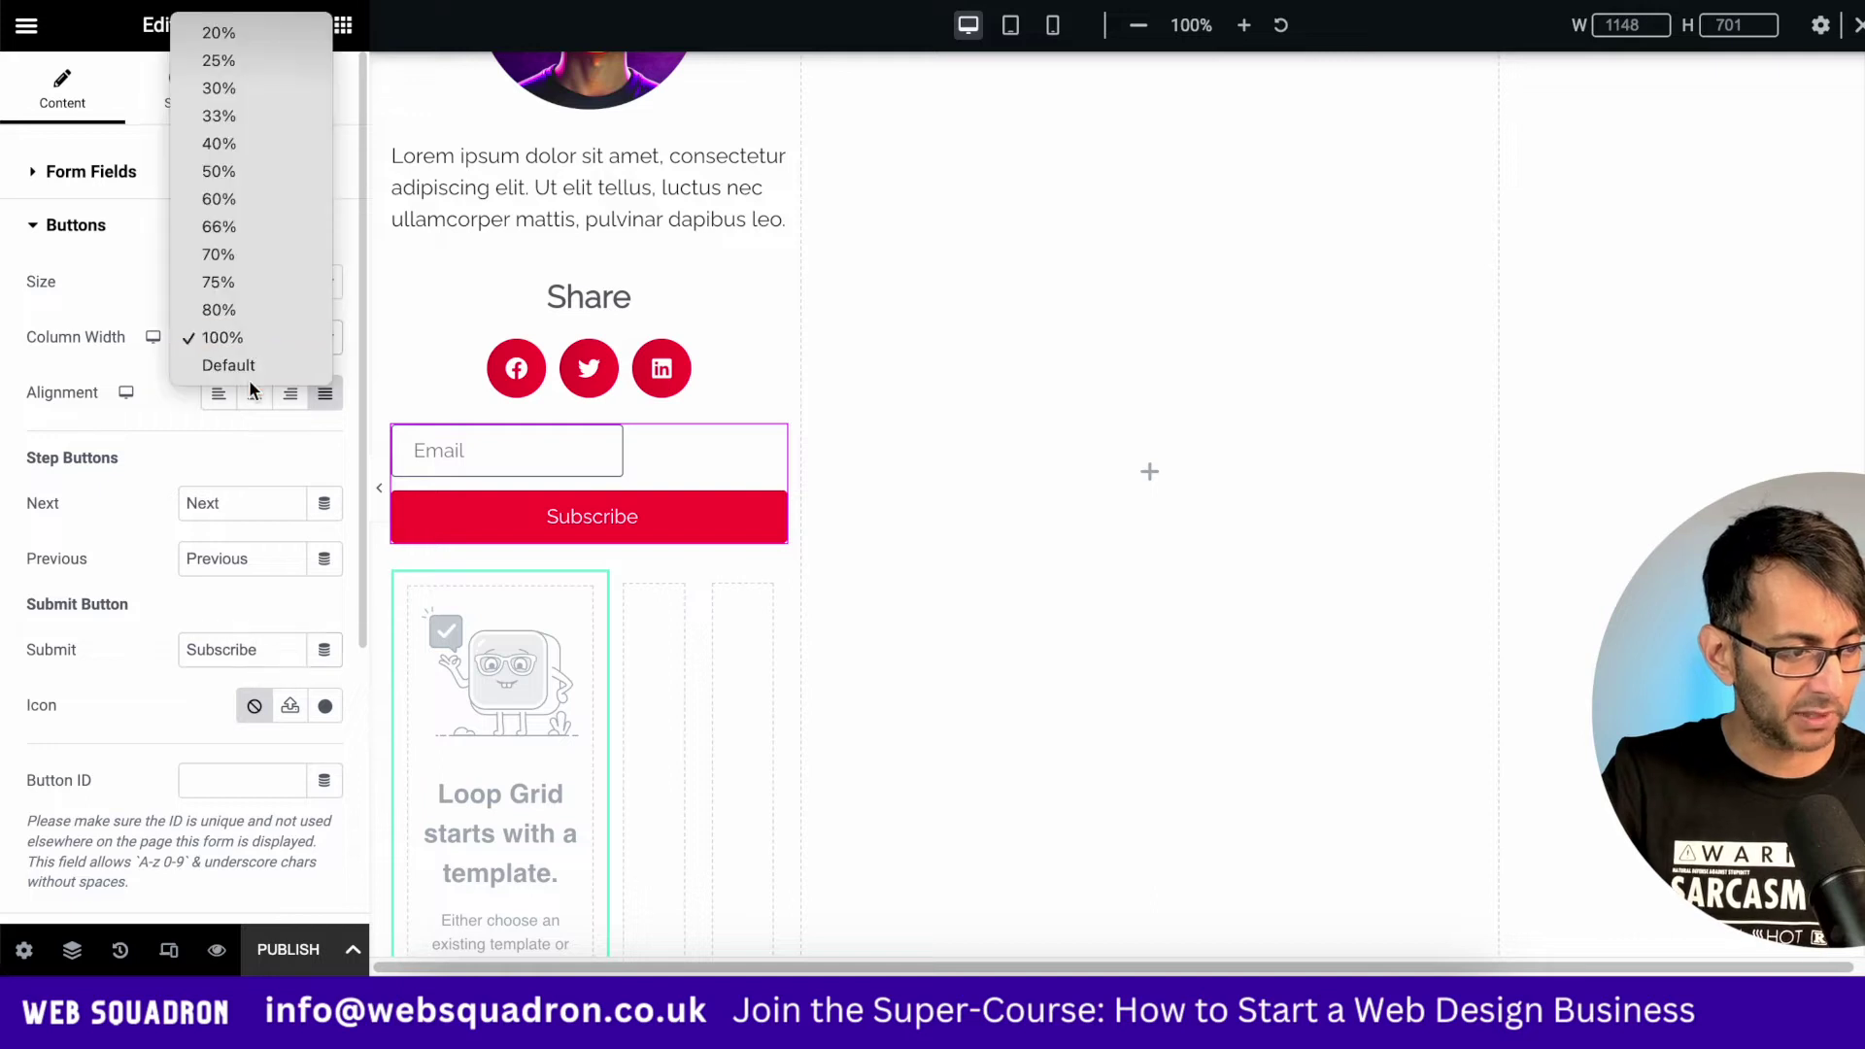
left_click(255, 143)
Preview the form's styling, then give the form a 20 px top margin
left_click(178, 89)
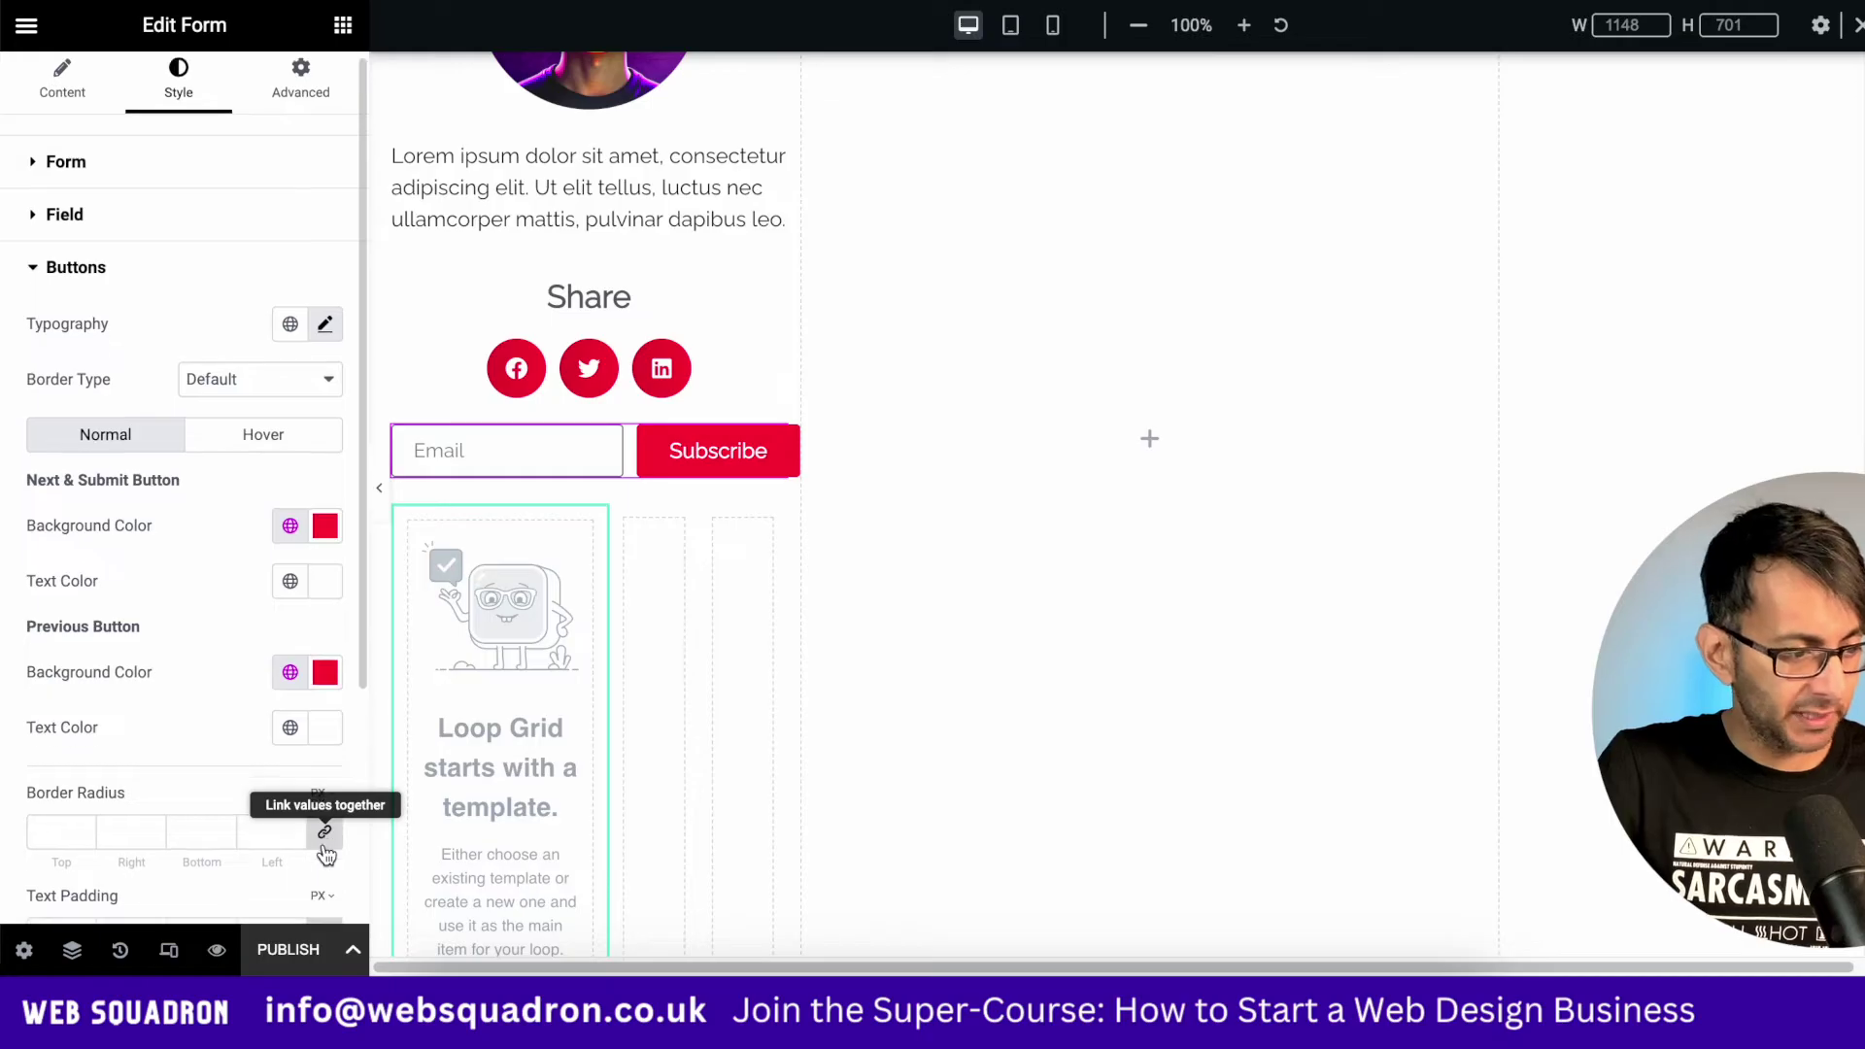
scroll(324, 852, "down", 3)
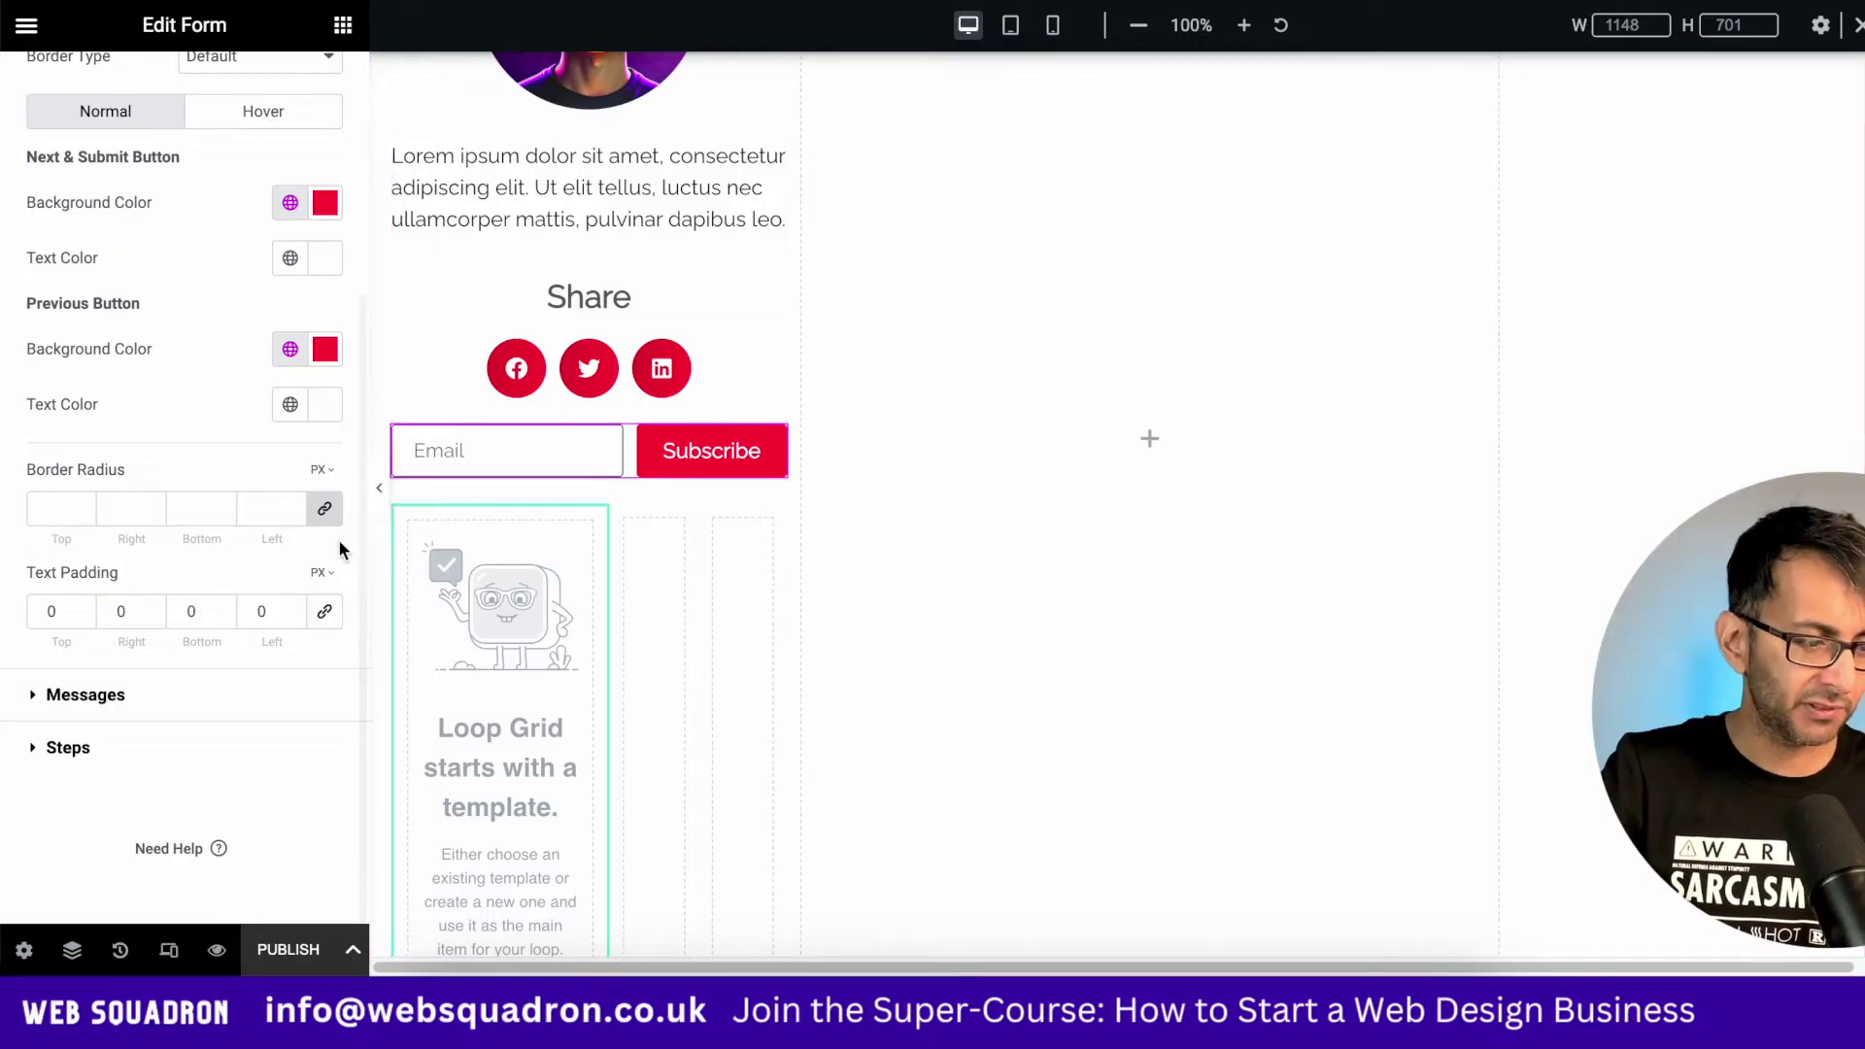
left_click(378, 486)
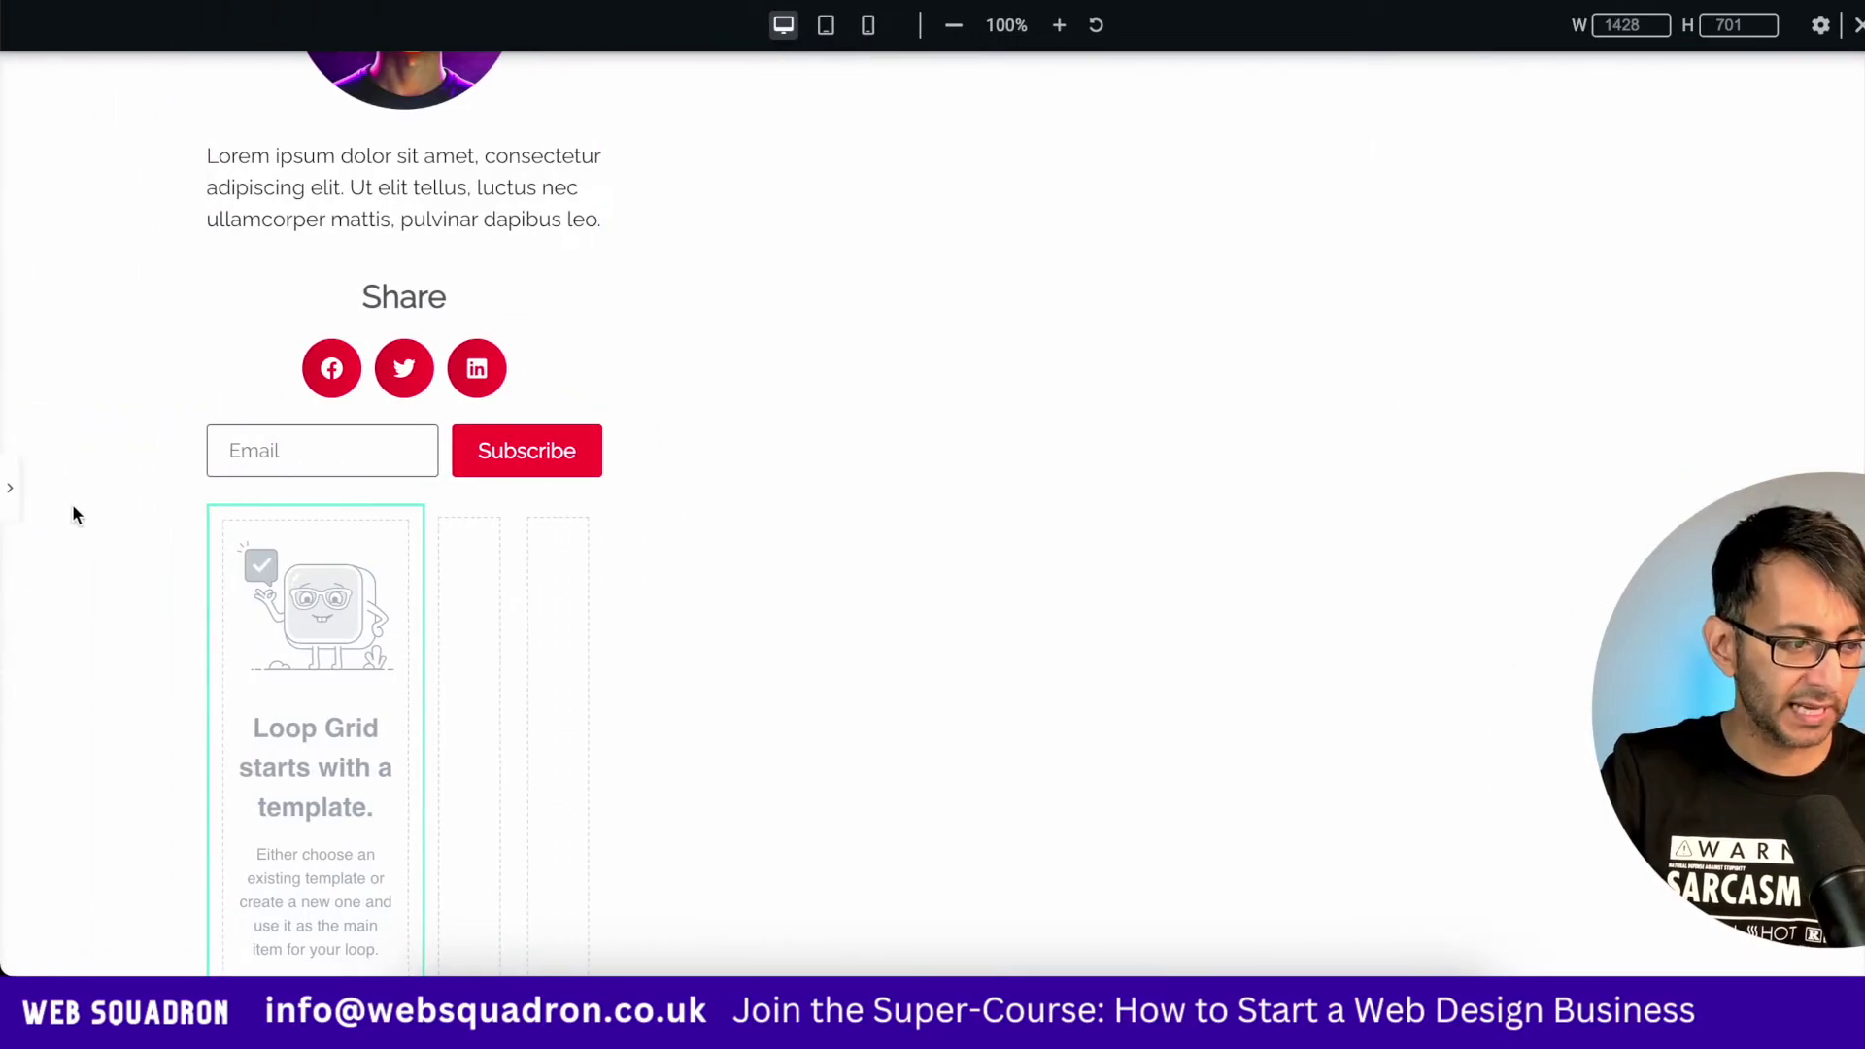
left_click(10, 489)
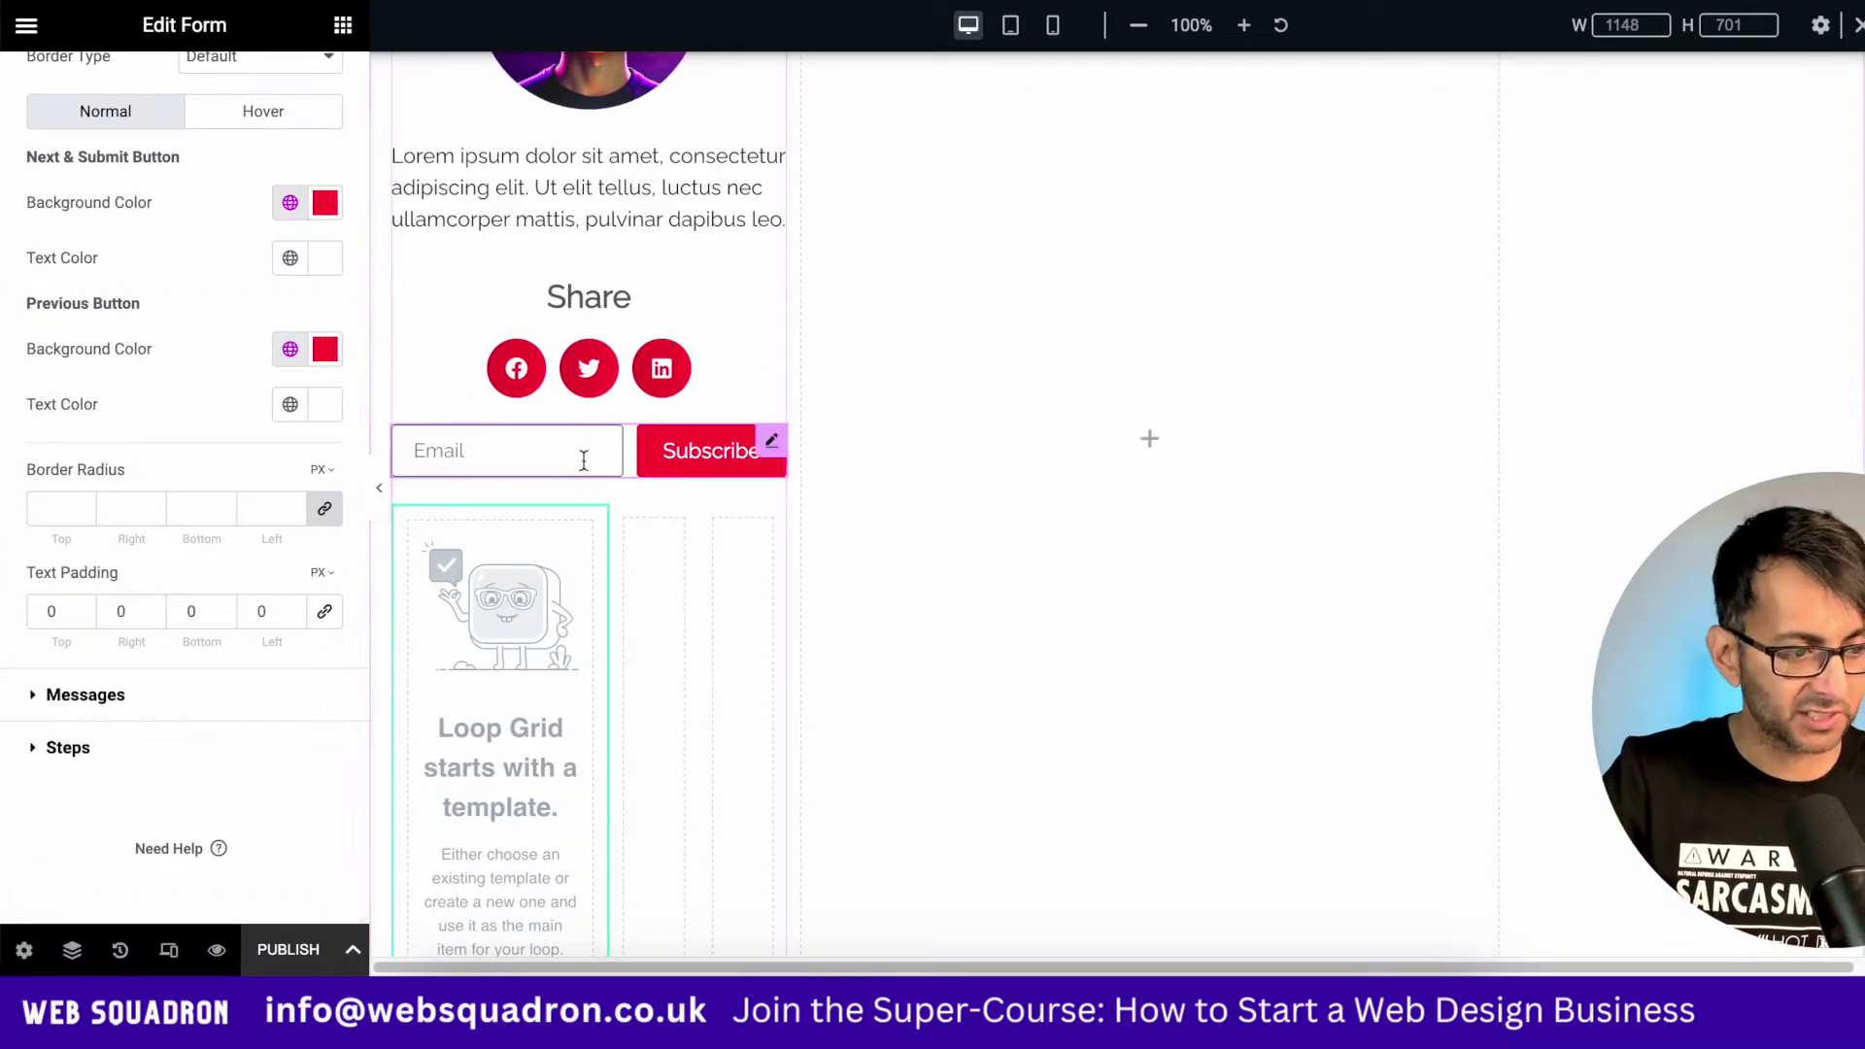
scroll(248, 208, "up", 3)
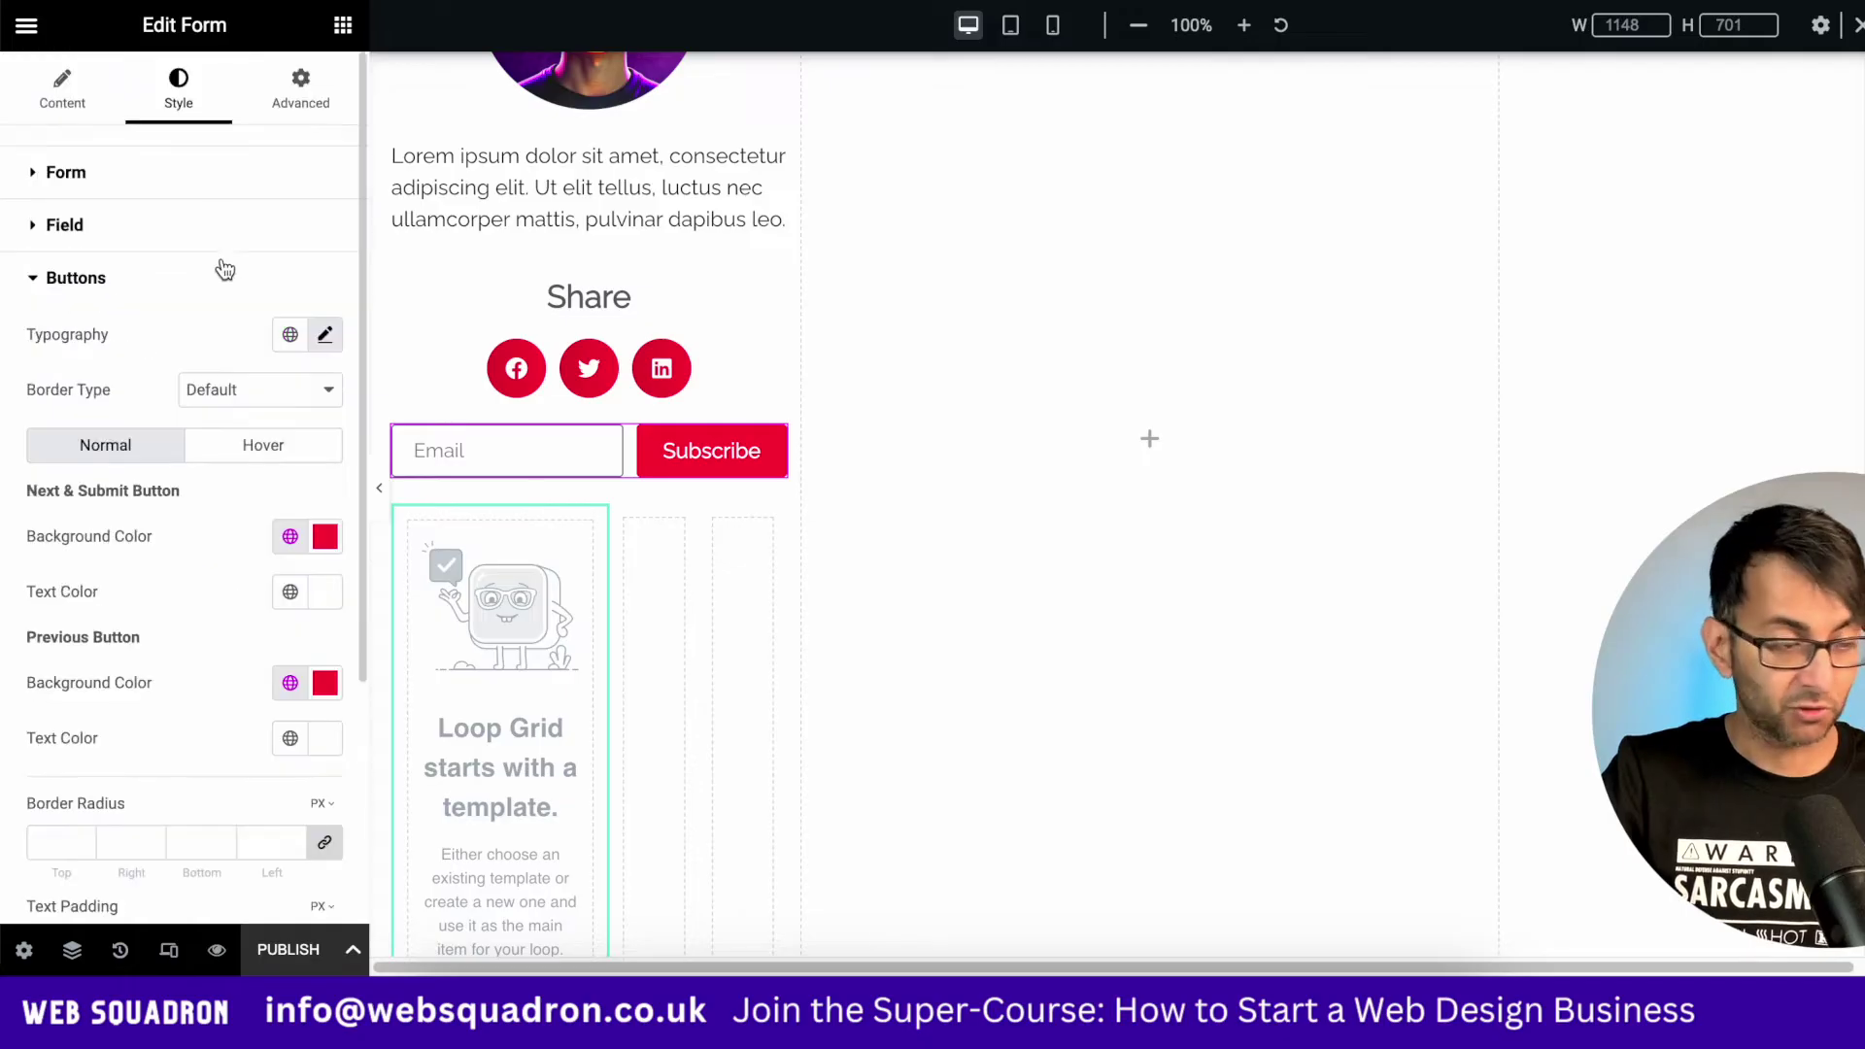
left_click(286, 94)
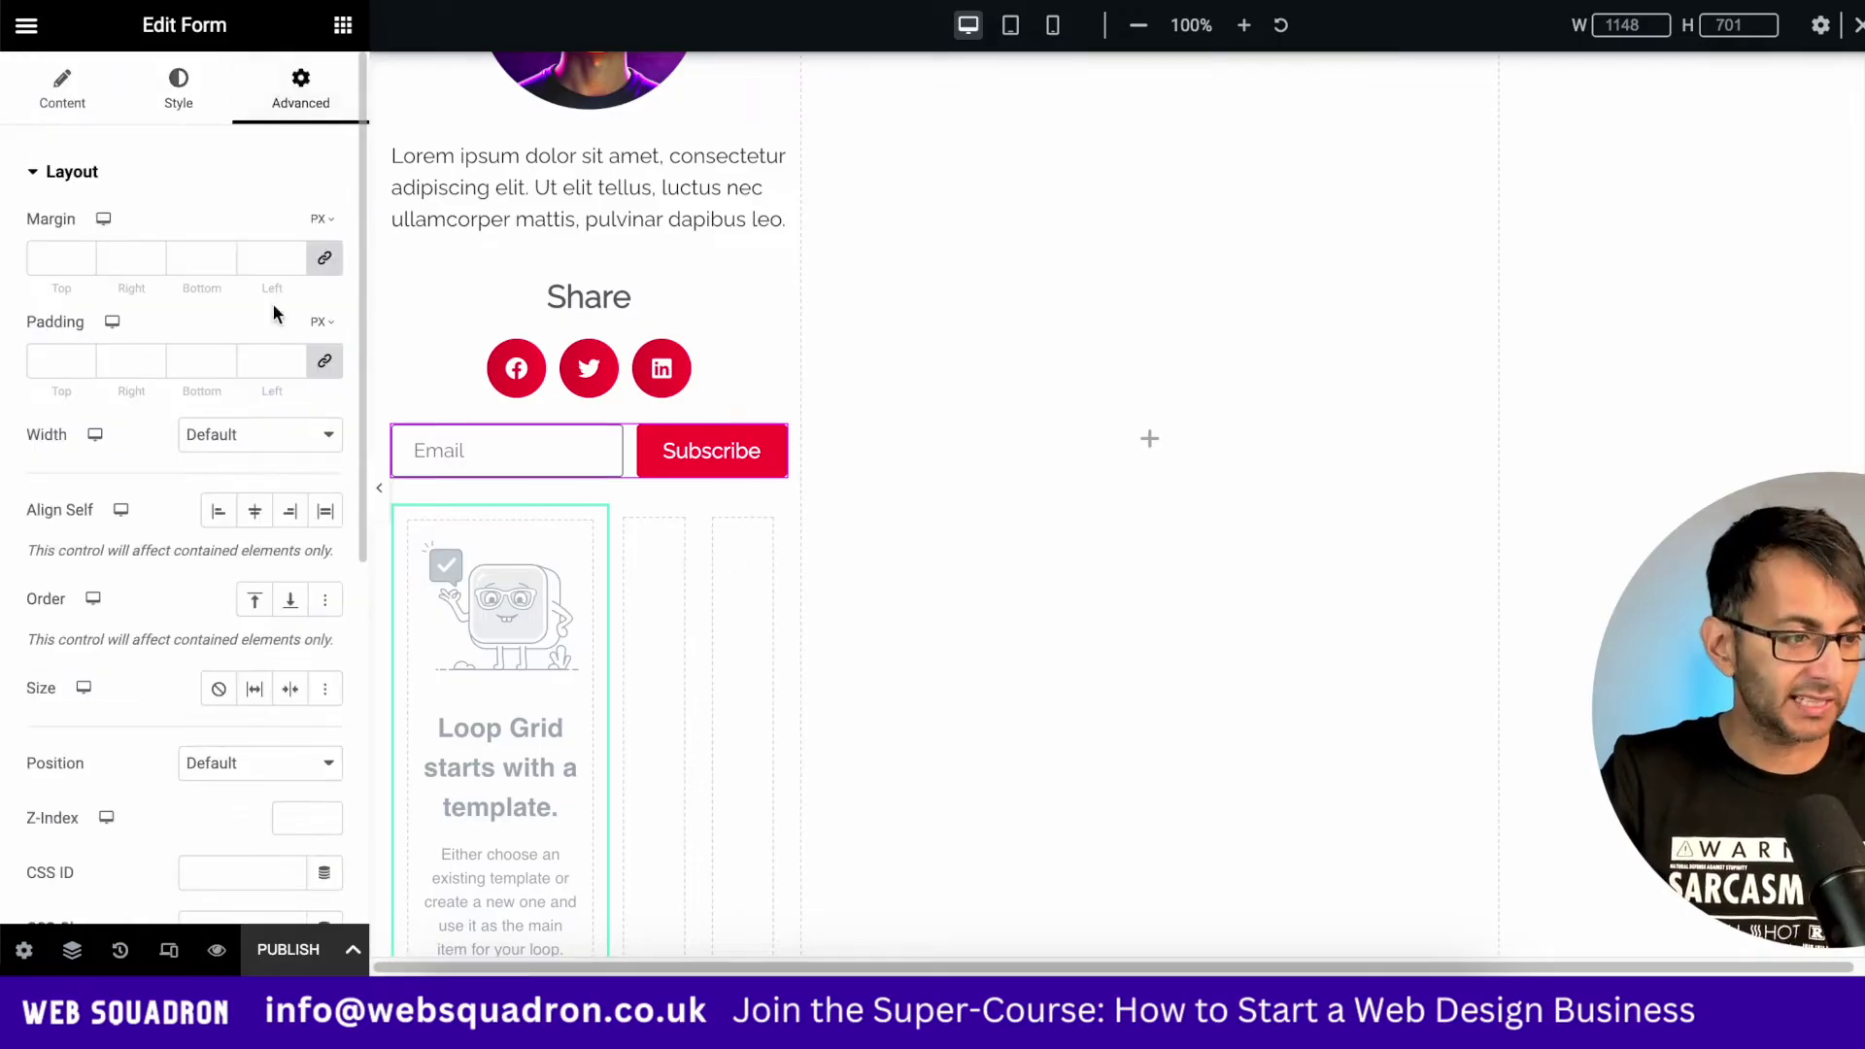
left_click(324, 257)
left_click(325, 360)
double_click(52, 257)
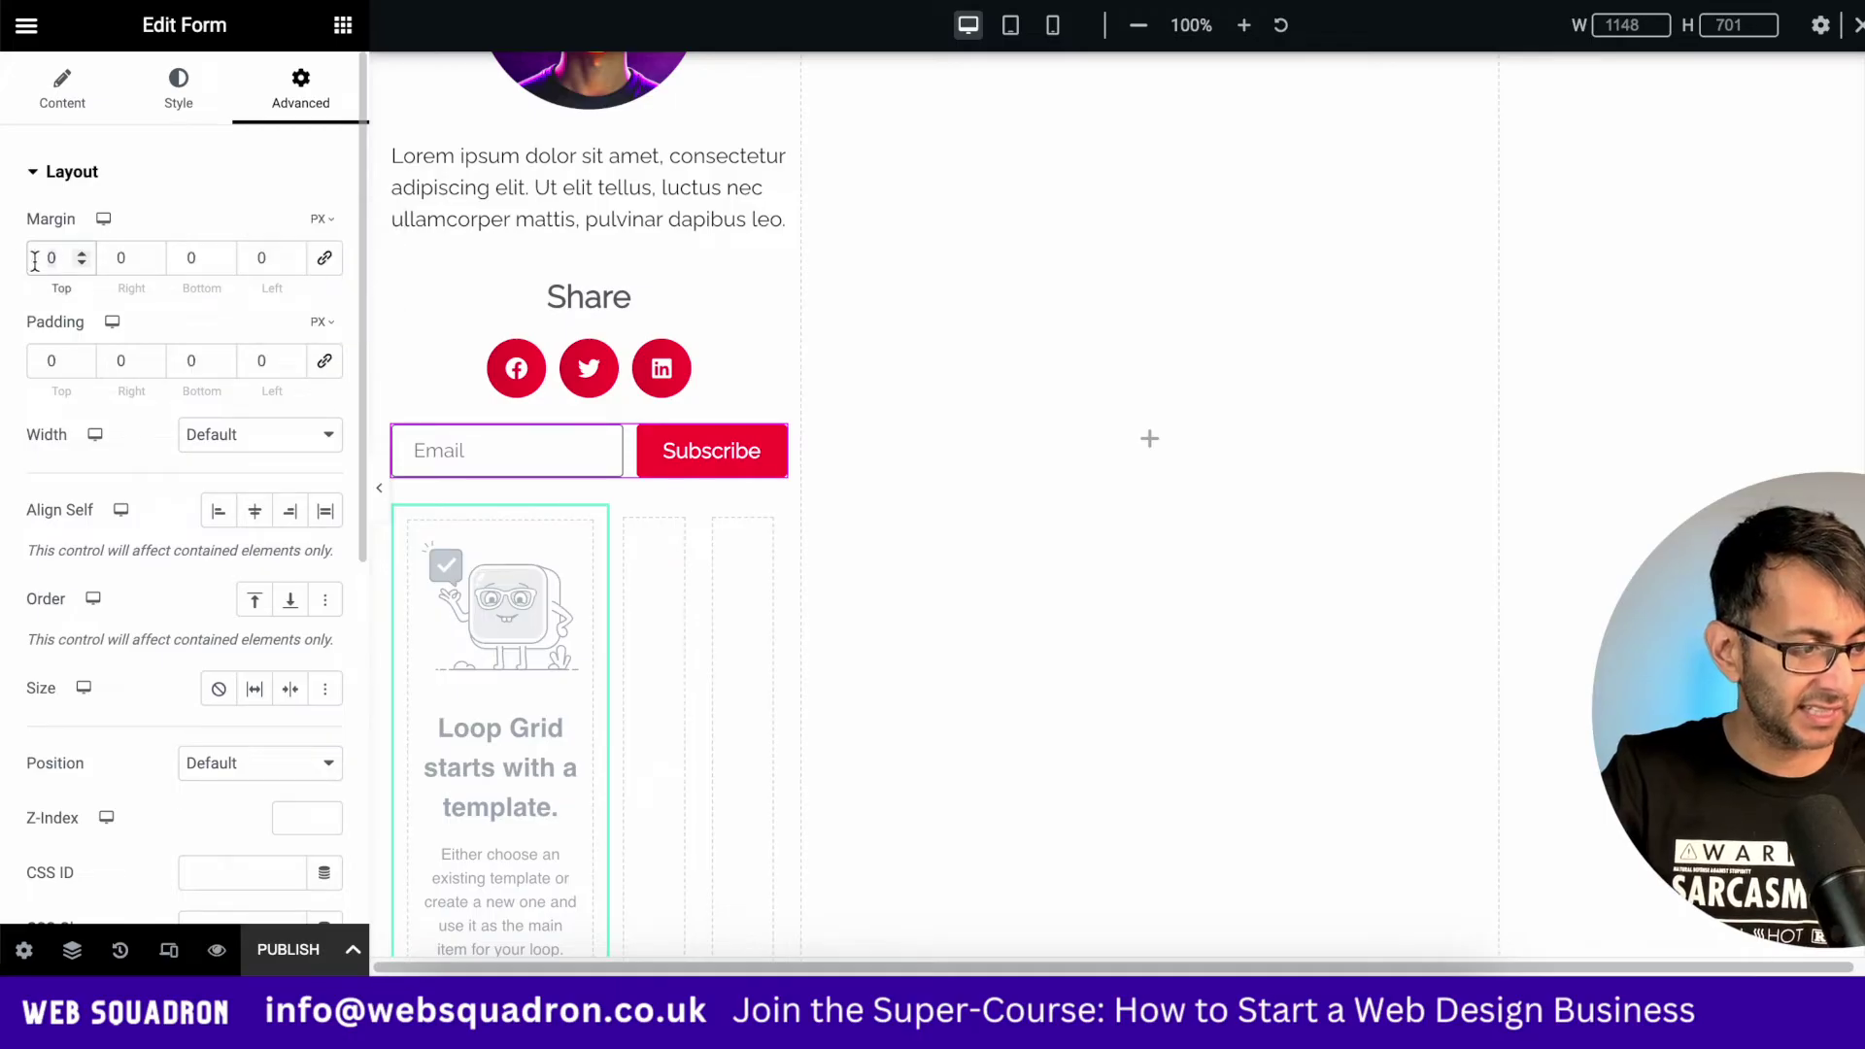
type("20")
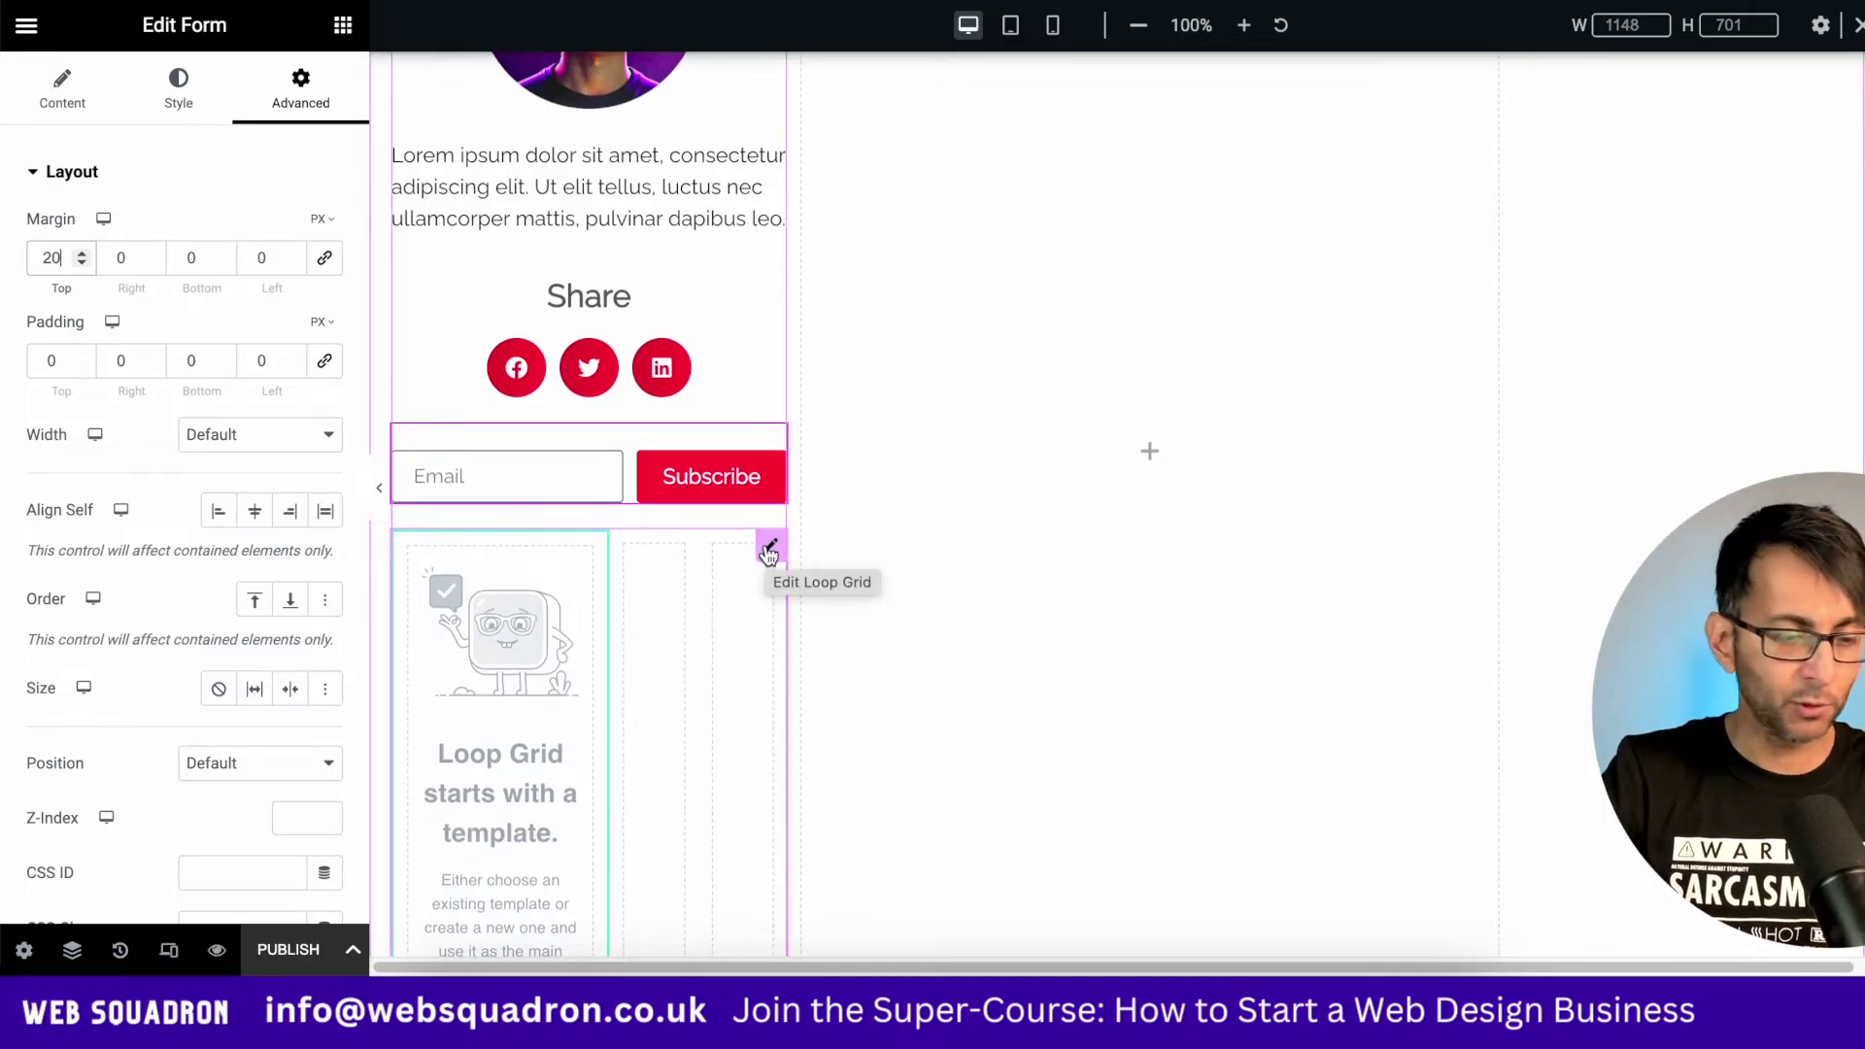
Create a new loop item template for the Loop Grid, saving the page first
left_click(768, 550)
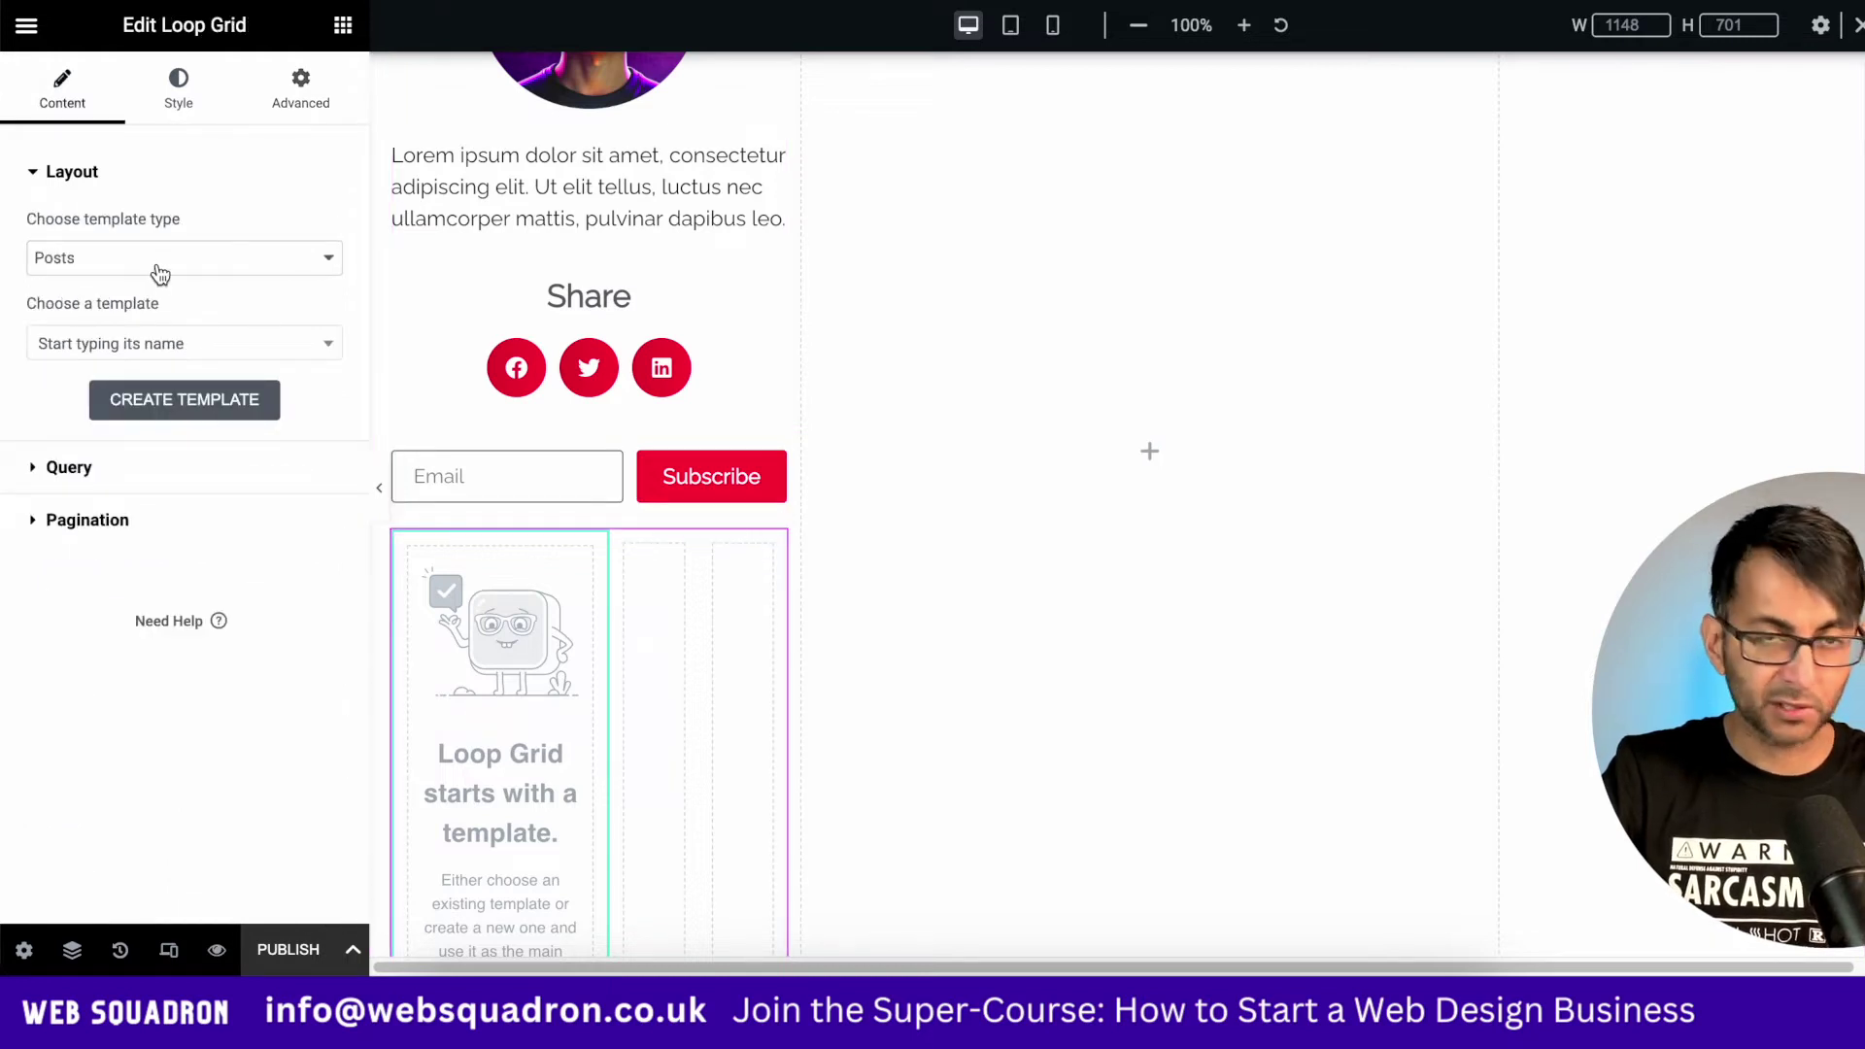
scroll(511, 795, "up", 1)
scroll(511, 795, "down", 5)
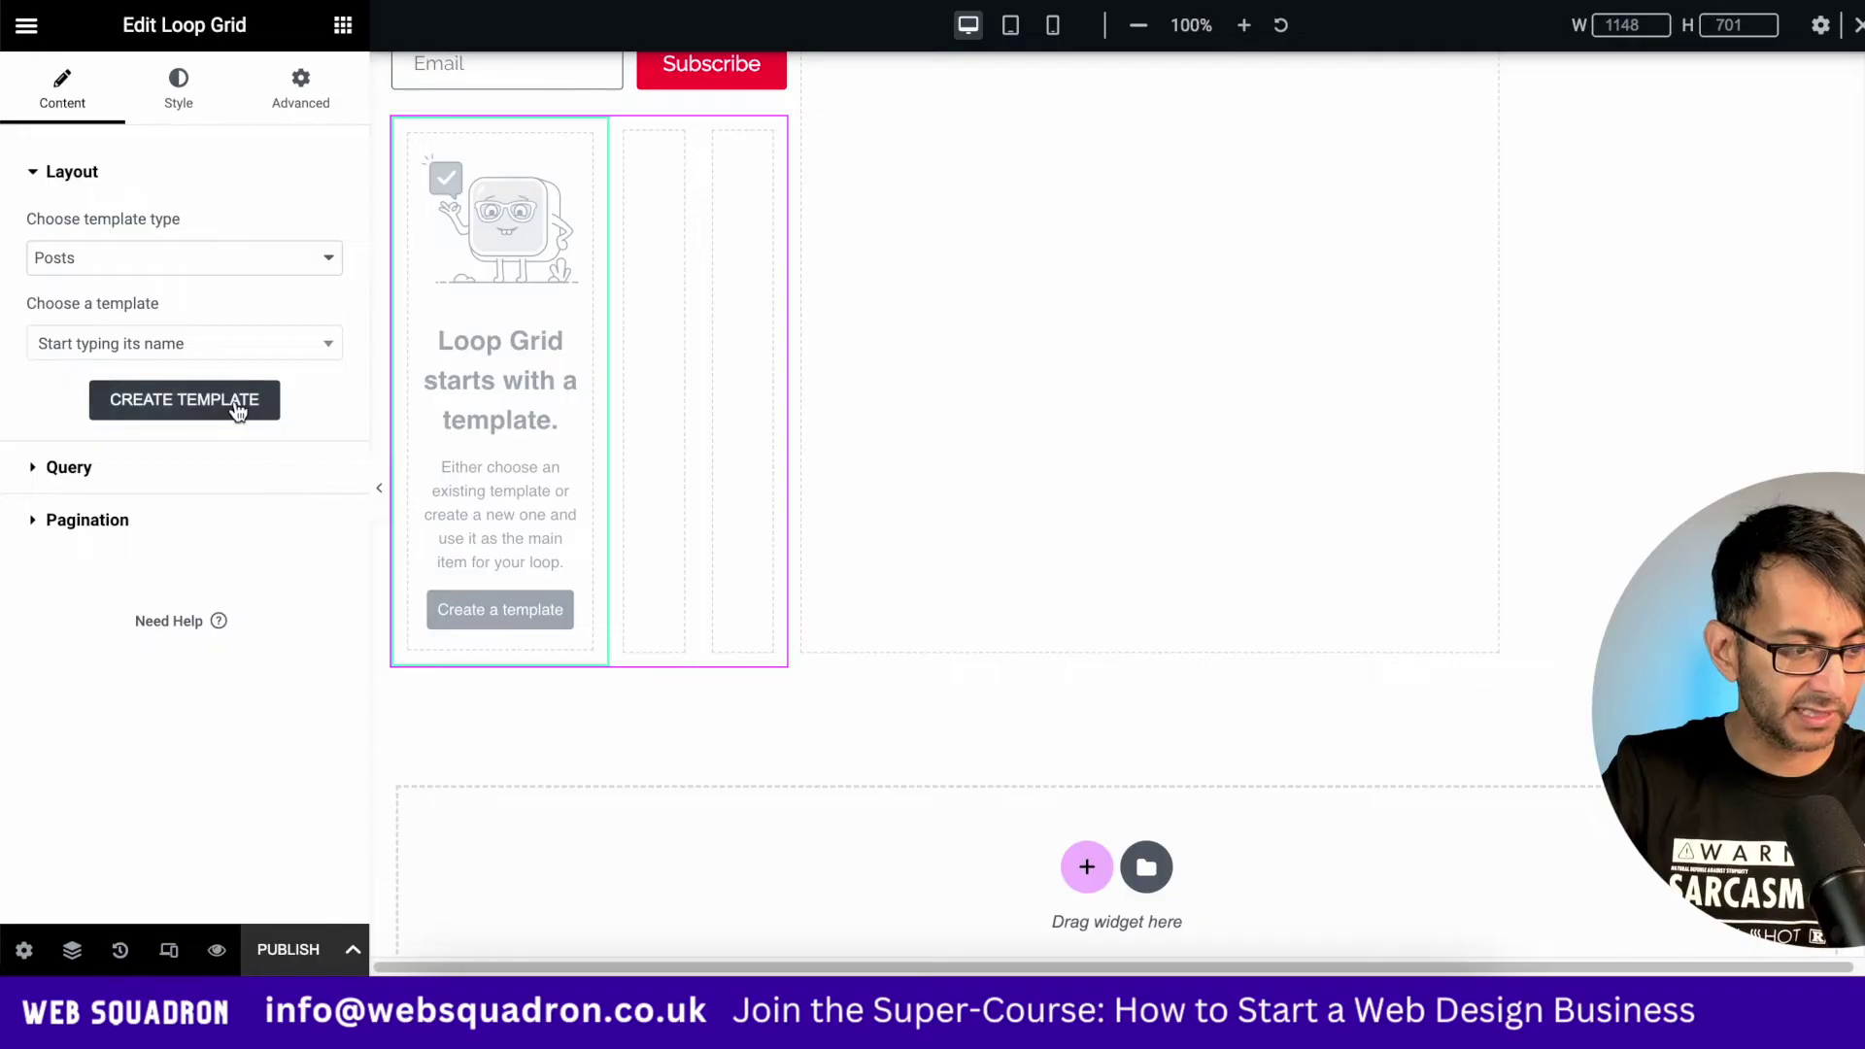
left_click(185, 400)
left_click(1141, 550)
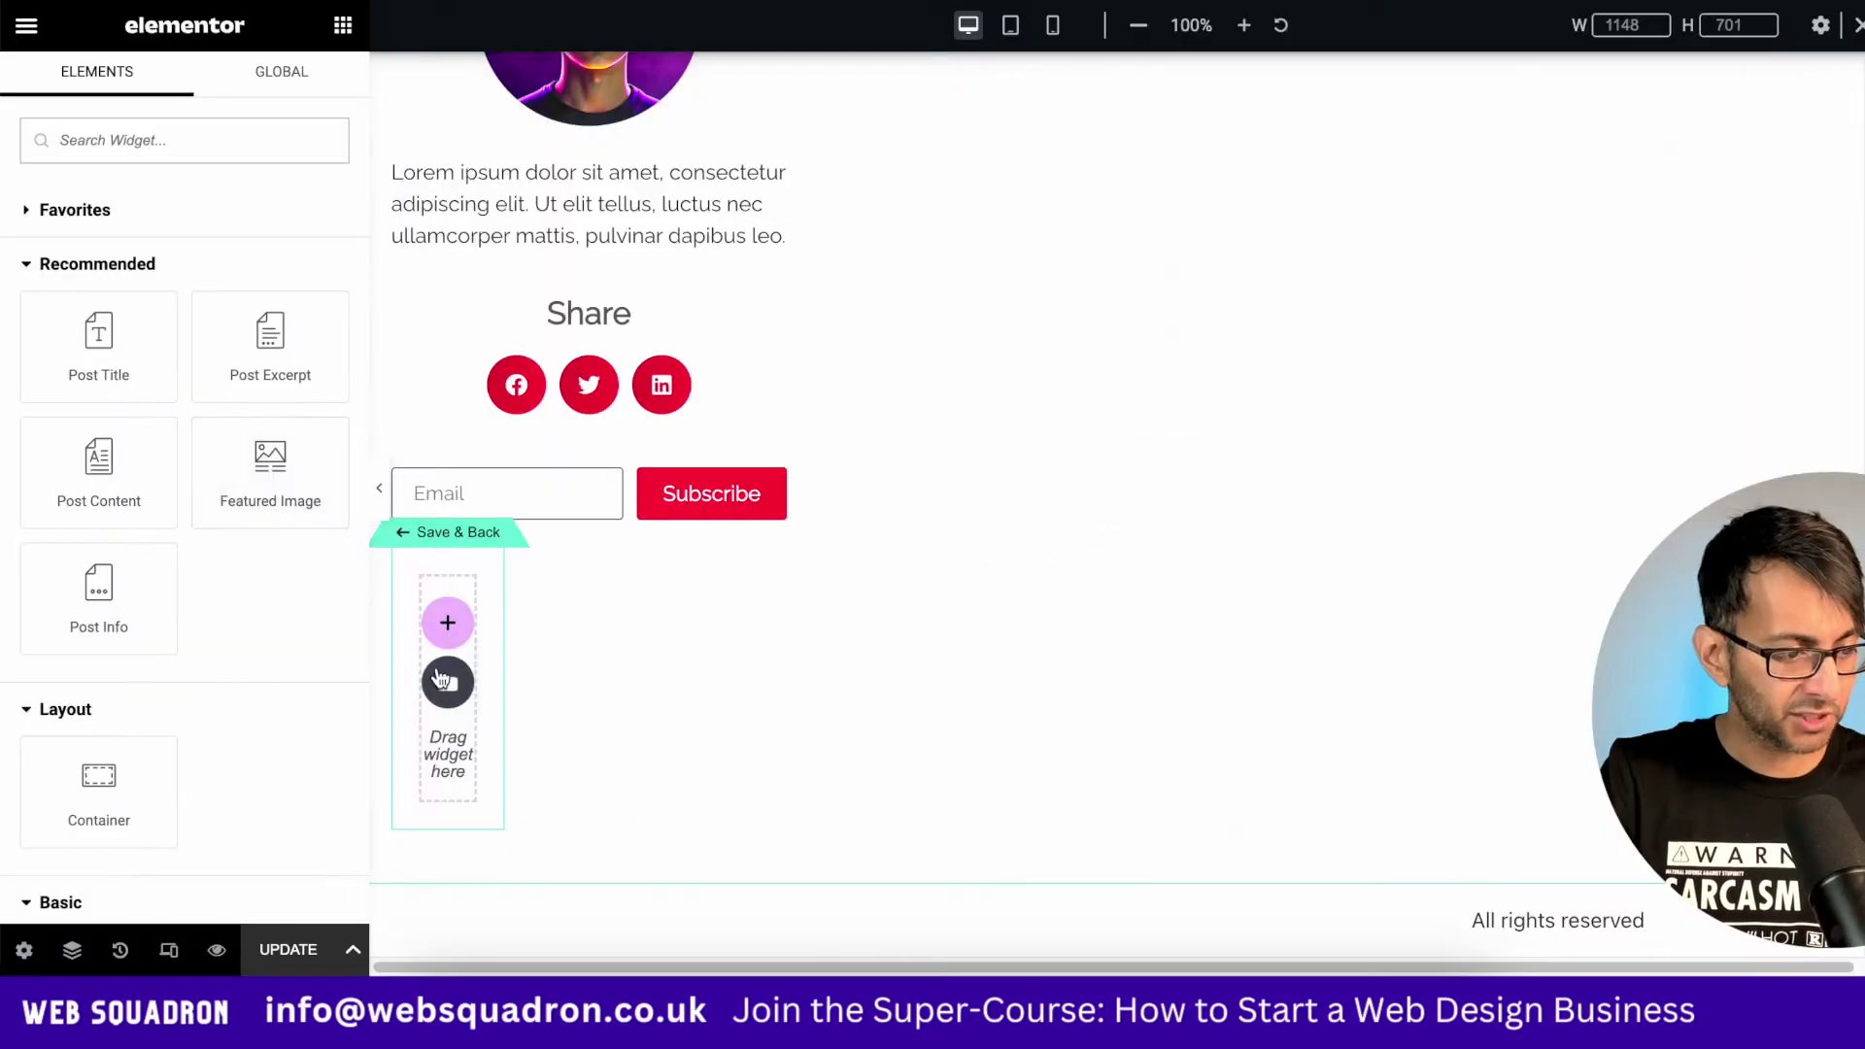
Add Featured Image and Post Title widgets to the loop item template
left_click_drag(230, 479, 433, 737)
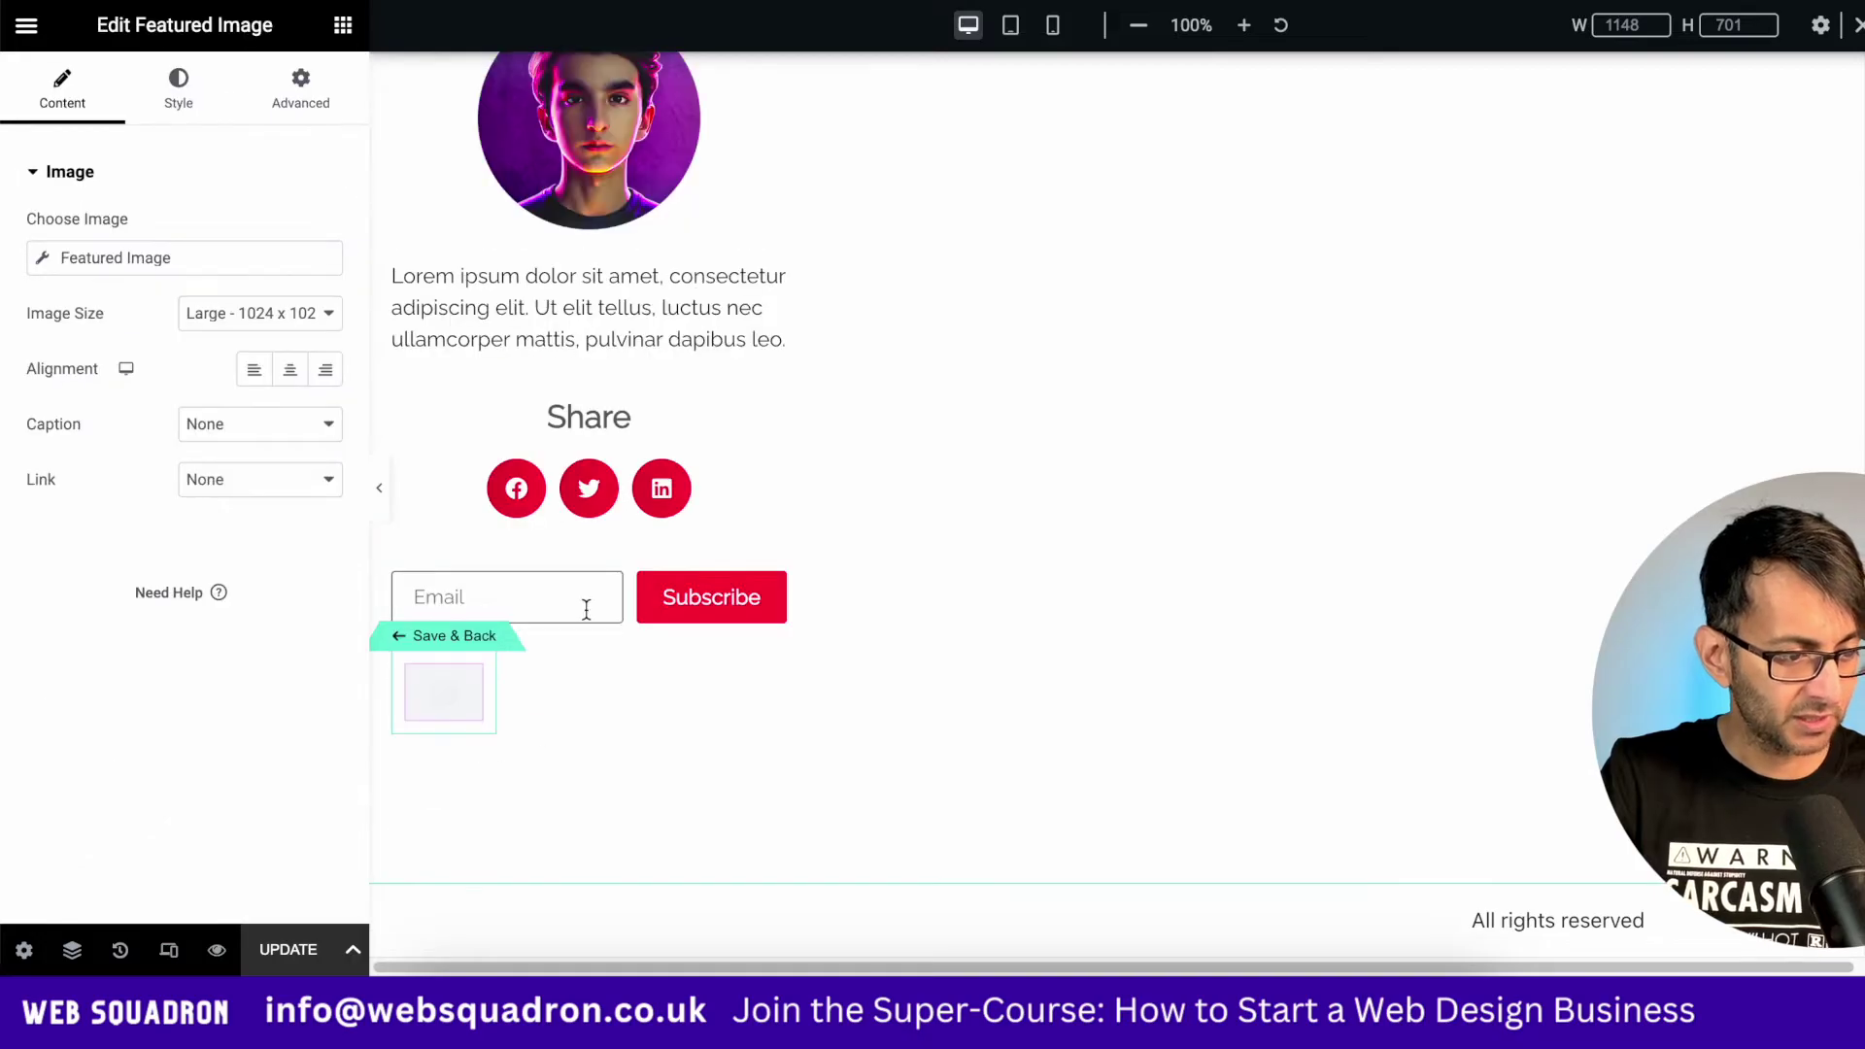
left_click(343, 25)
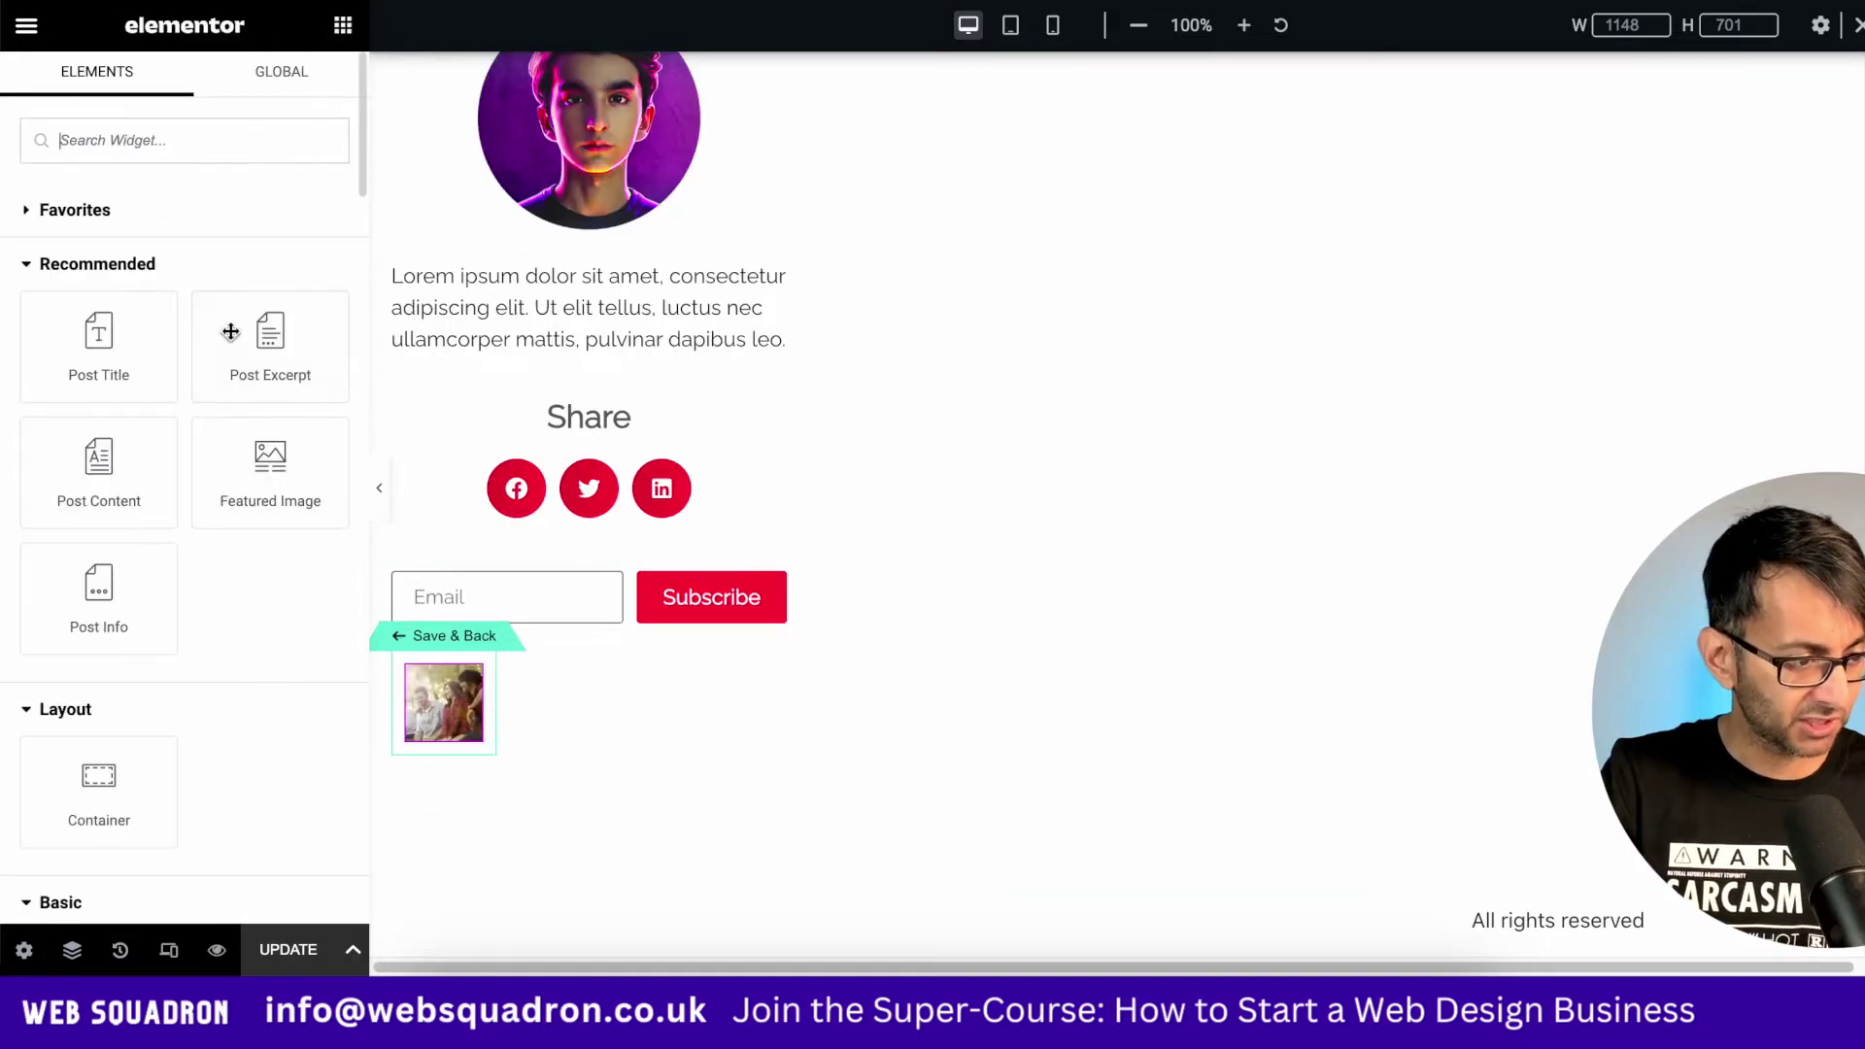
left_click_drag(106, 355, 472, 721)
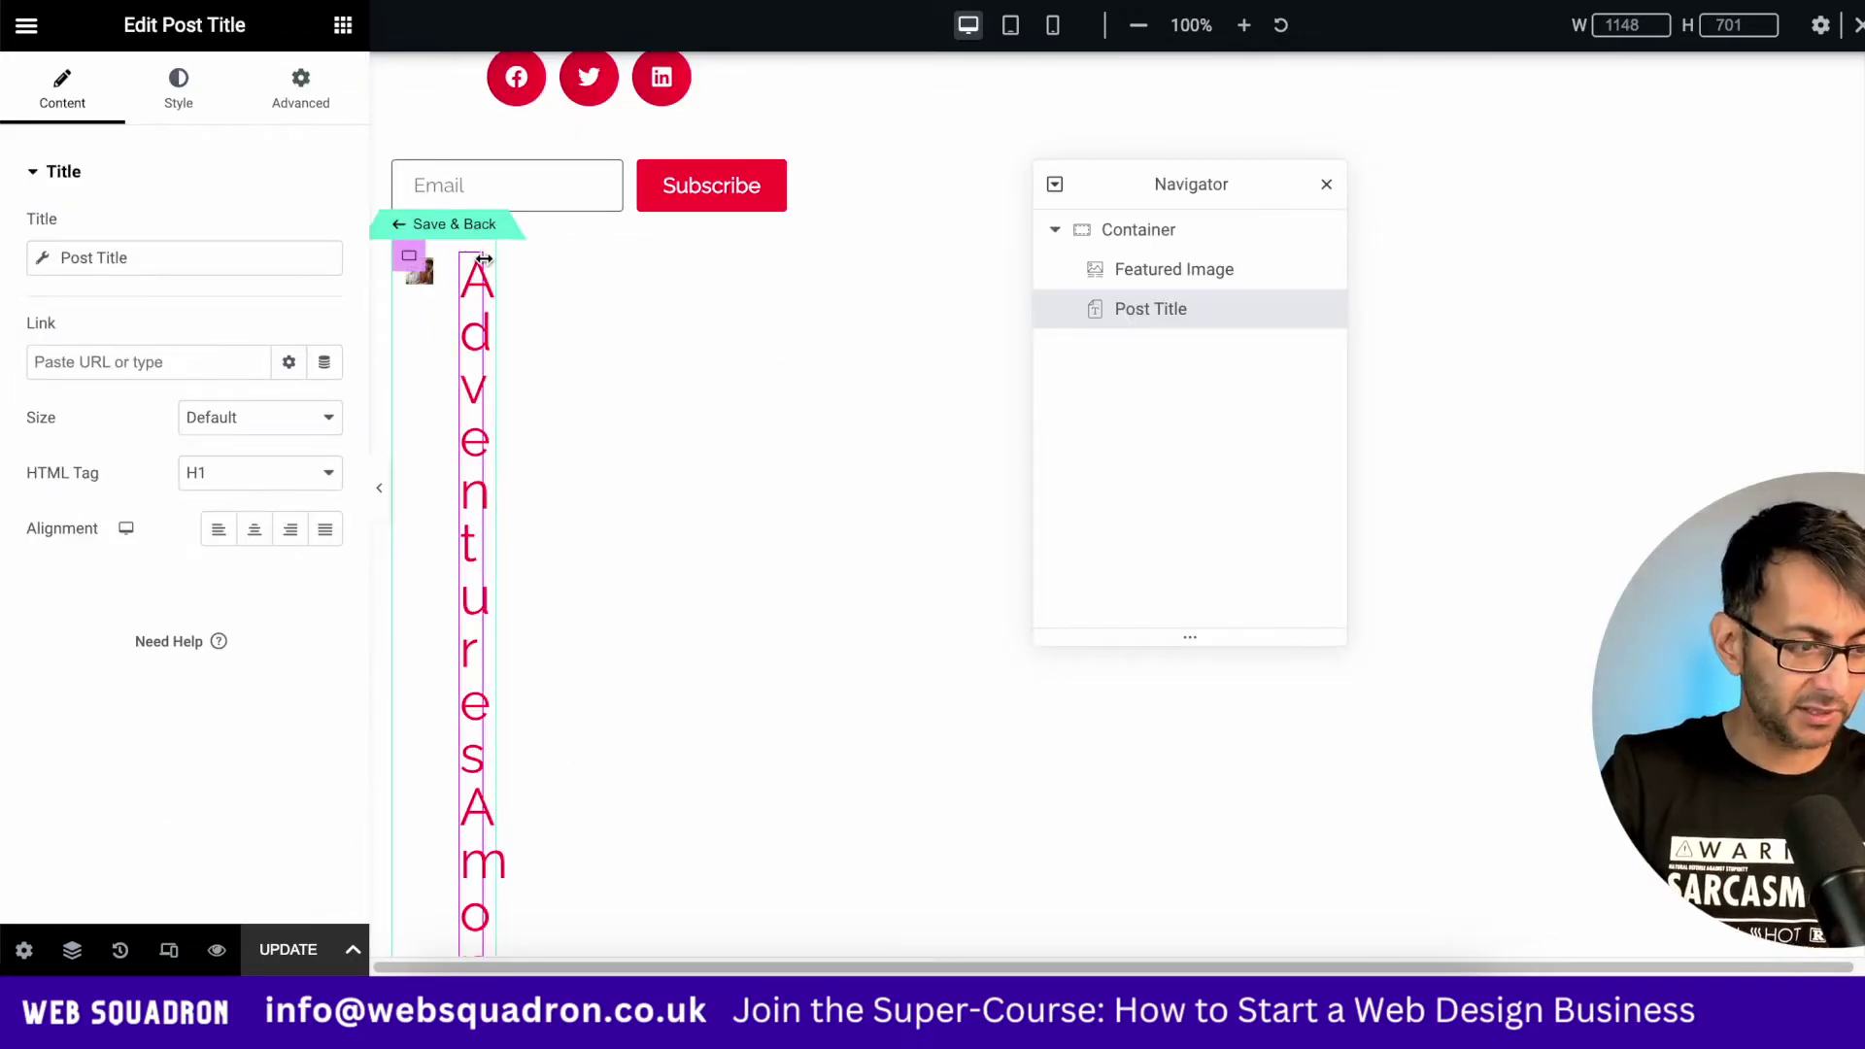
Set the Loop Grid to 1 column with 5 items per page, then reopen its loop template
left_click(461, 225)
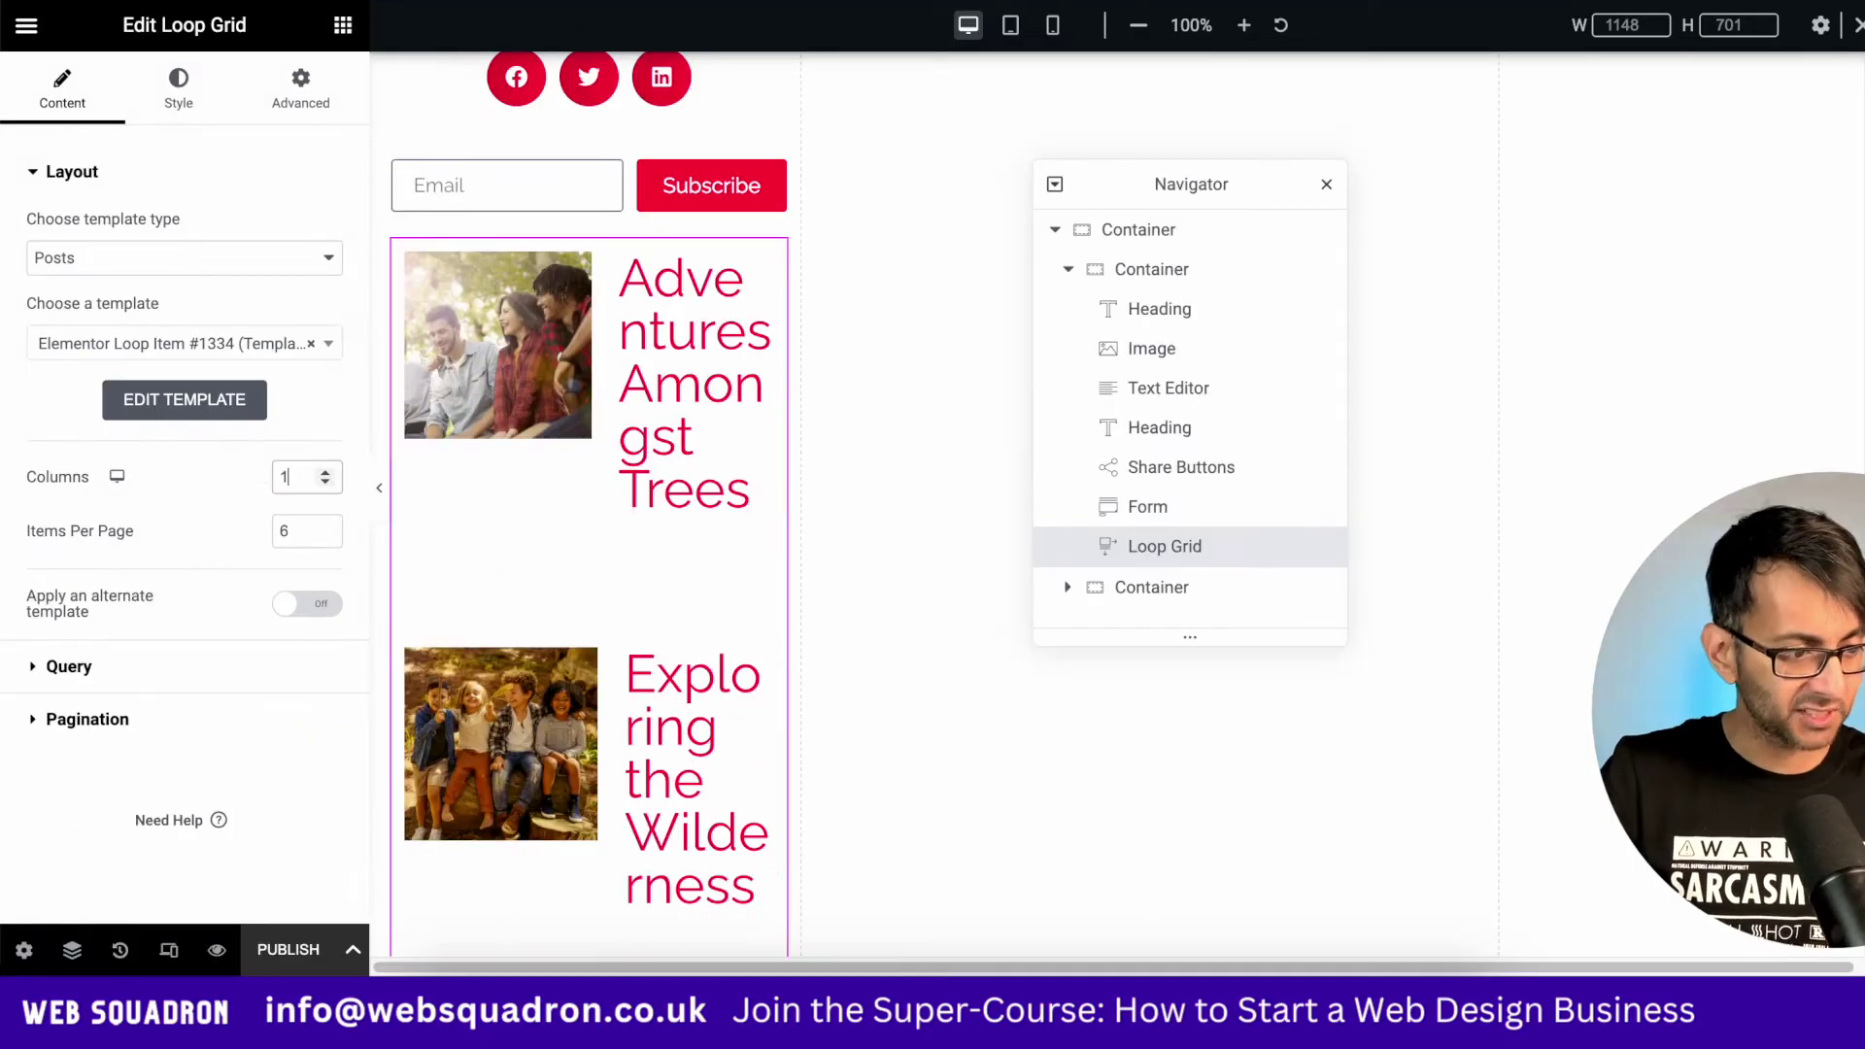
key("Tab")
type("5")
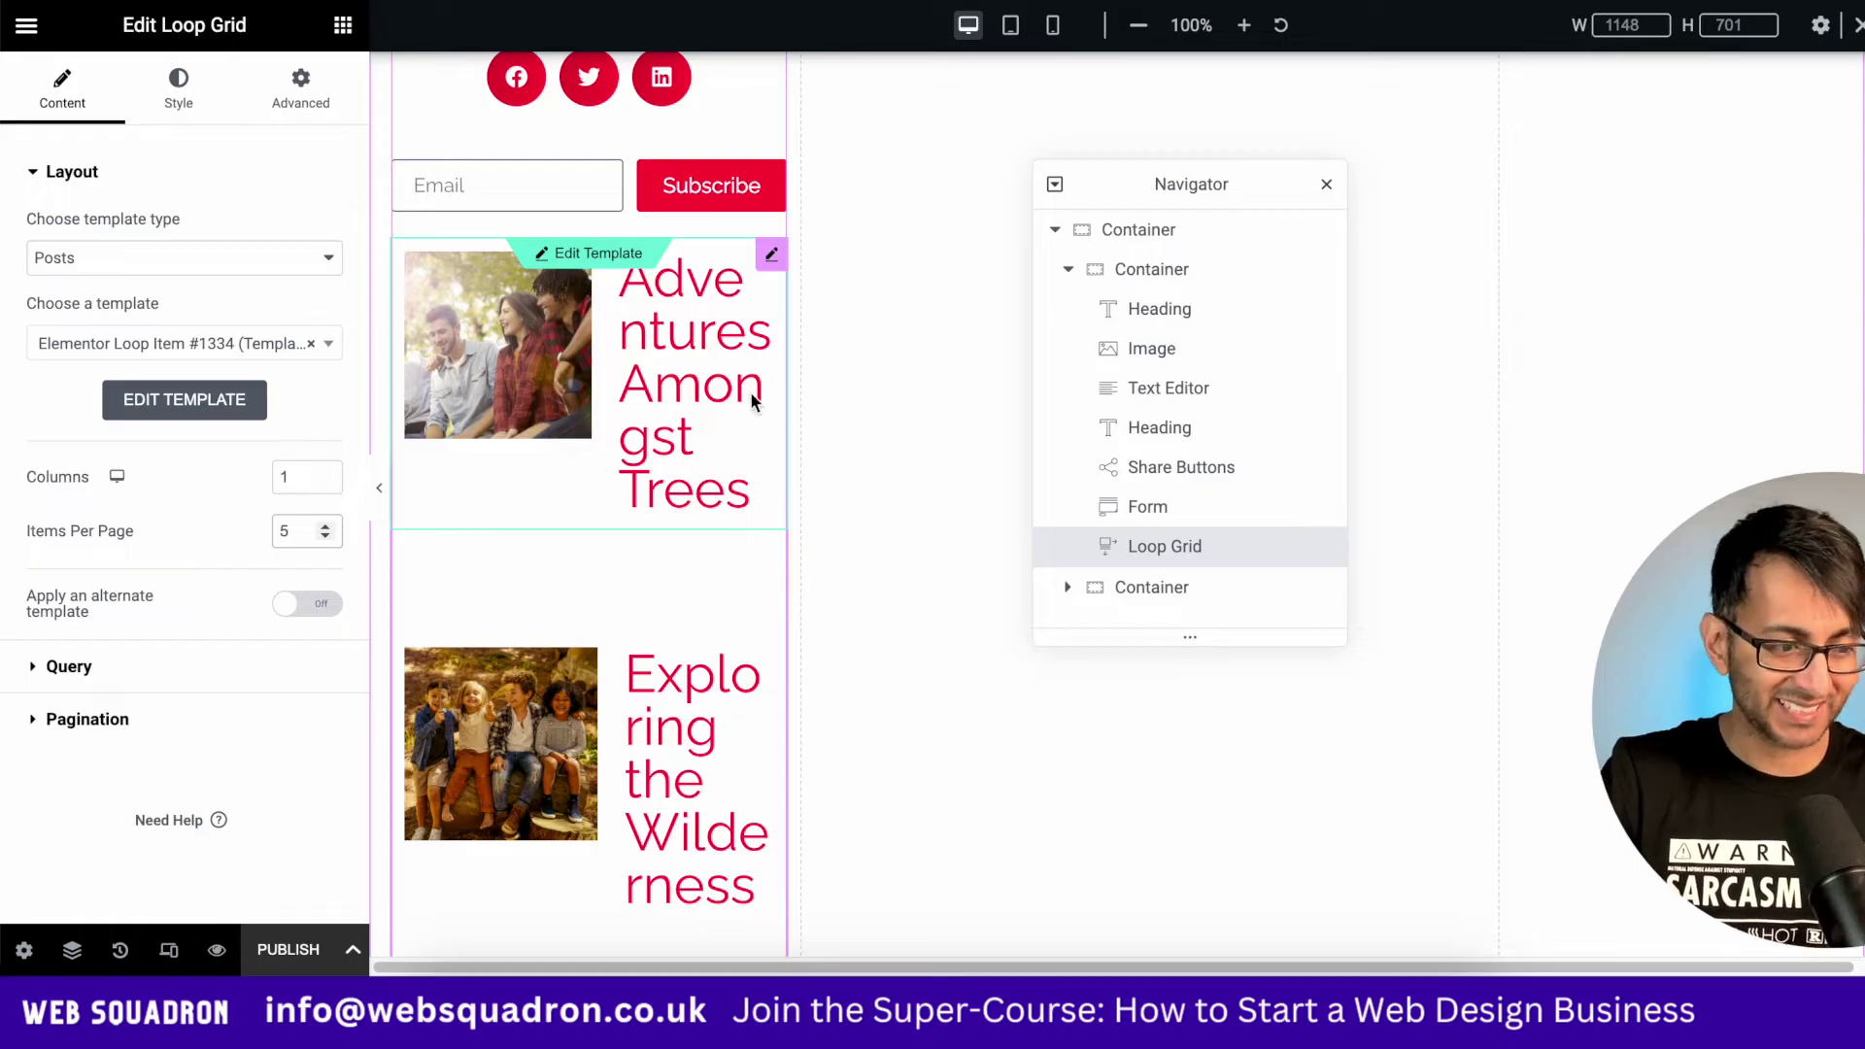
left_click(589, 254)
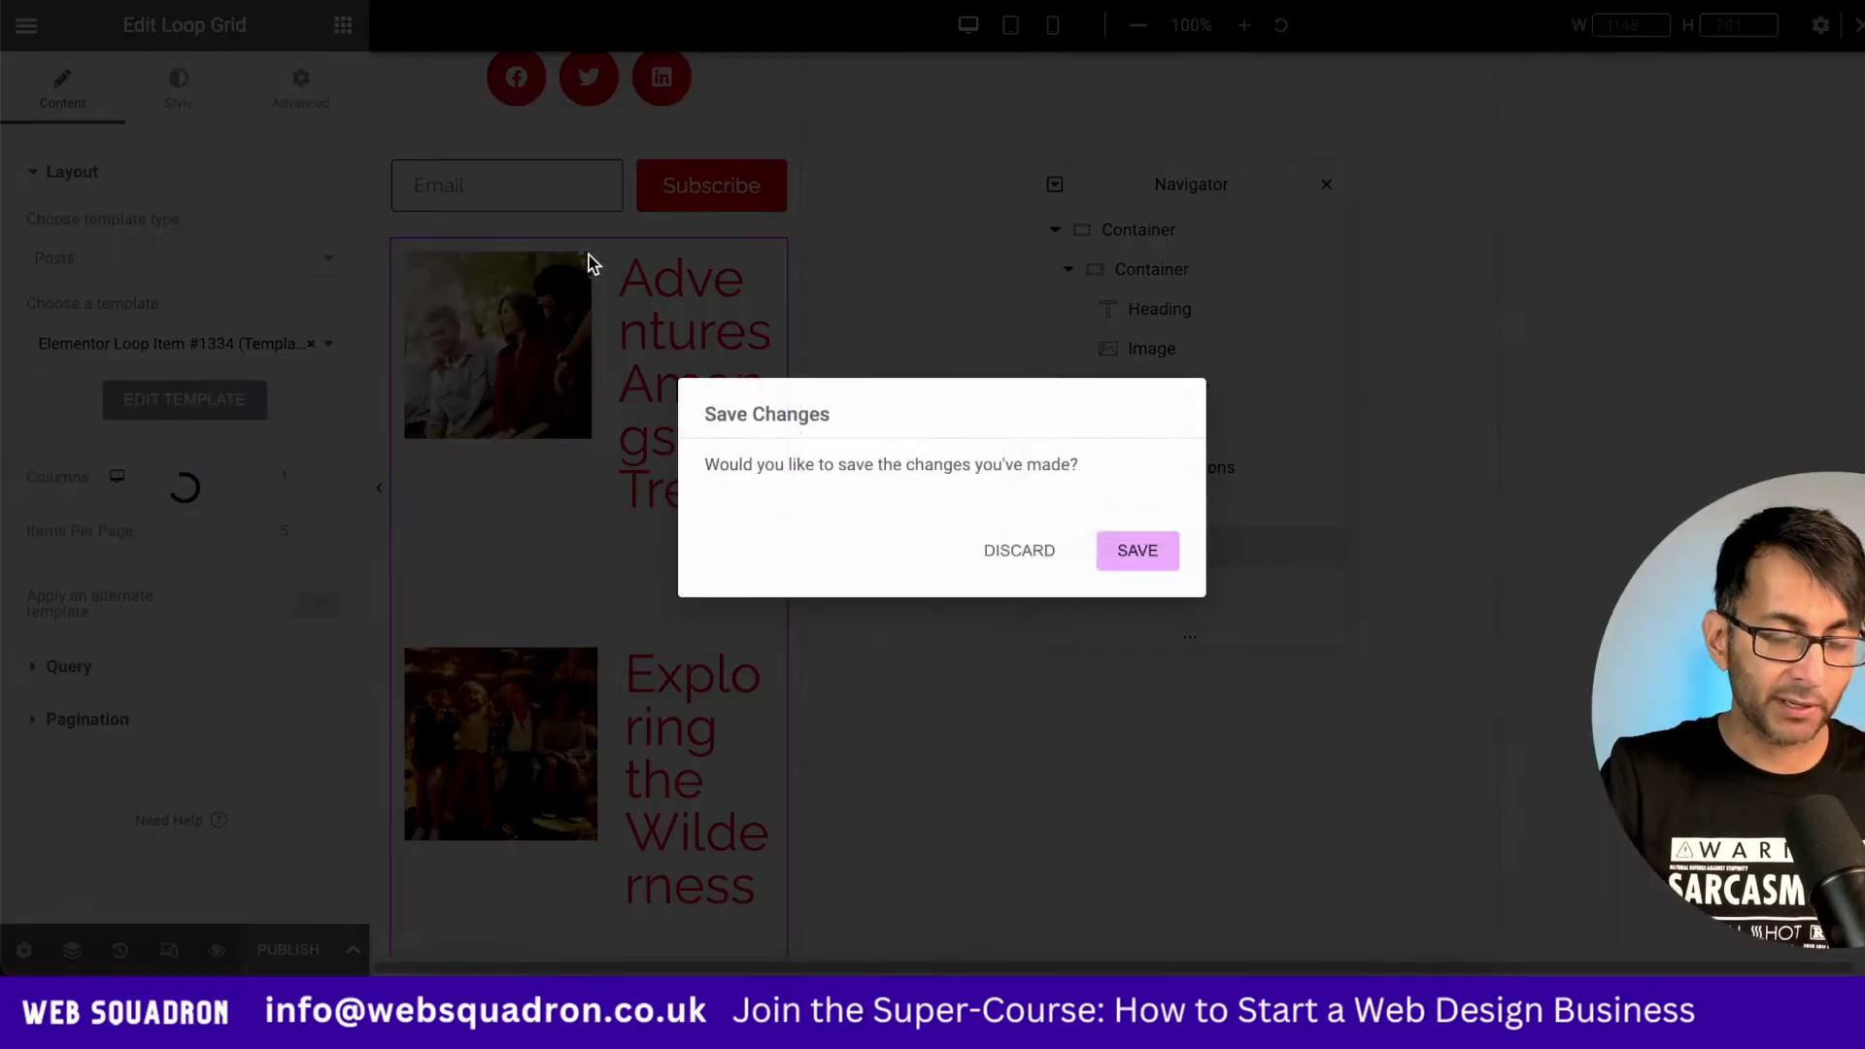
left_click(1154, 559)
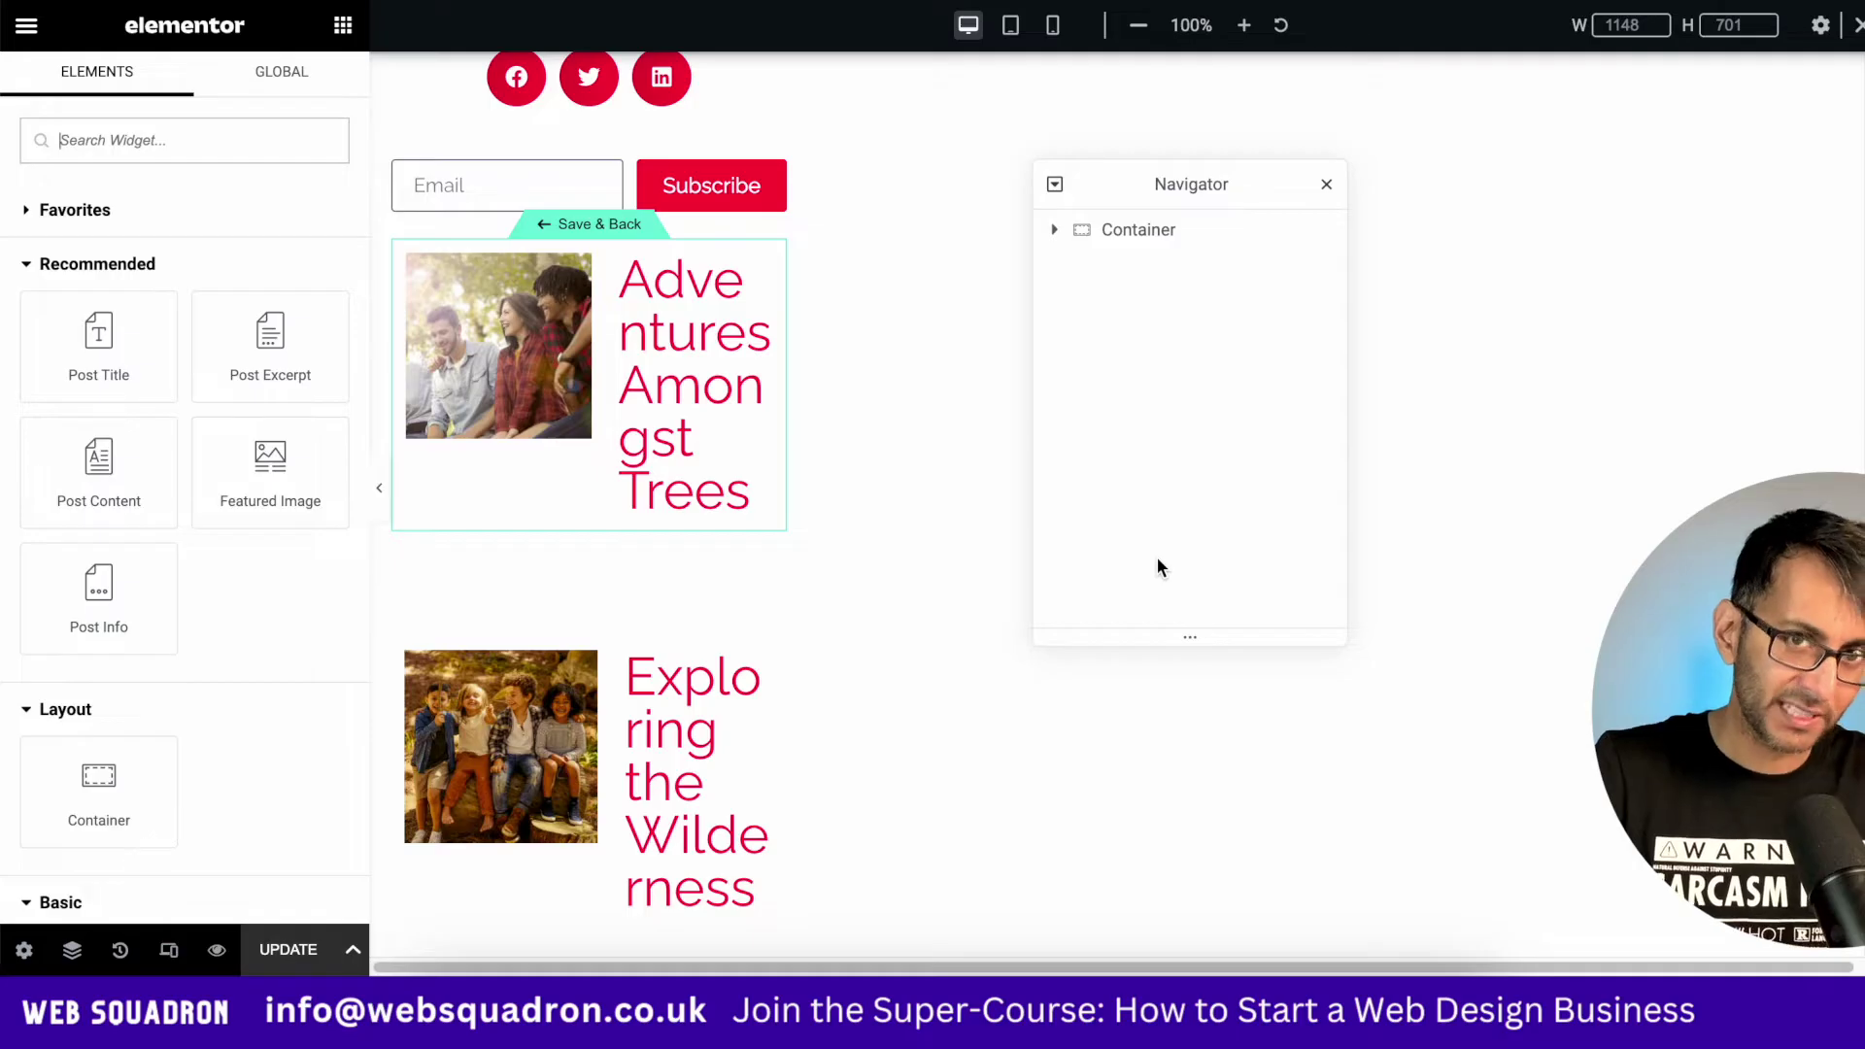
Colour the loop item's post title with the global Secondary colour
left_click(756, 270)
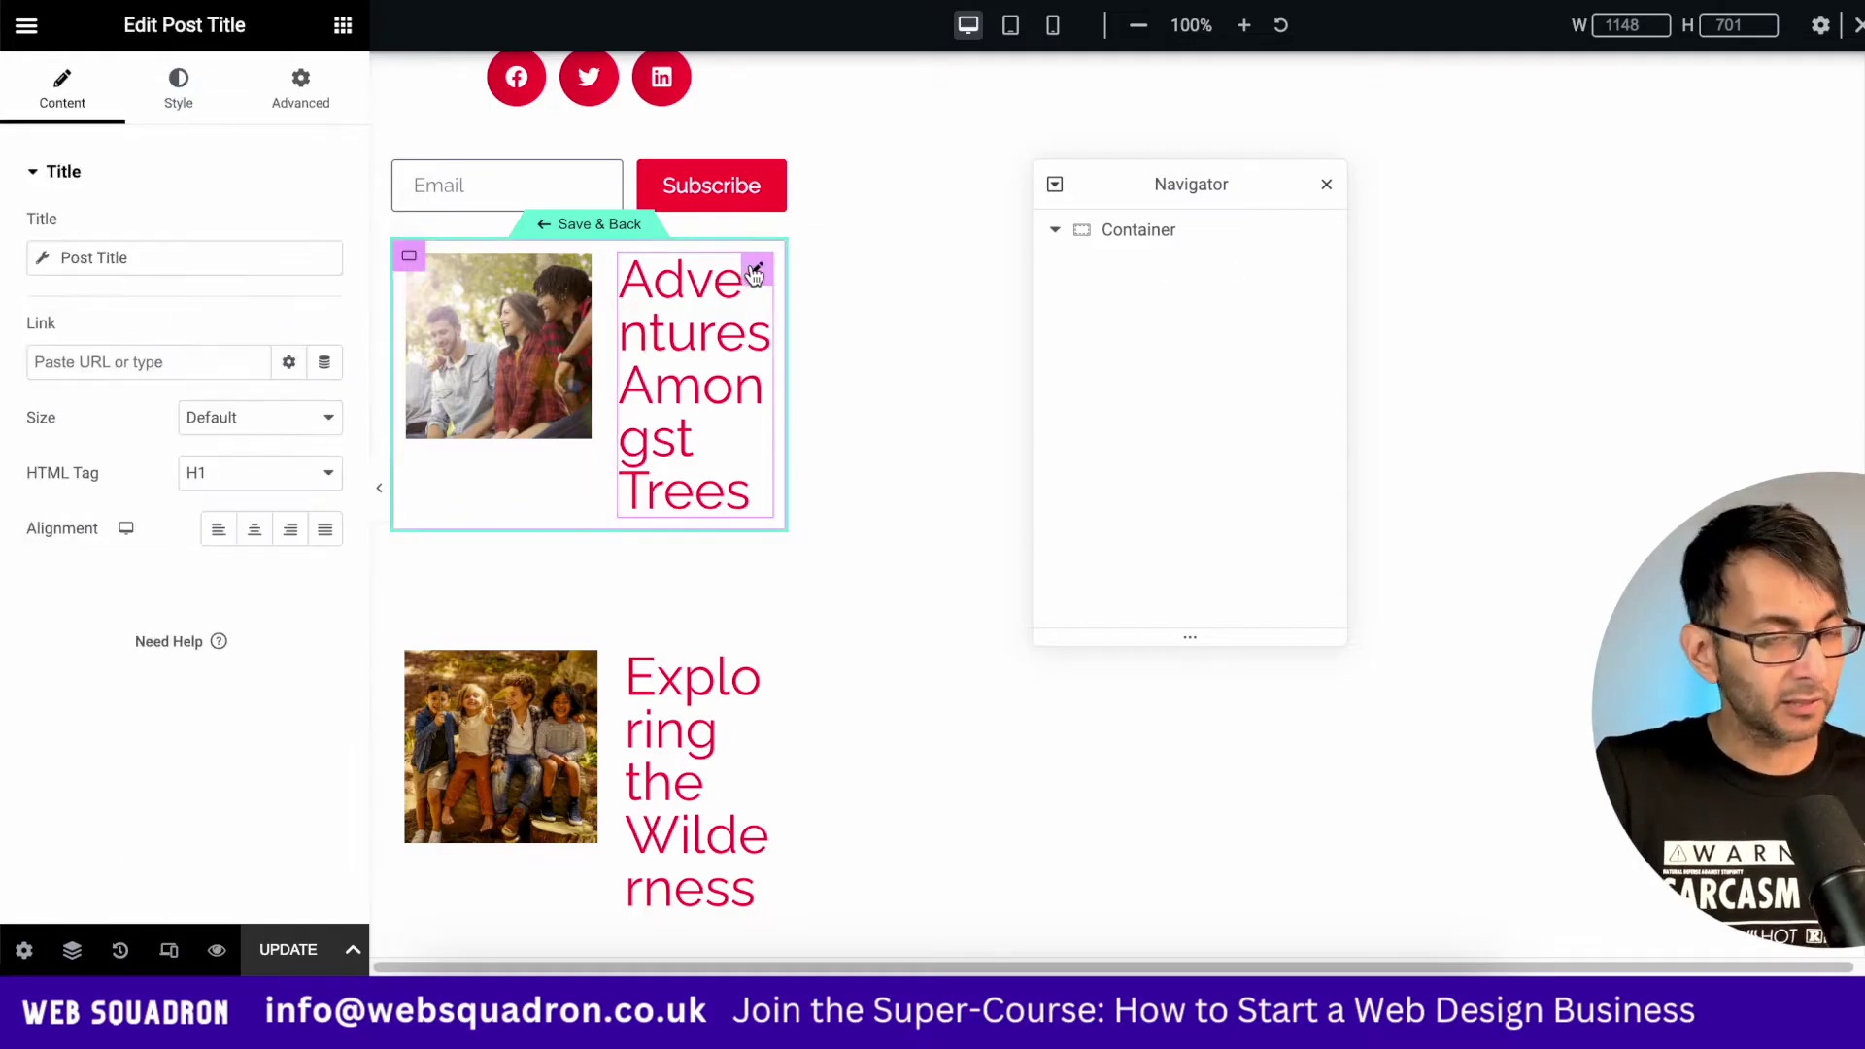
left_click(178, 92)
left_click(291, 231)
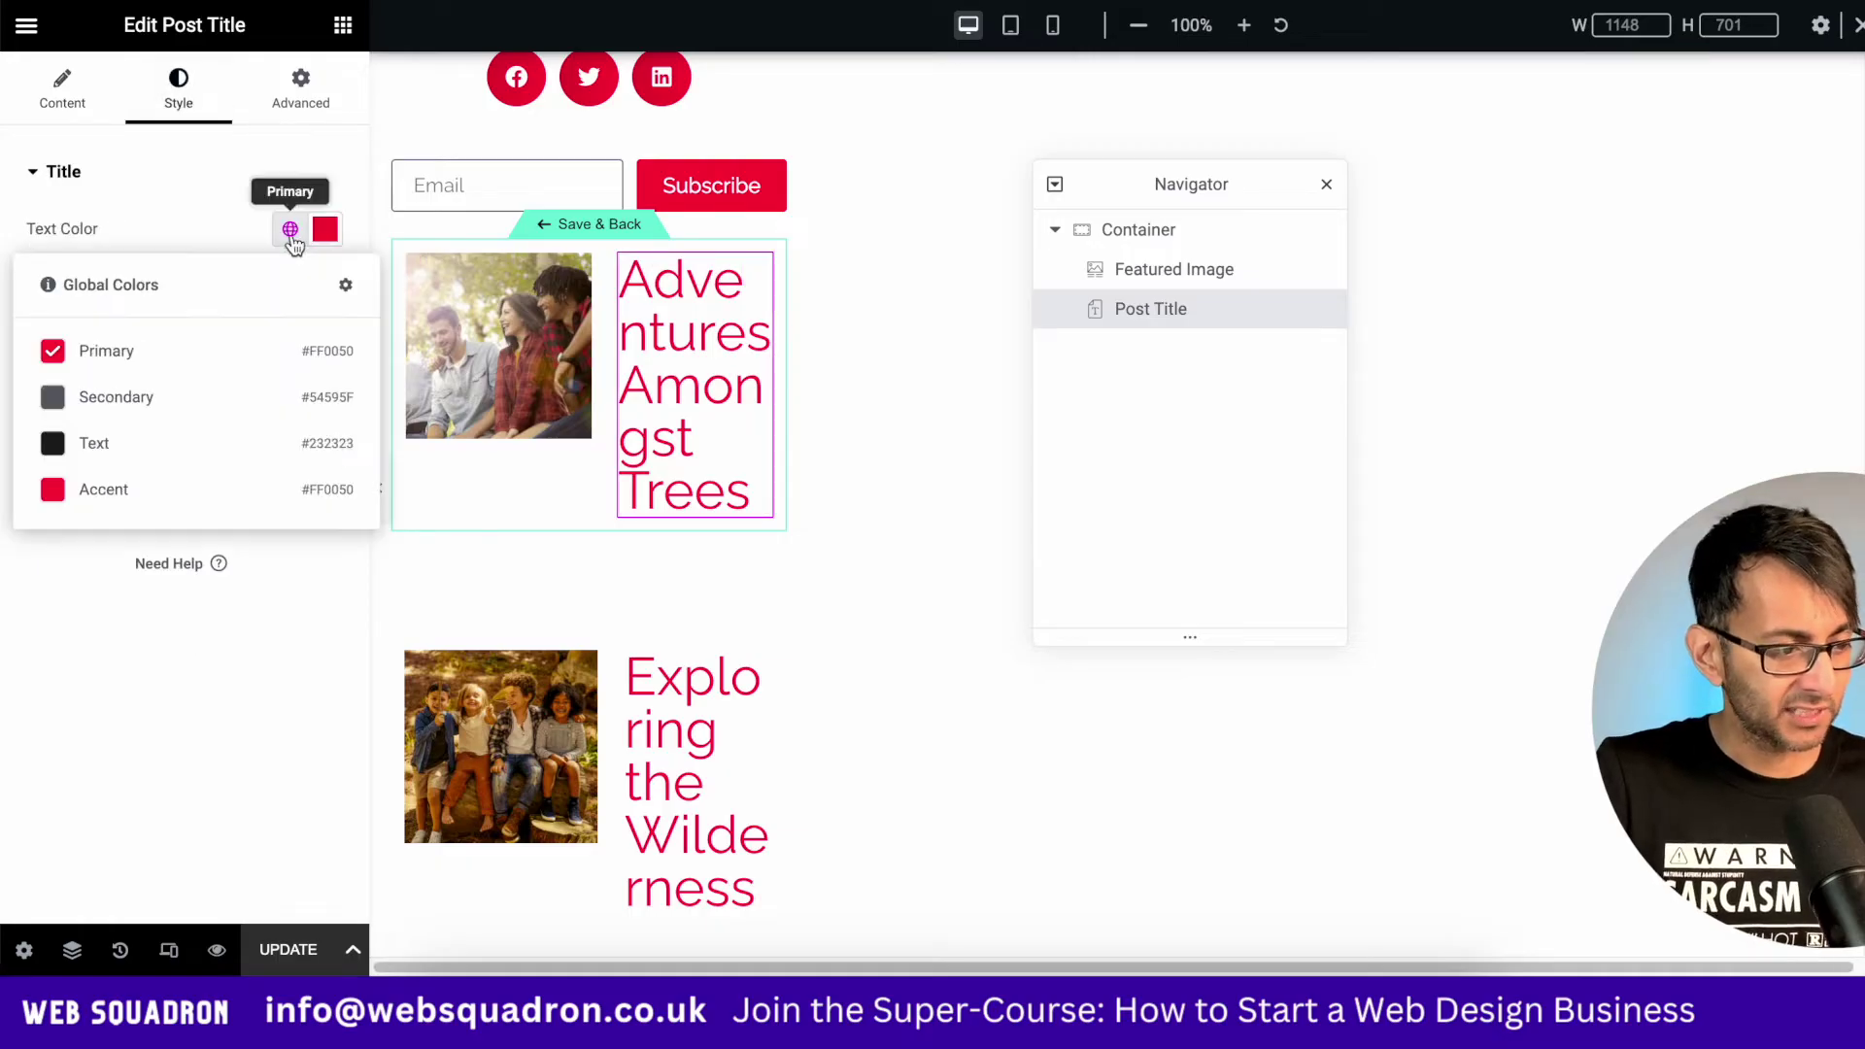
left_click(137, 402)
left_click(324, 285)
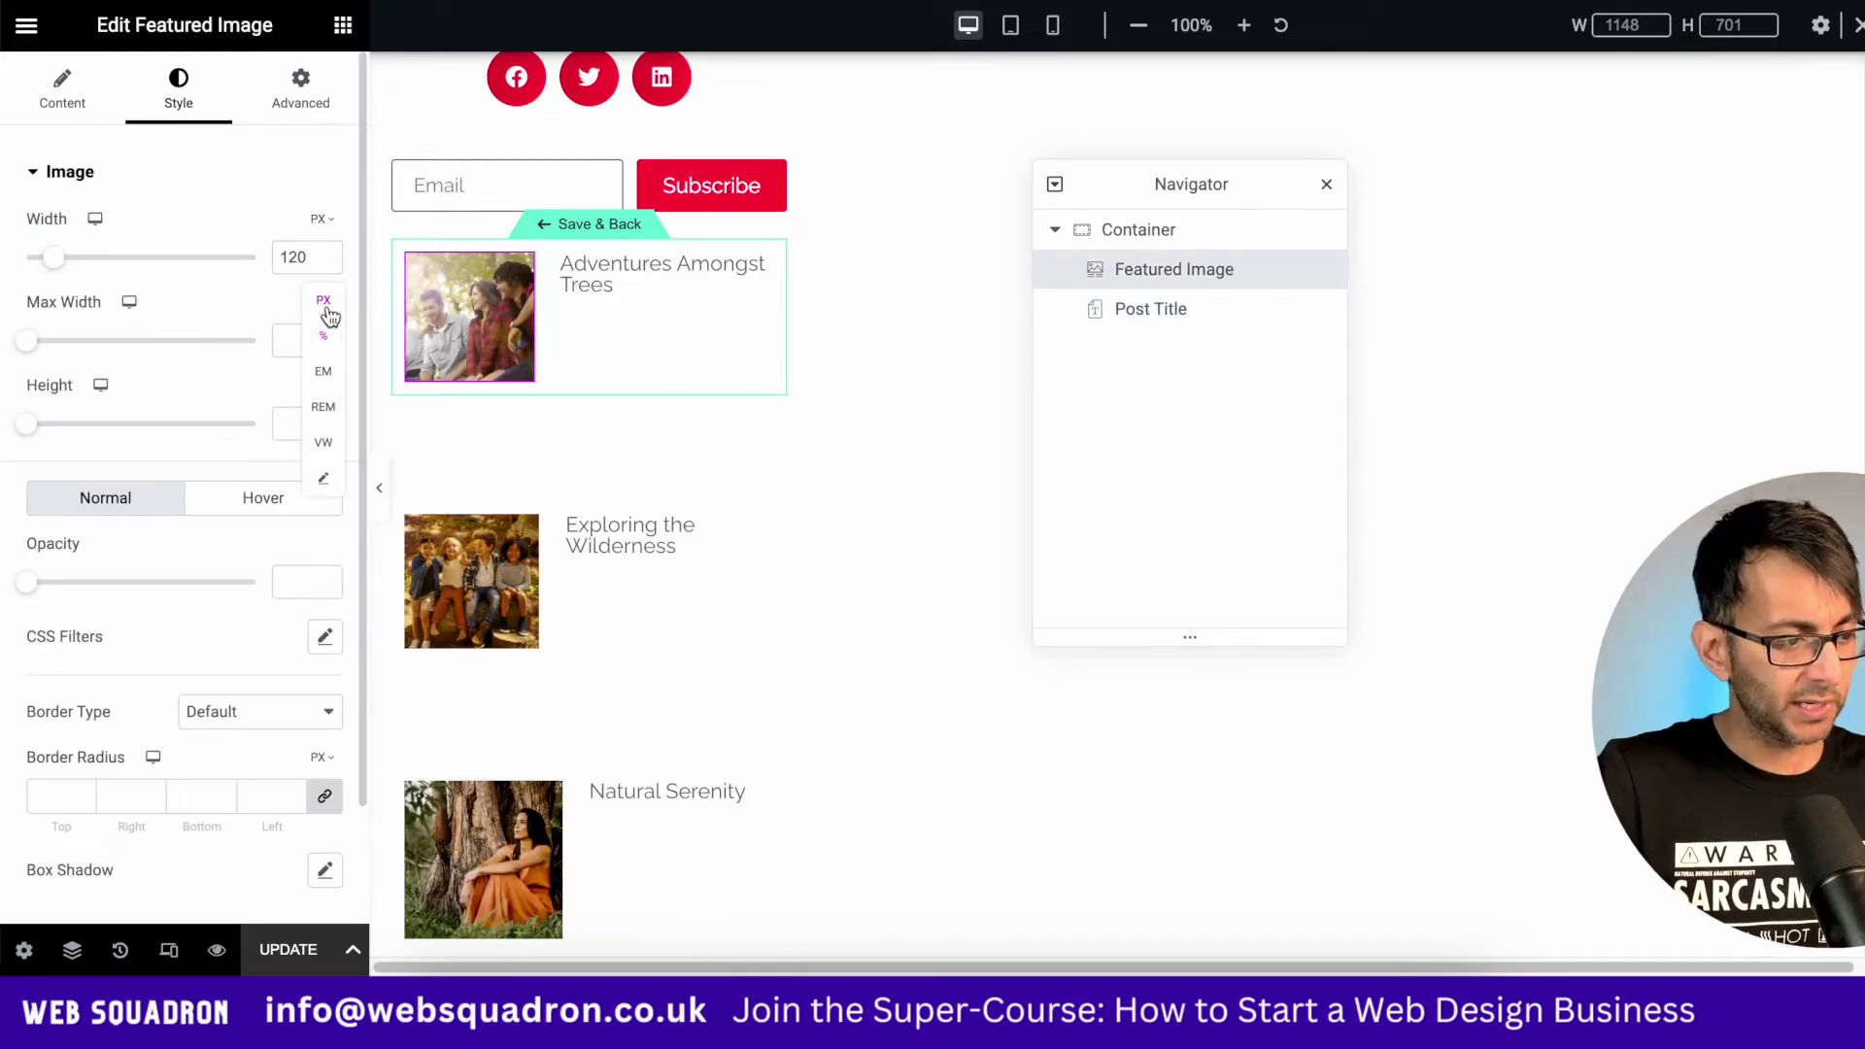
Limit the image to 165 max width, narrow the title, and centre items vertically
left_click(311, 342)
type("165")
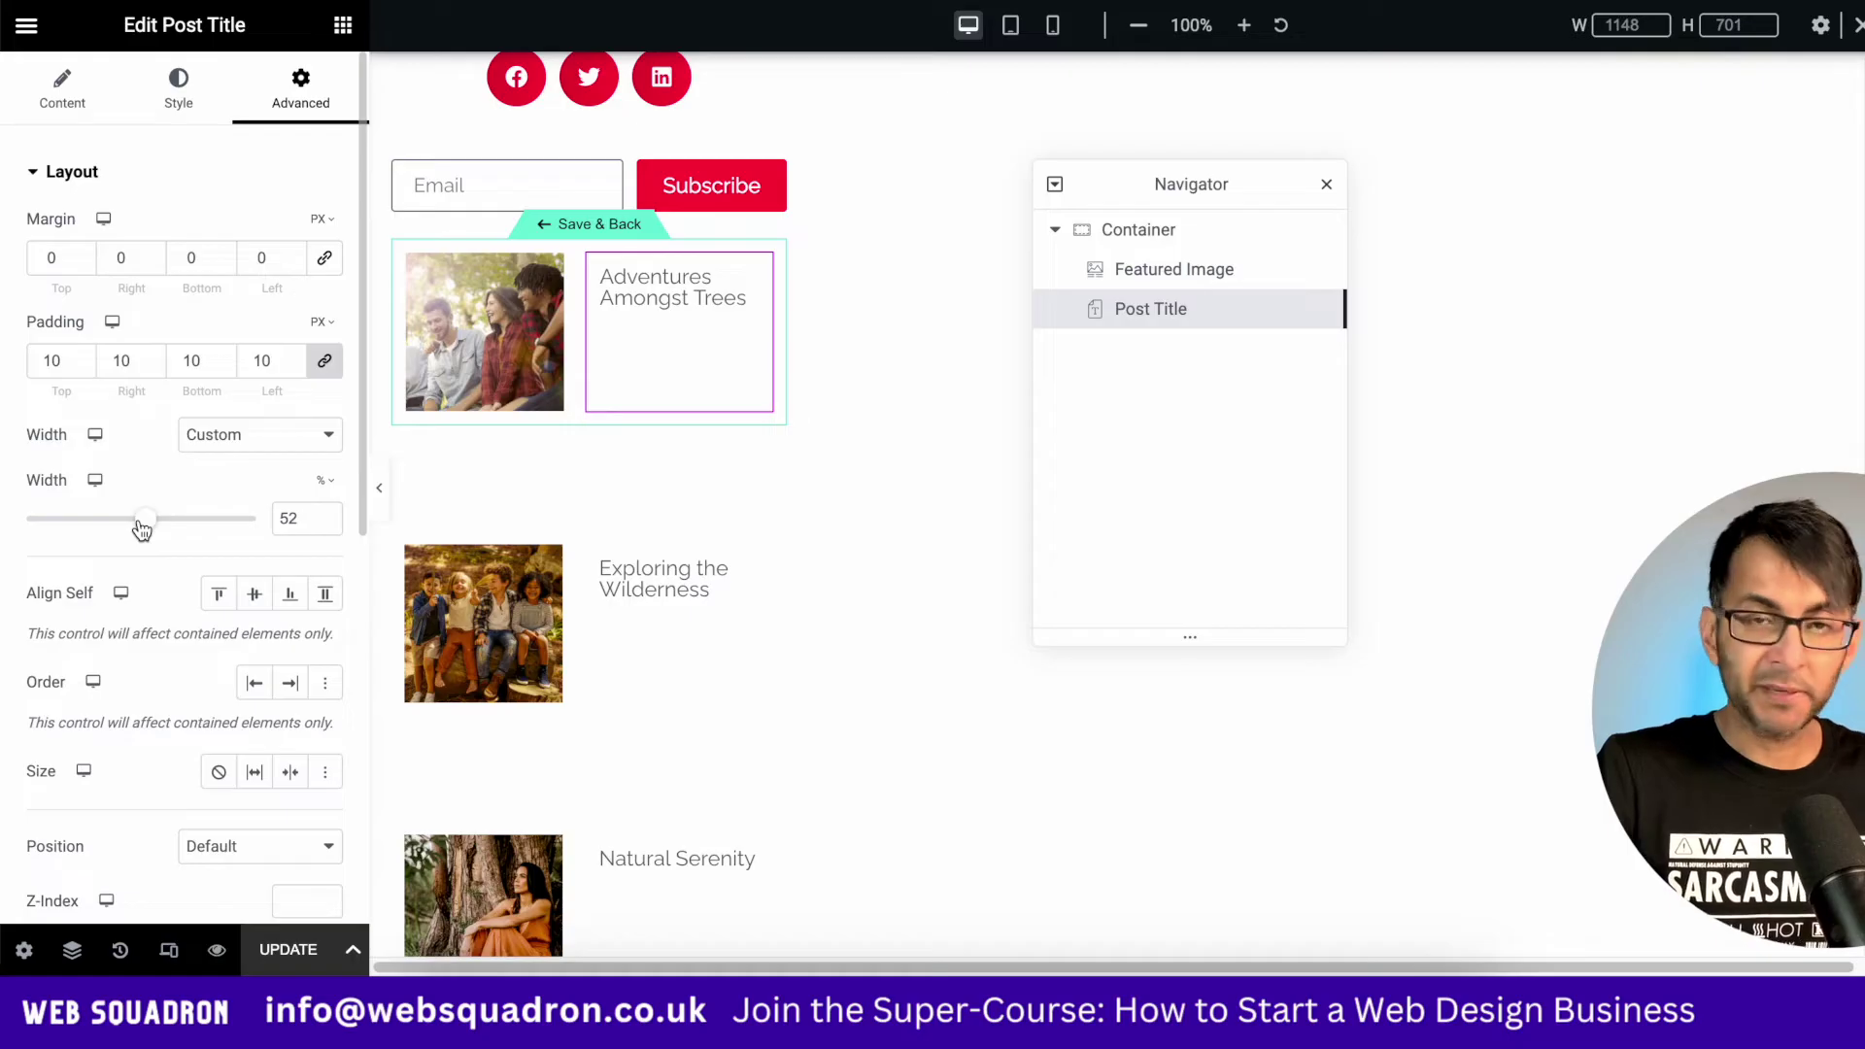
left_click_drag(137, 520, 146, 527)
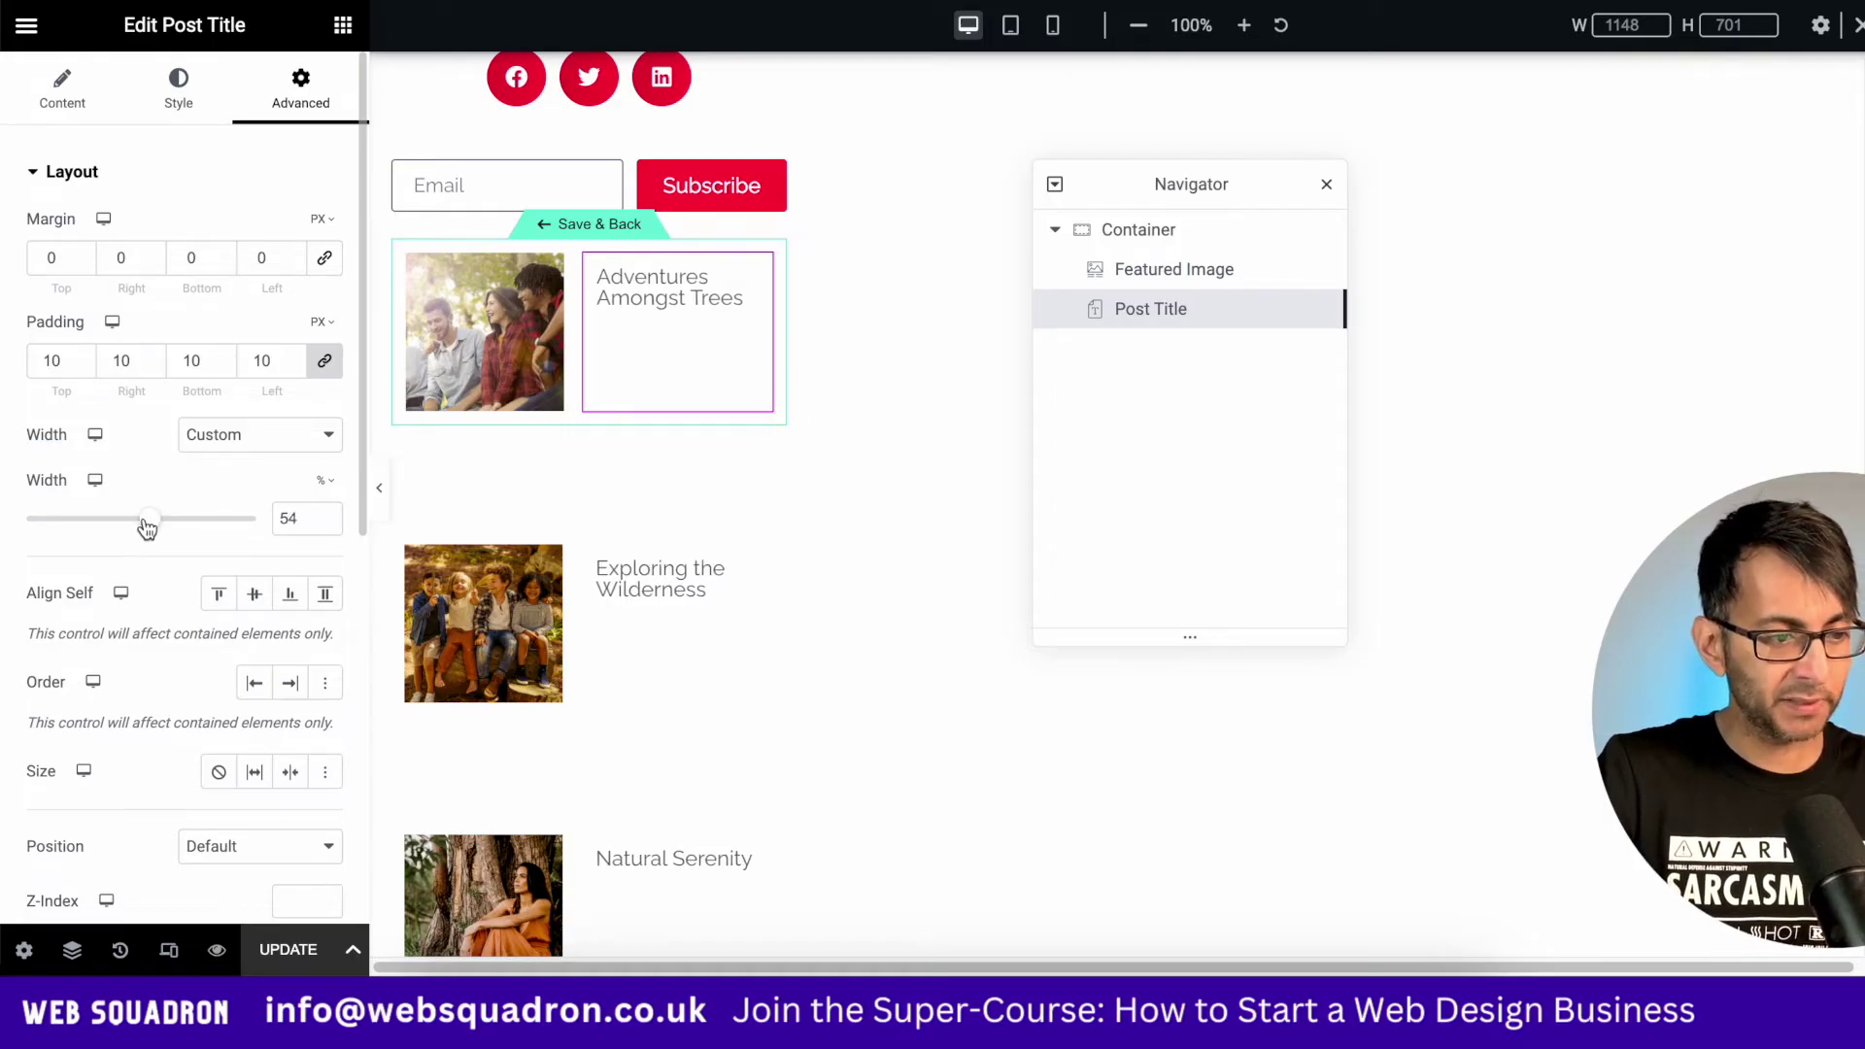
left_click(409, 255)
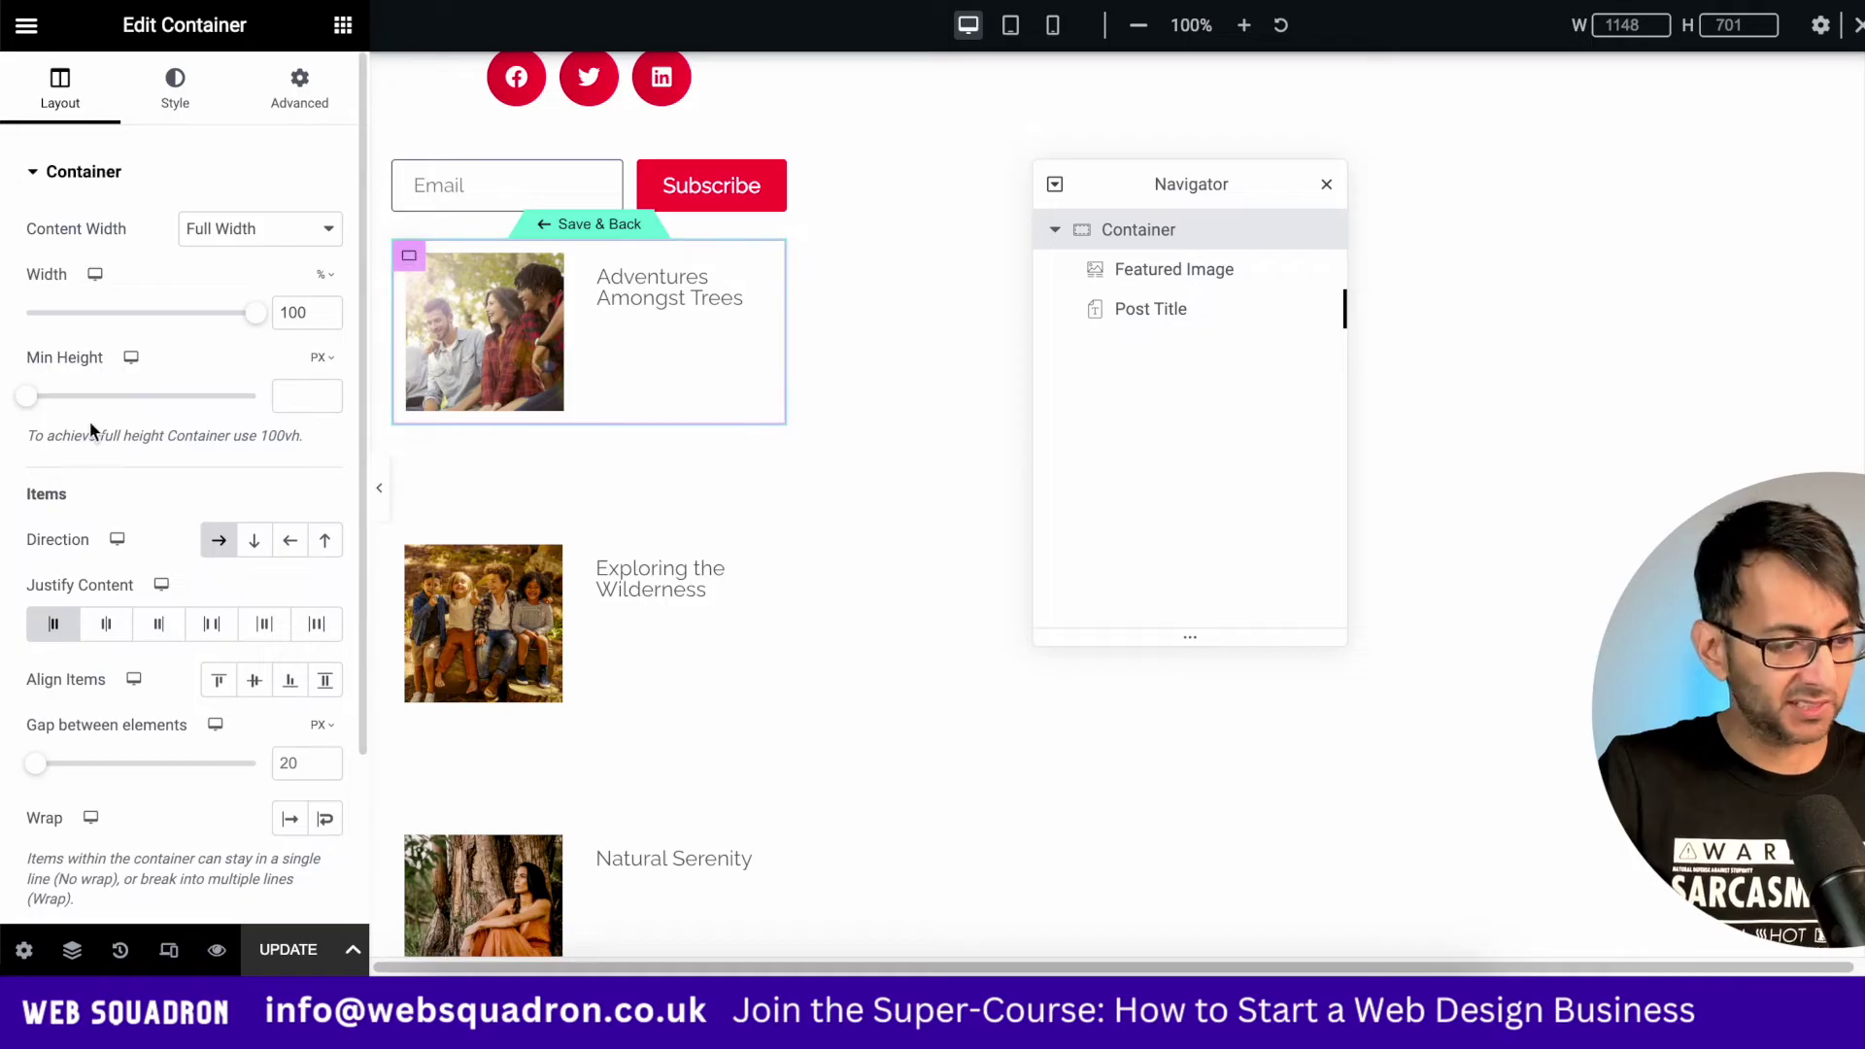
left_click(255, 682)
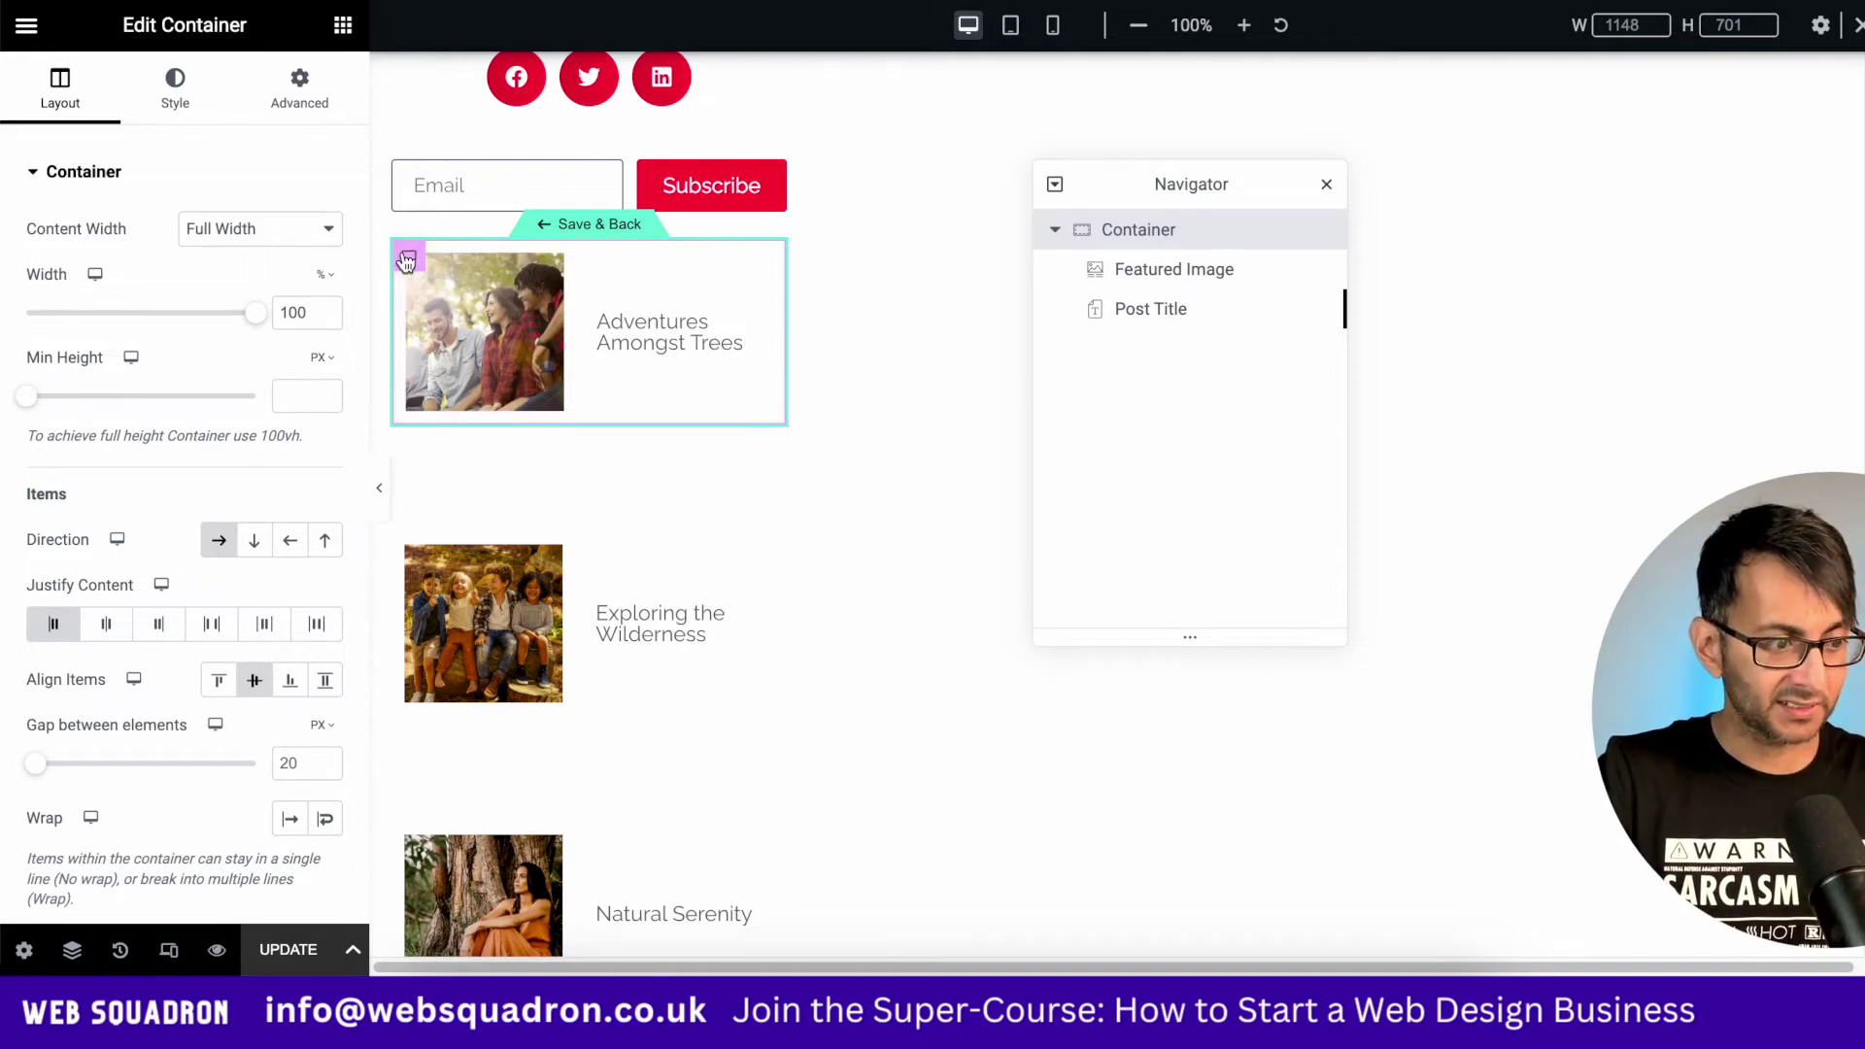
scroll(121, 767, "down", 3)
Render the loop item container as an 'a' link to the dynamic Post URL, then Save & Back
left_click(171, 749)
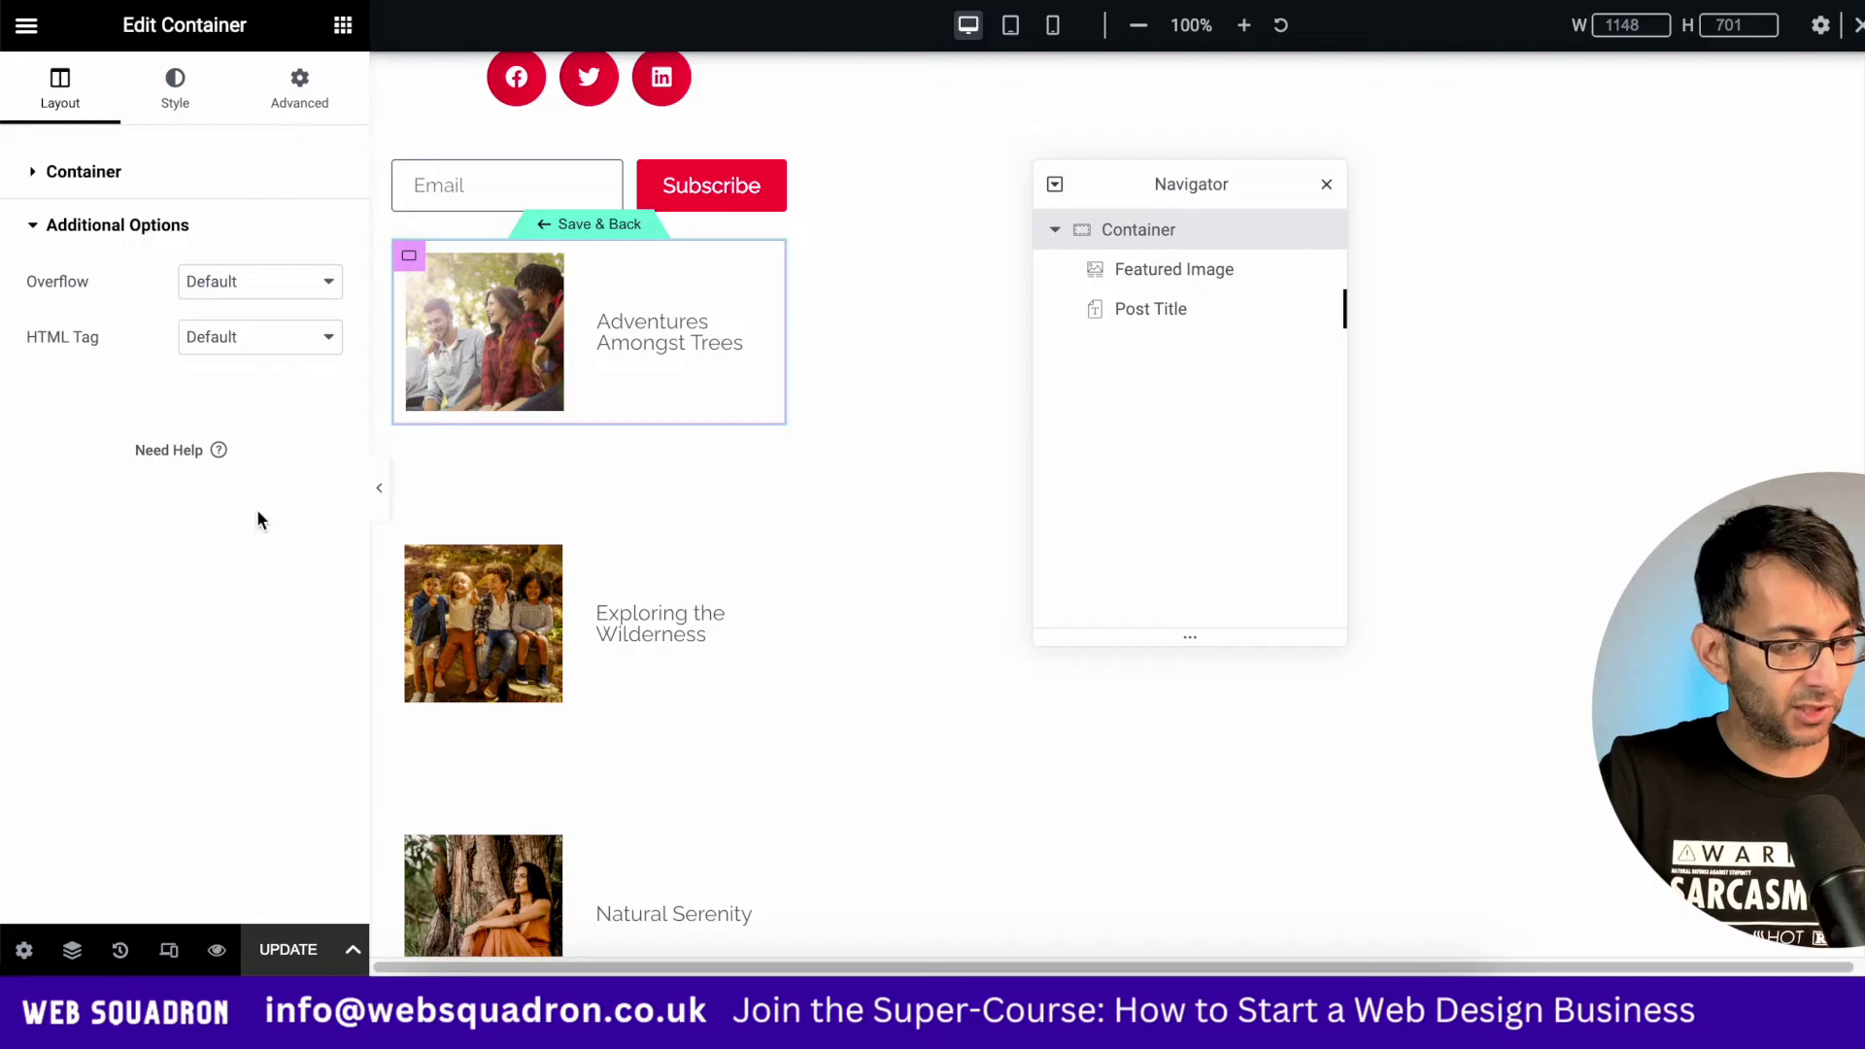
left_click(257, 337)
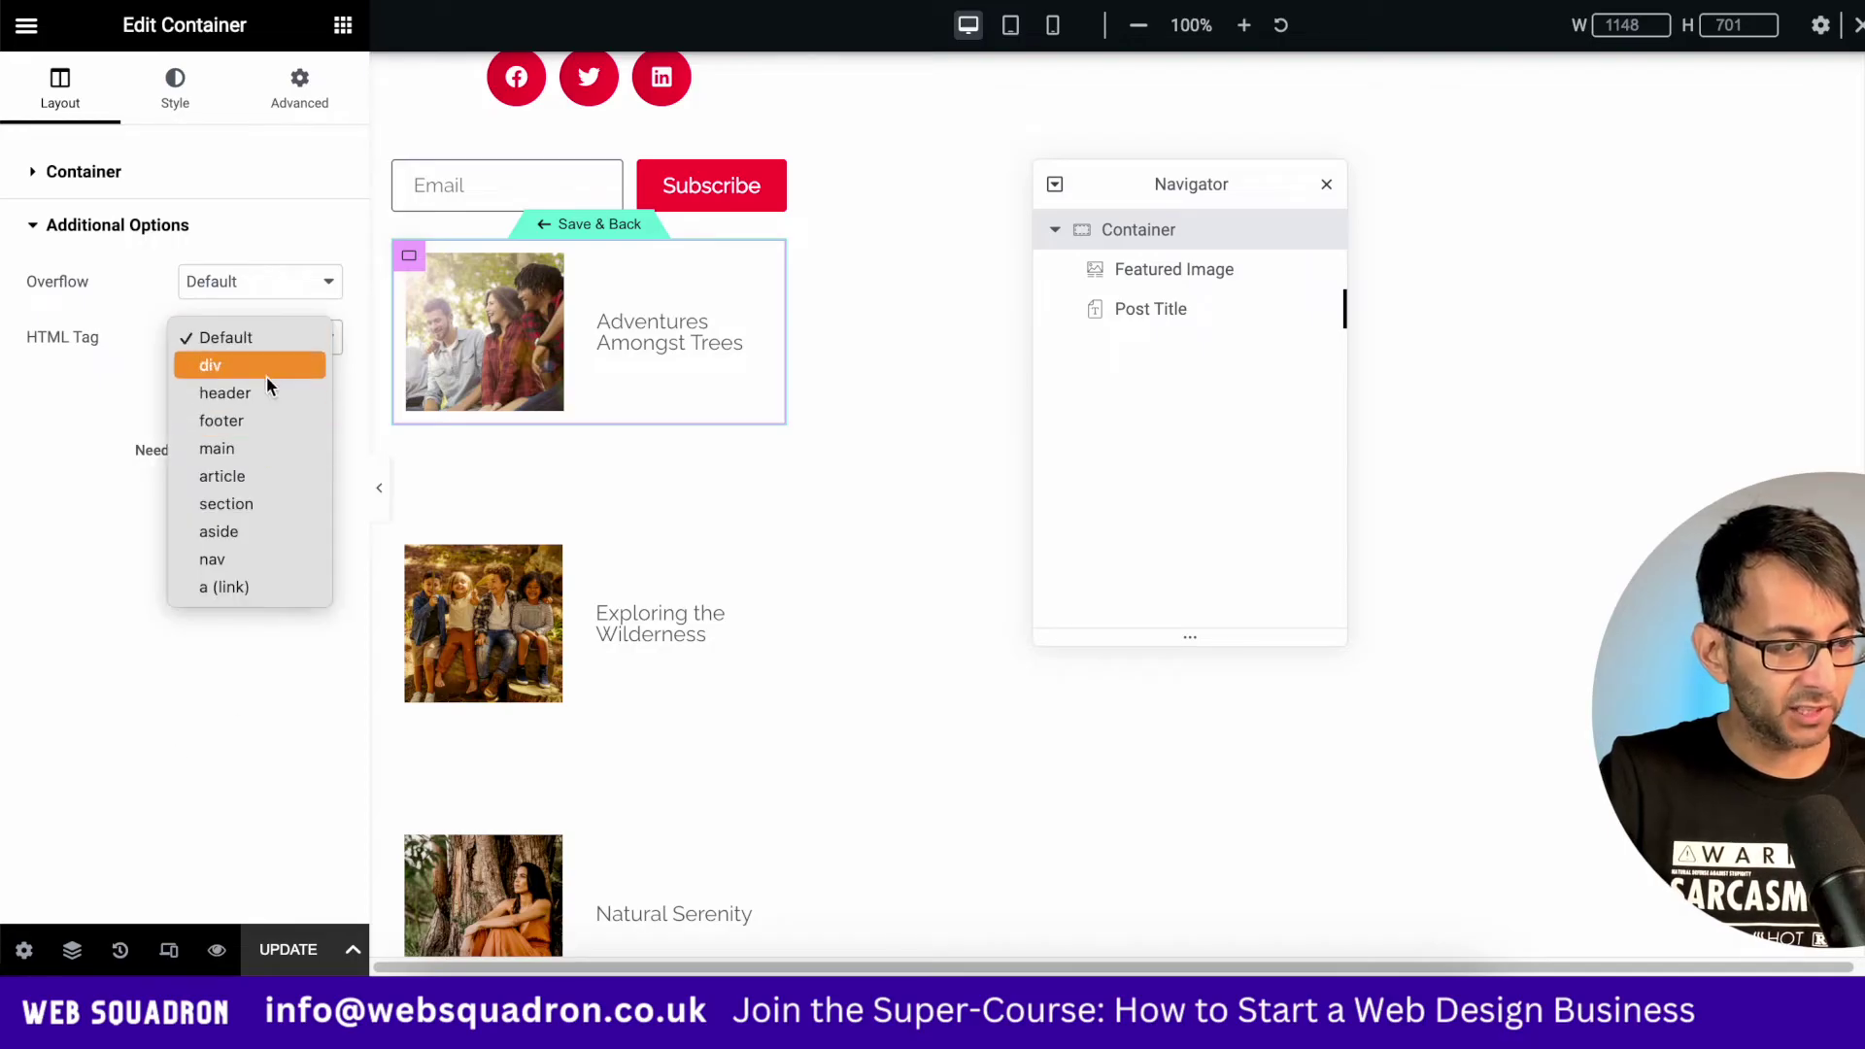
left_click(267, 586)
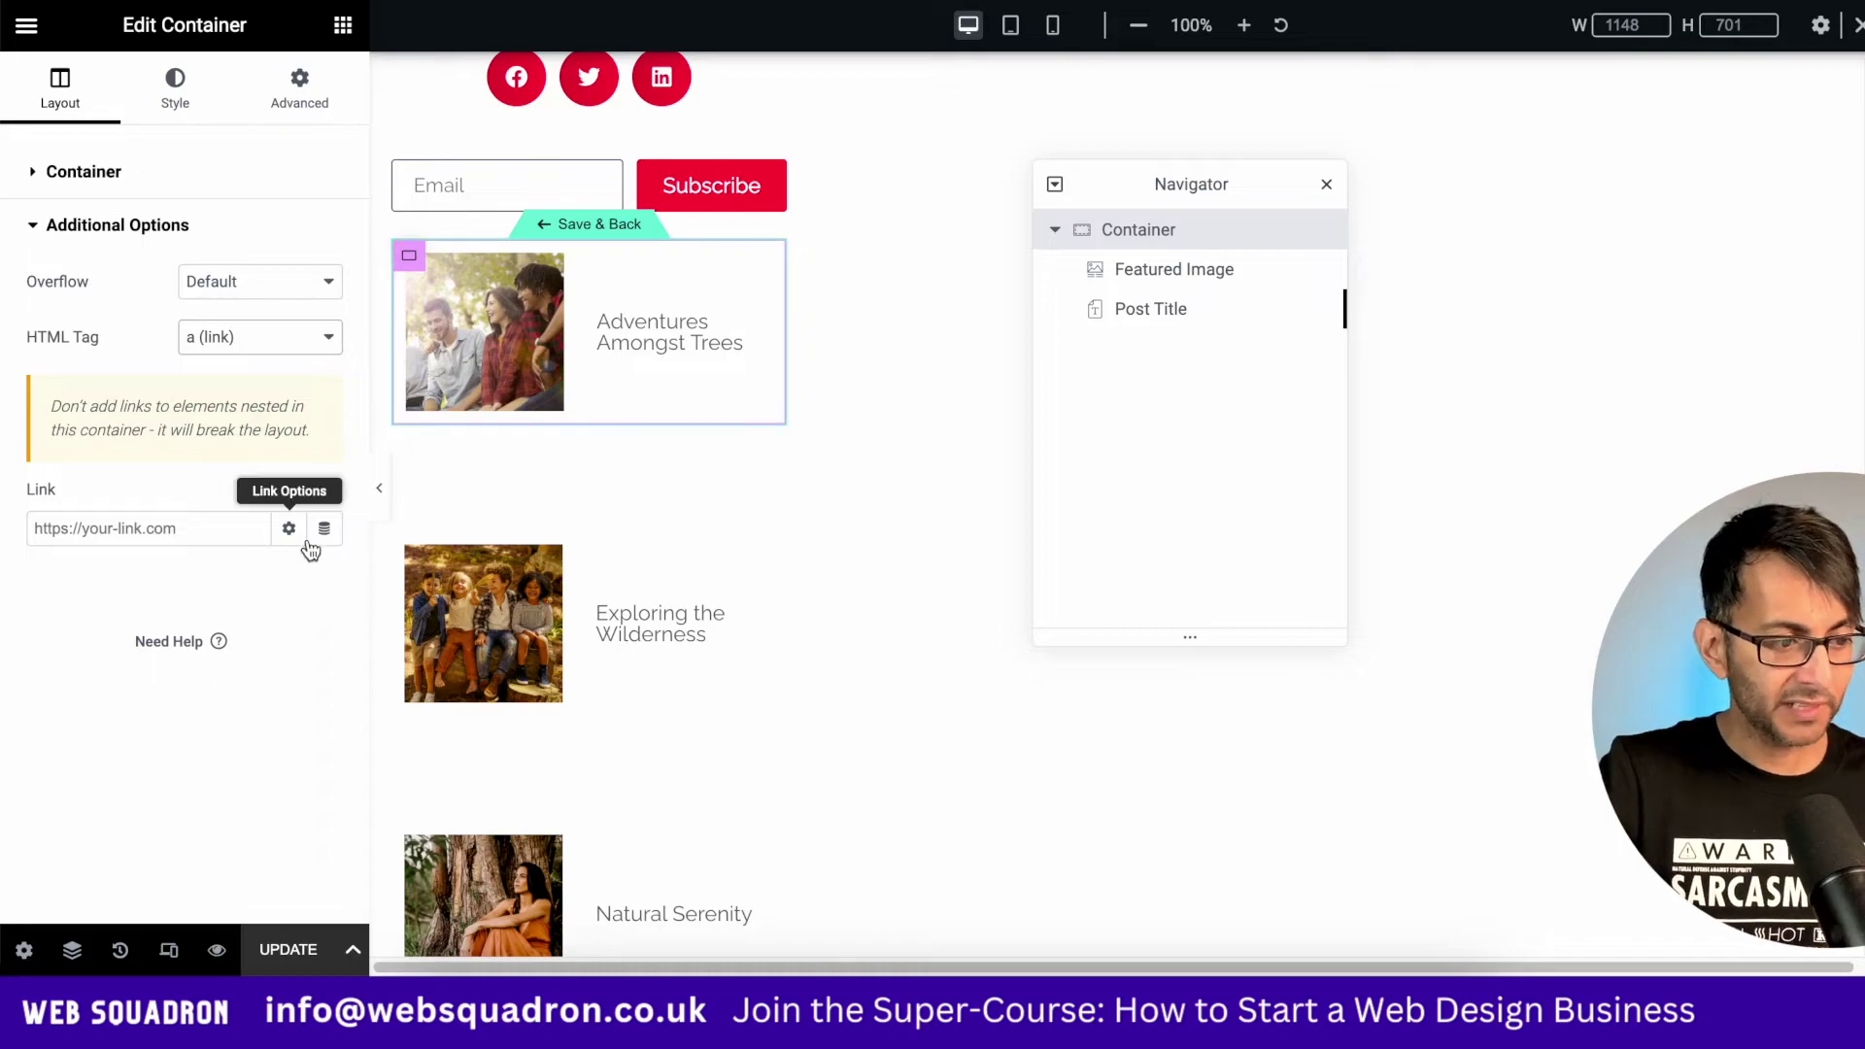
left_click(324, 536)
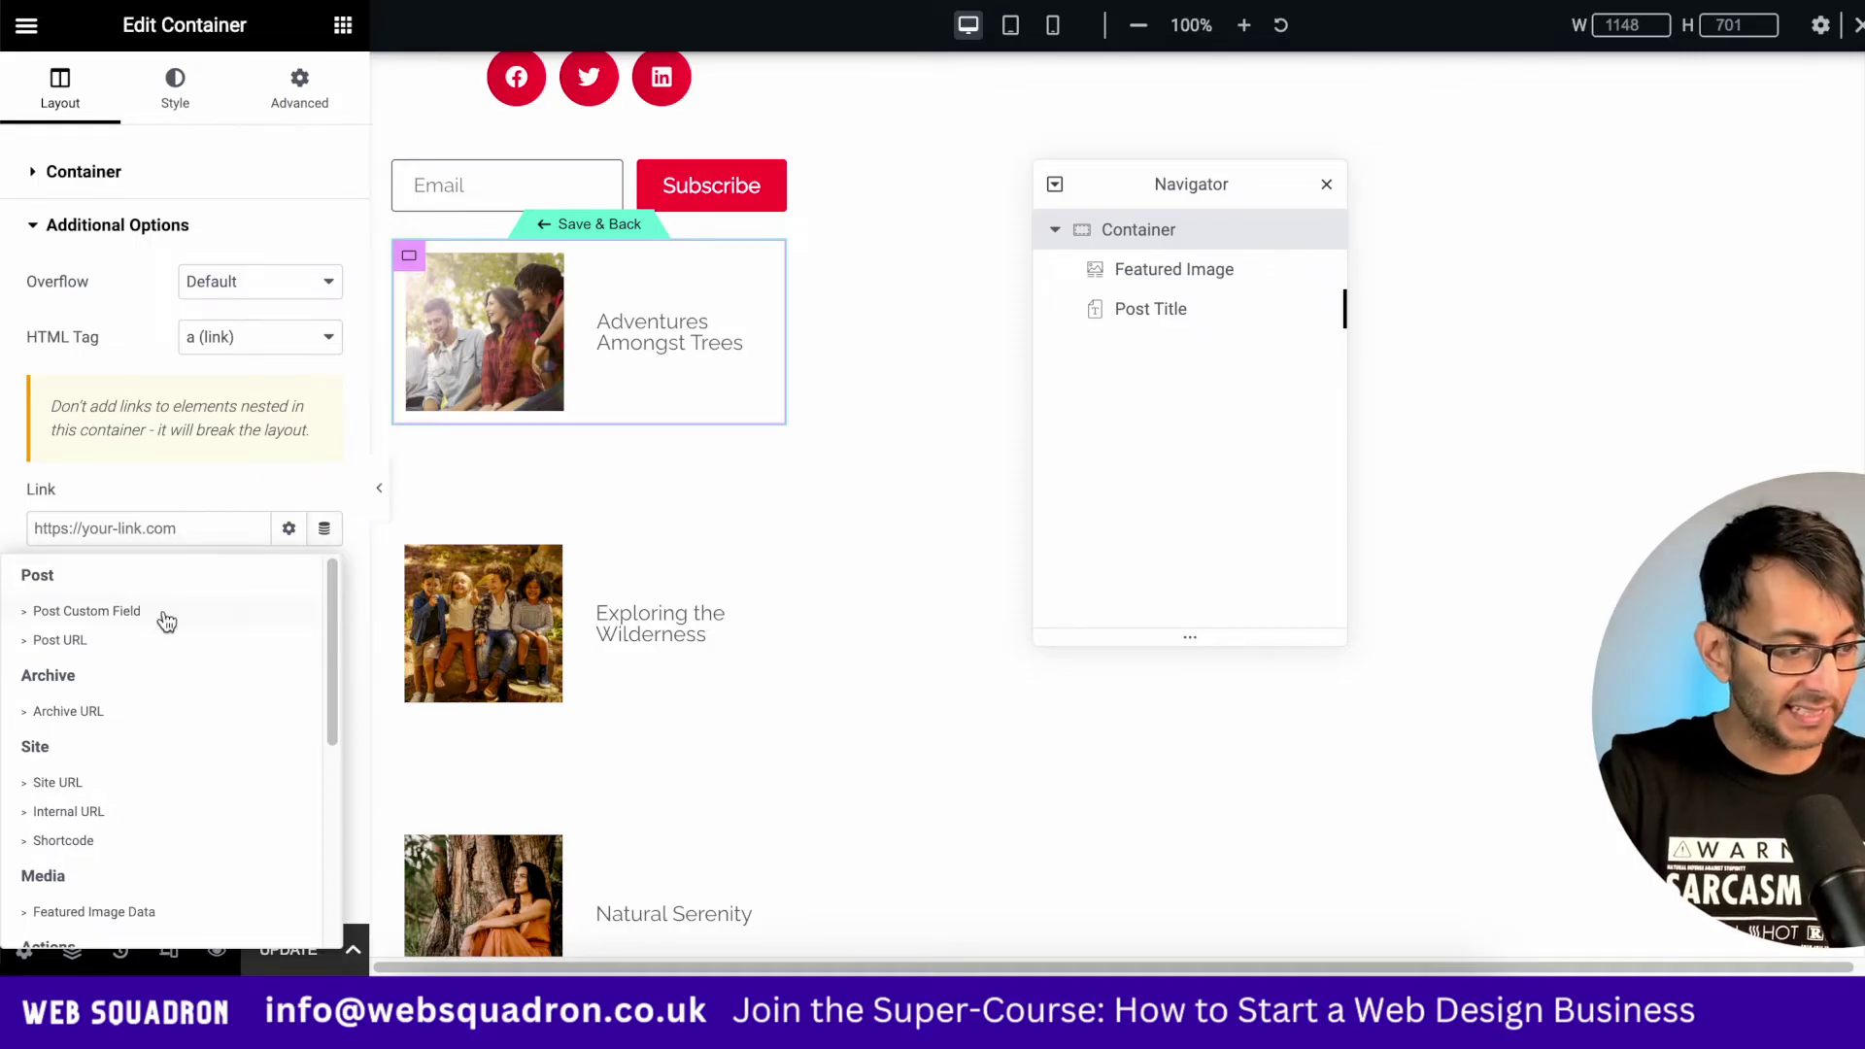
left_click(131, 641)
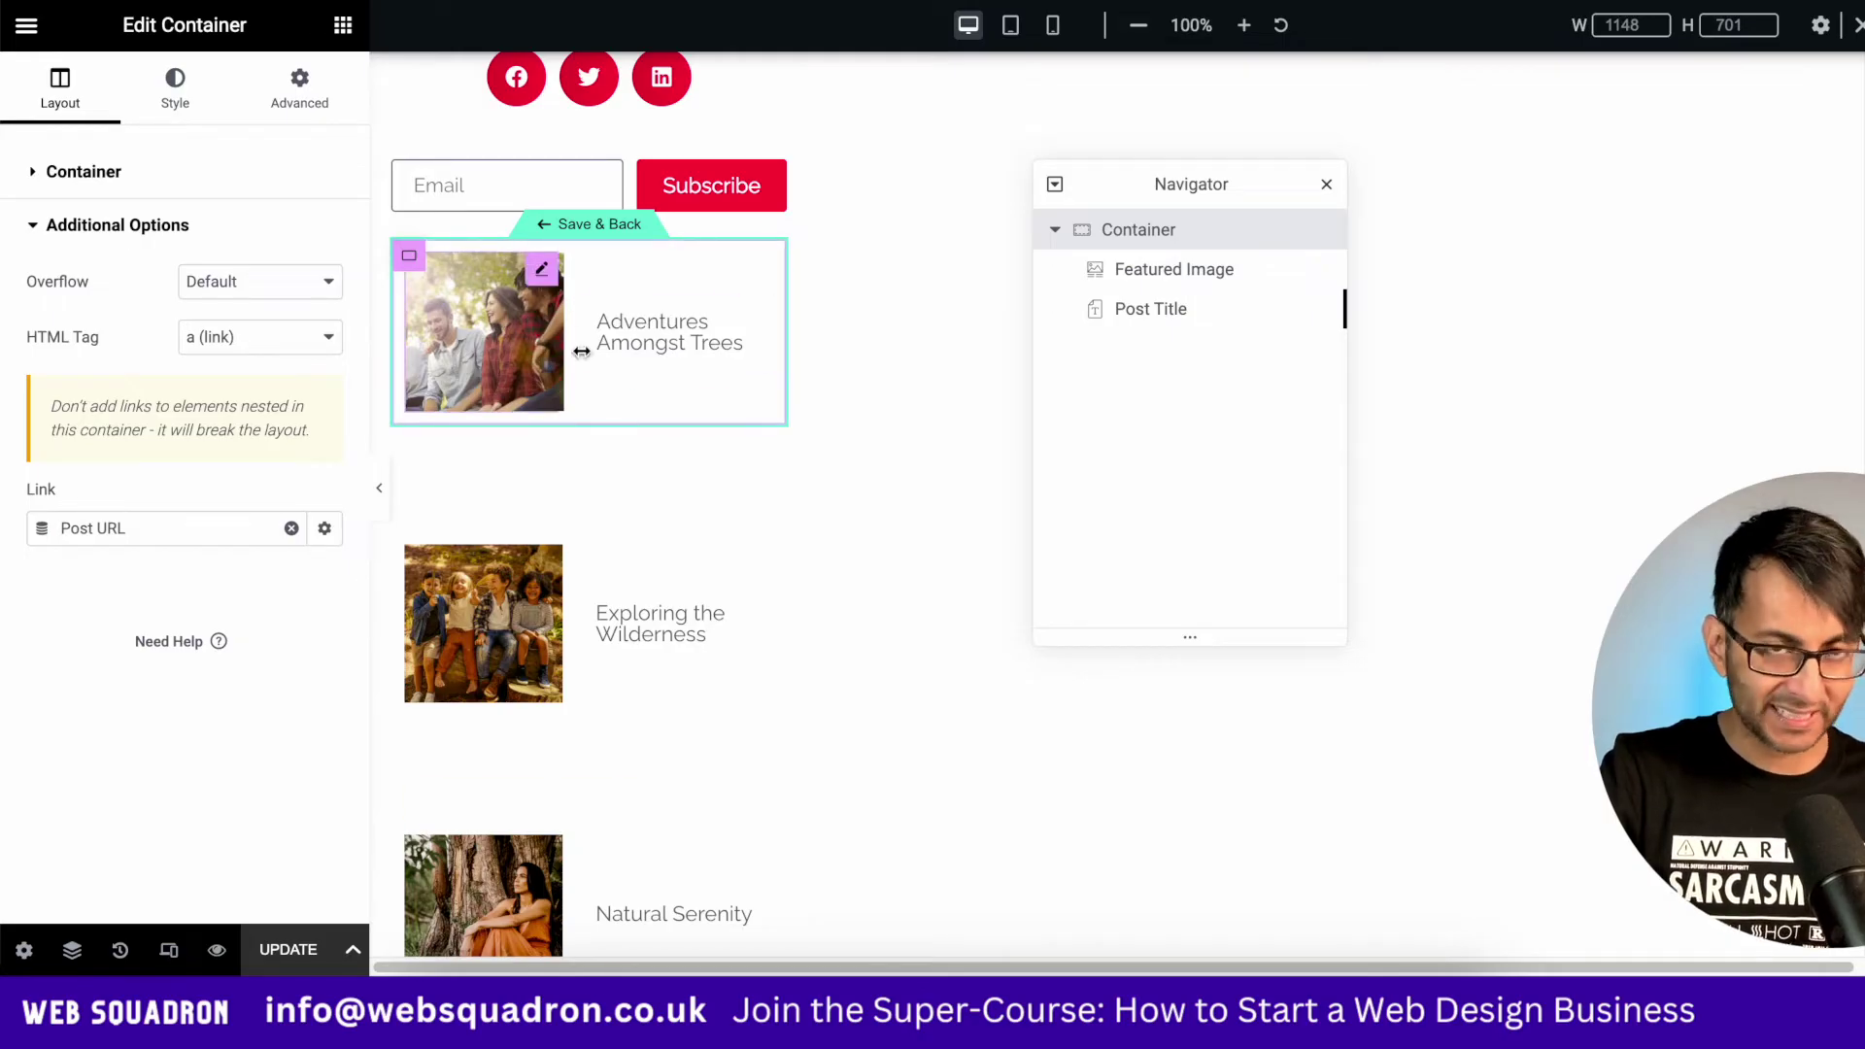
left_click(604, 227)
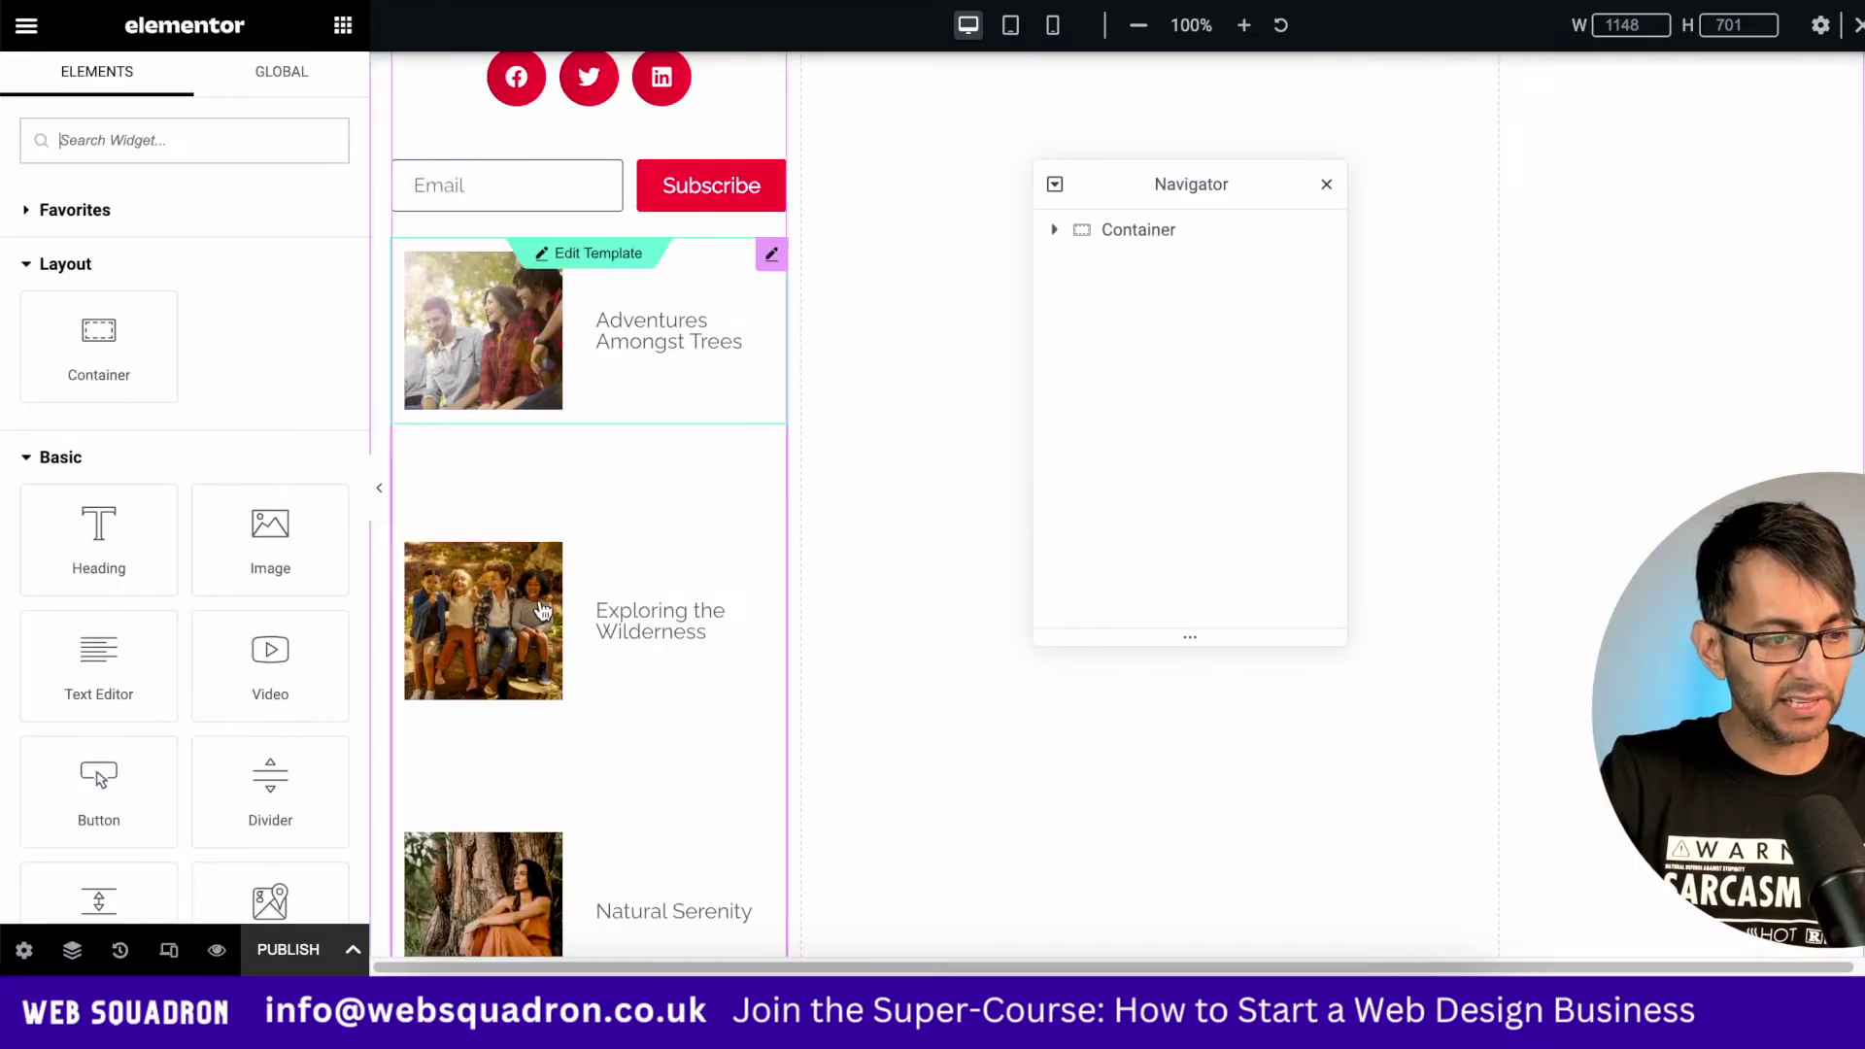
Set the Loop Grid's gap between rows to 0
left_click(771, 256)
left_click(199, 112)
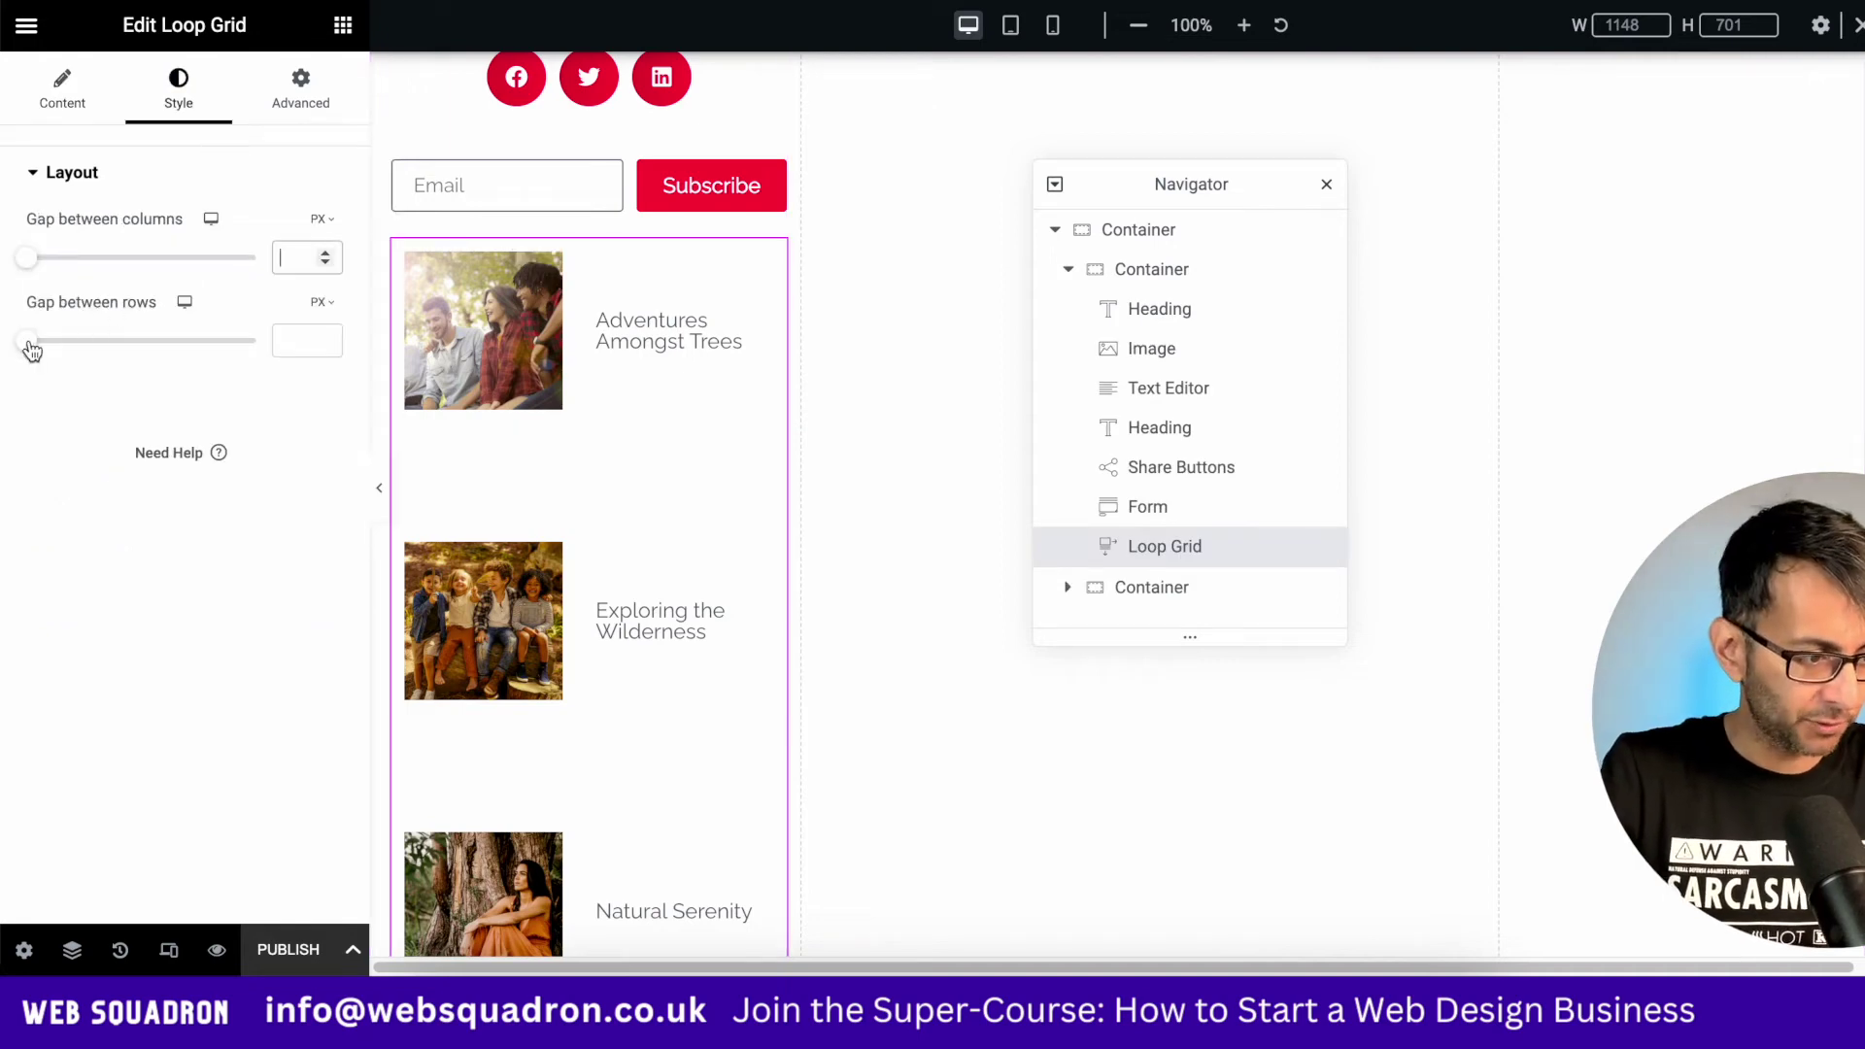
mouse_move(29, 341)
left_mouse_down()
mouse_move(75, 352)
mouse_move(5, 354)
left_mouse_up()
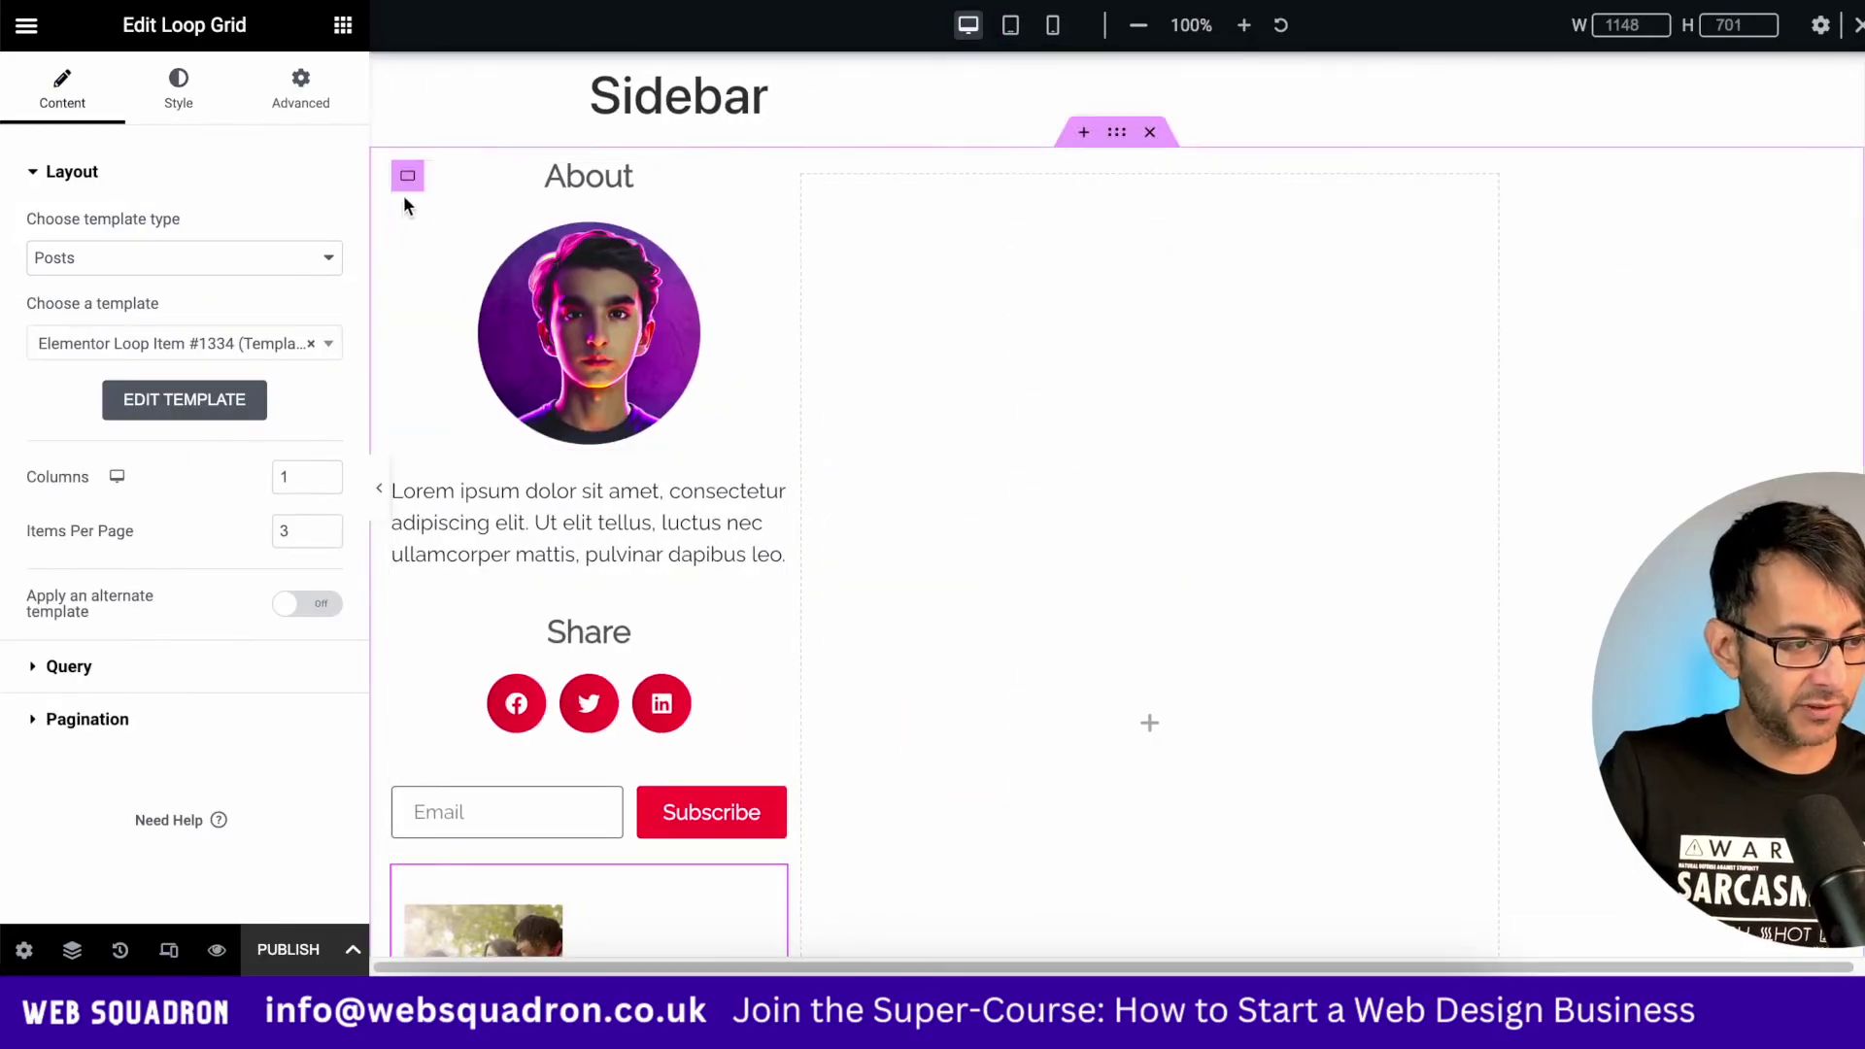
Pad the sidebar column container 10 px top, 40 px bottom, 20 px right and left
left_click(408, 180)
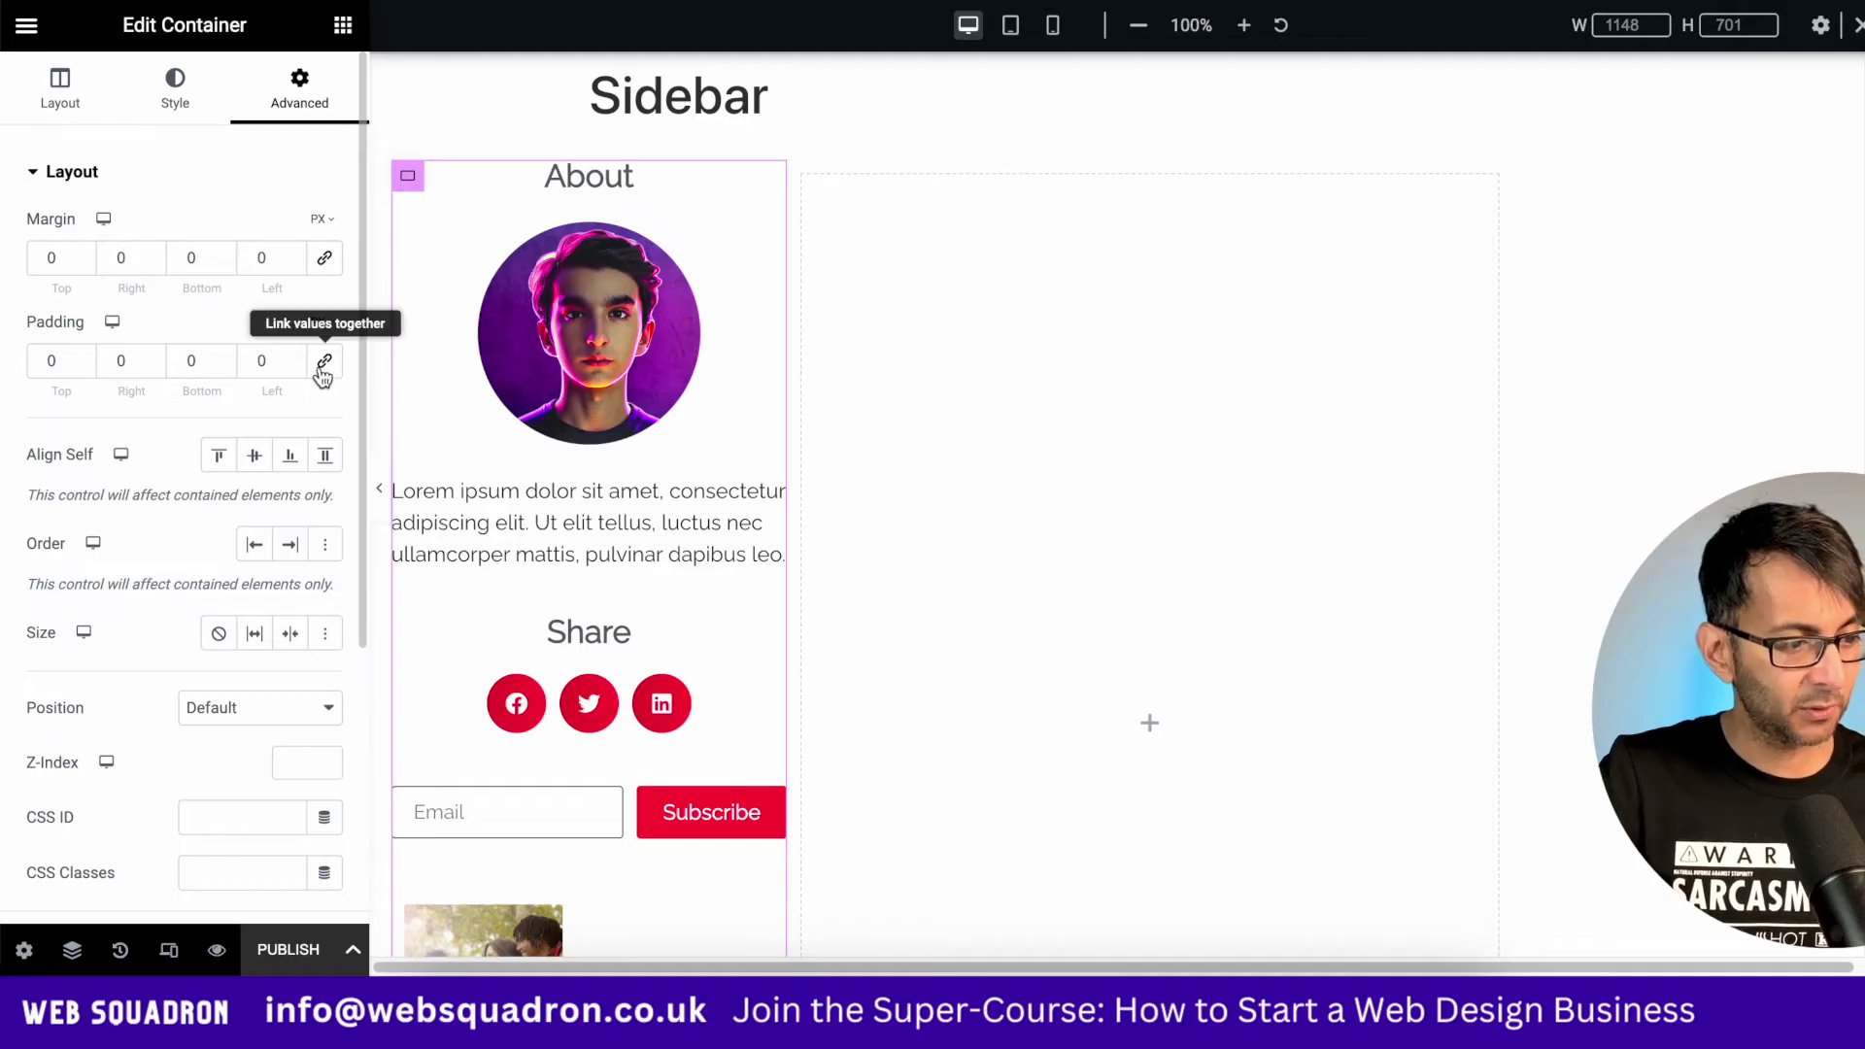
left_click(39, 360)
type("10")
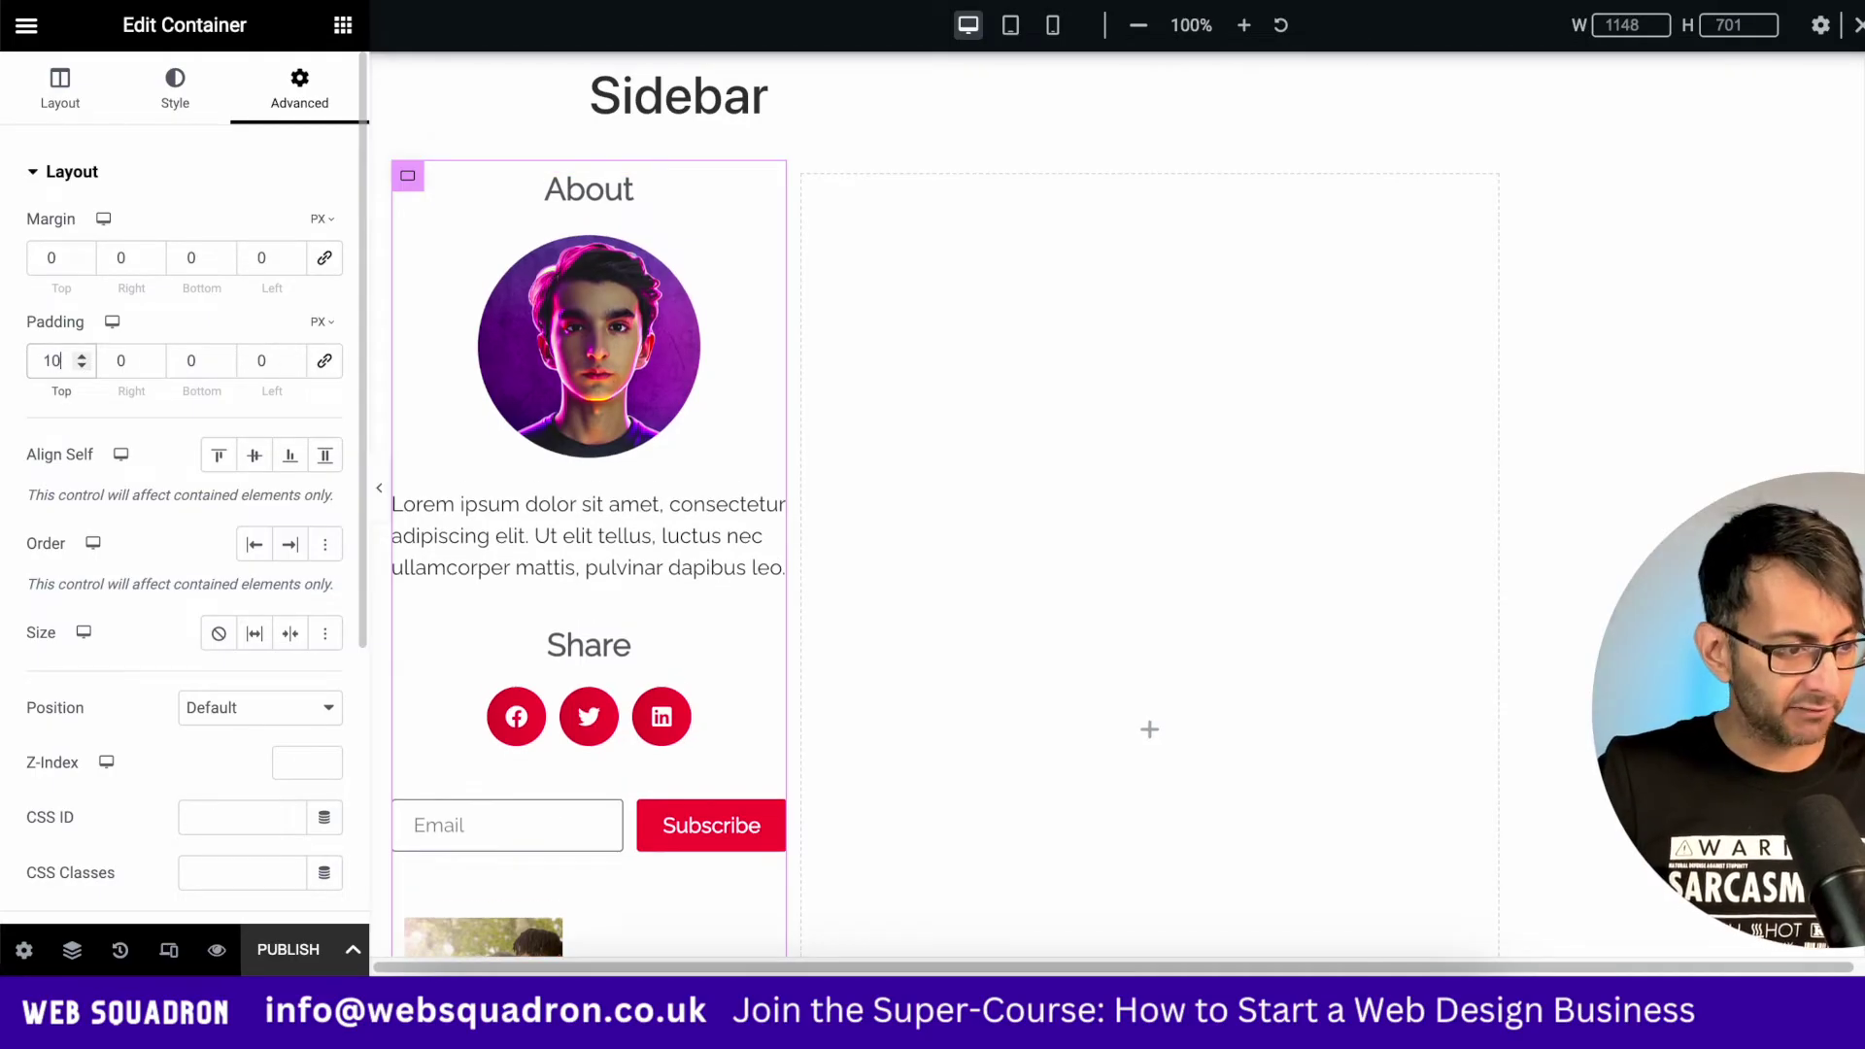
key("Tab")
key("Tab")
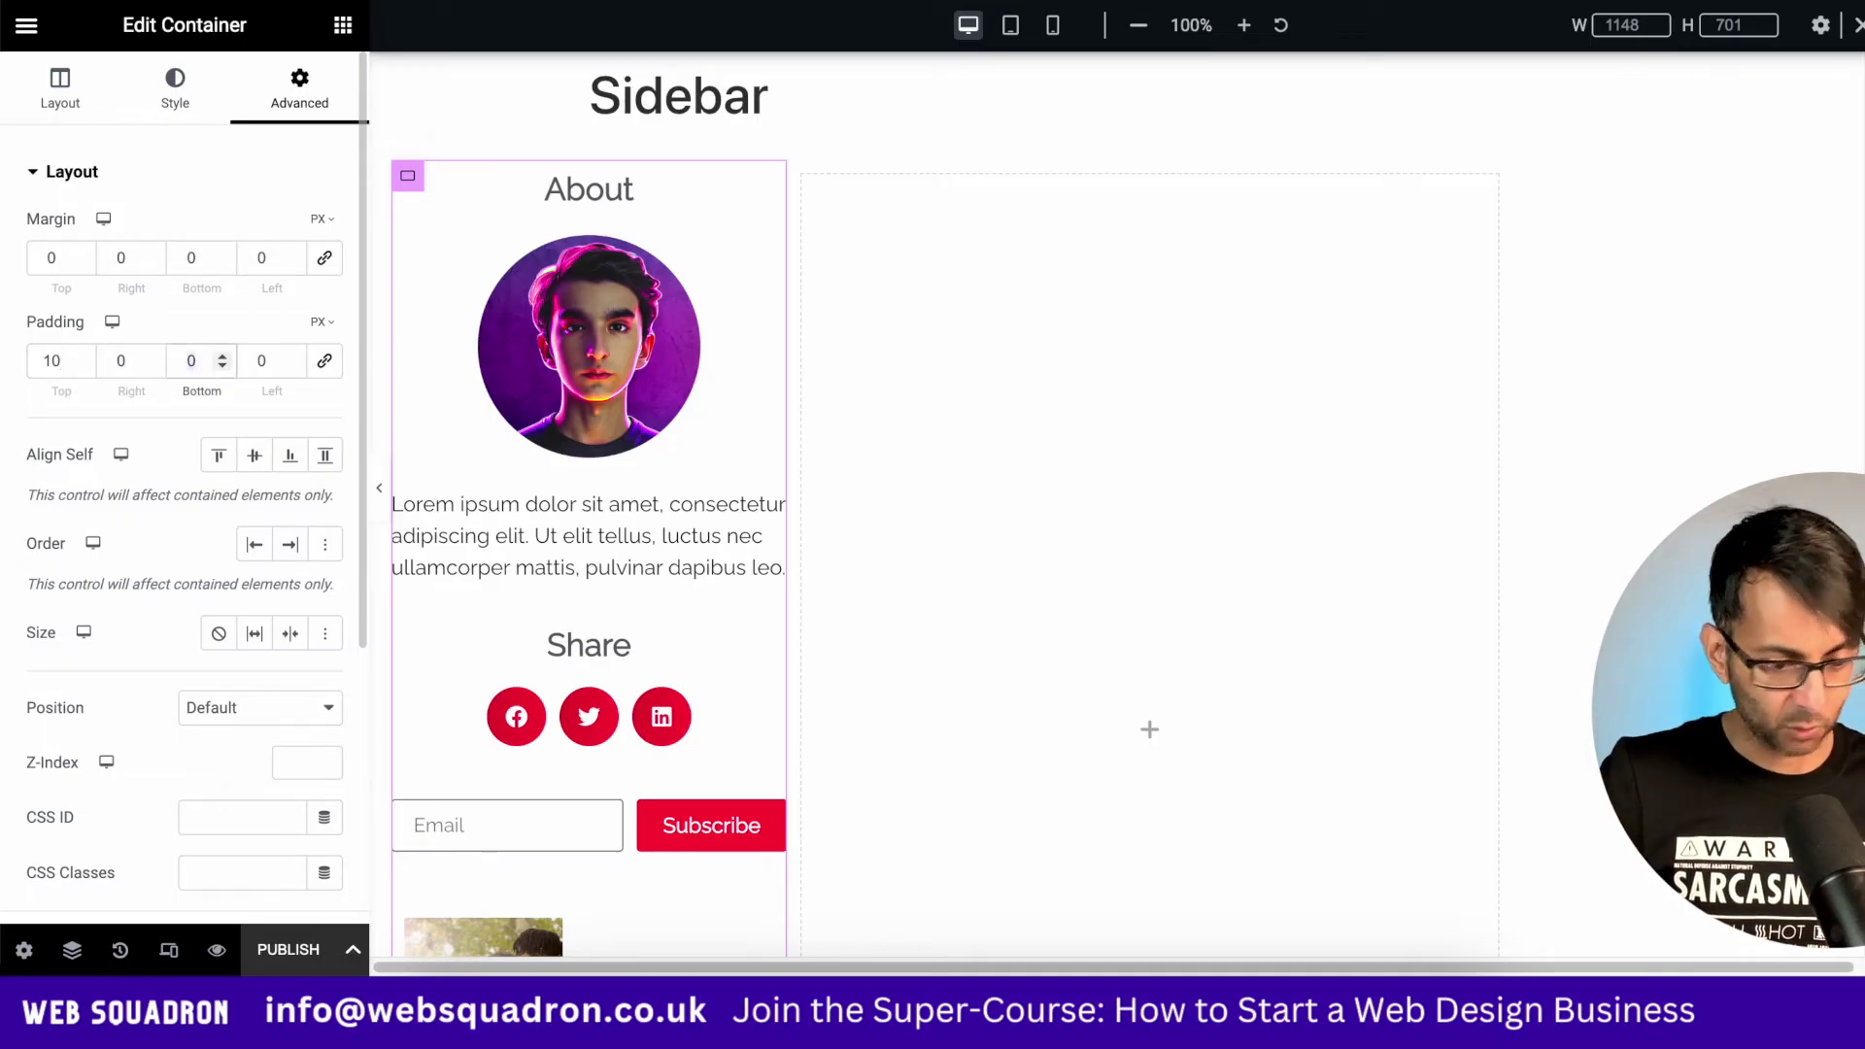
type("40")
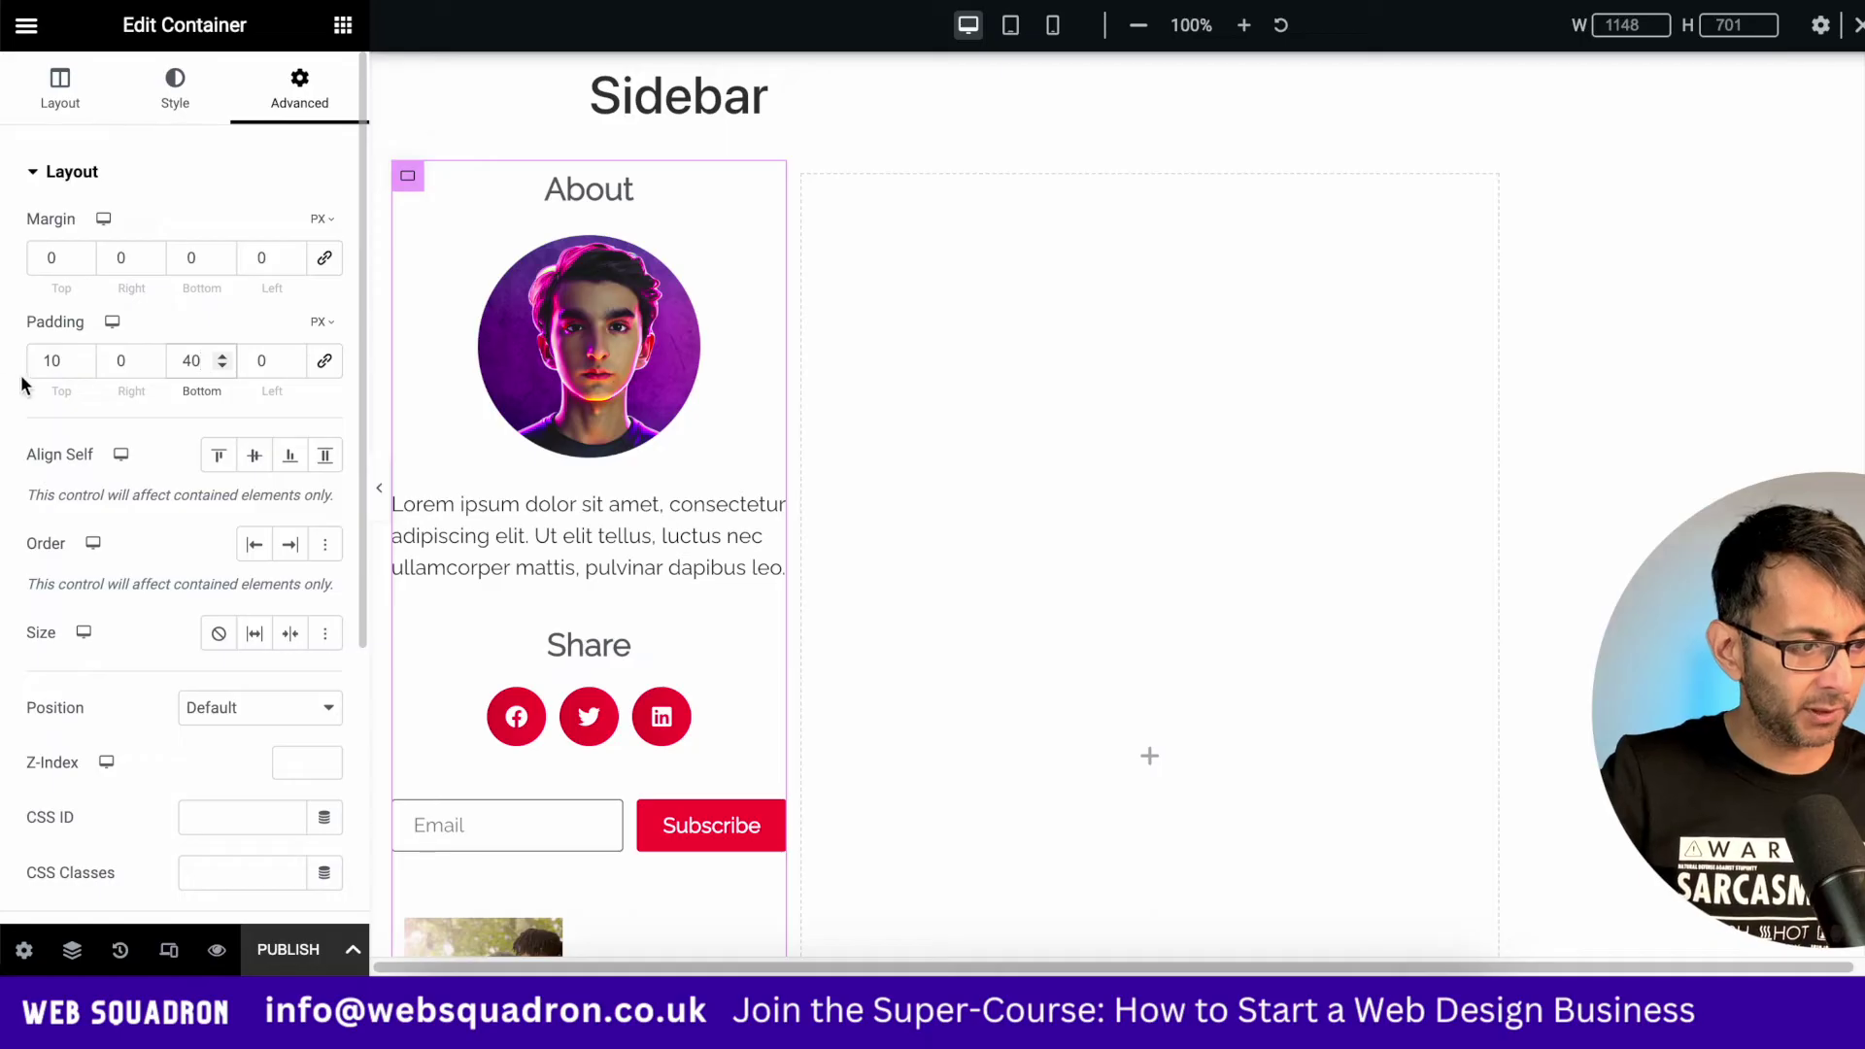
left_click(148, 364)
type("20")
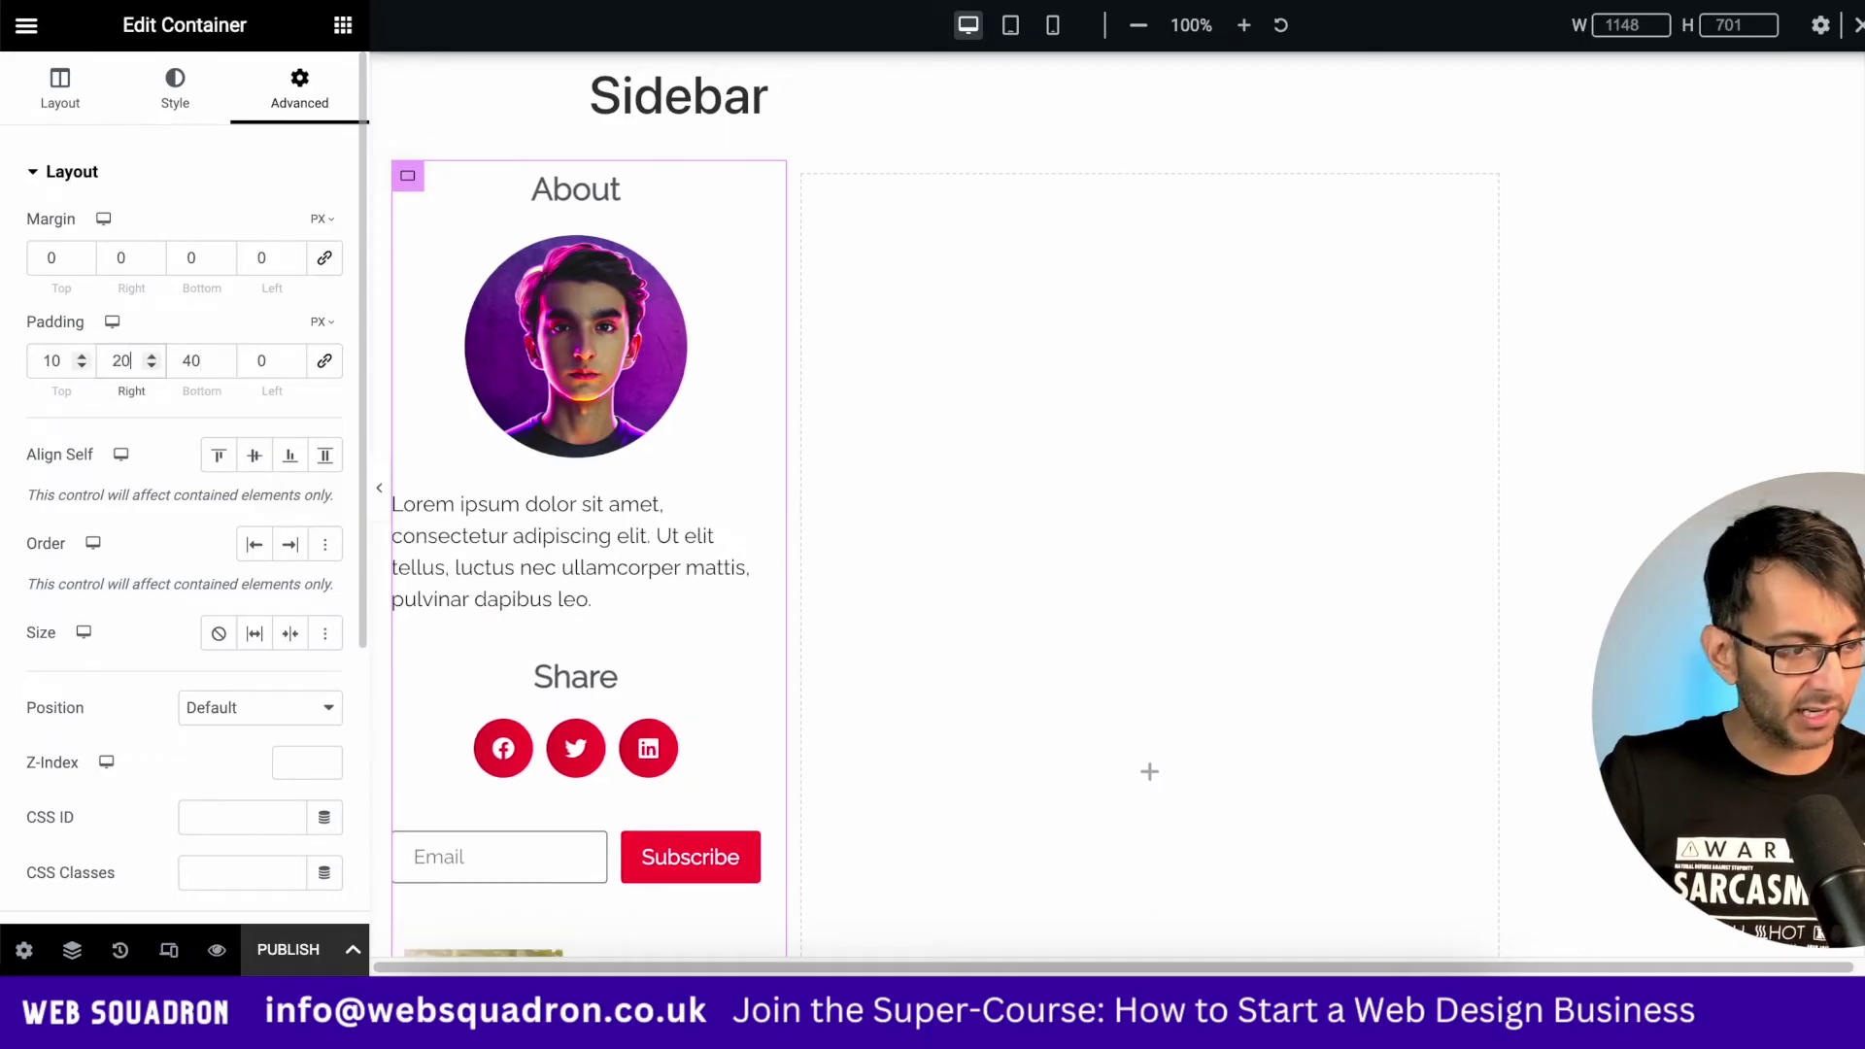
key("Tab")
type("20")
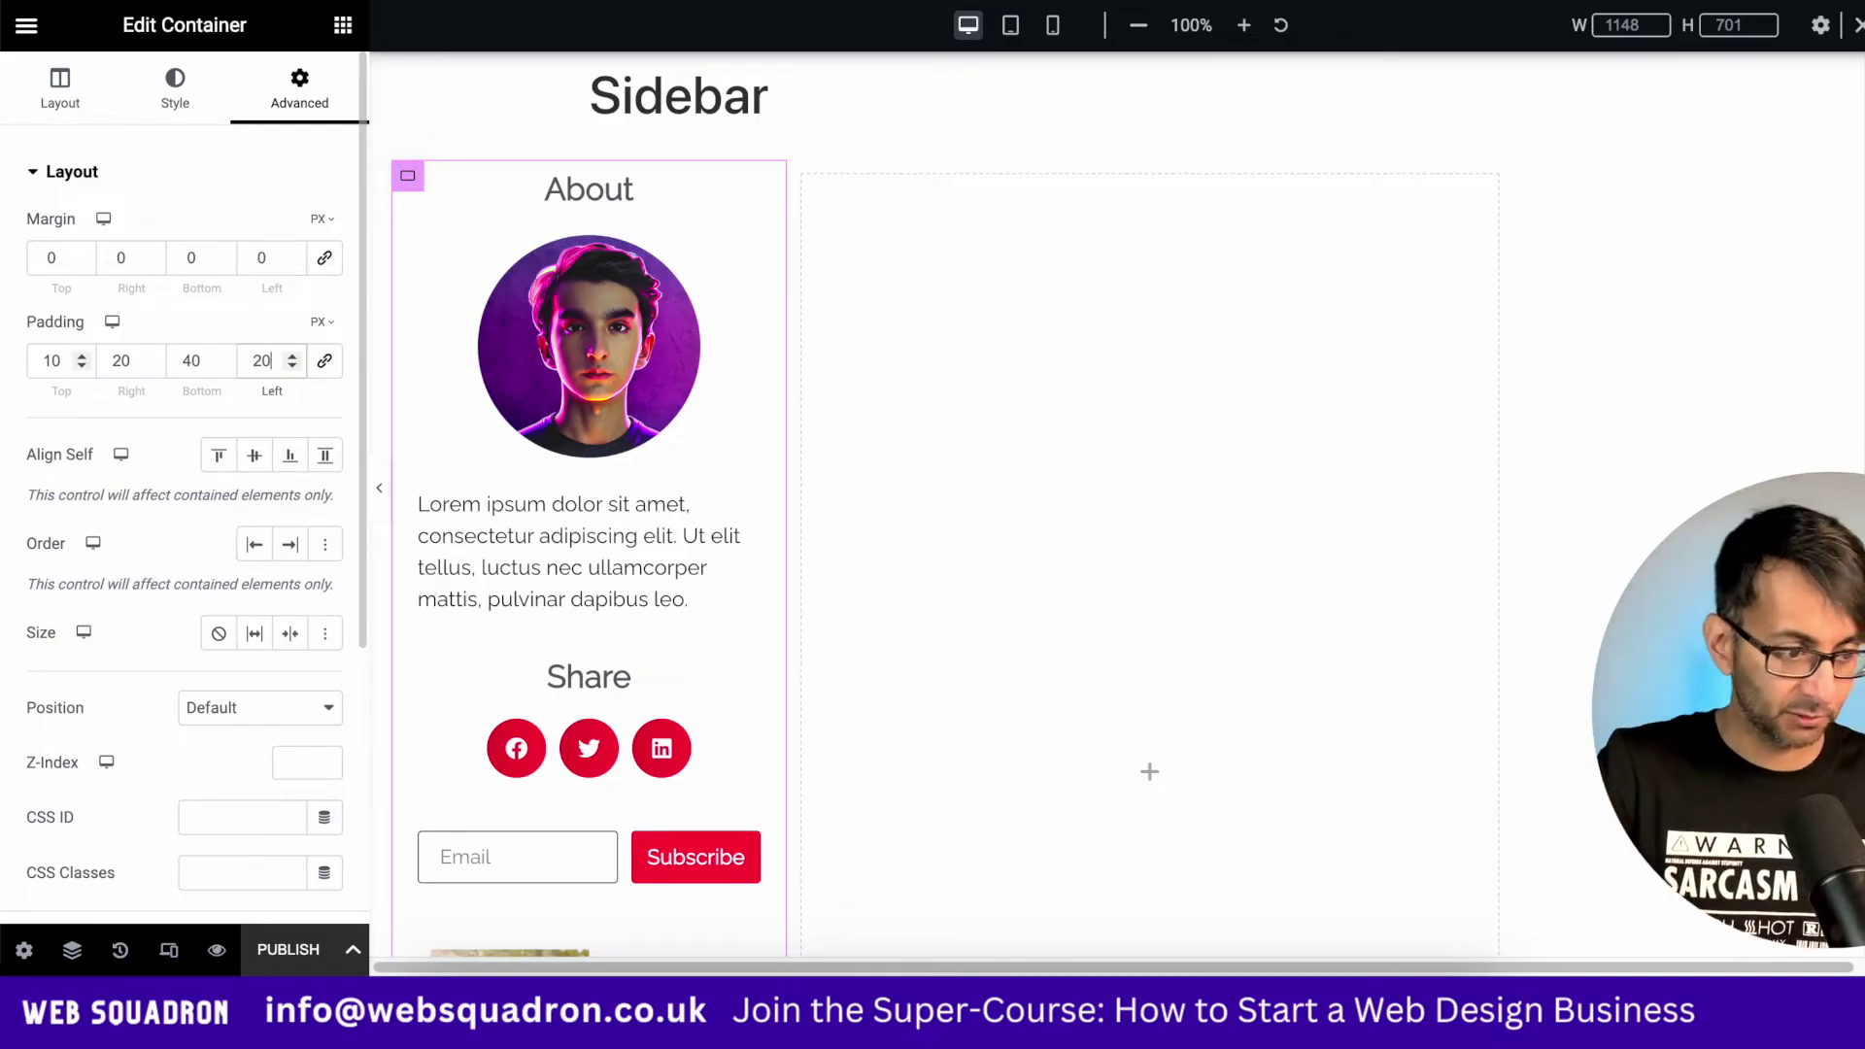
Check the sidebar at mobile width, return to desktop, and publish the template
left_click(1052, 25)
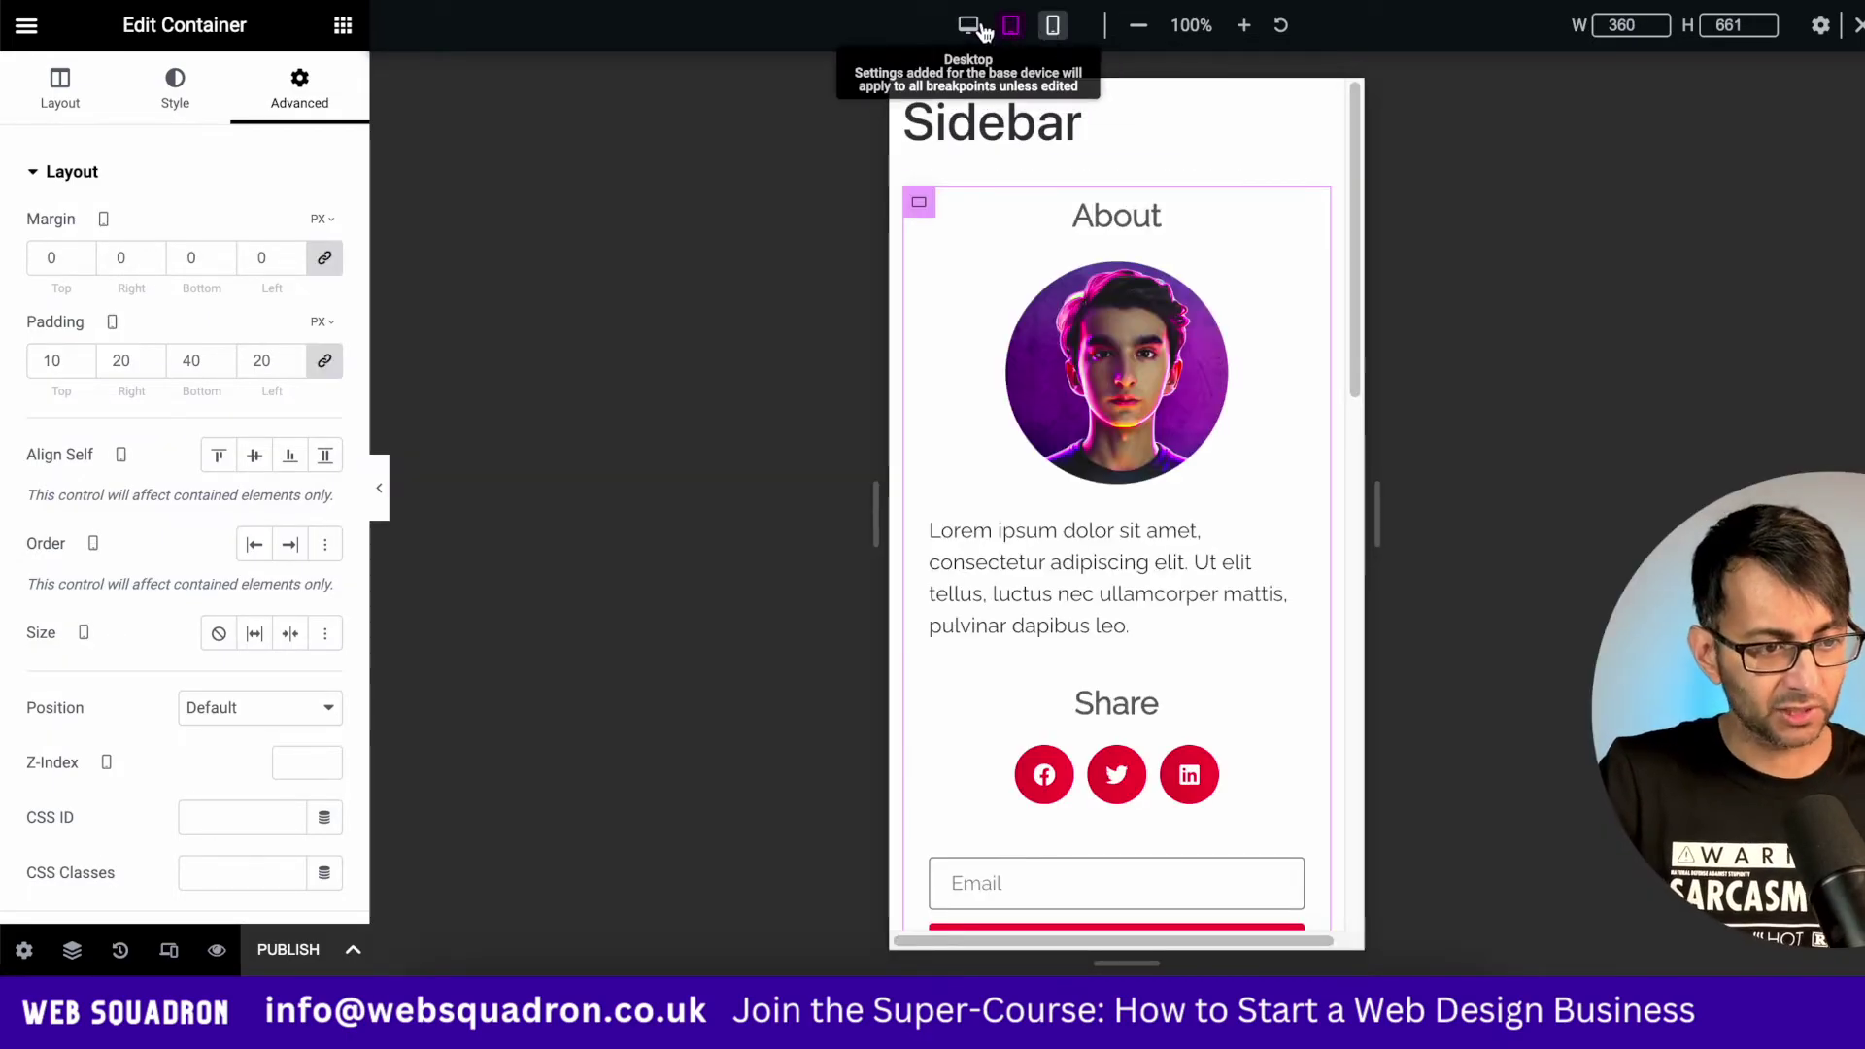
left_click(969, 25)
left_click(284, 951)
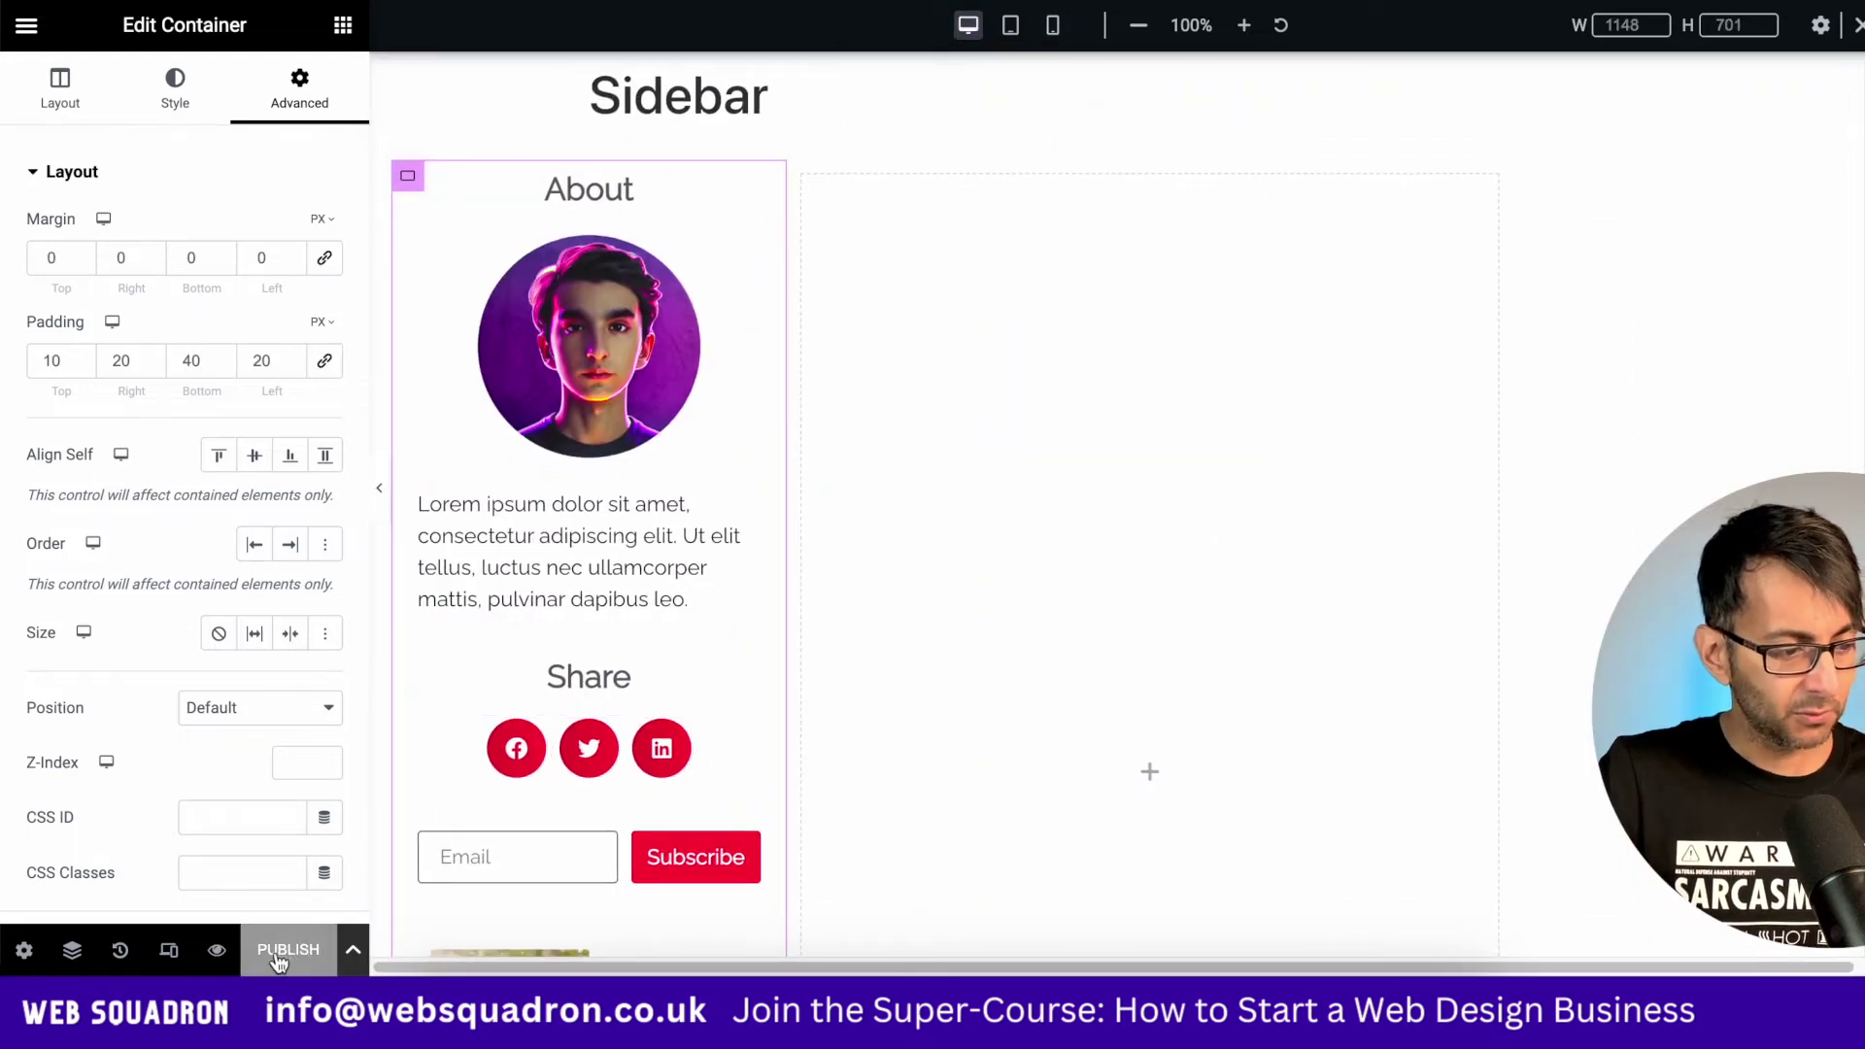
left_click(72, 950)
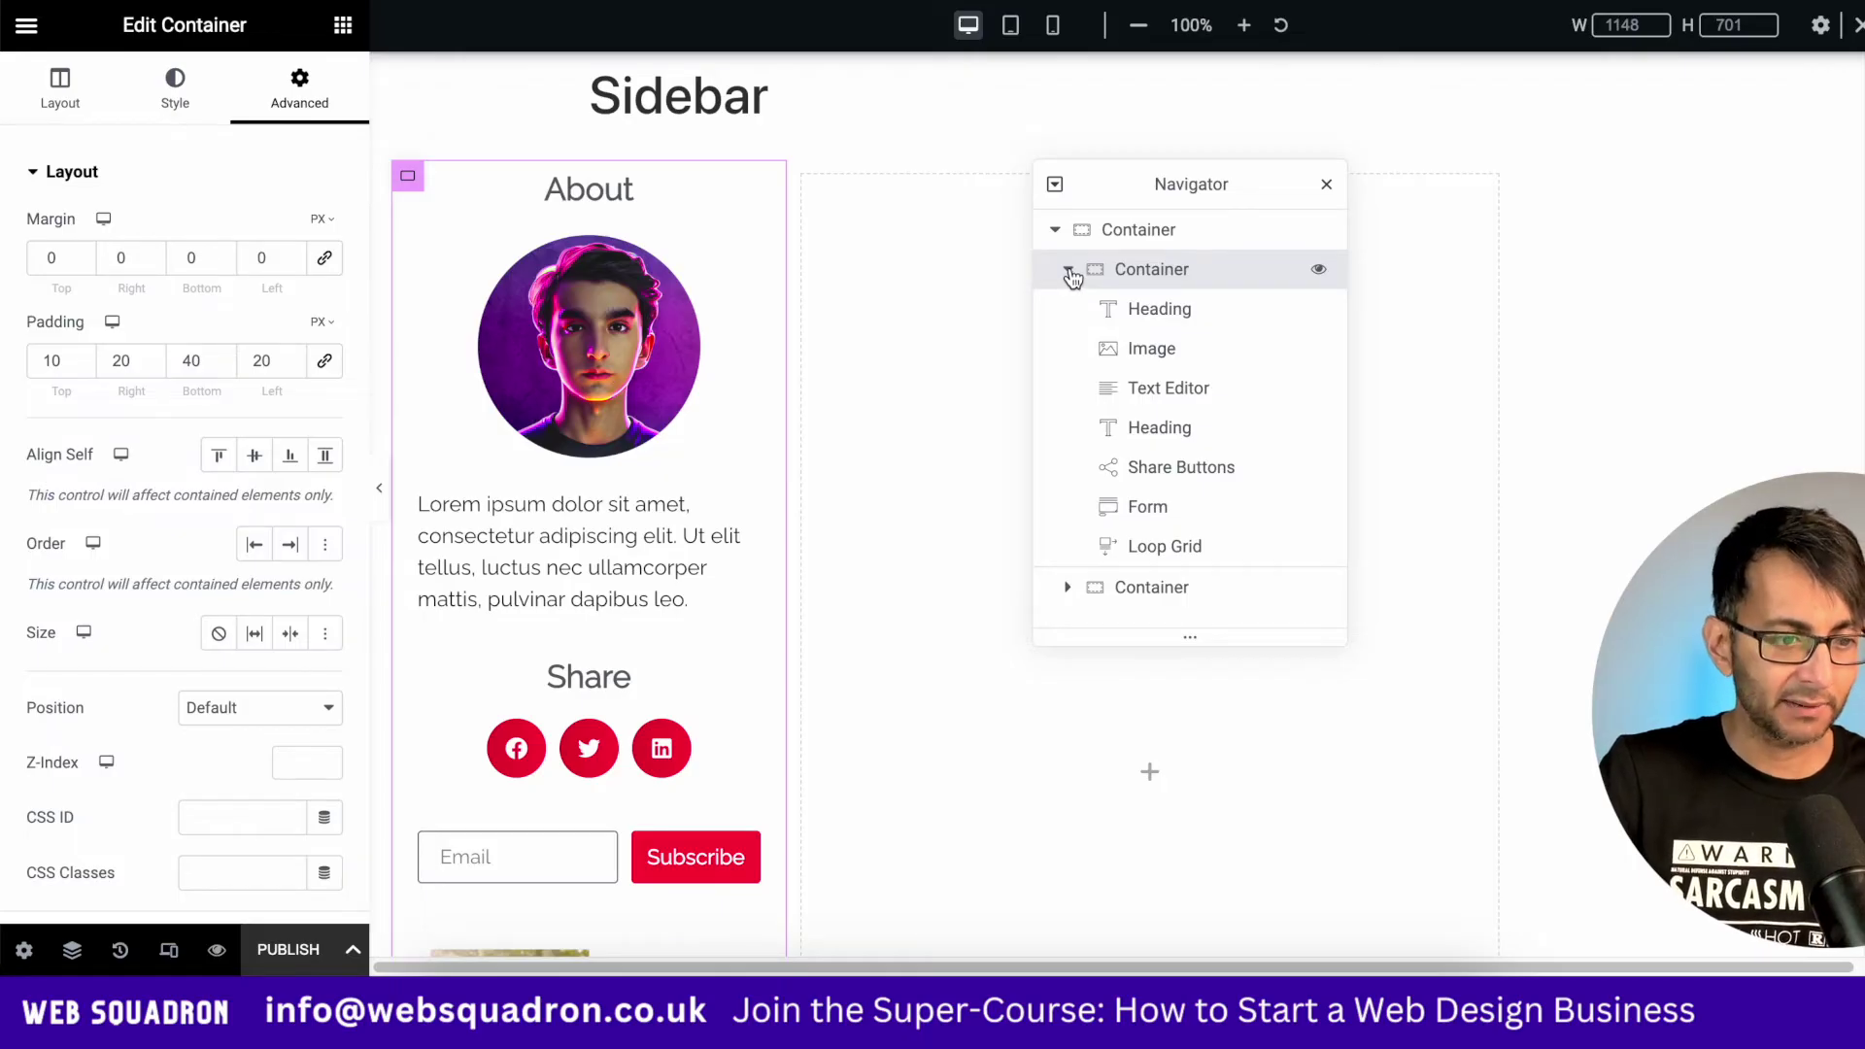
Delete the empty right-hand column container from the Navigator
left_click(1108, 233)
left_click(1156, 277)
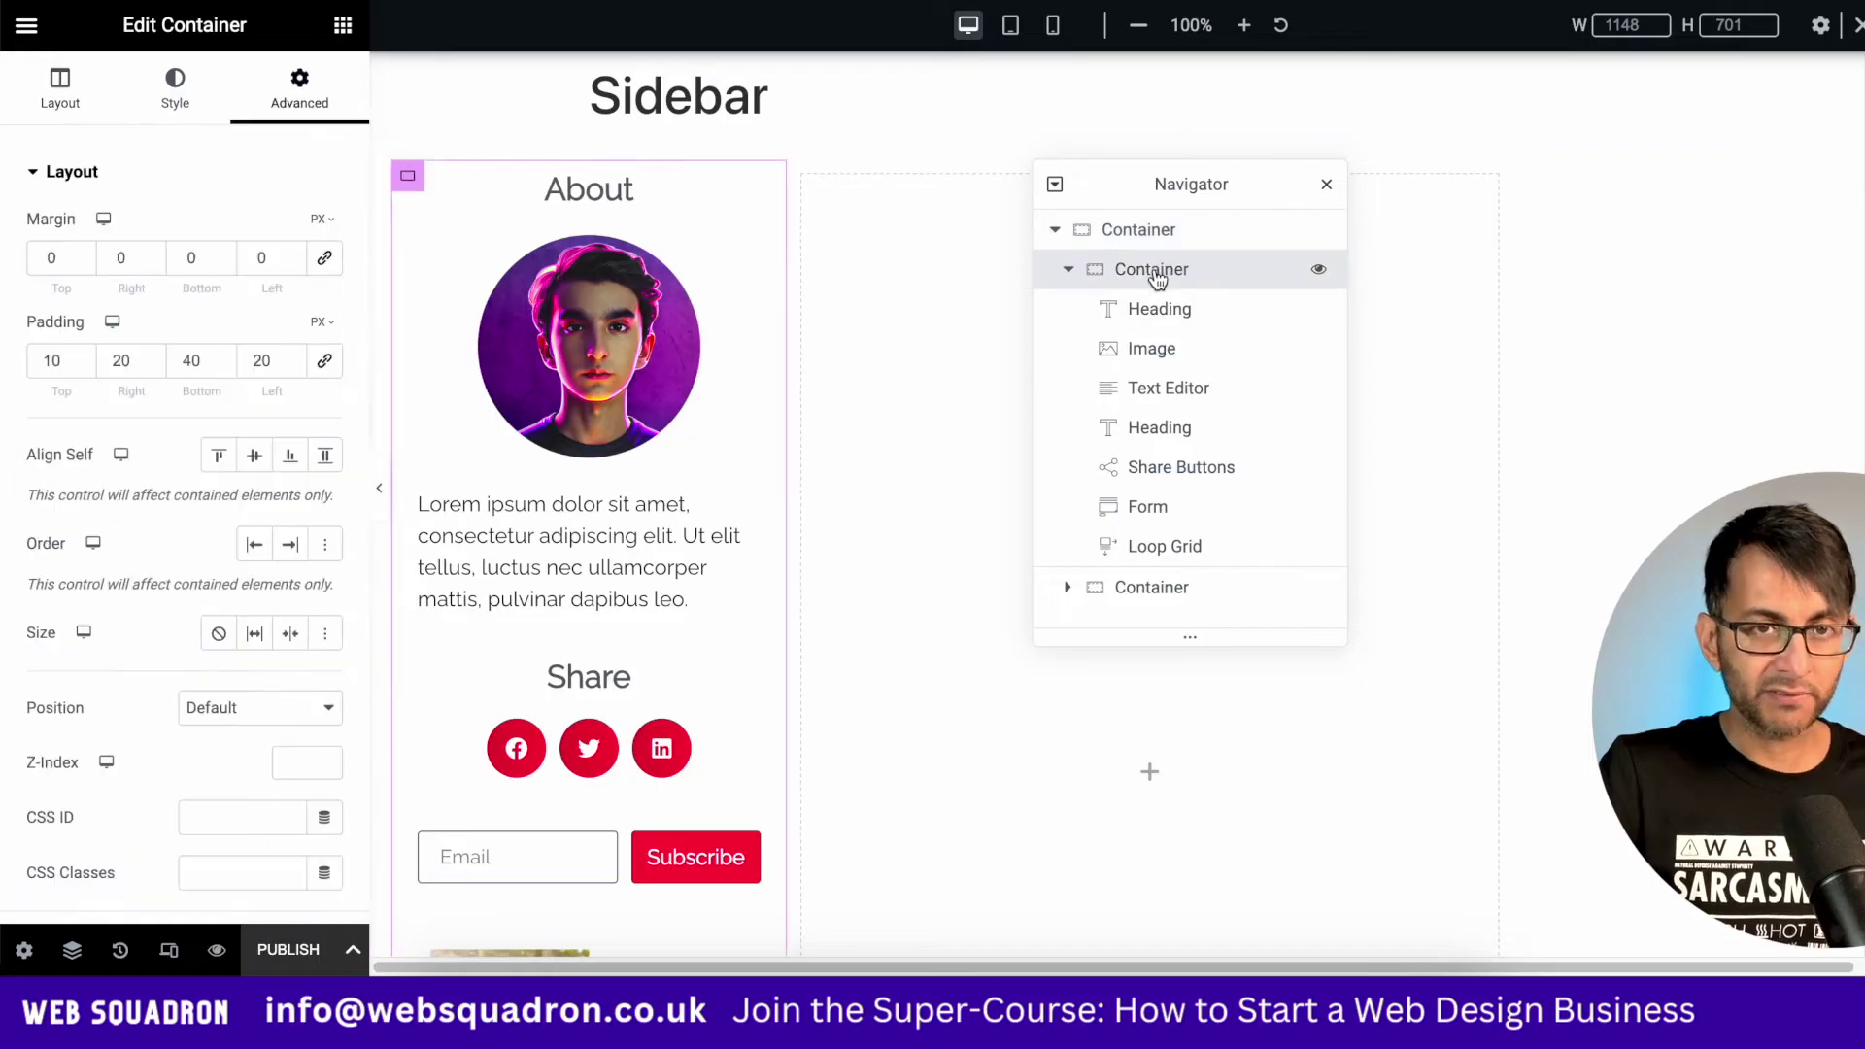
left_click(1068, 269)
left_click(1152, 313)
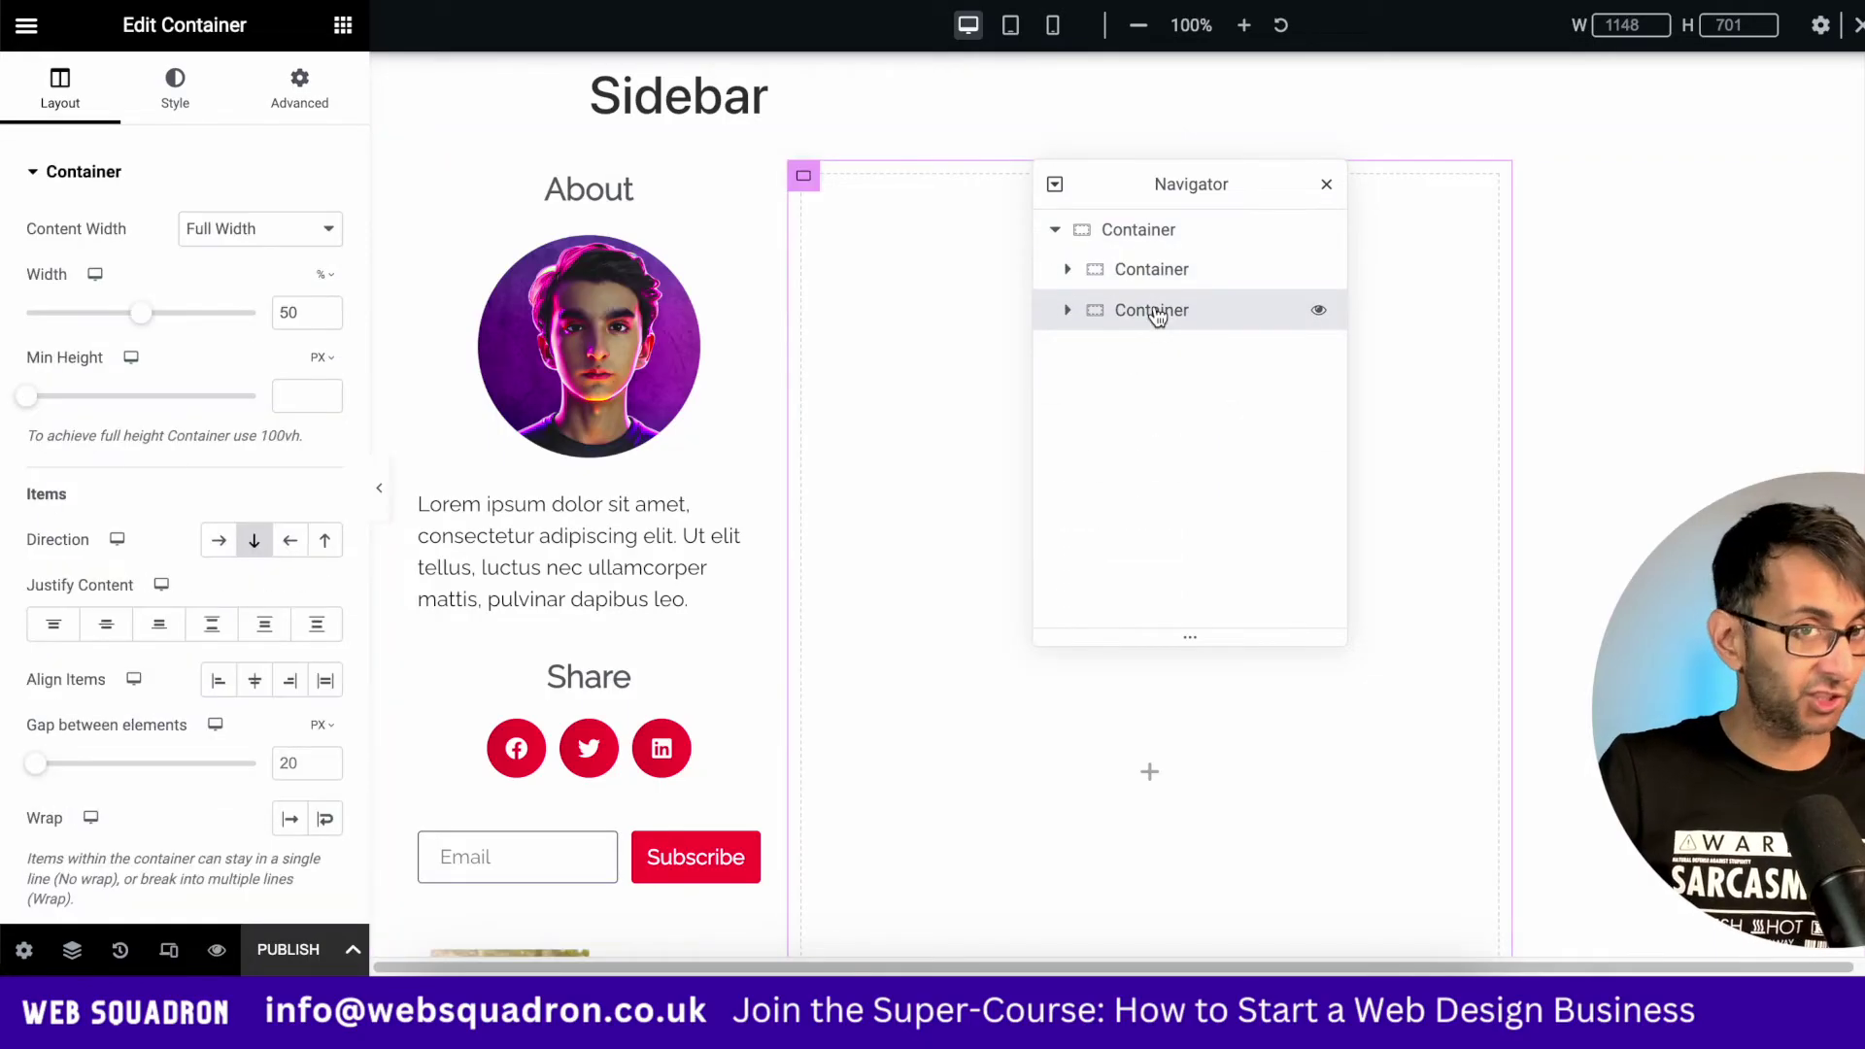
right_click(1157, 313)
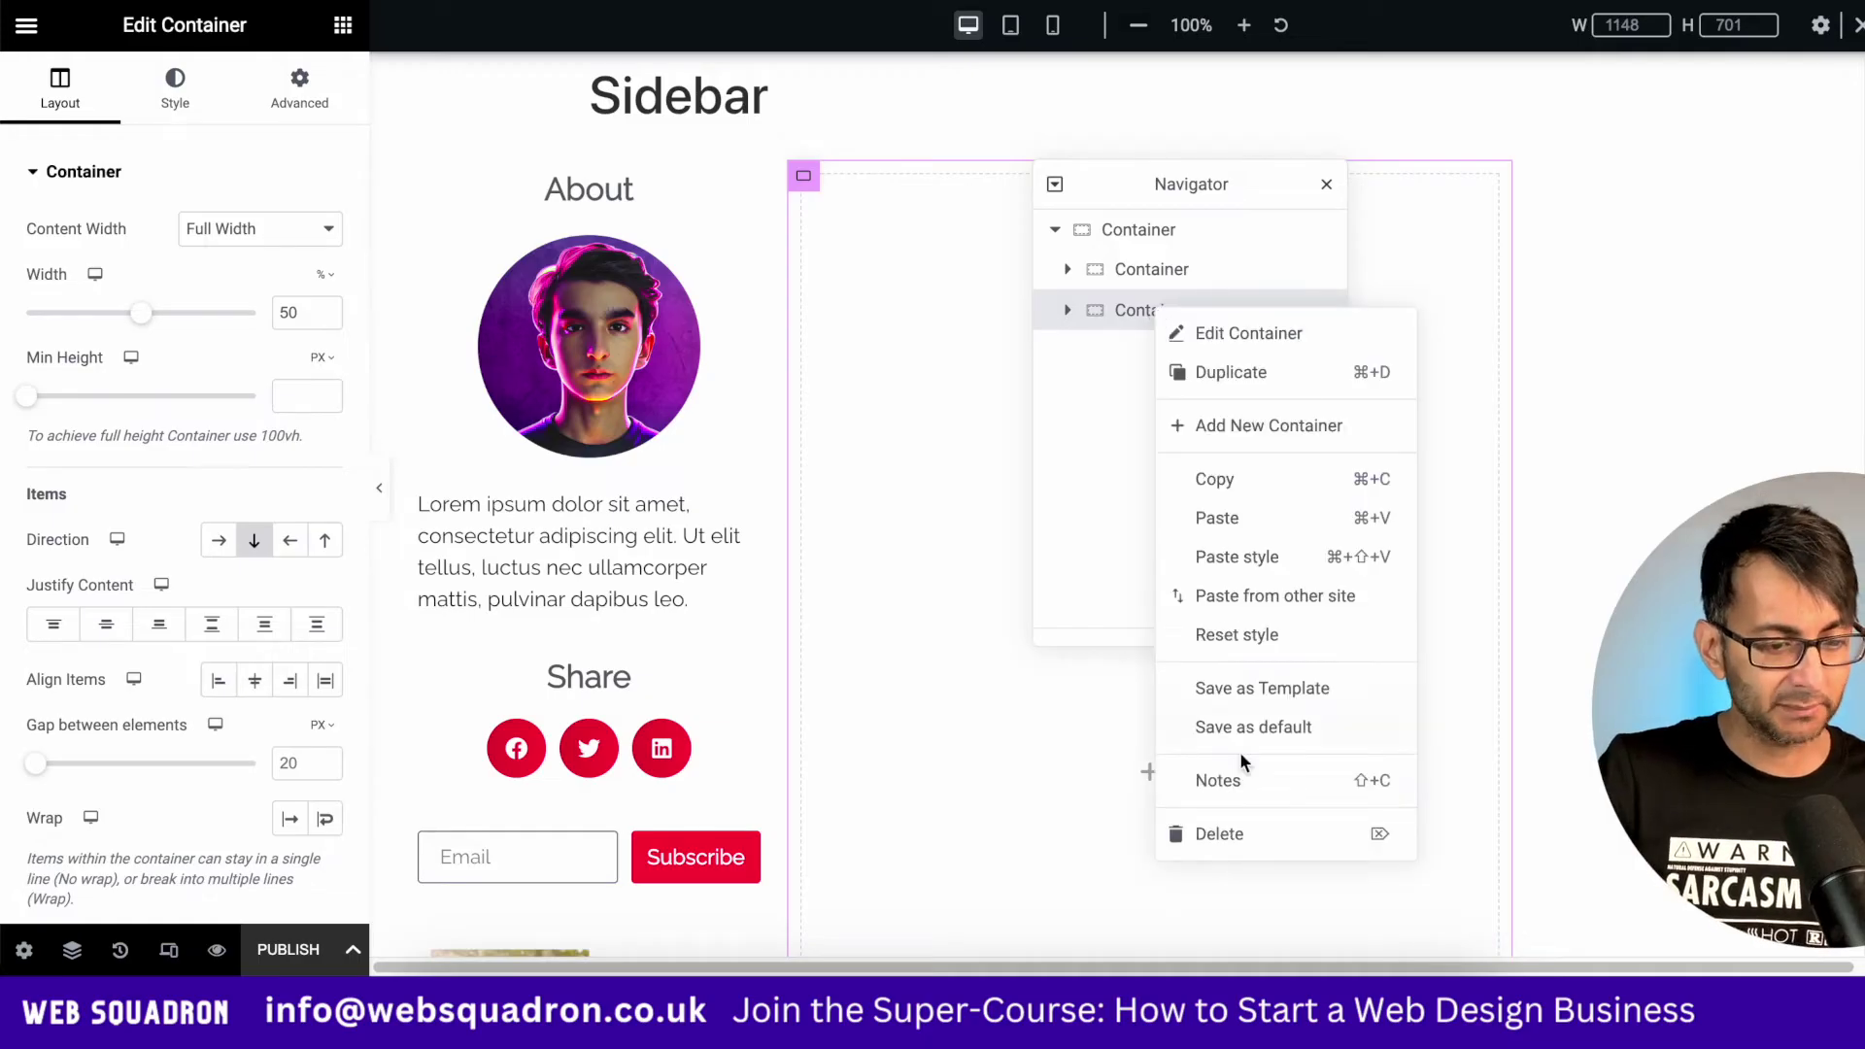
left_click(1269, 840)
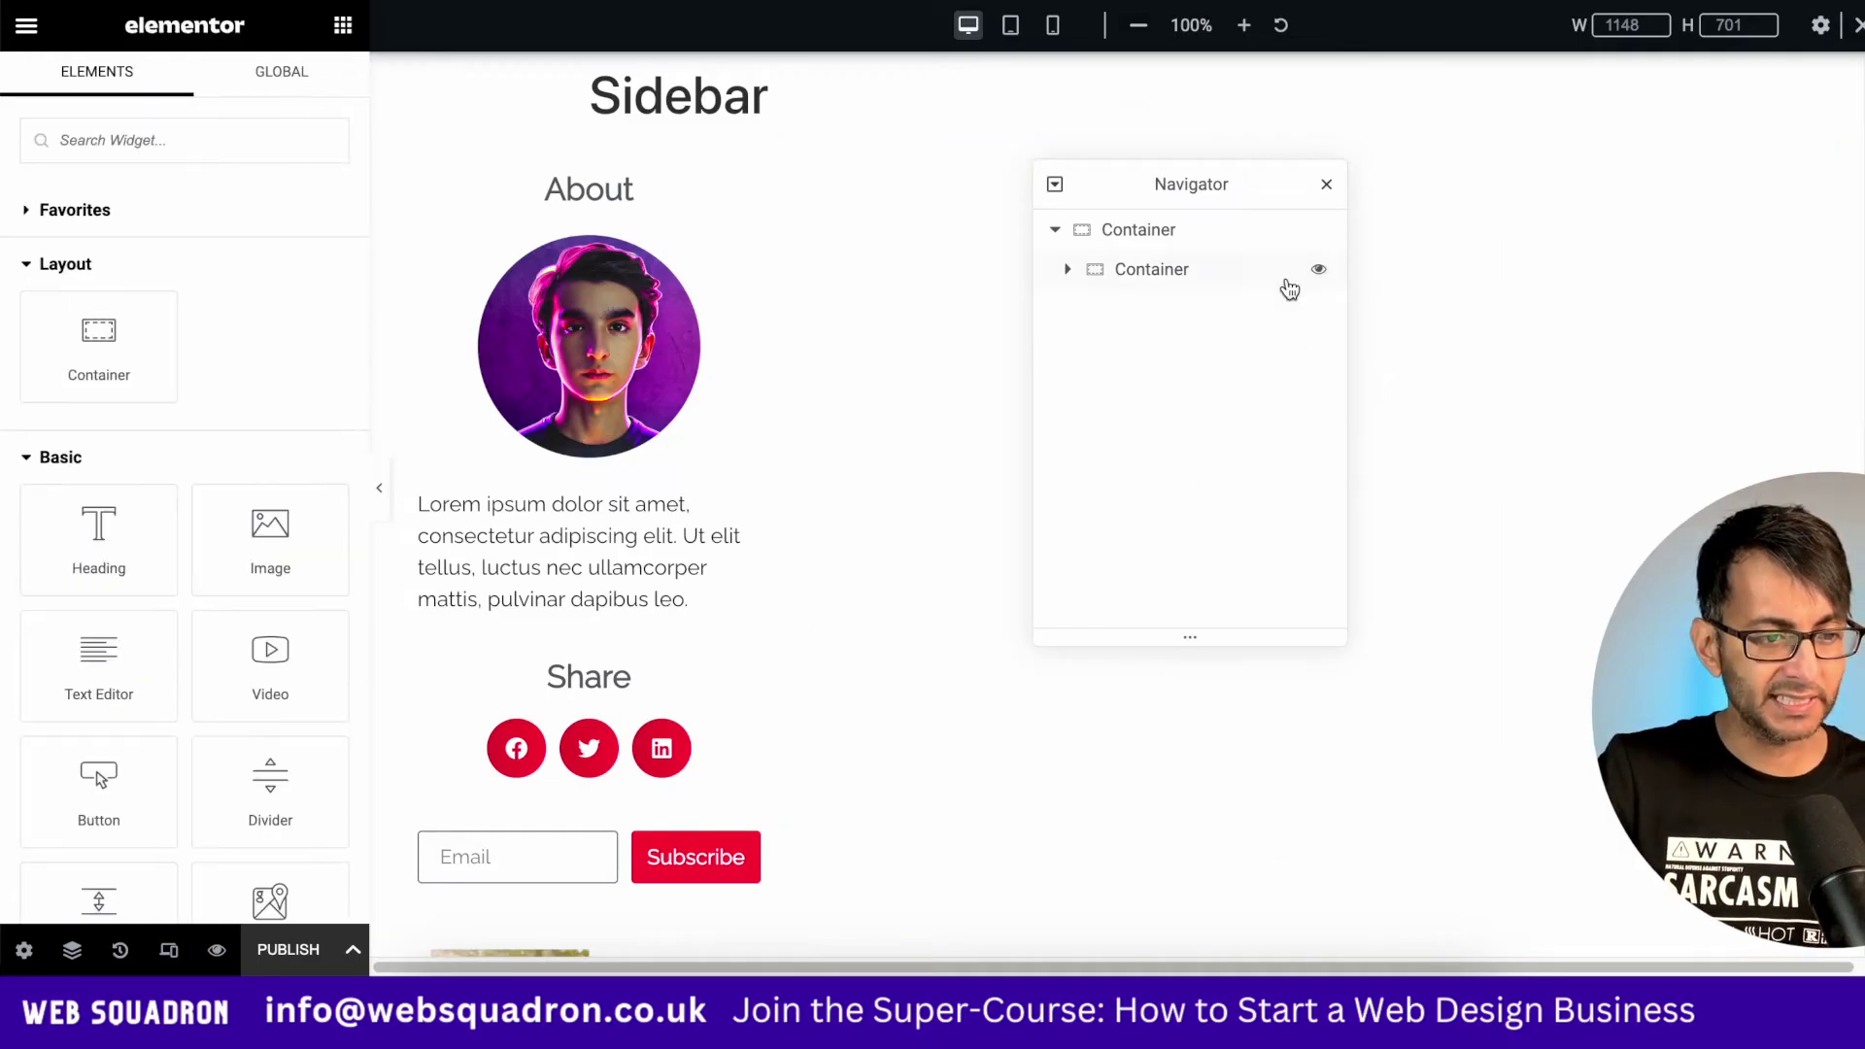
Make the outer container Full Width with its padding set to 0
left_click(1067, 269)
left_click(1200, 234)
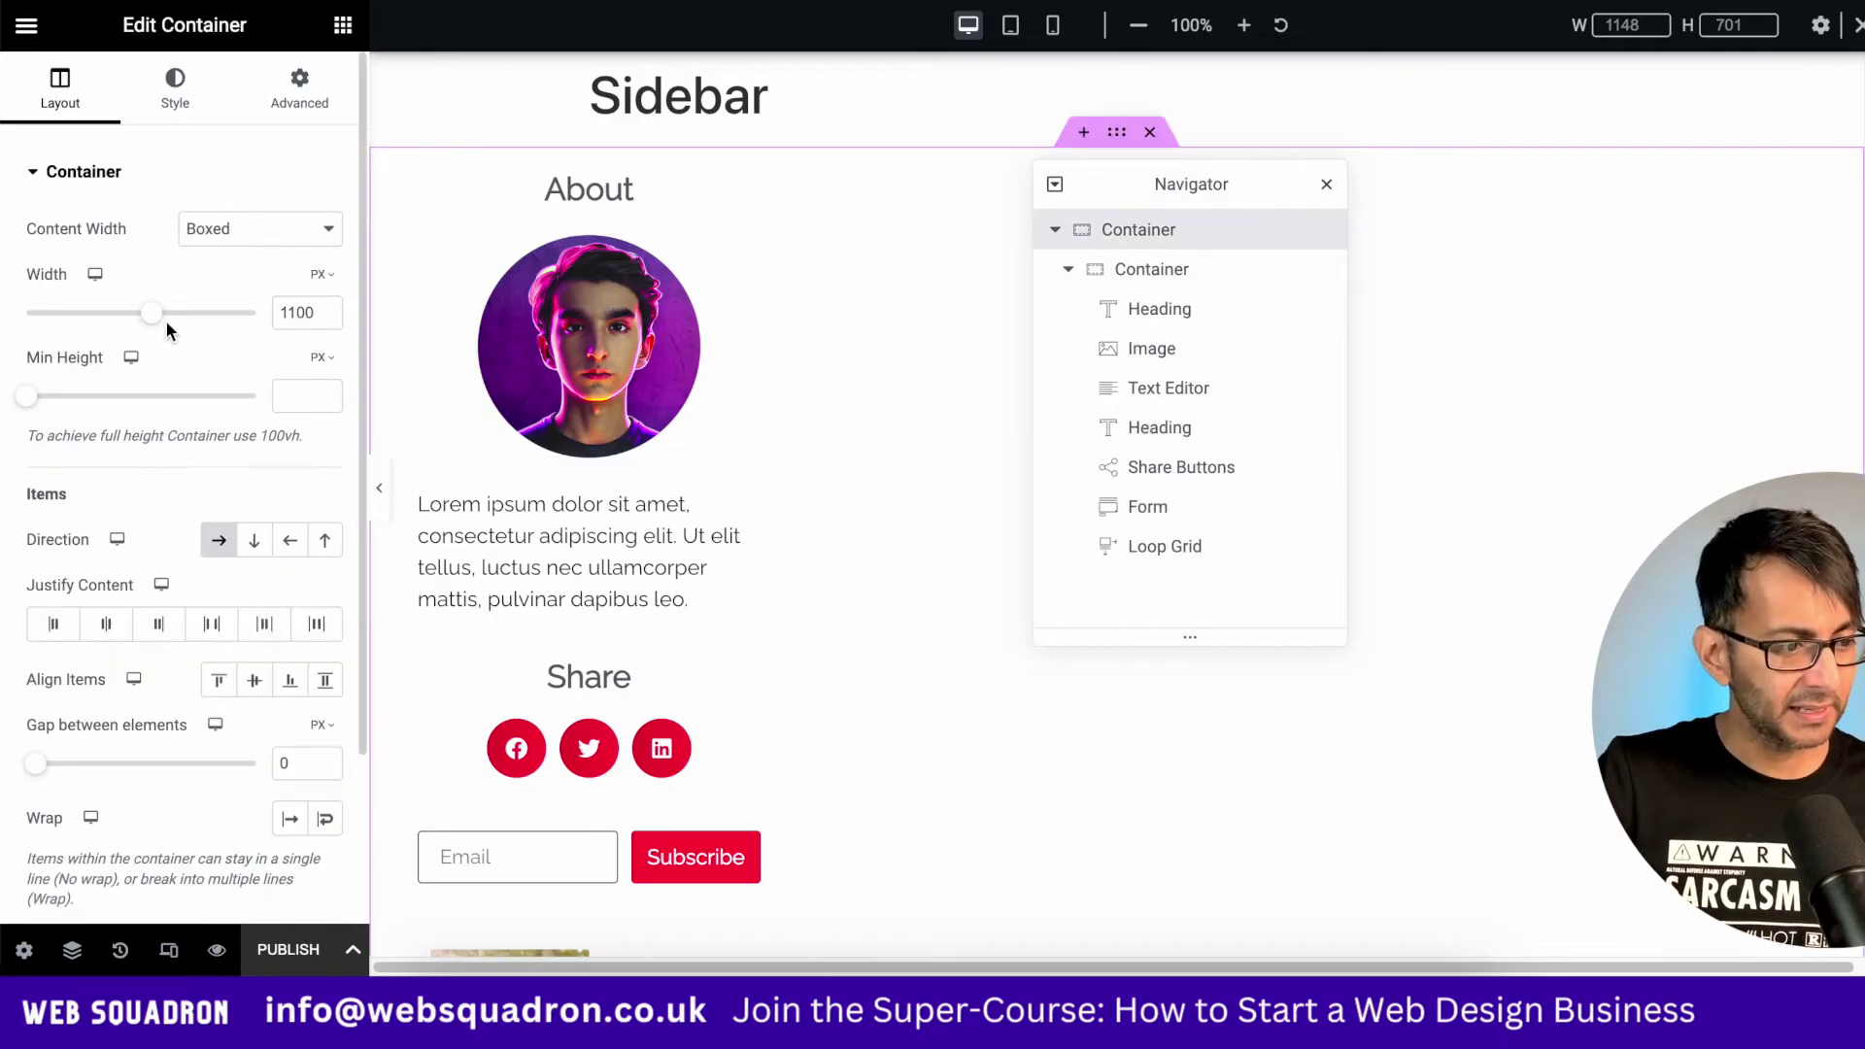
left_click(260, 229)
left_click(266, 266)
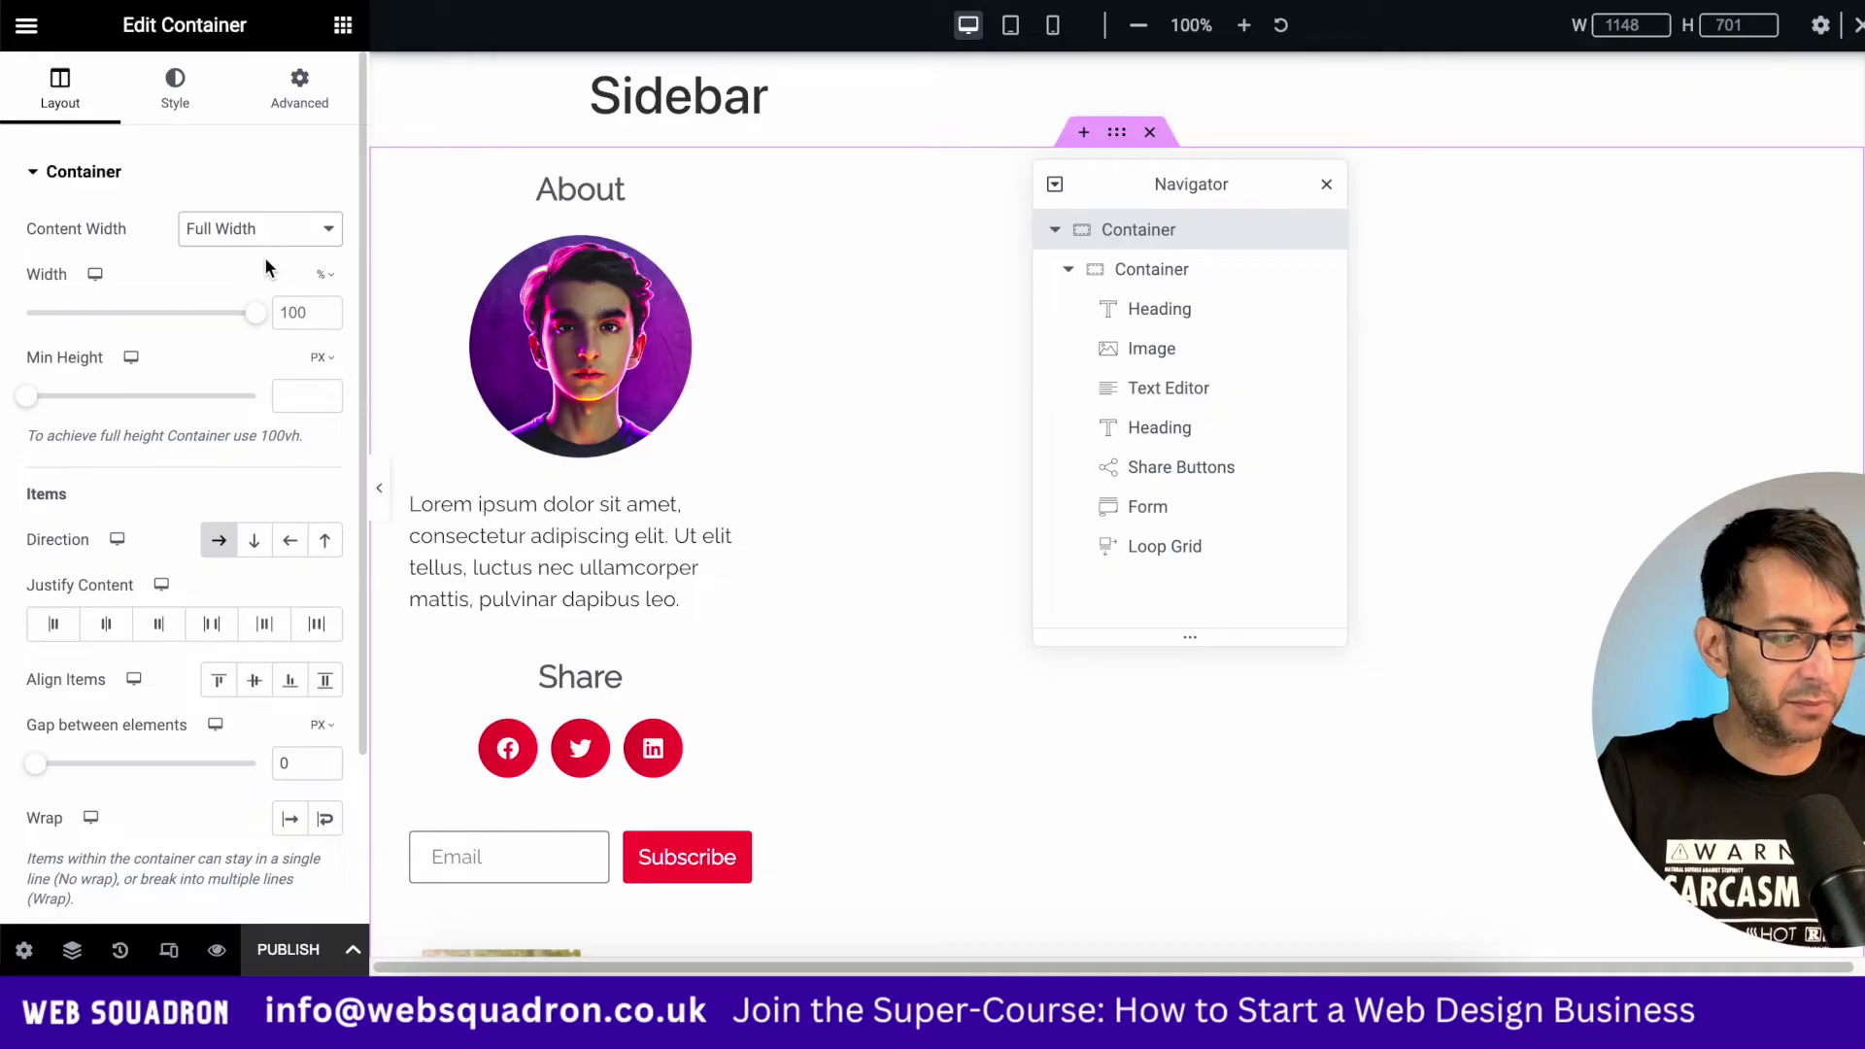
left_click(306, 102)
left_click(322, 352)
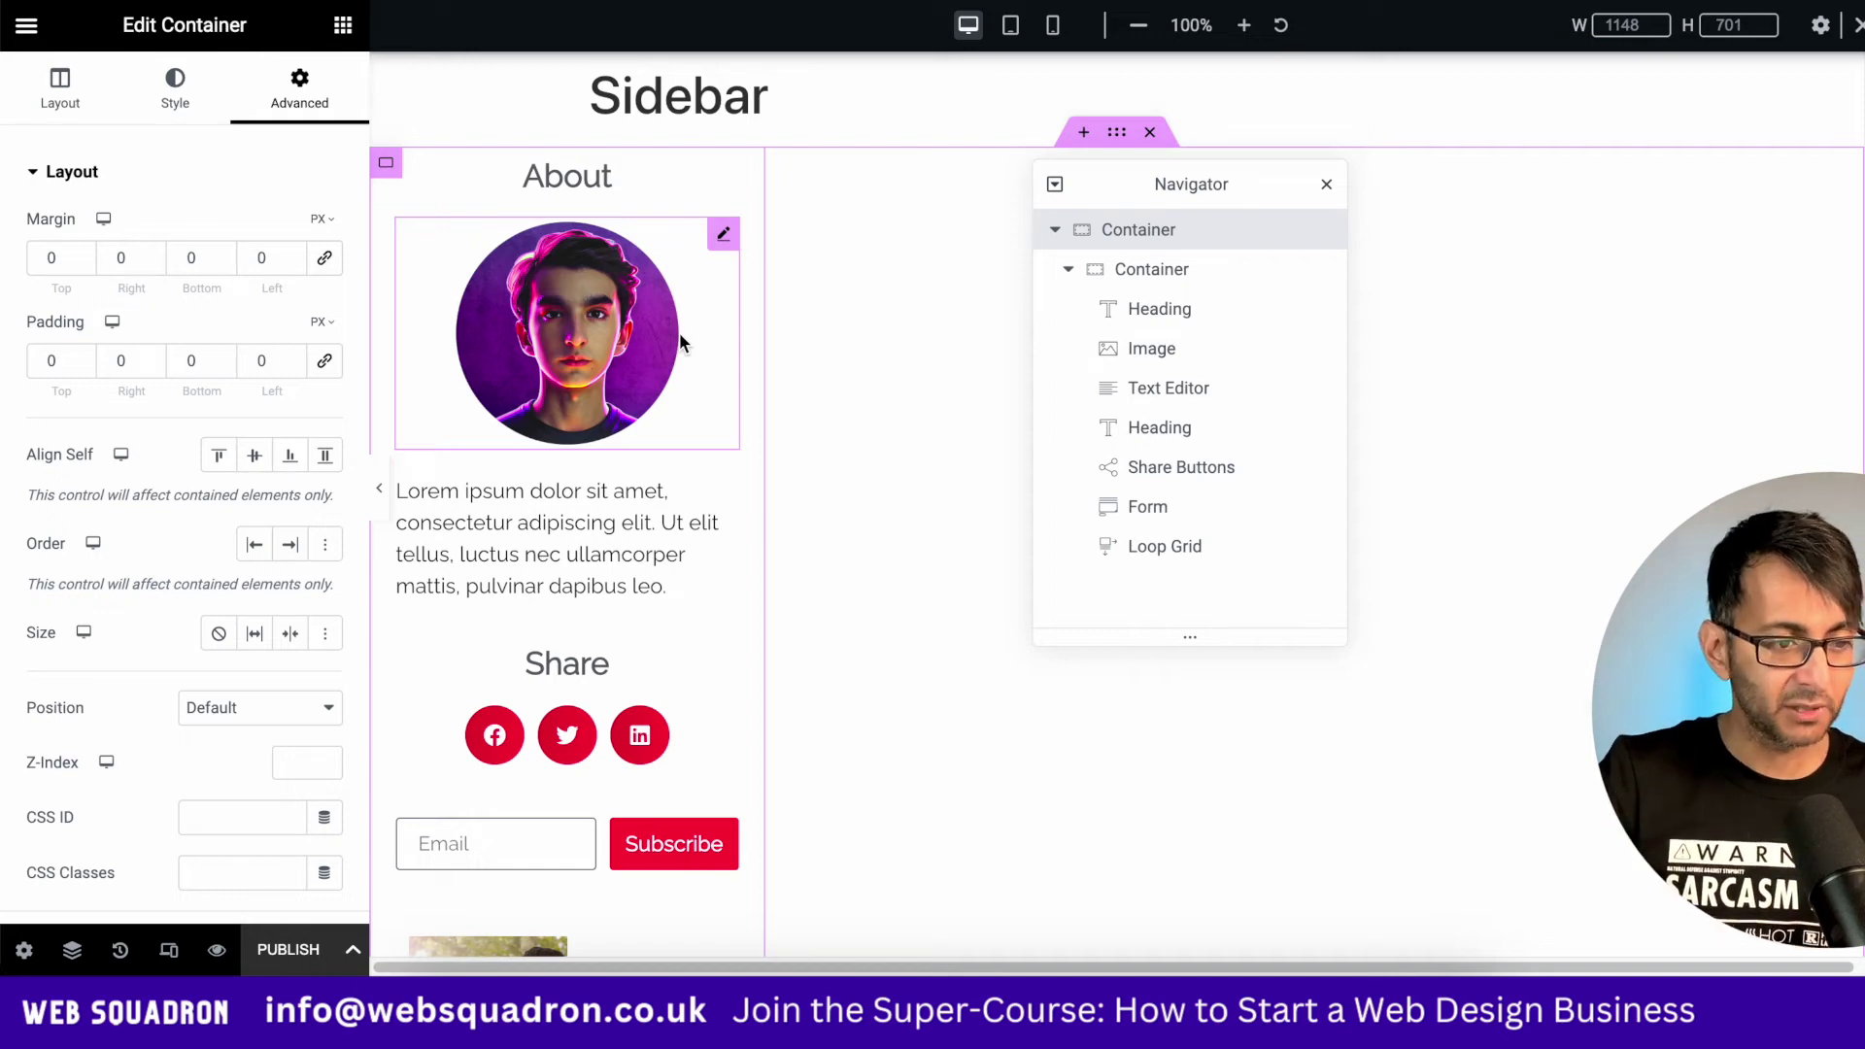
left_click(59, 92)
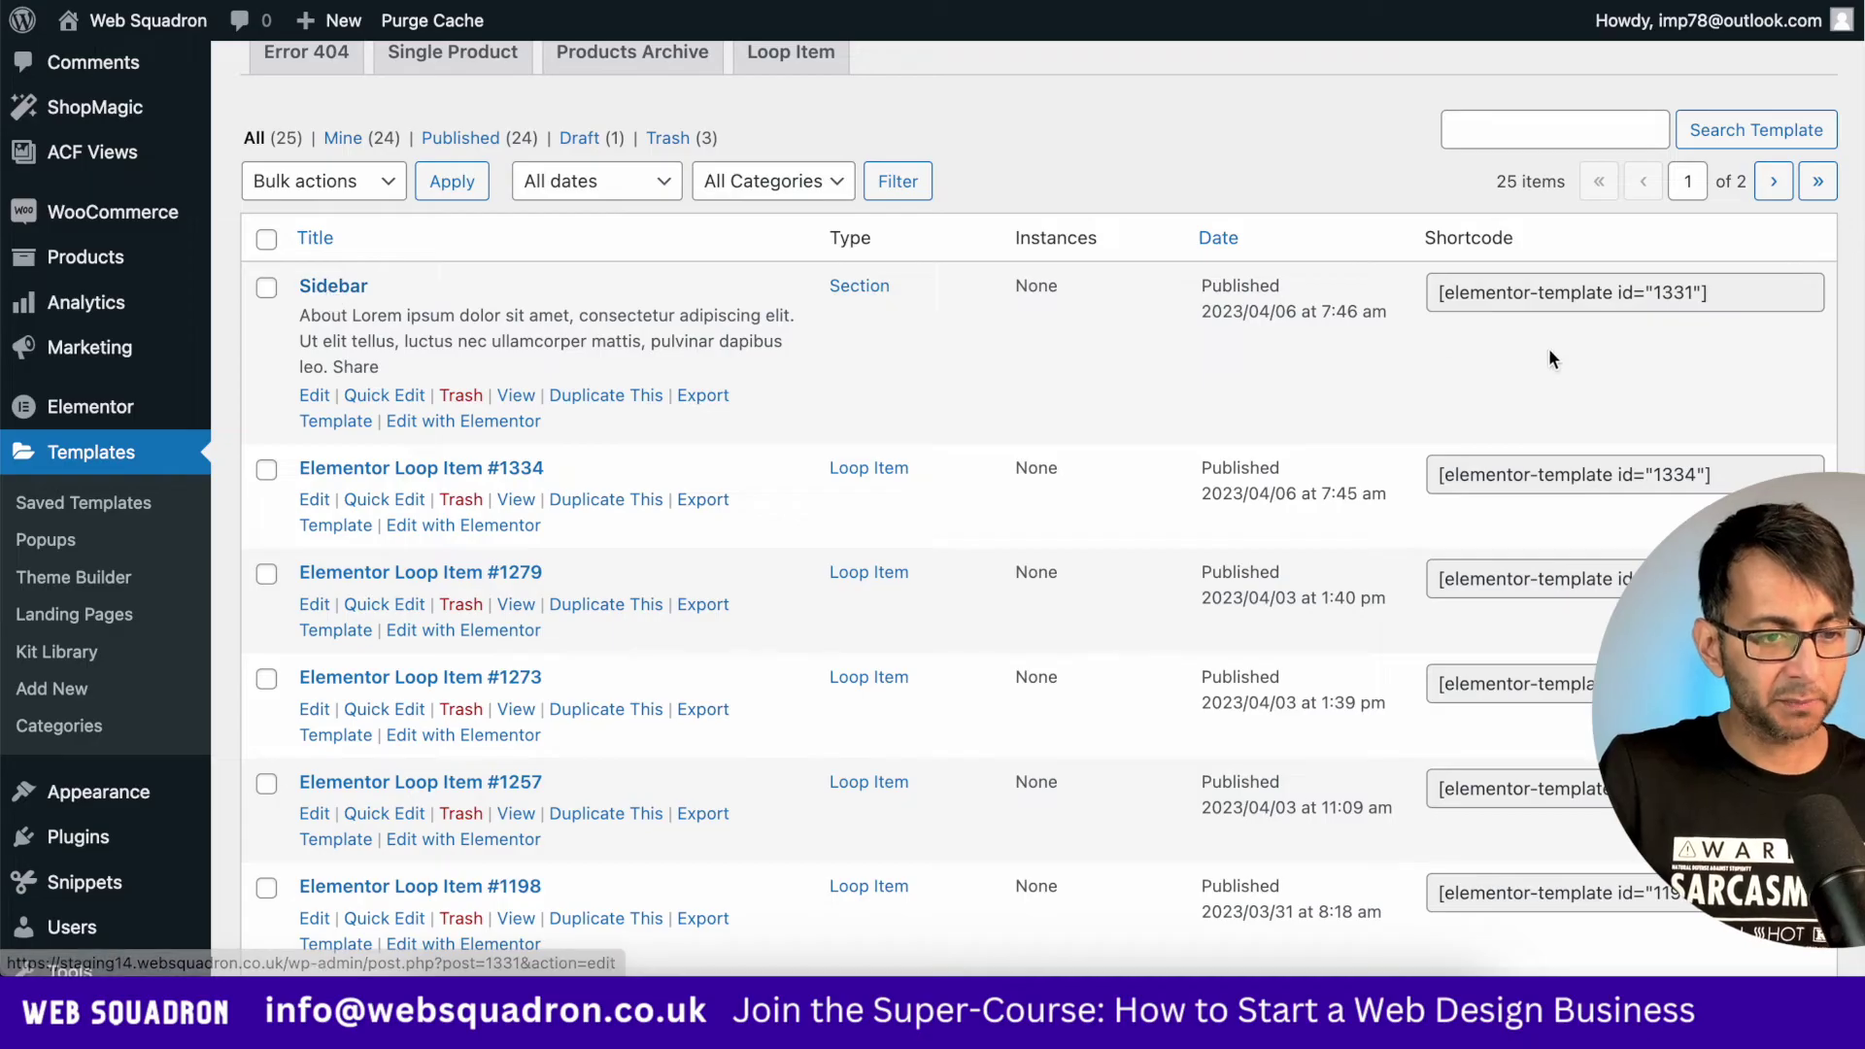
Copy the Sidebar template's shortcode [elementor-template id="1331"] from Saved Templates
left_click(1755, 288)
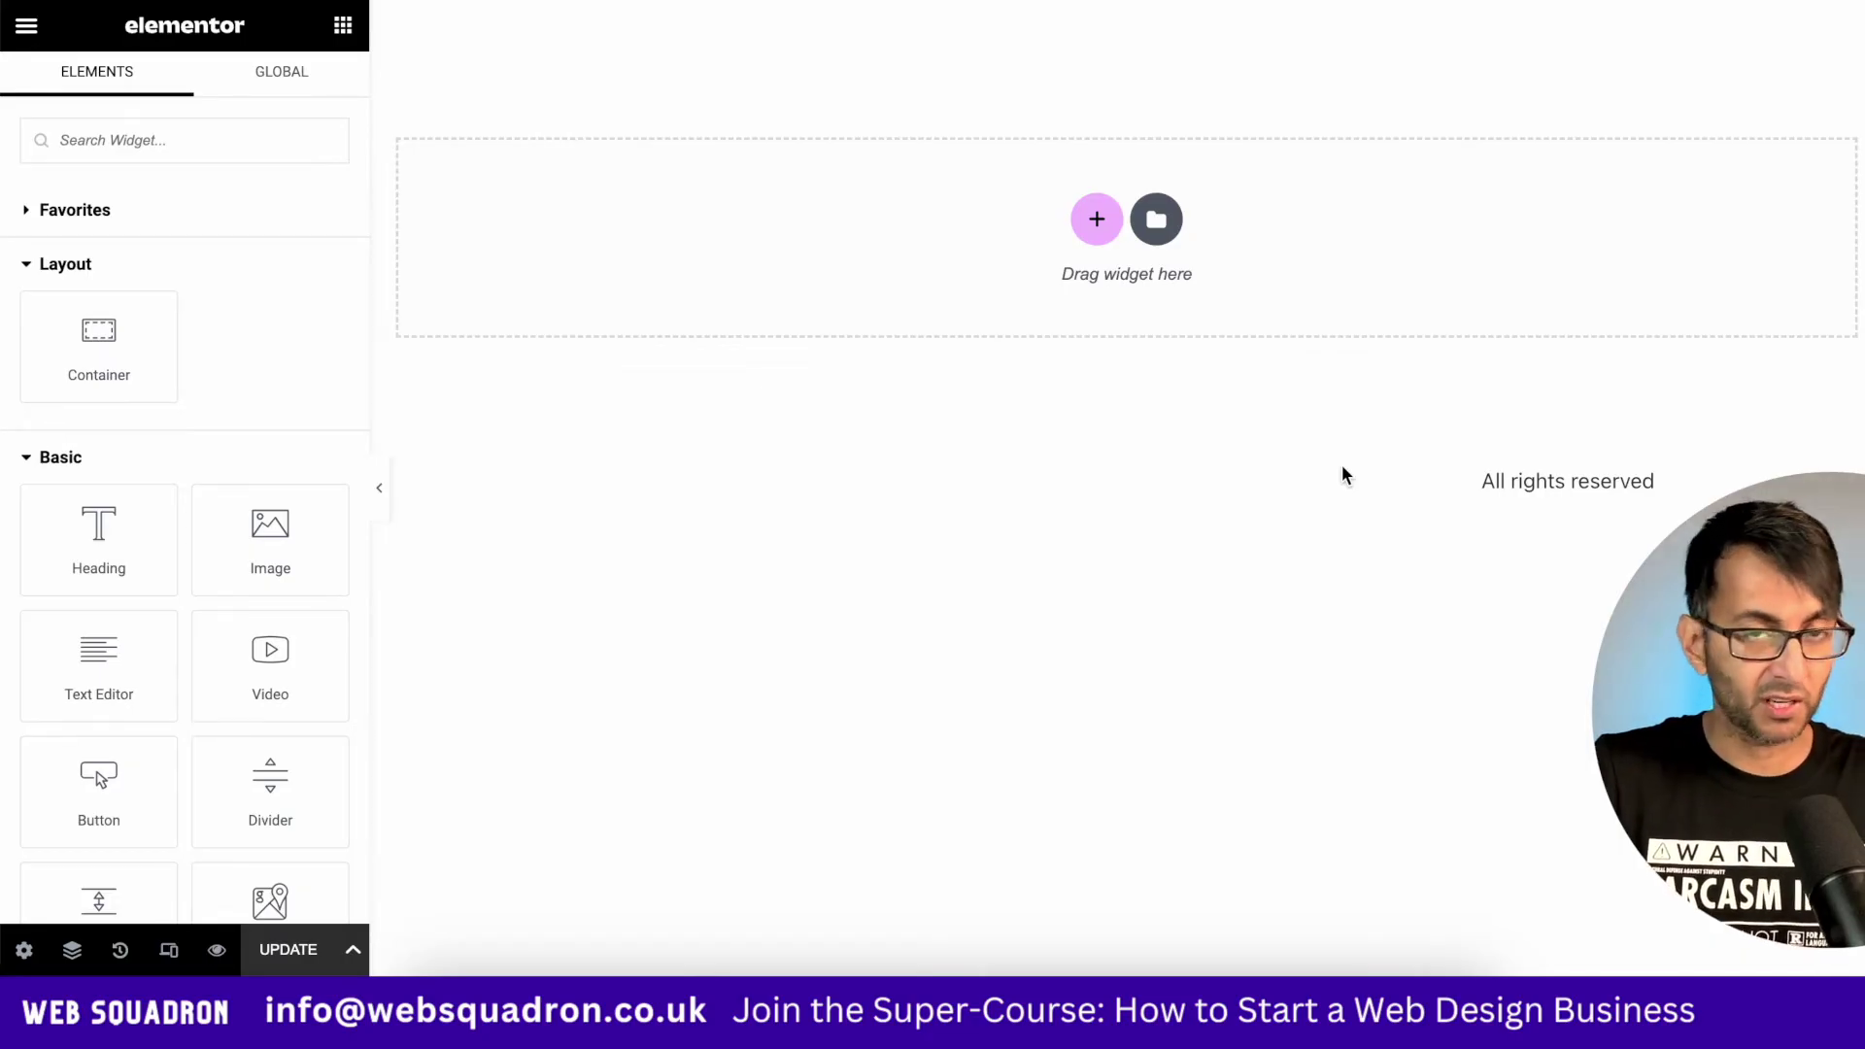
Add a two-column section and set its left column width to 800
left_click(1097, 218)
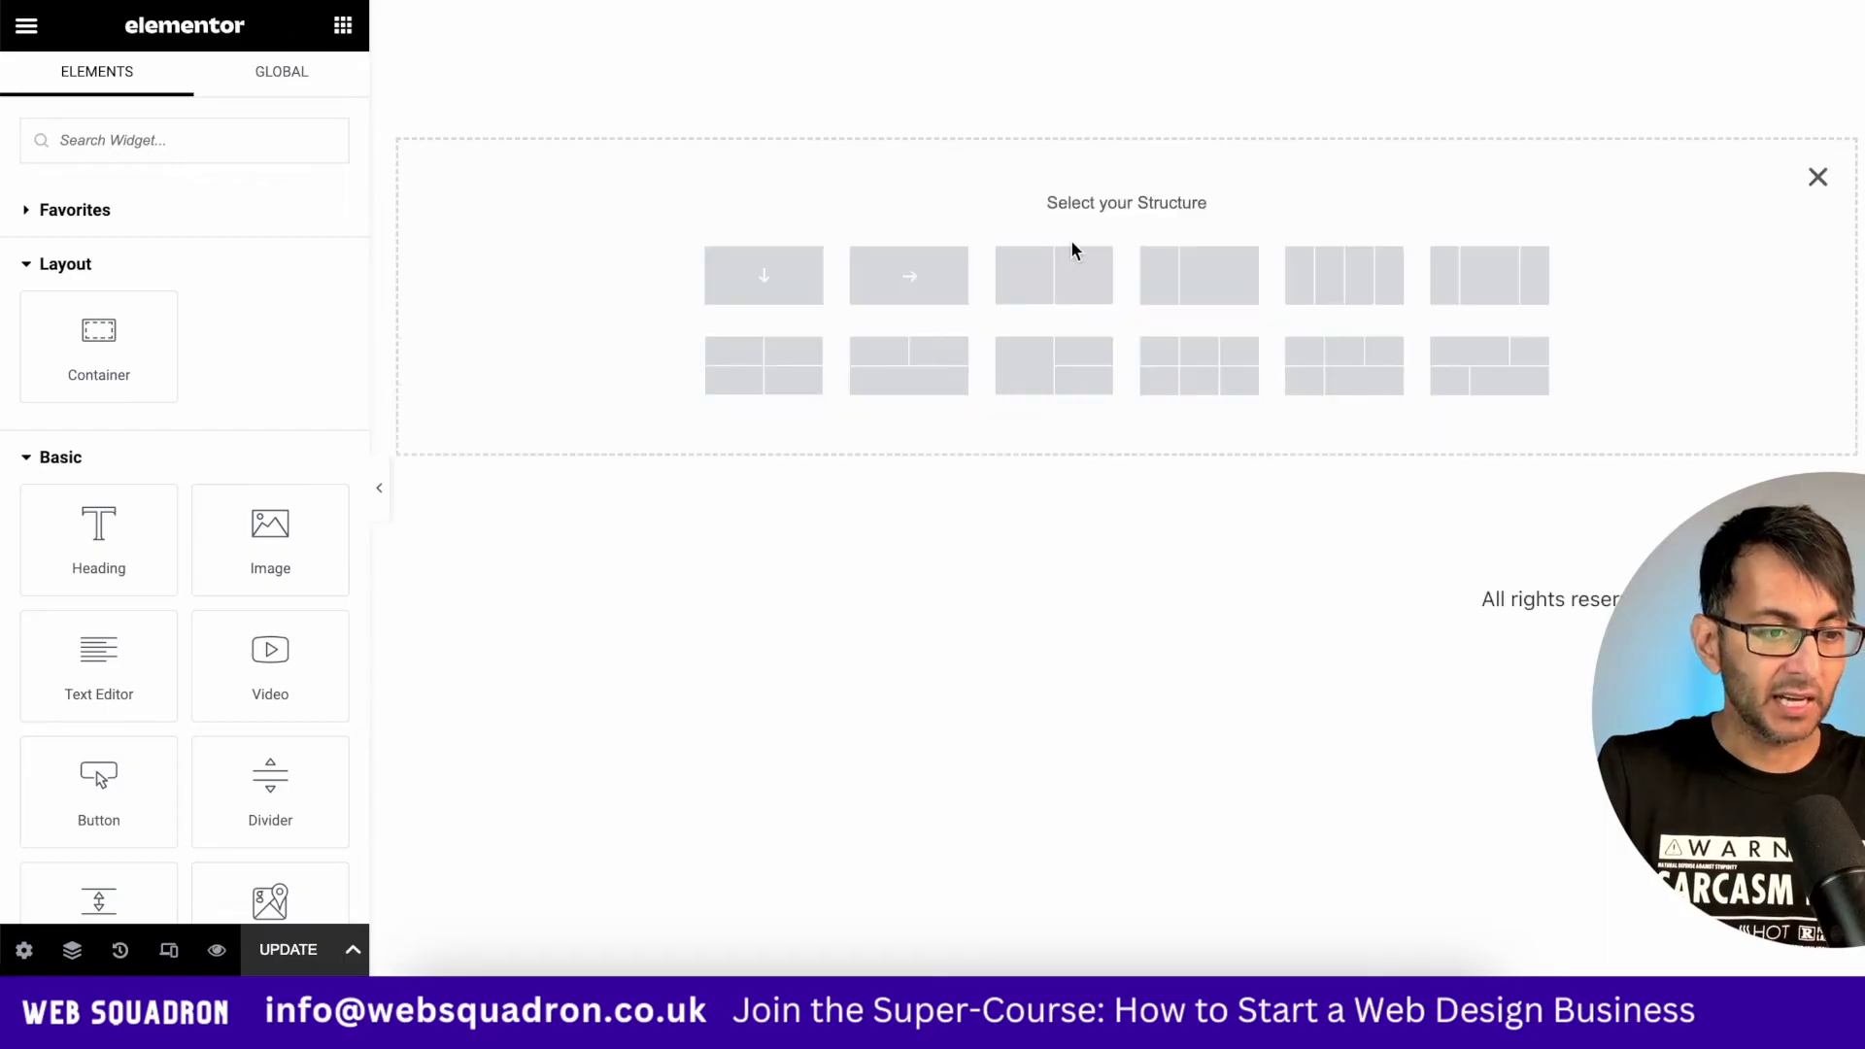
left_click(1072, 286)
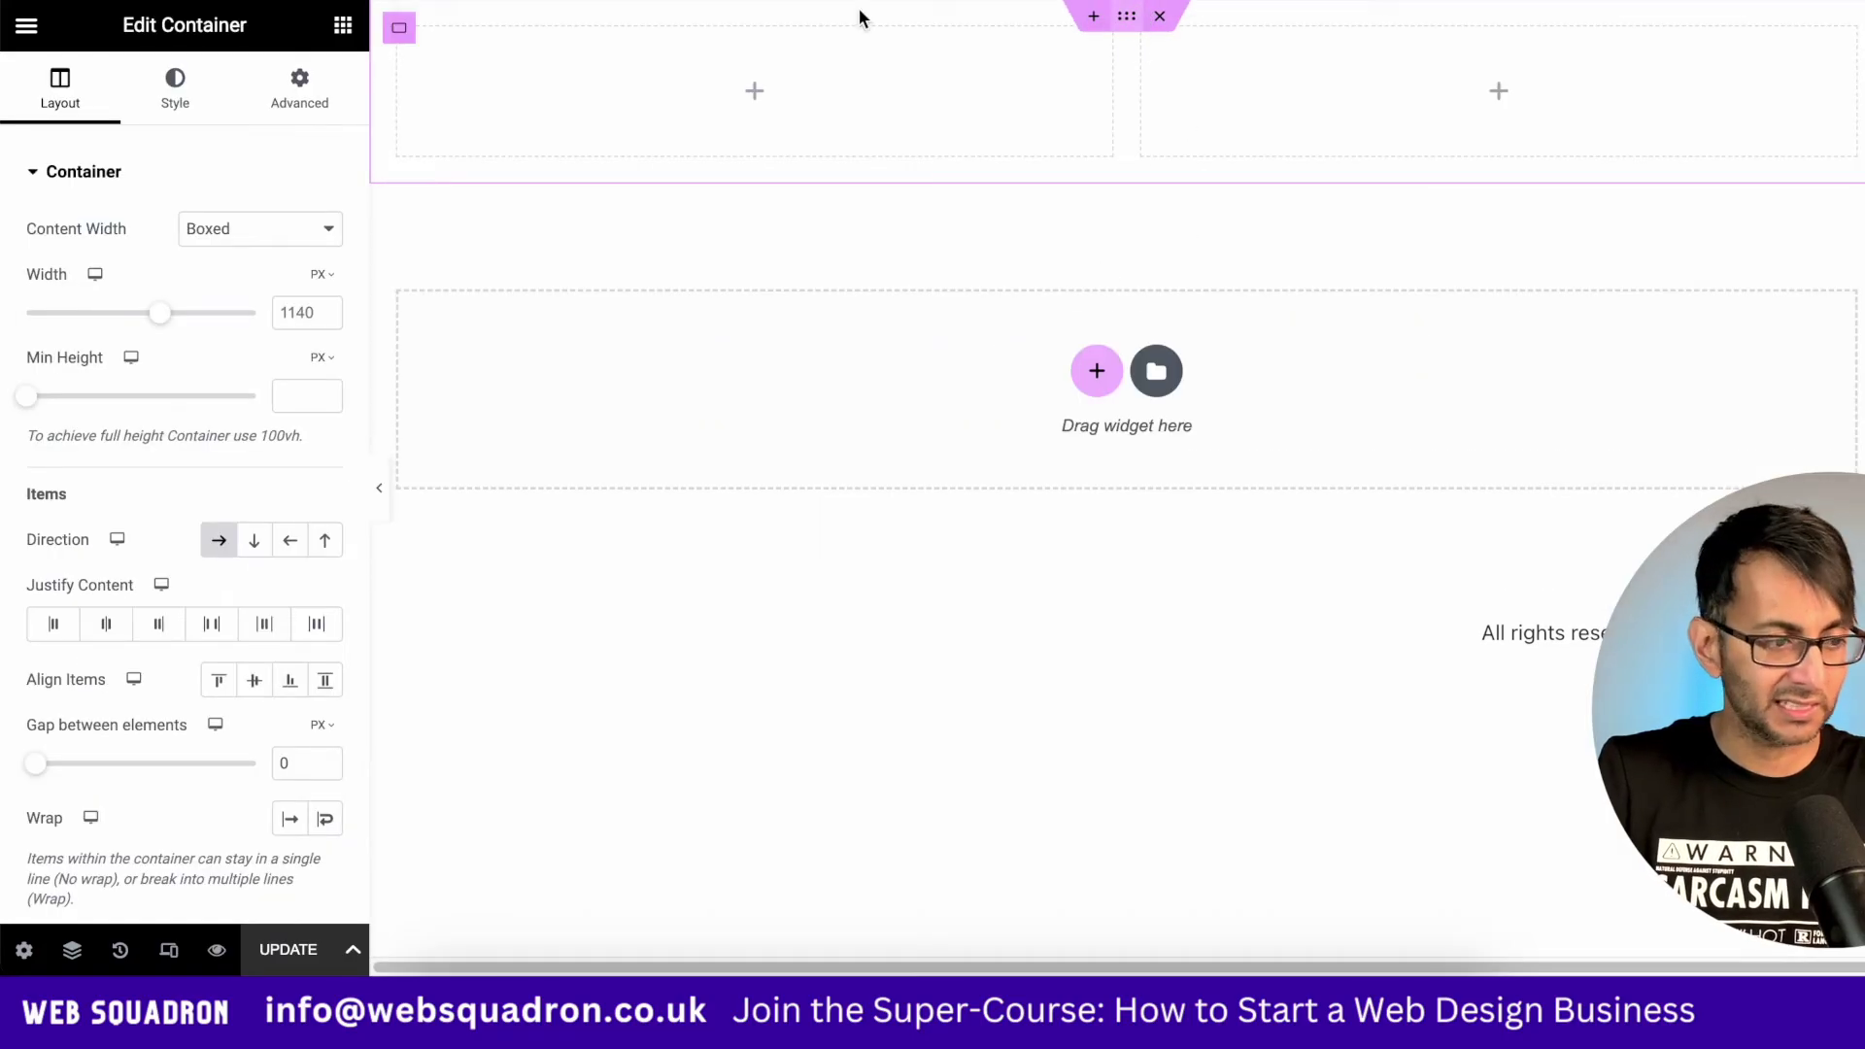
left_click(309, 313)
key("BackSpace")
key("BackSpace")
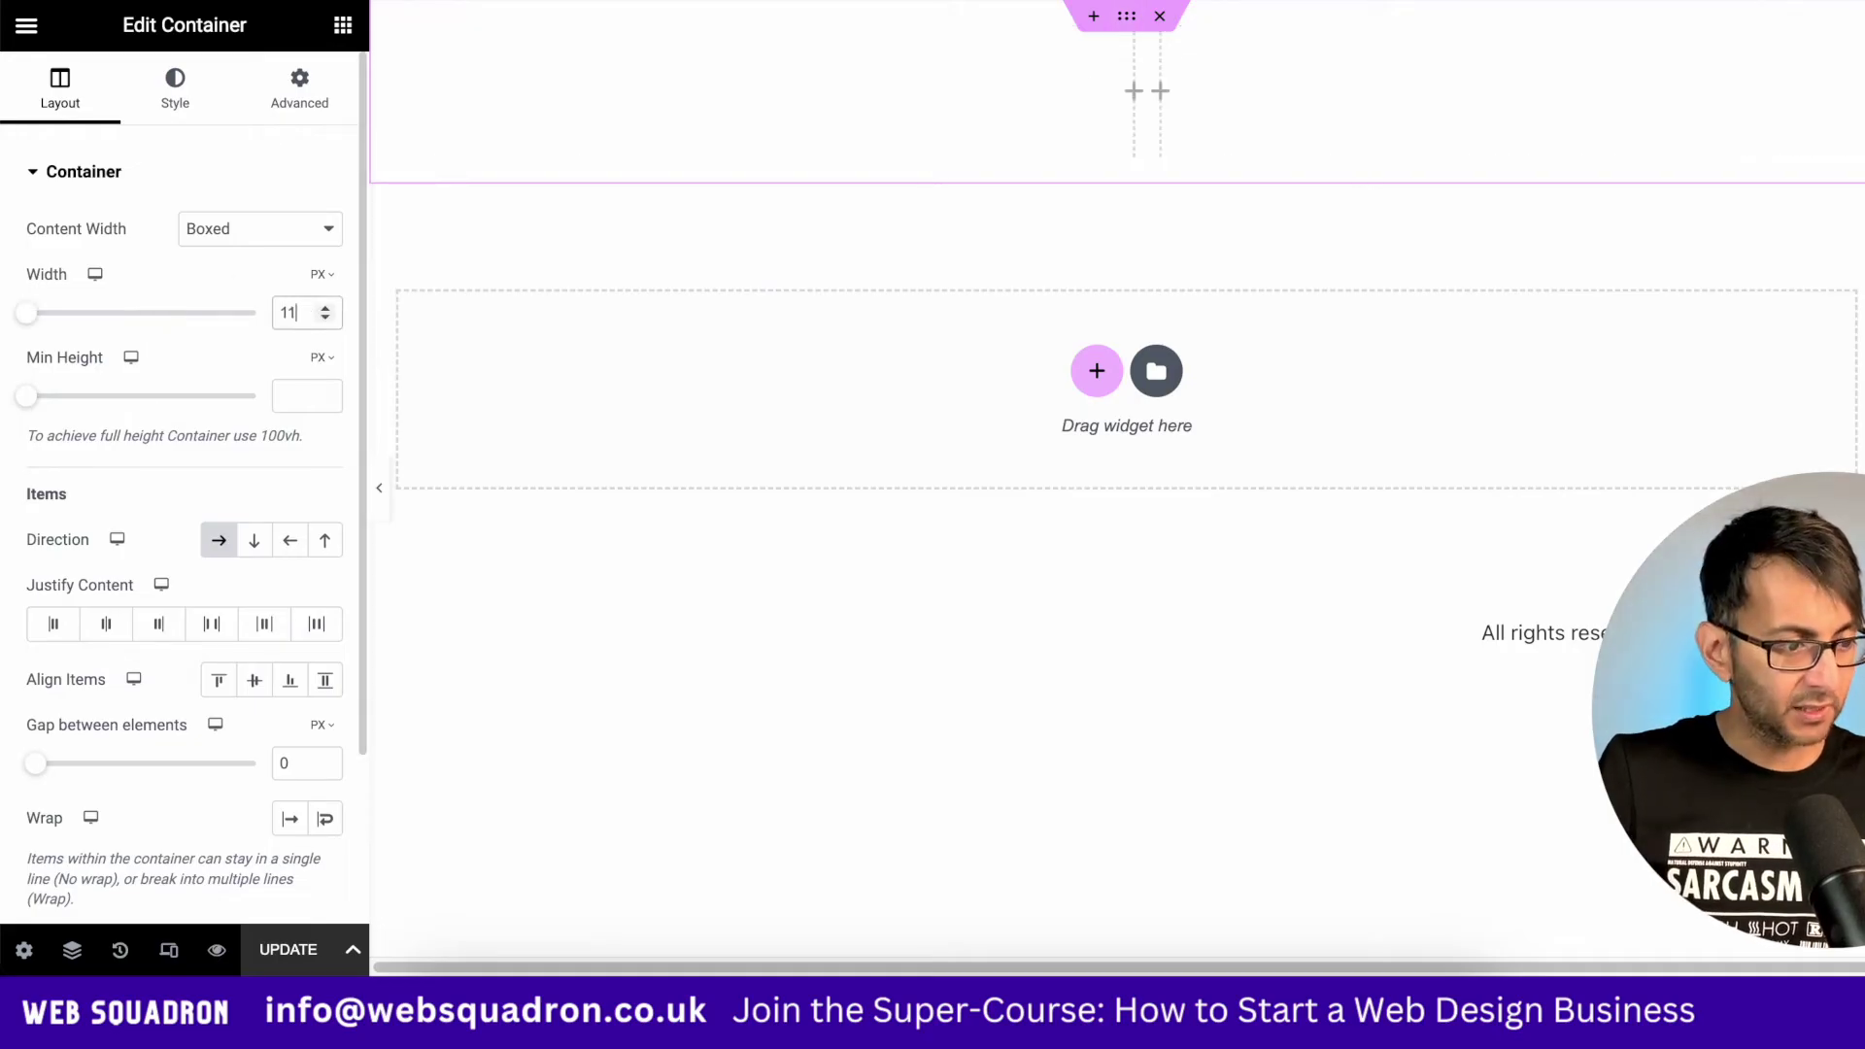
type("00")
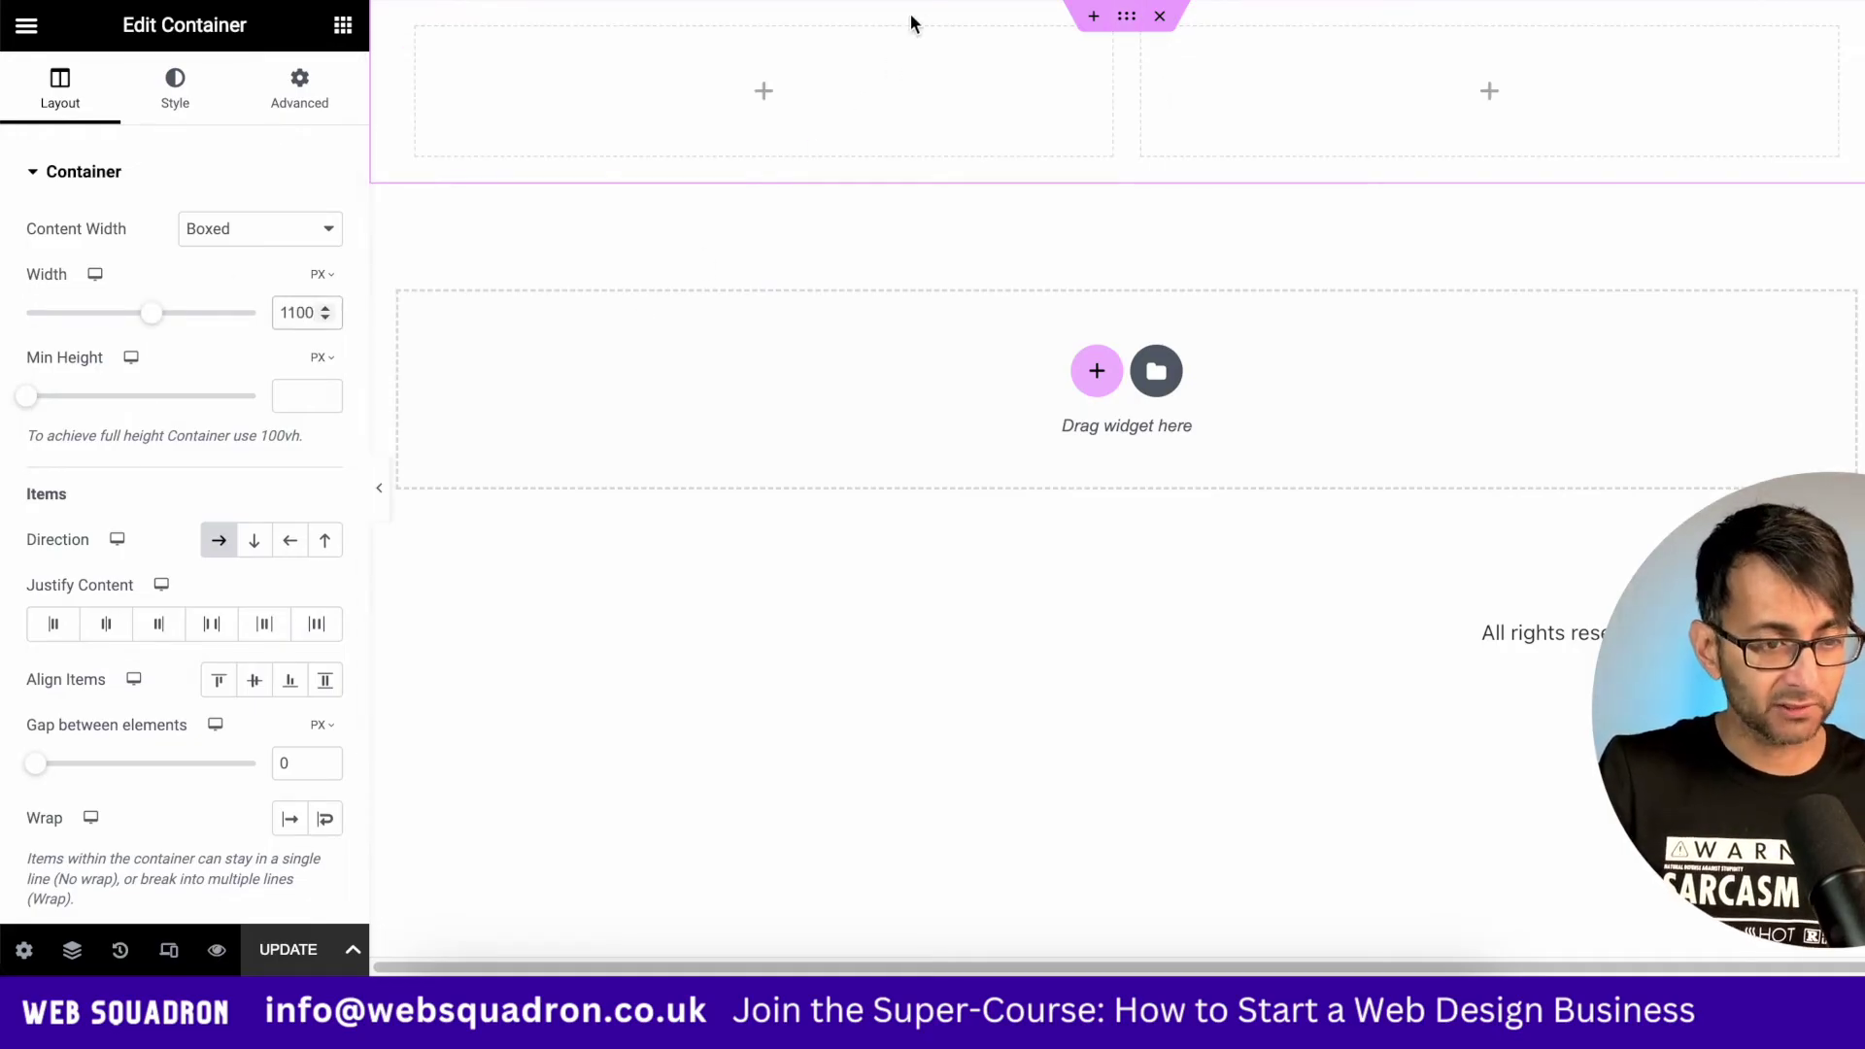
Set the right column's width to 300 PX
left_click(1151, 46)
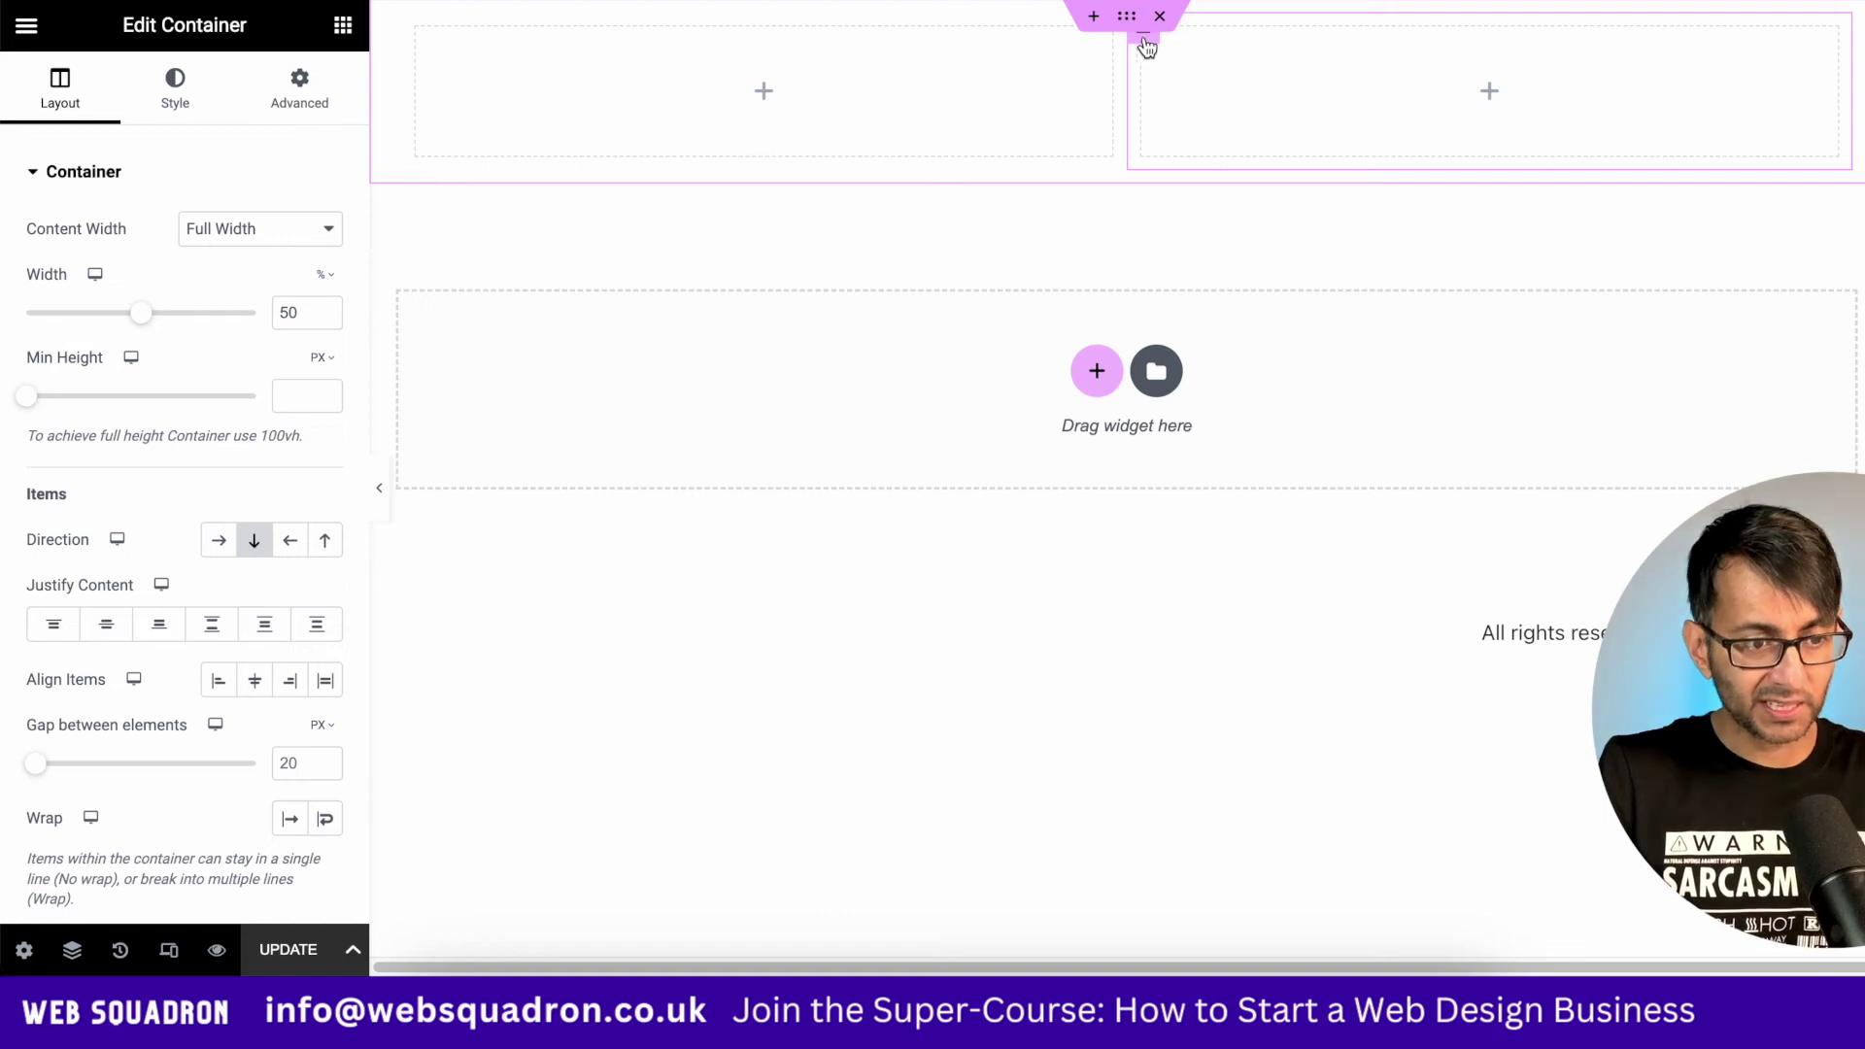
left_click(328, 277)
left_click(326, 275)
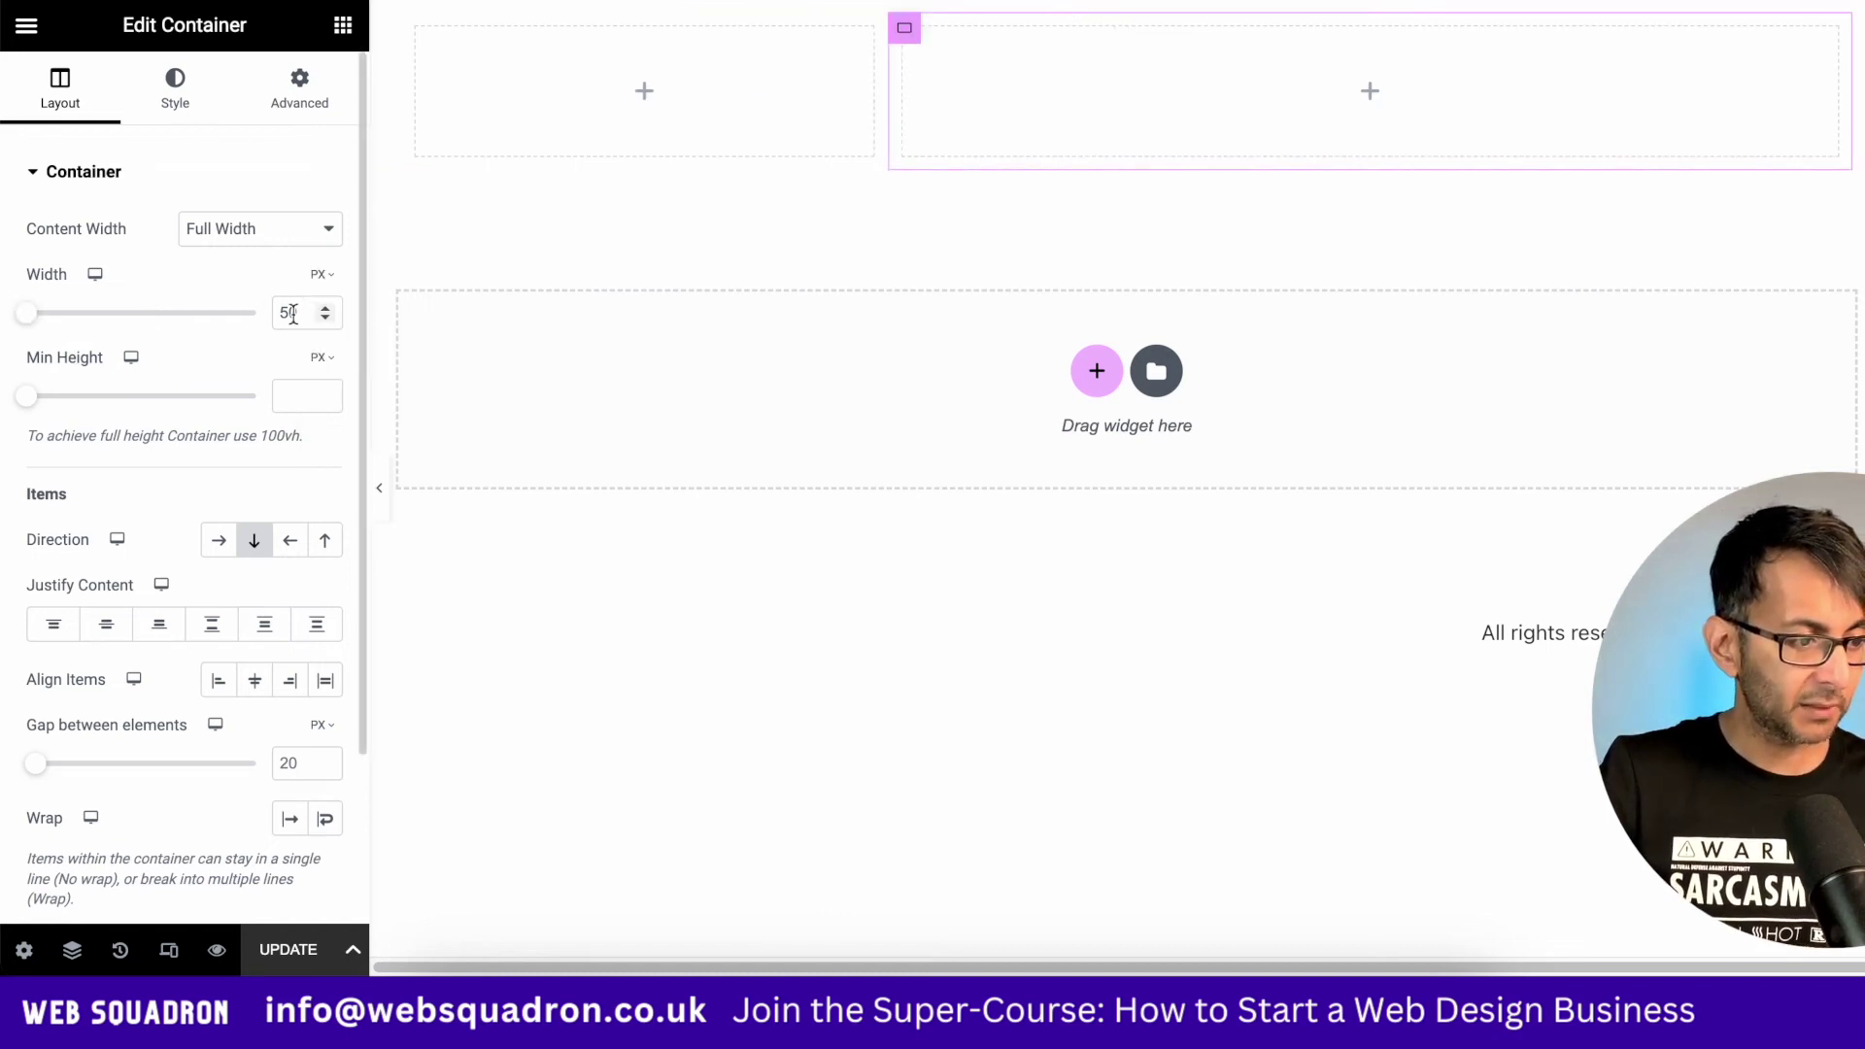
double_click(288, 313)
type("300")
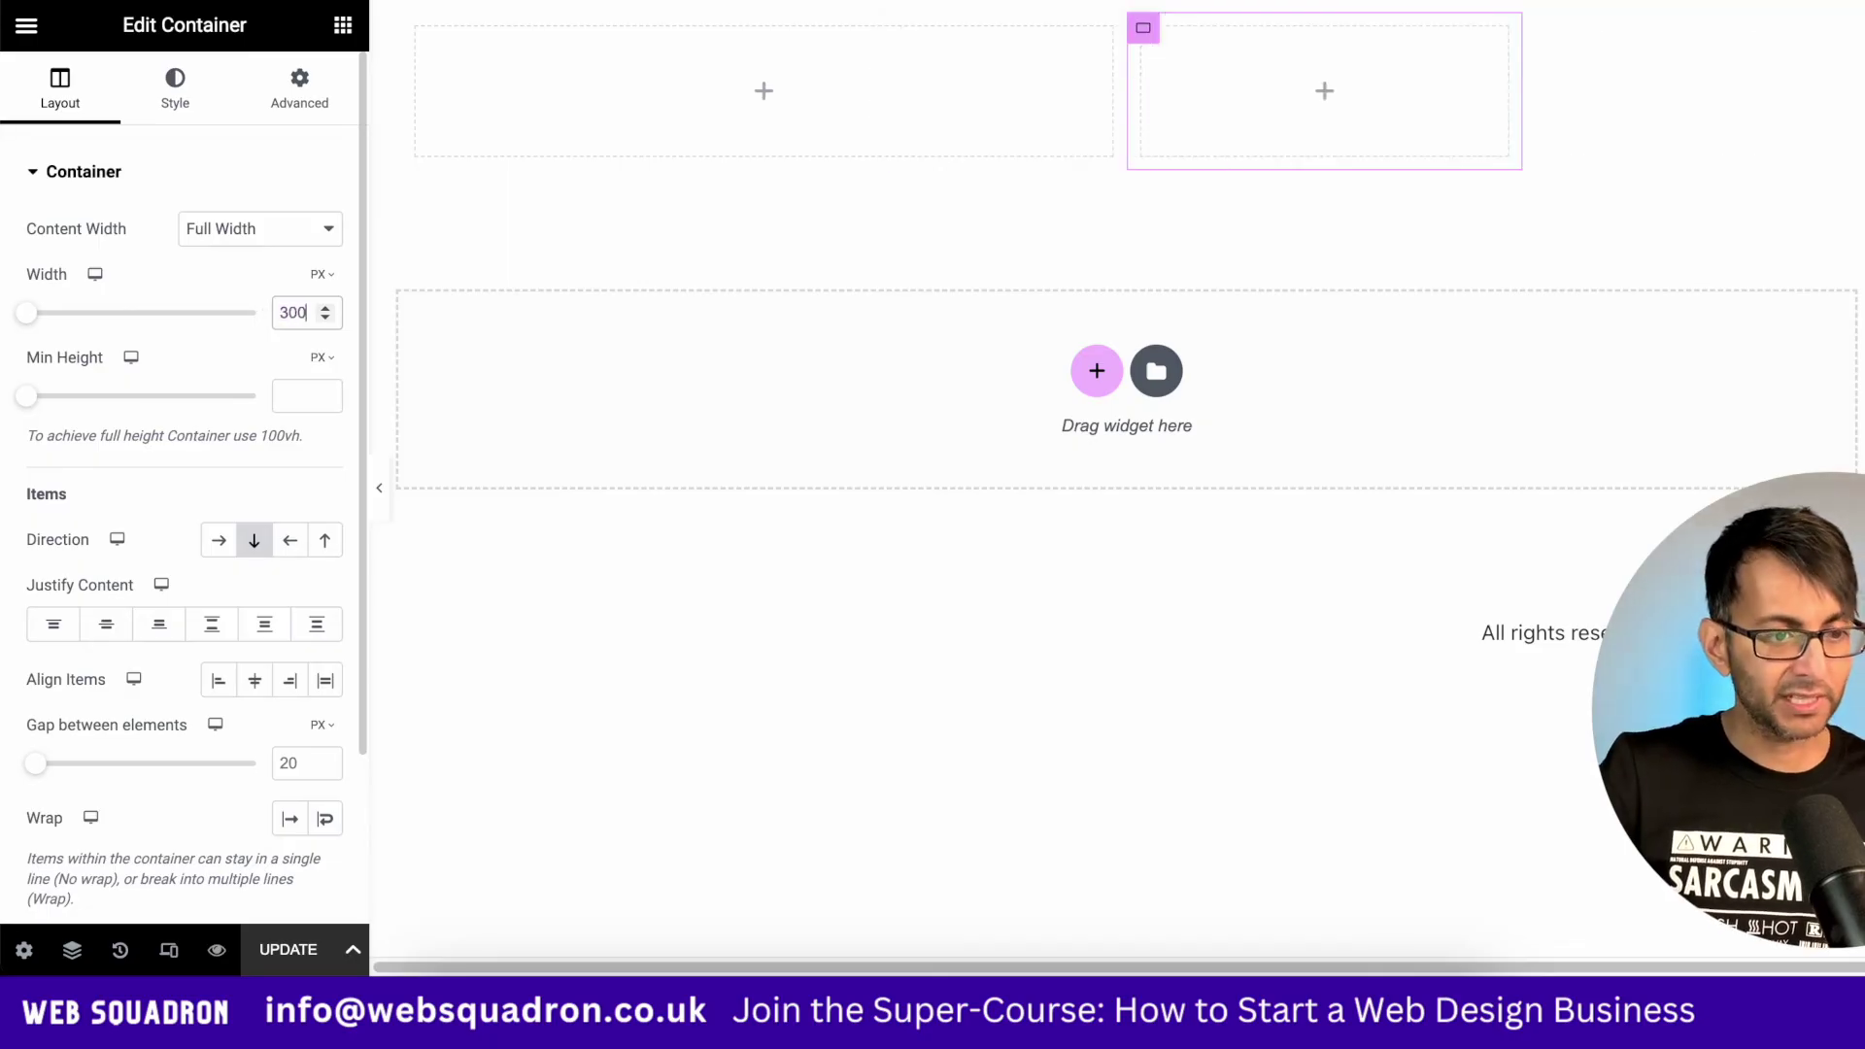
Give the right column zero margin and zero padding
left_click(771, 115)
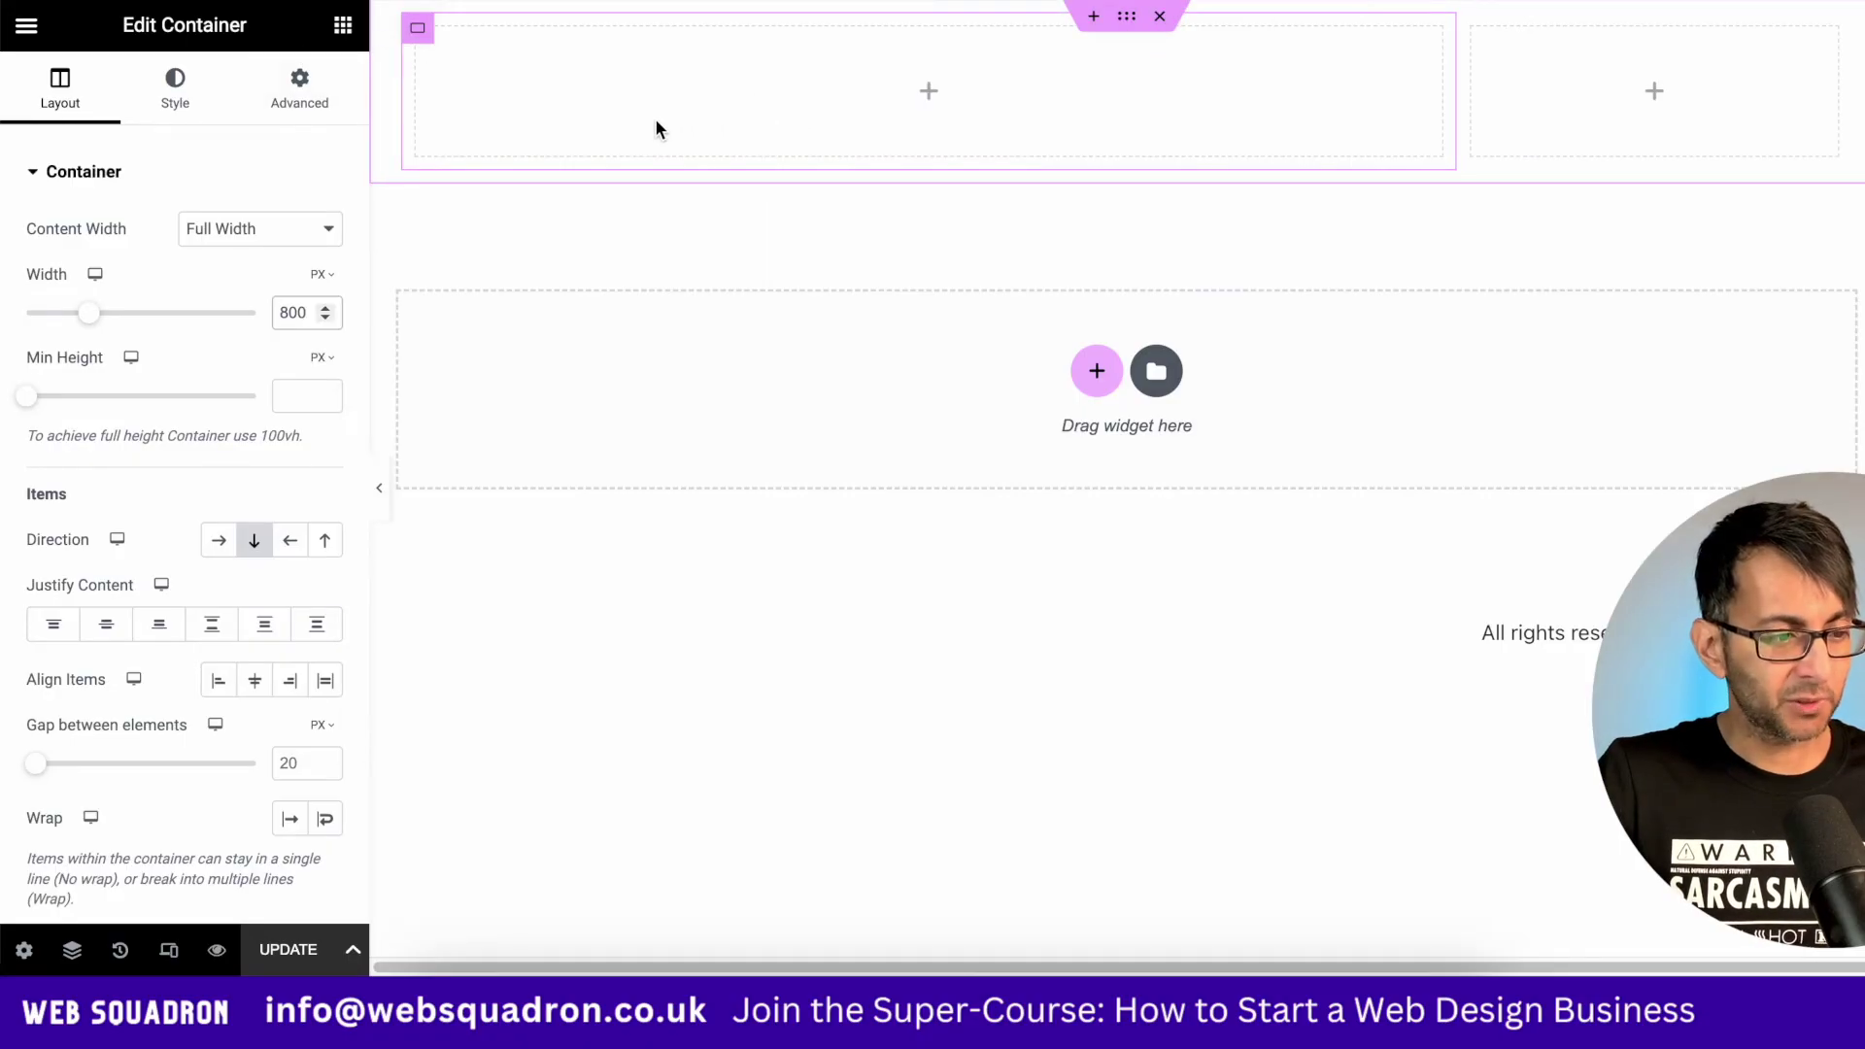
left_click(1538, 97)
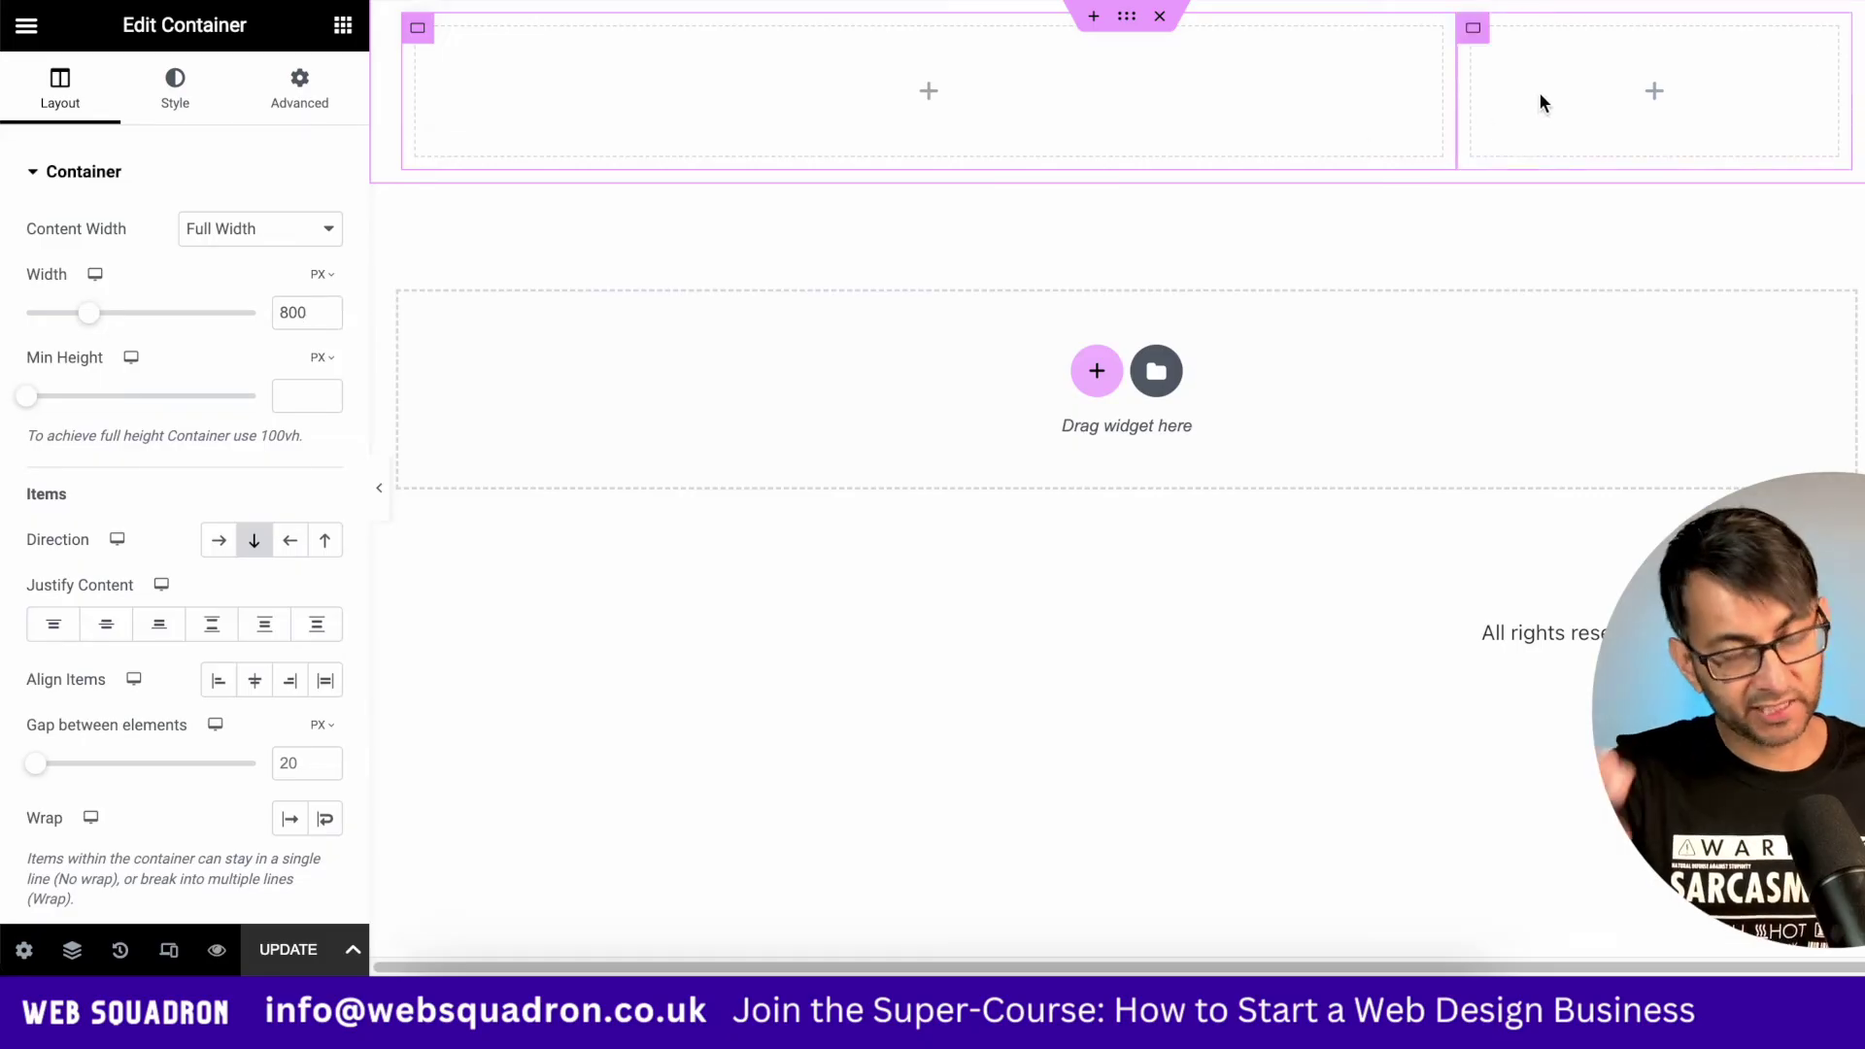
left_click(1539, 101)
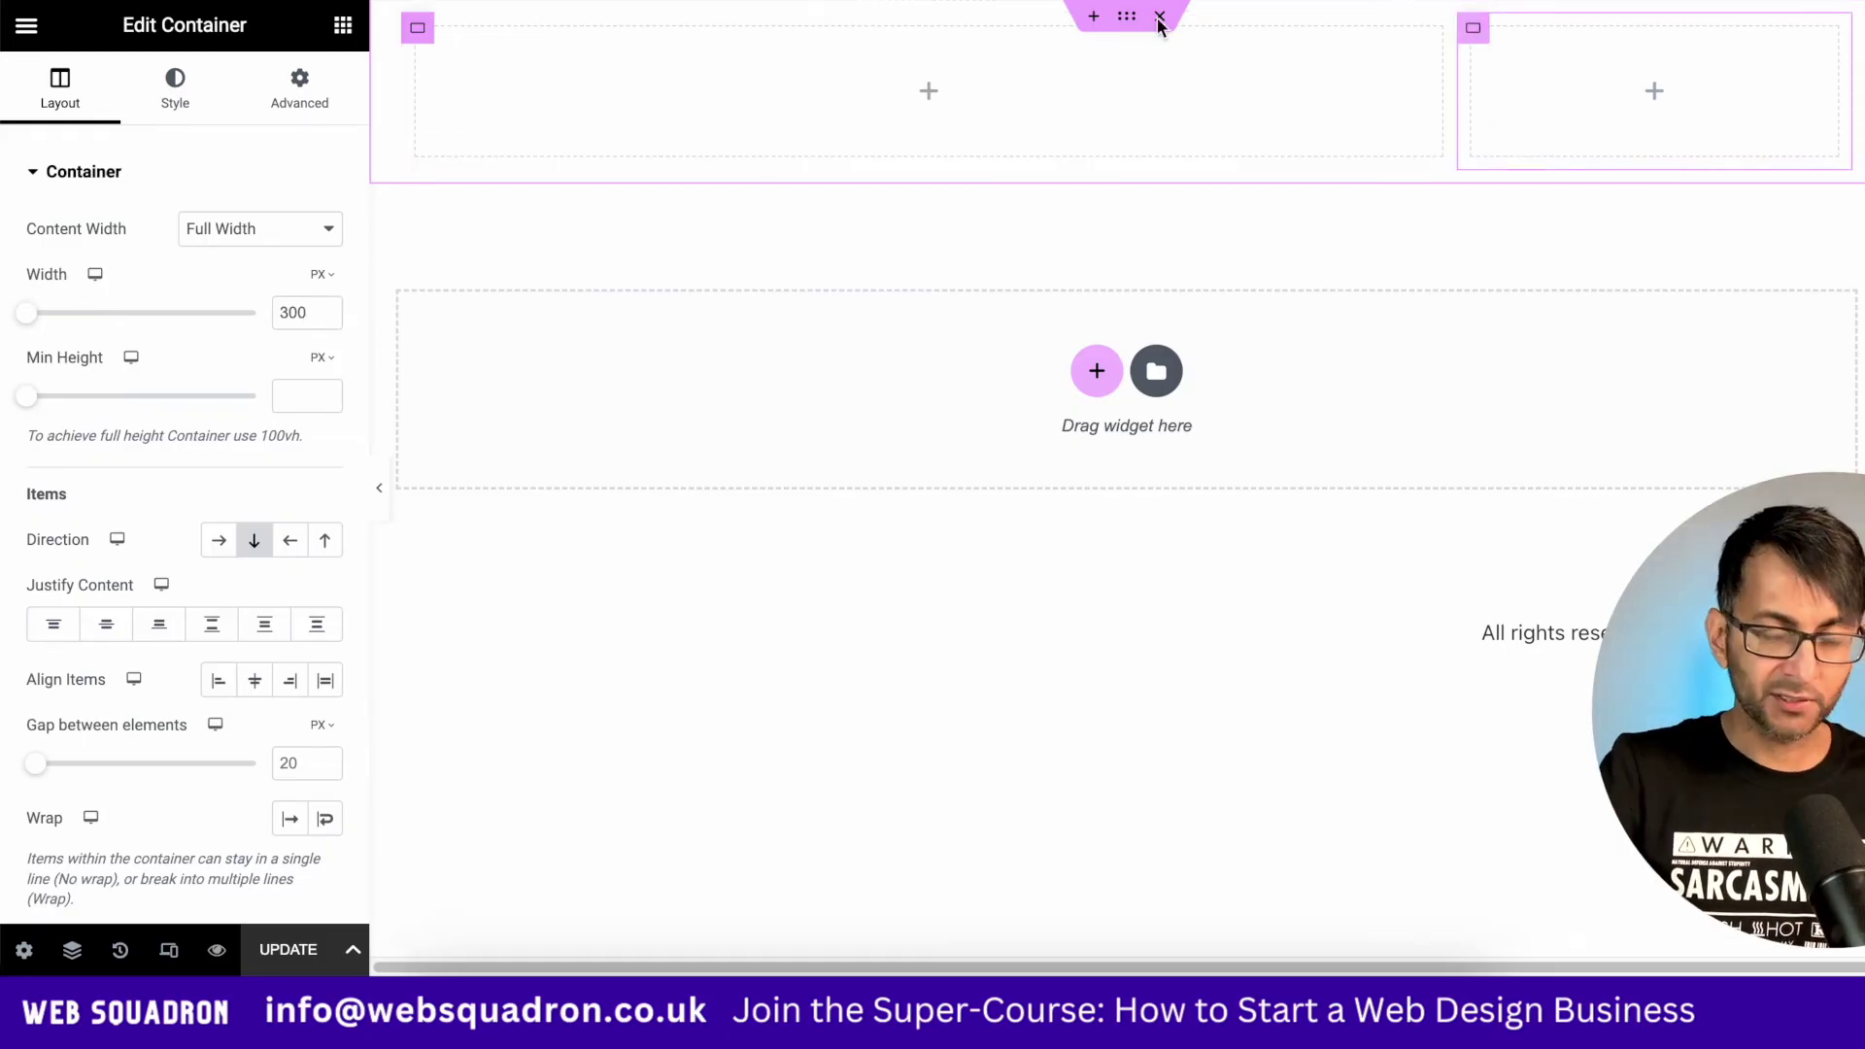
left_click(299, 92)
left_click(325, 257)
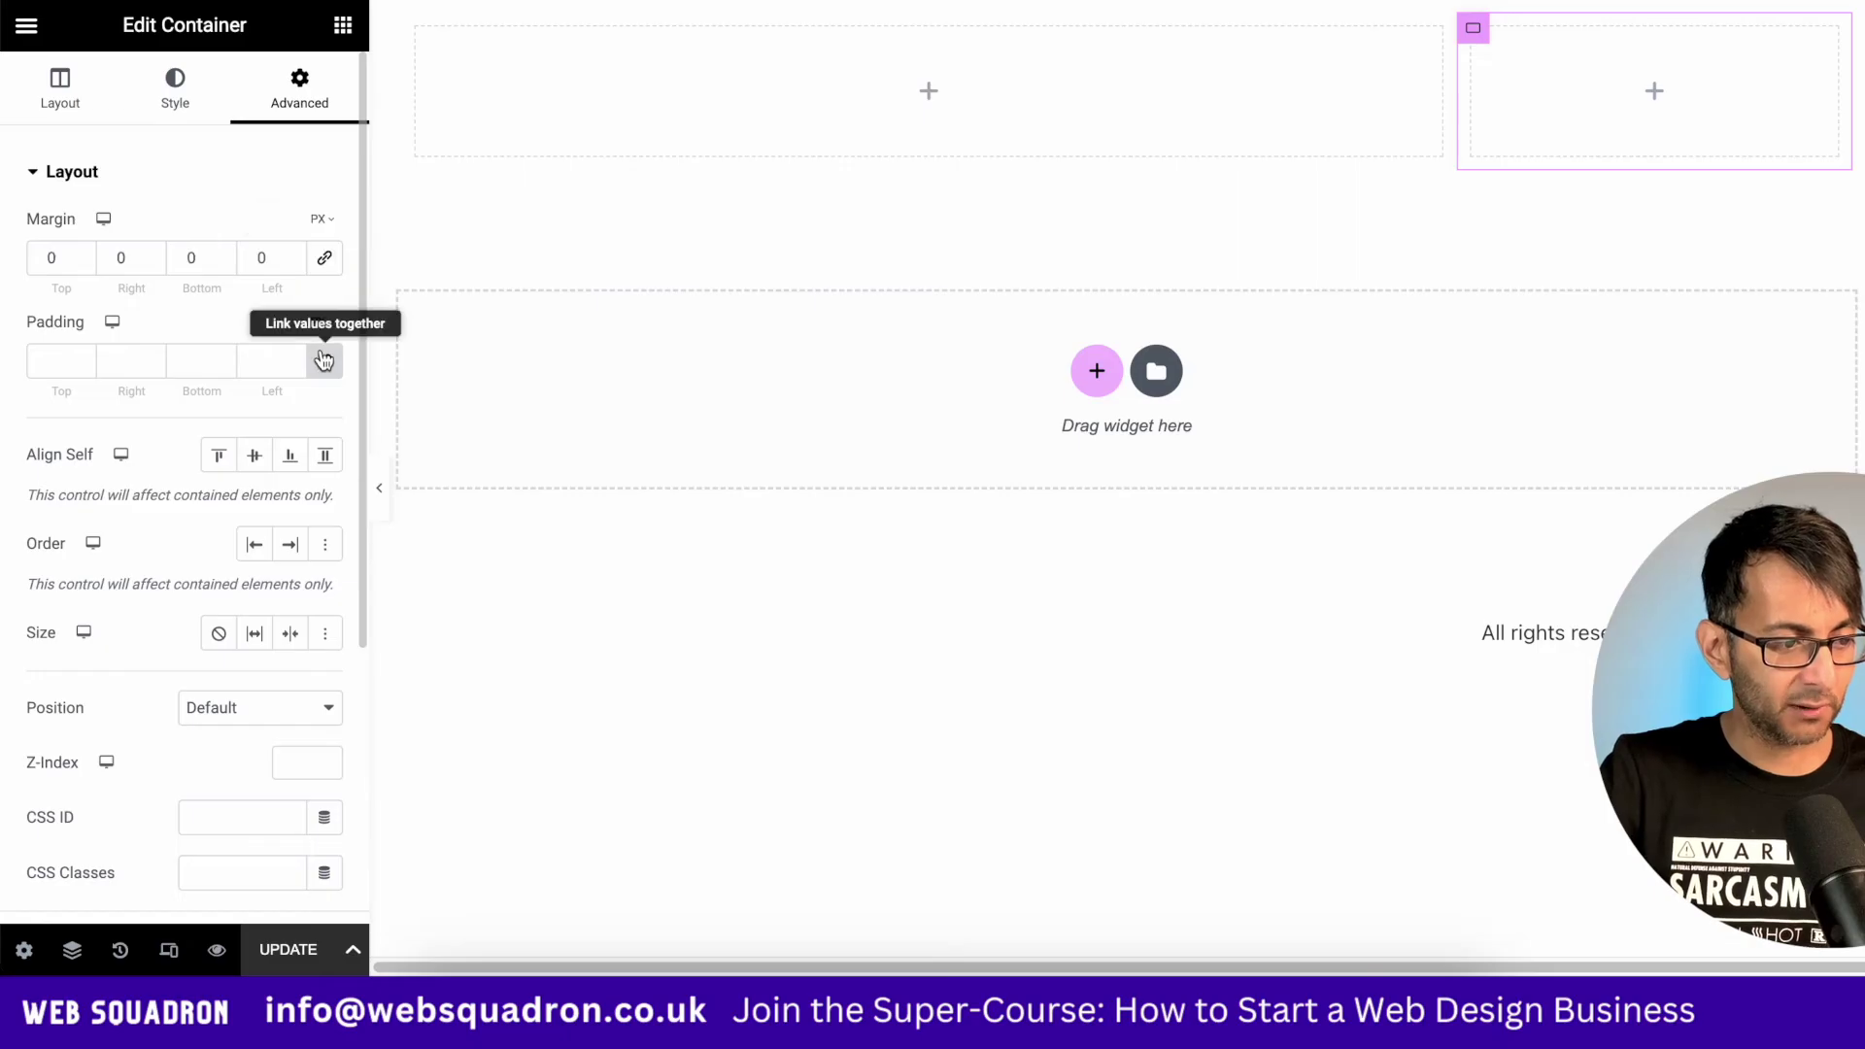
left_click(324, 360)
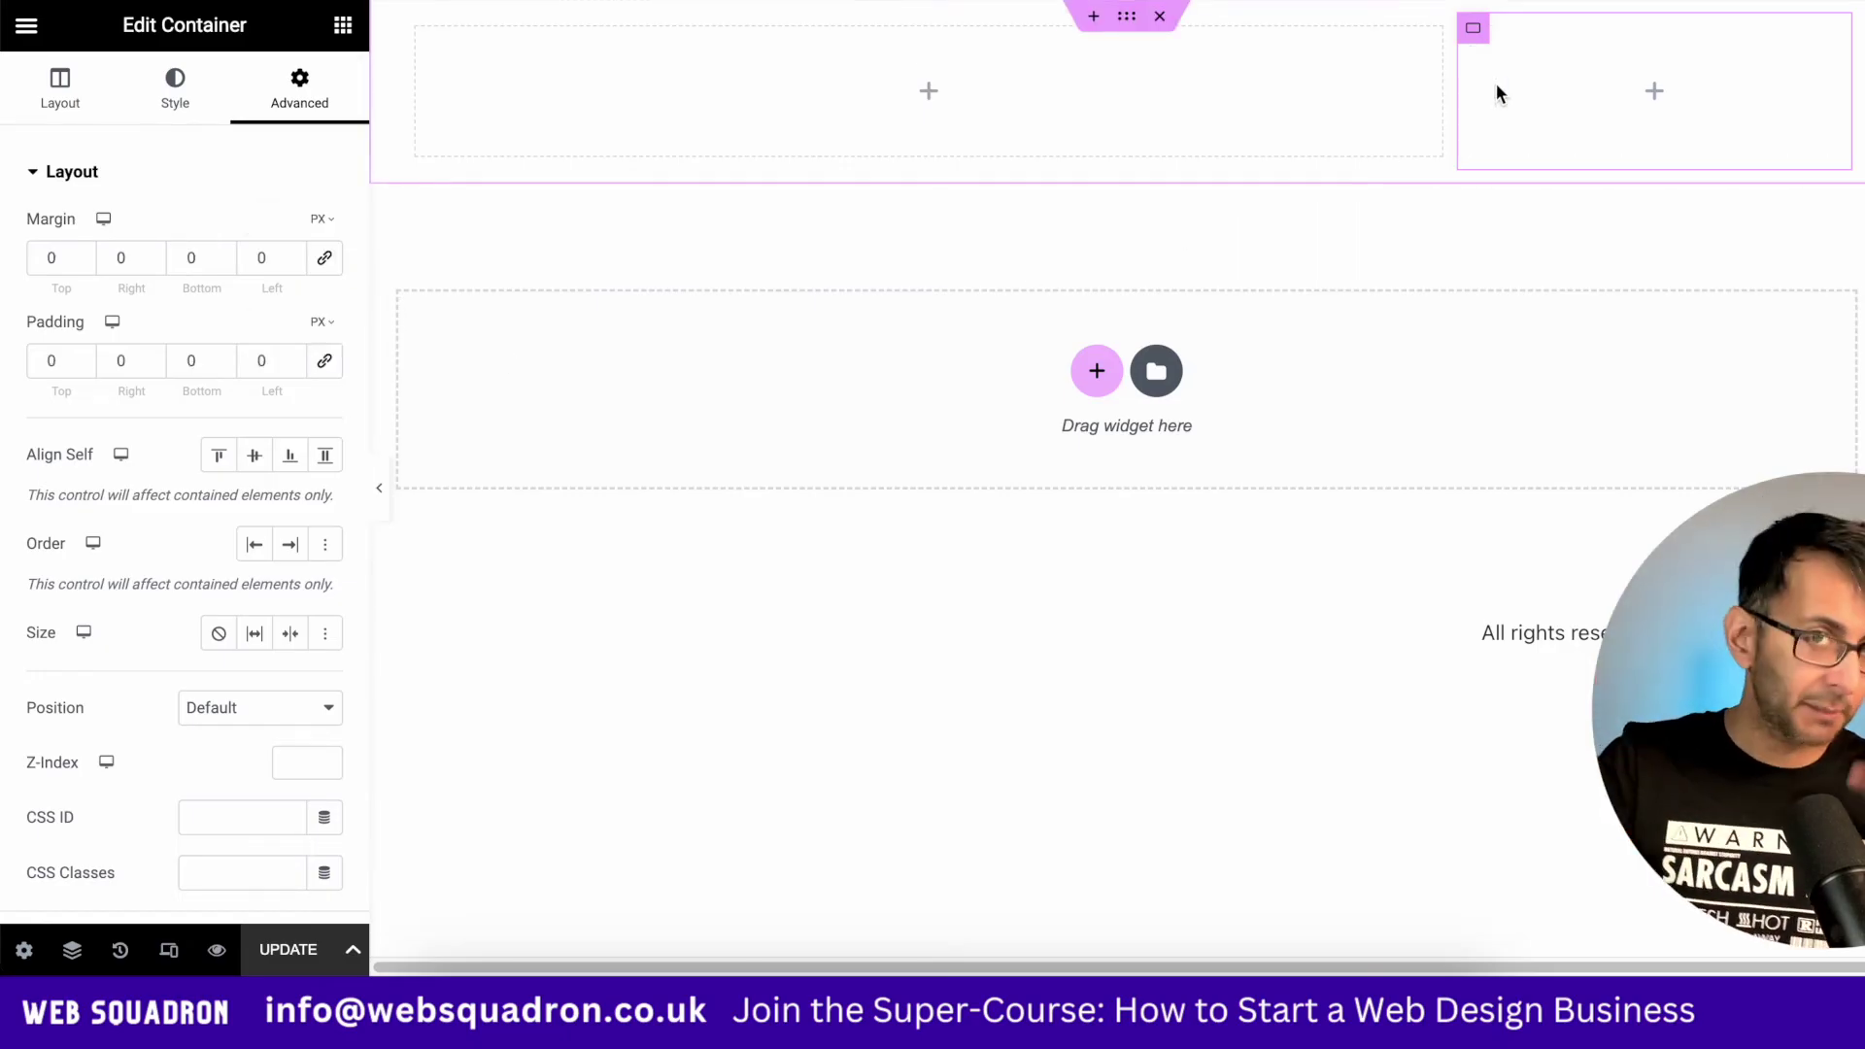
Drop a Shortcode widget into the right column with [elementor-template id="1331"] and apply it
left_click(340, 27)
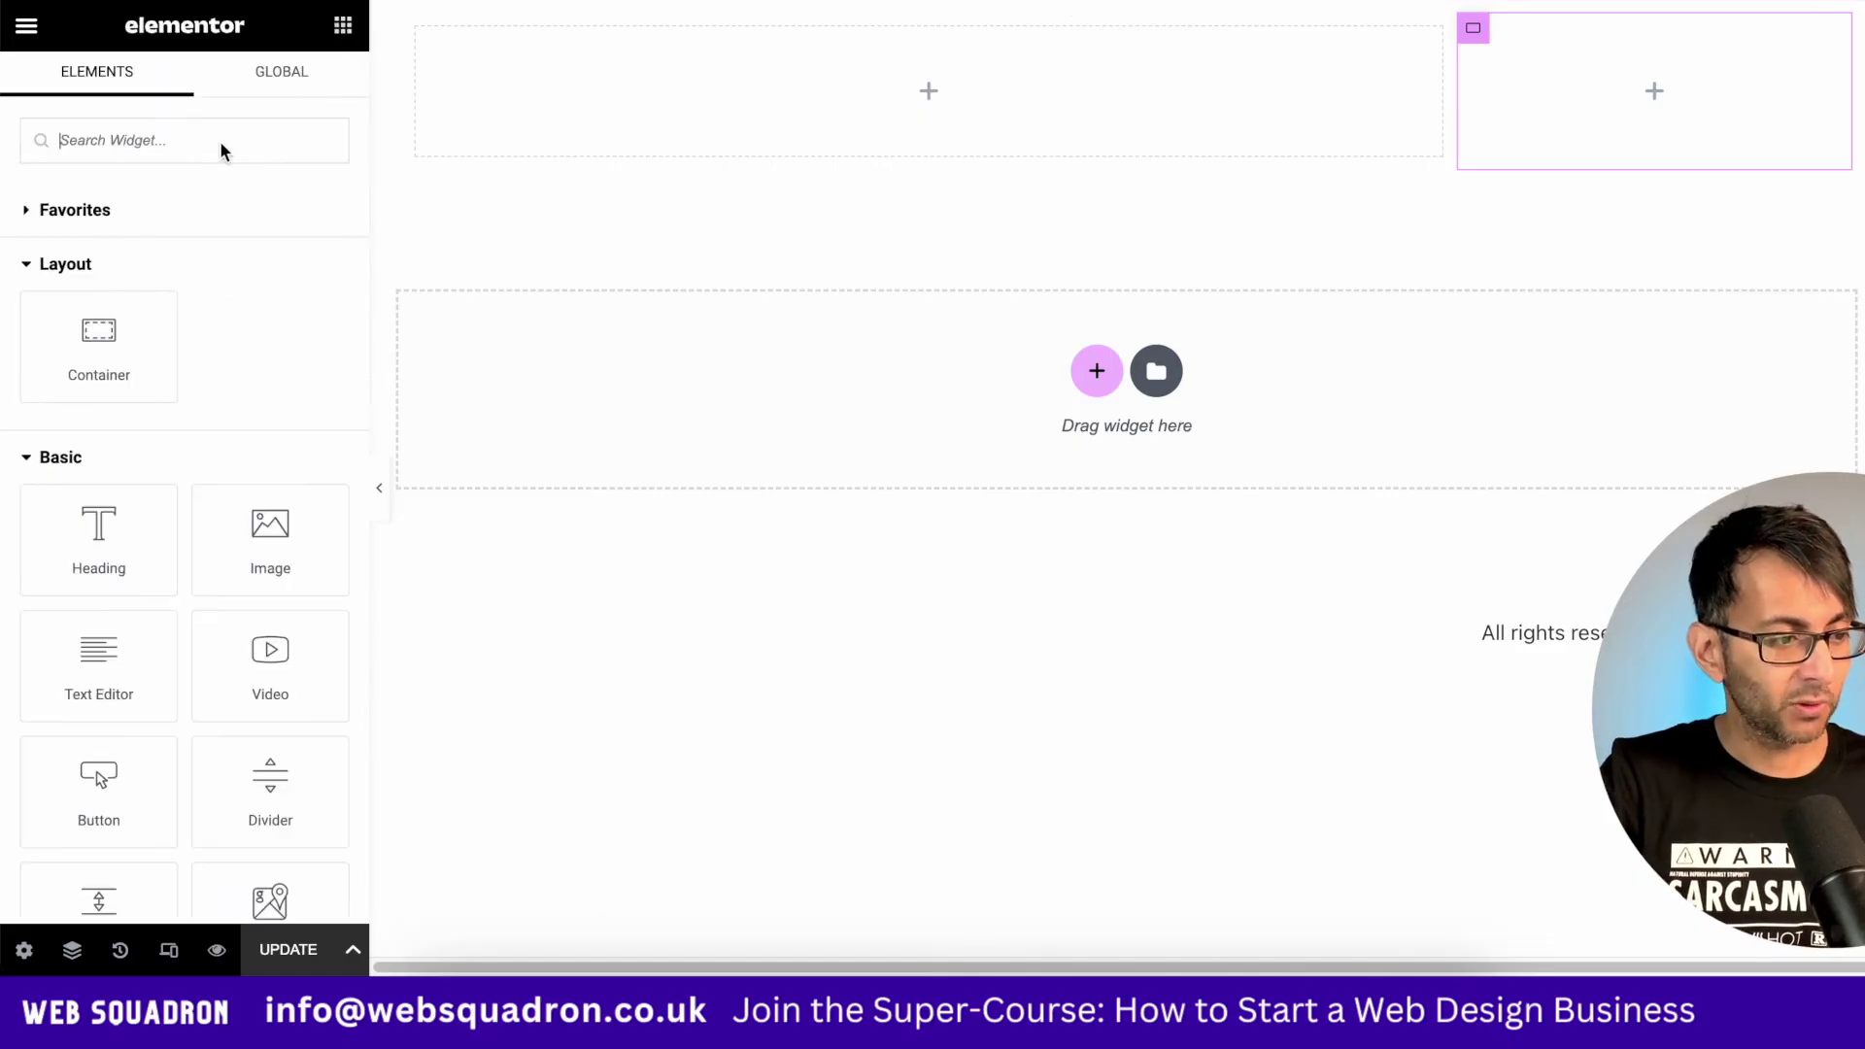
left_click(116, 137)
type("sh")
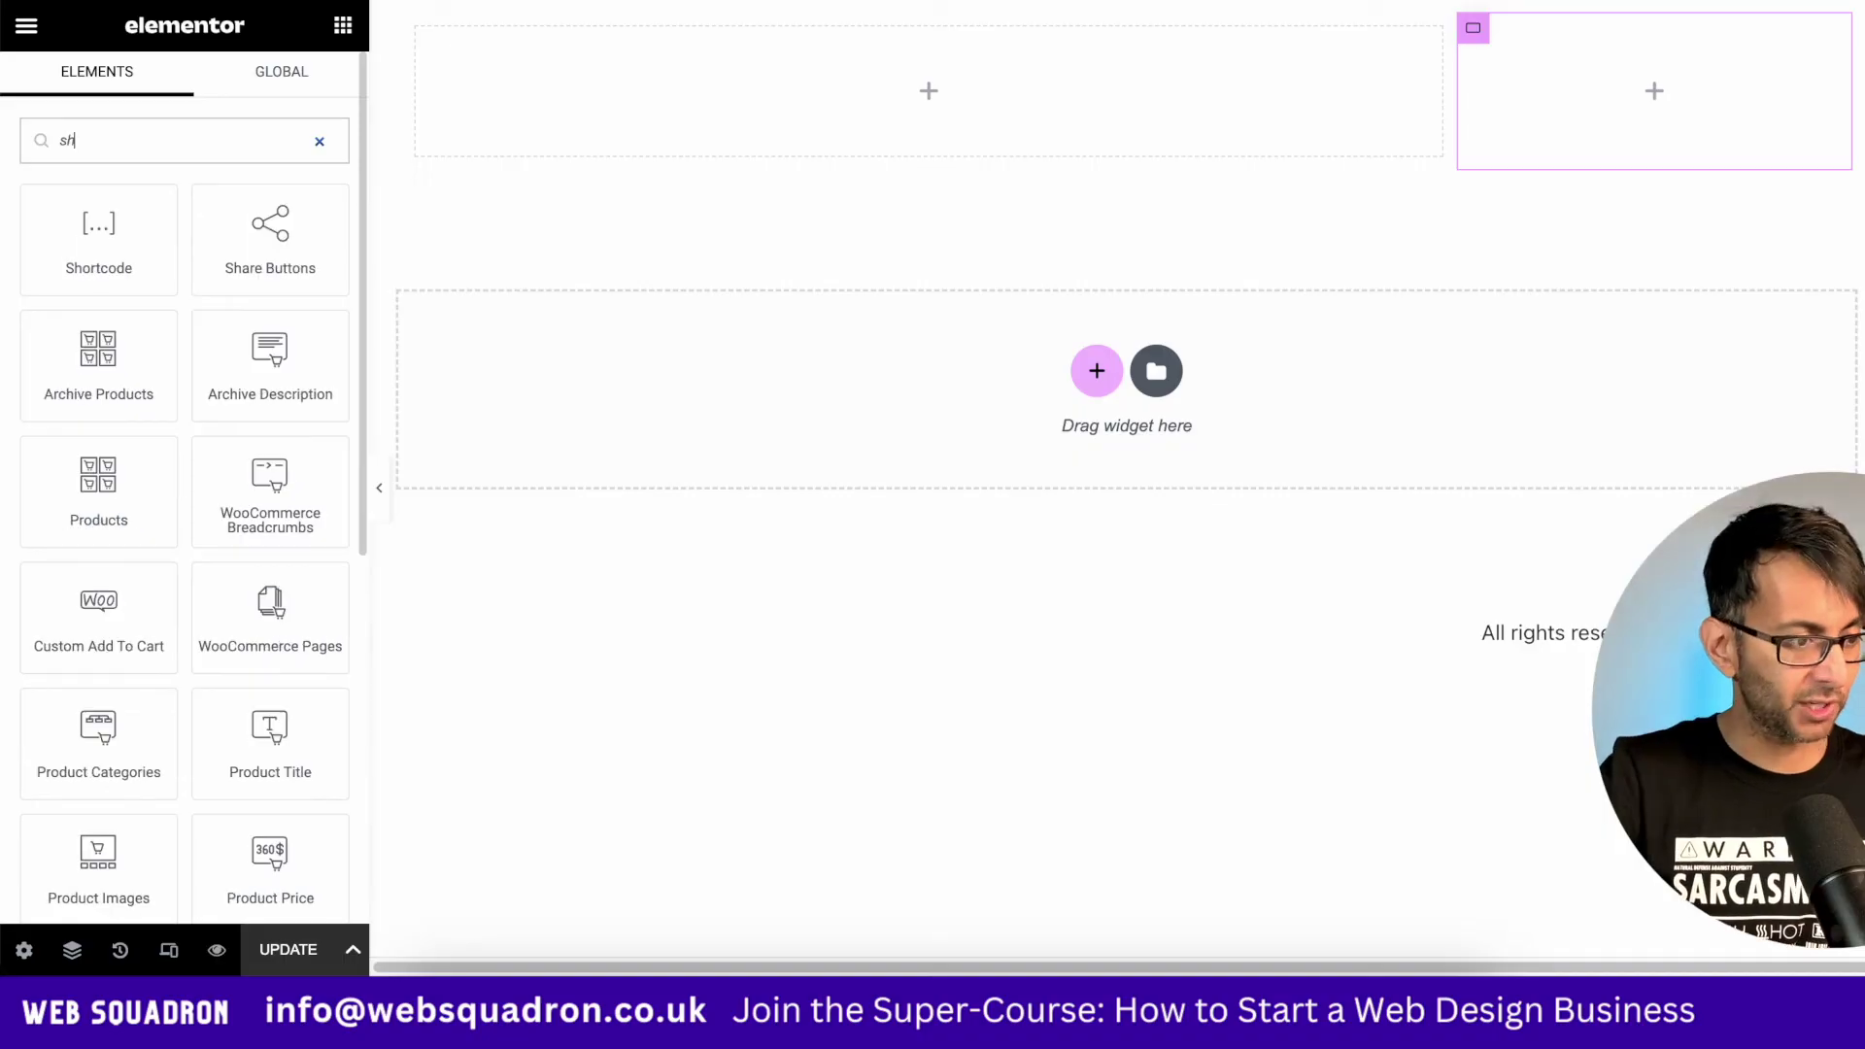
left_click_drag(67, 279, 1573, 126)
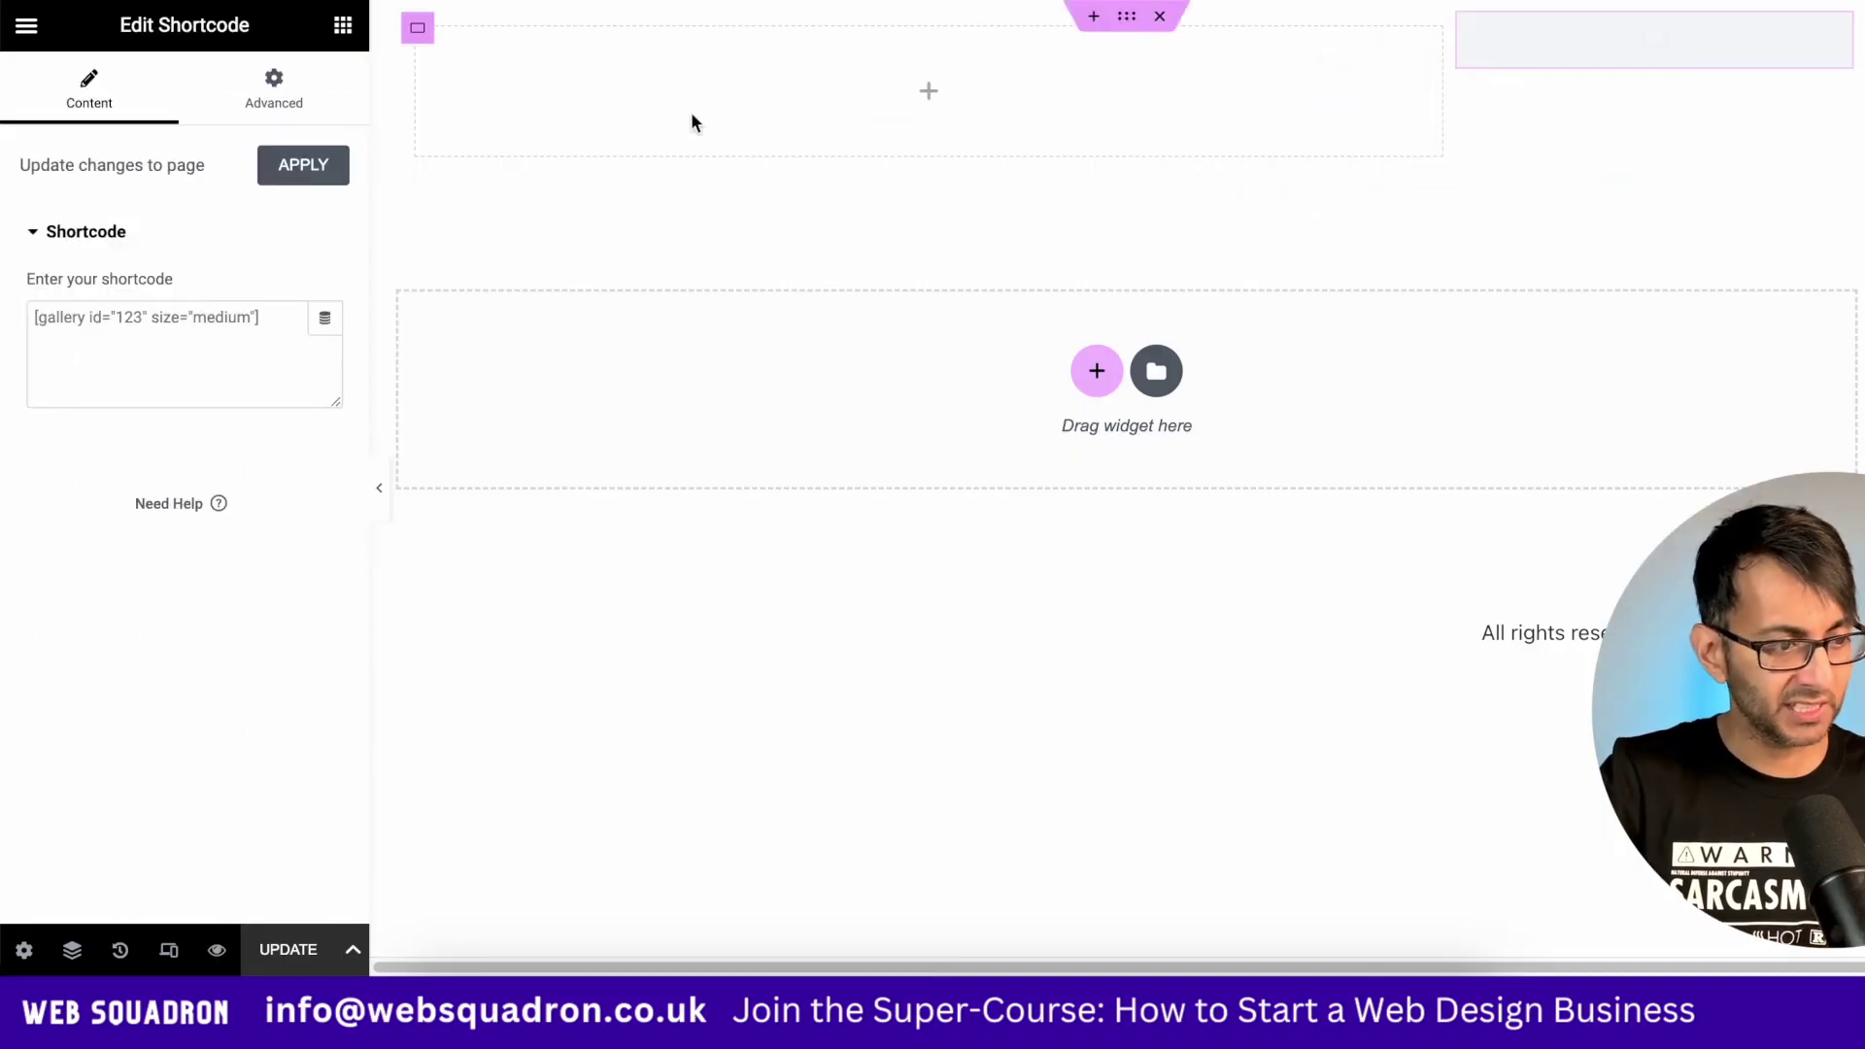
left_click(142, 337)
type("[elementor-template id=\"1331\"]")
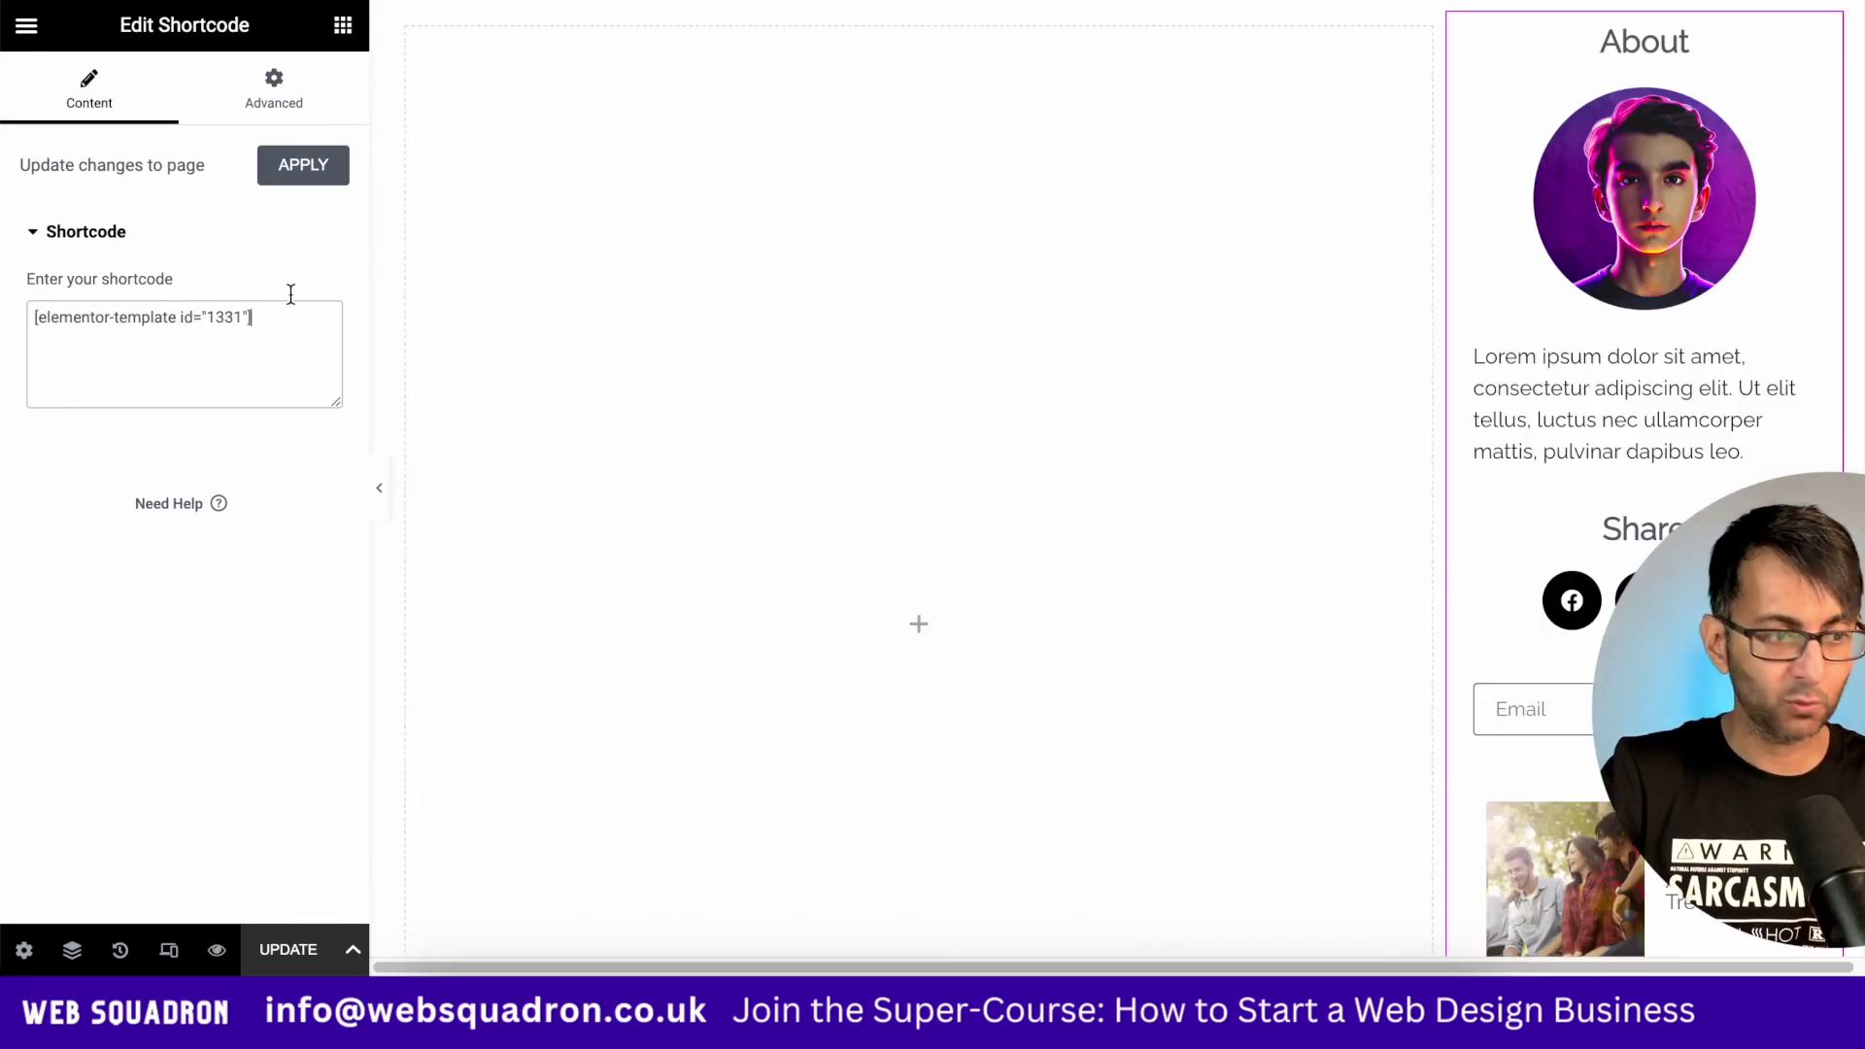
left_click(326, 178)
Save the page and scroll the preview to check the embedded About sidebar
left_click(279, 940)
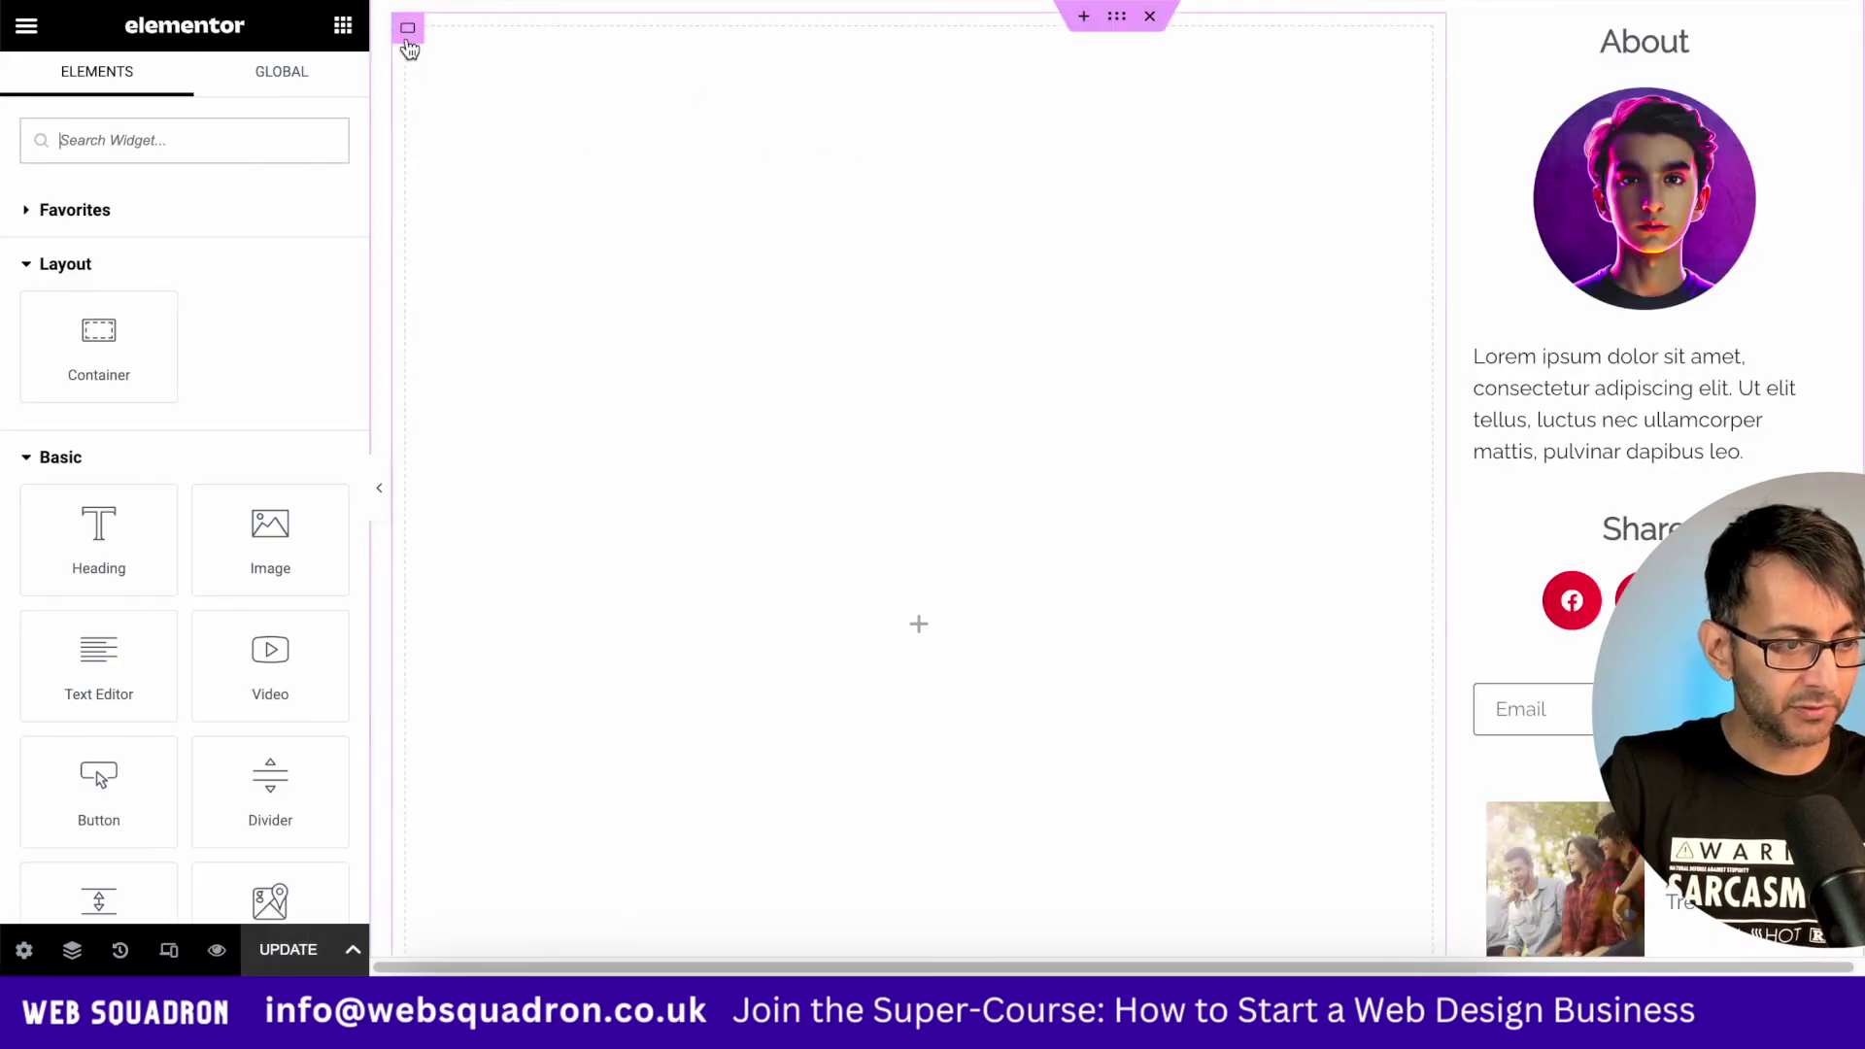
left_click(886, 403)
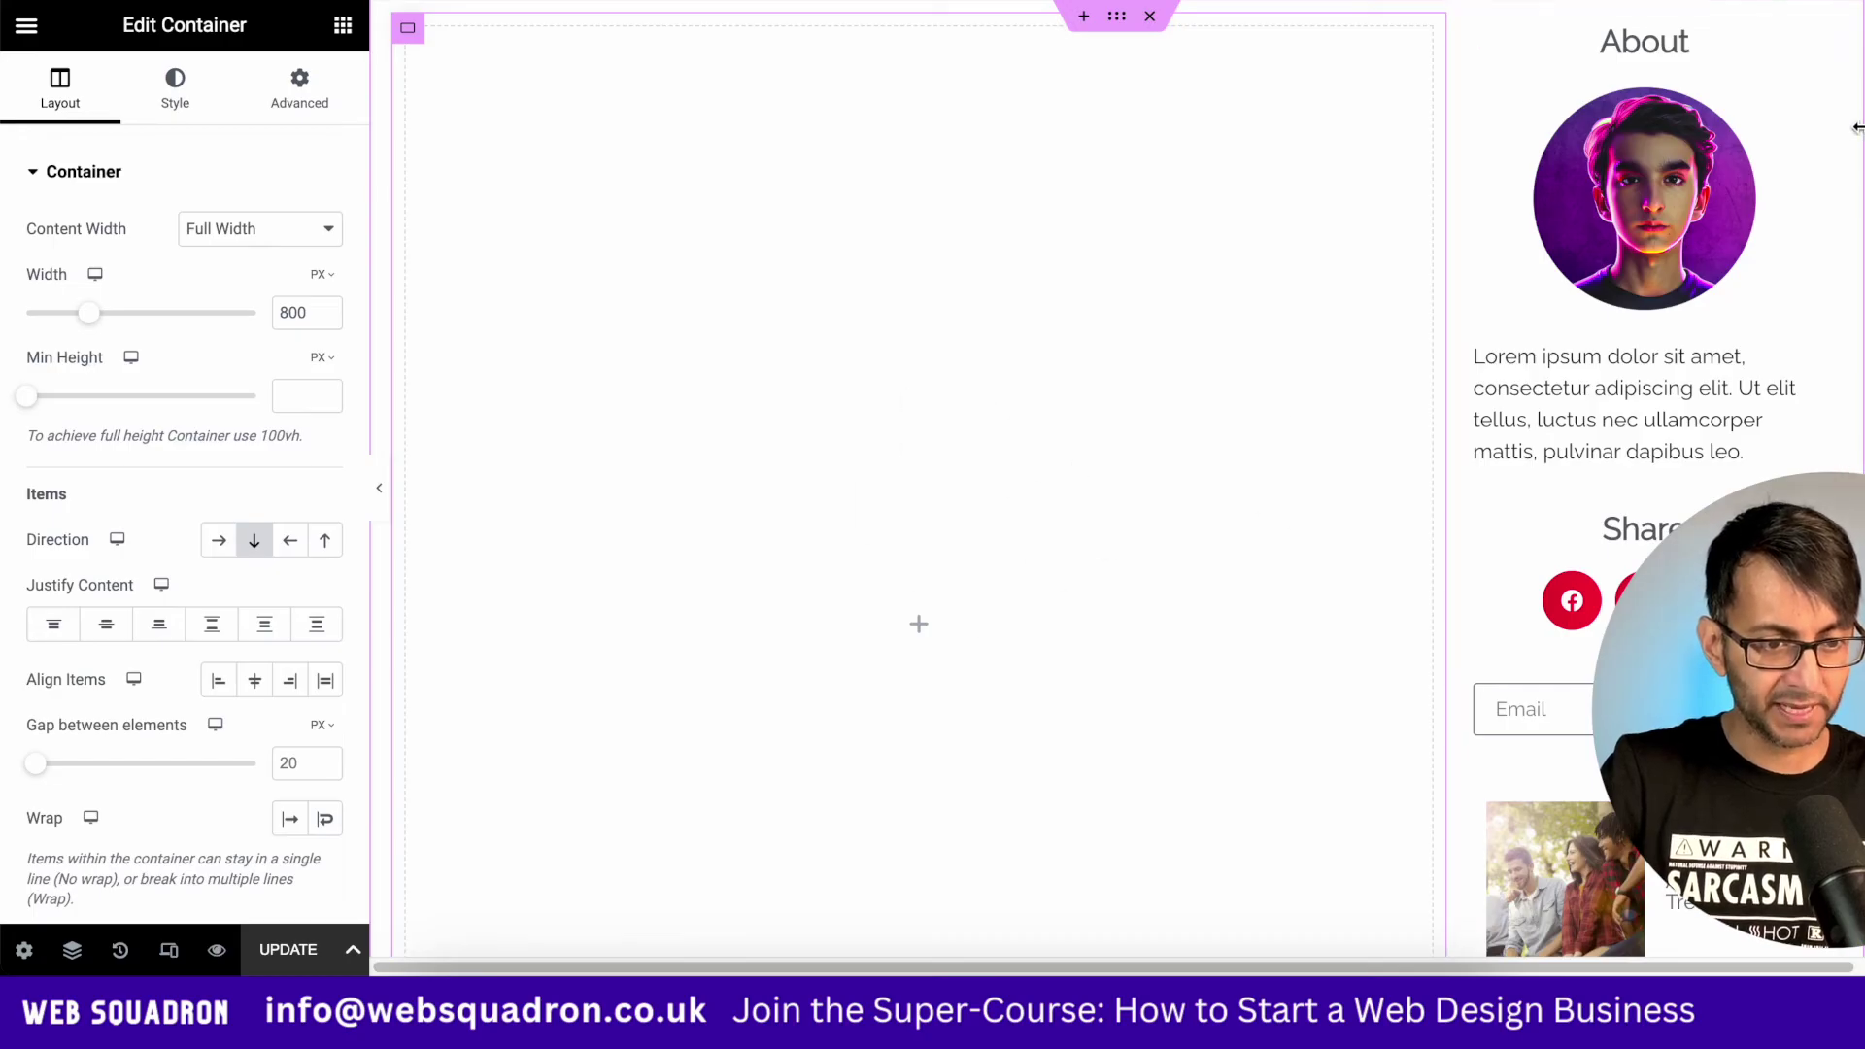
scroll(1575, 277, "down", 7)
scroll(1575, 277, "up", 4)
scroll(1642, 388, "up", 3)
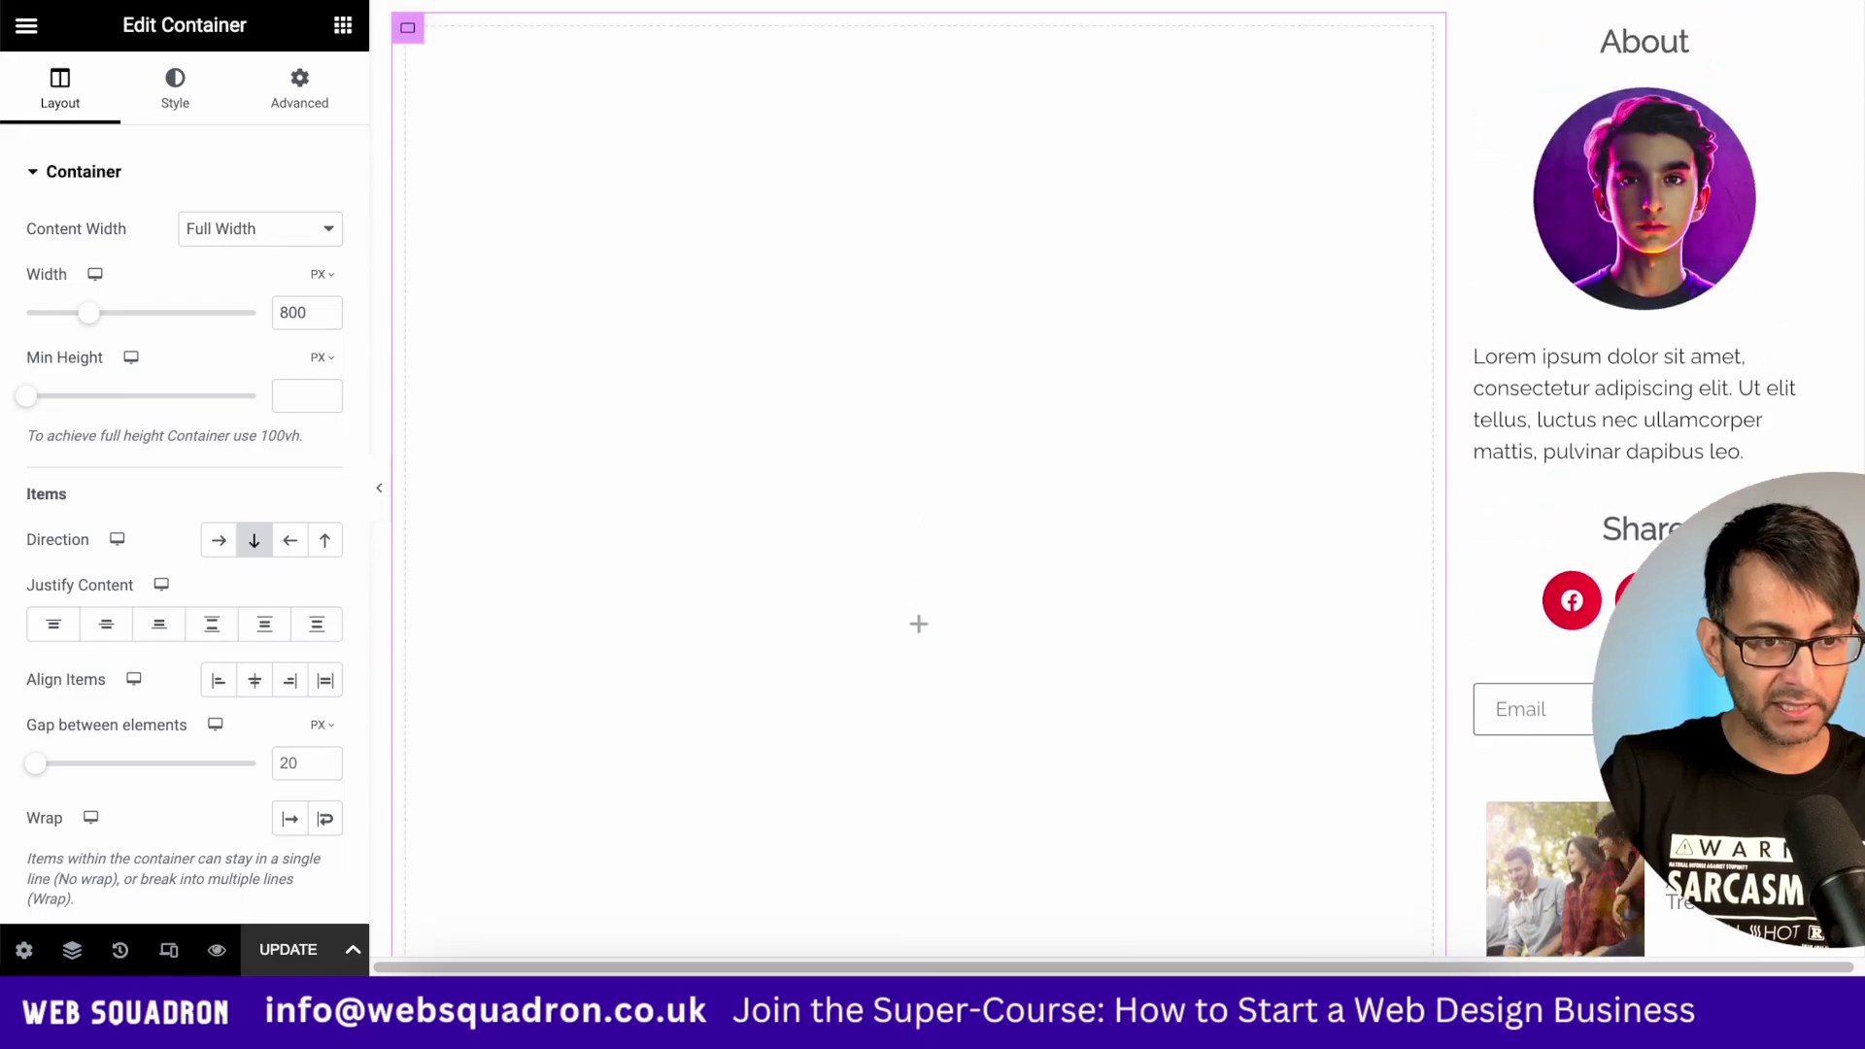
scroll(1641, 389, "down", 5)
scroll(1641, 388, "up", 5)
scroll(1641, 388, "down", 6)
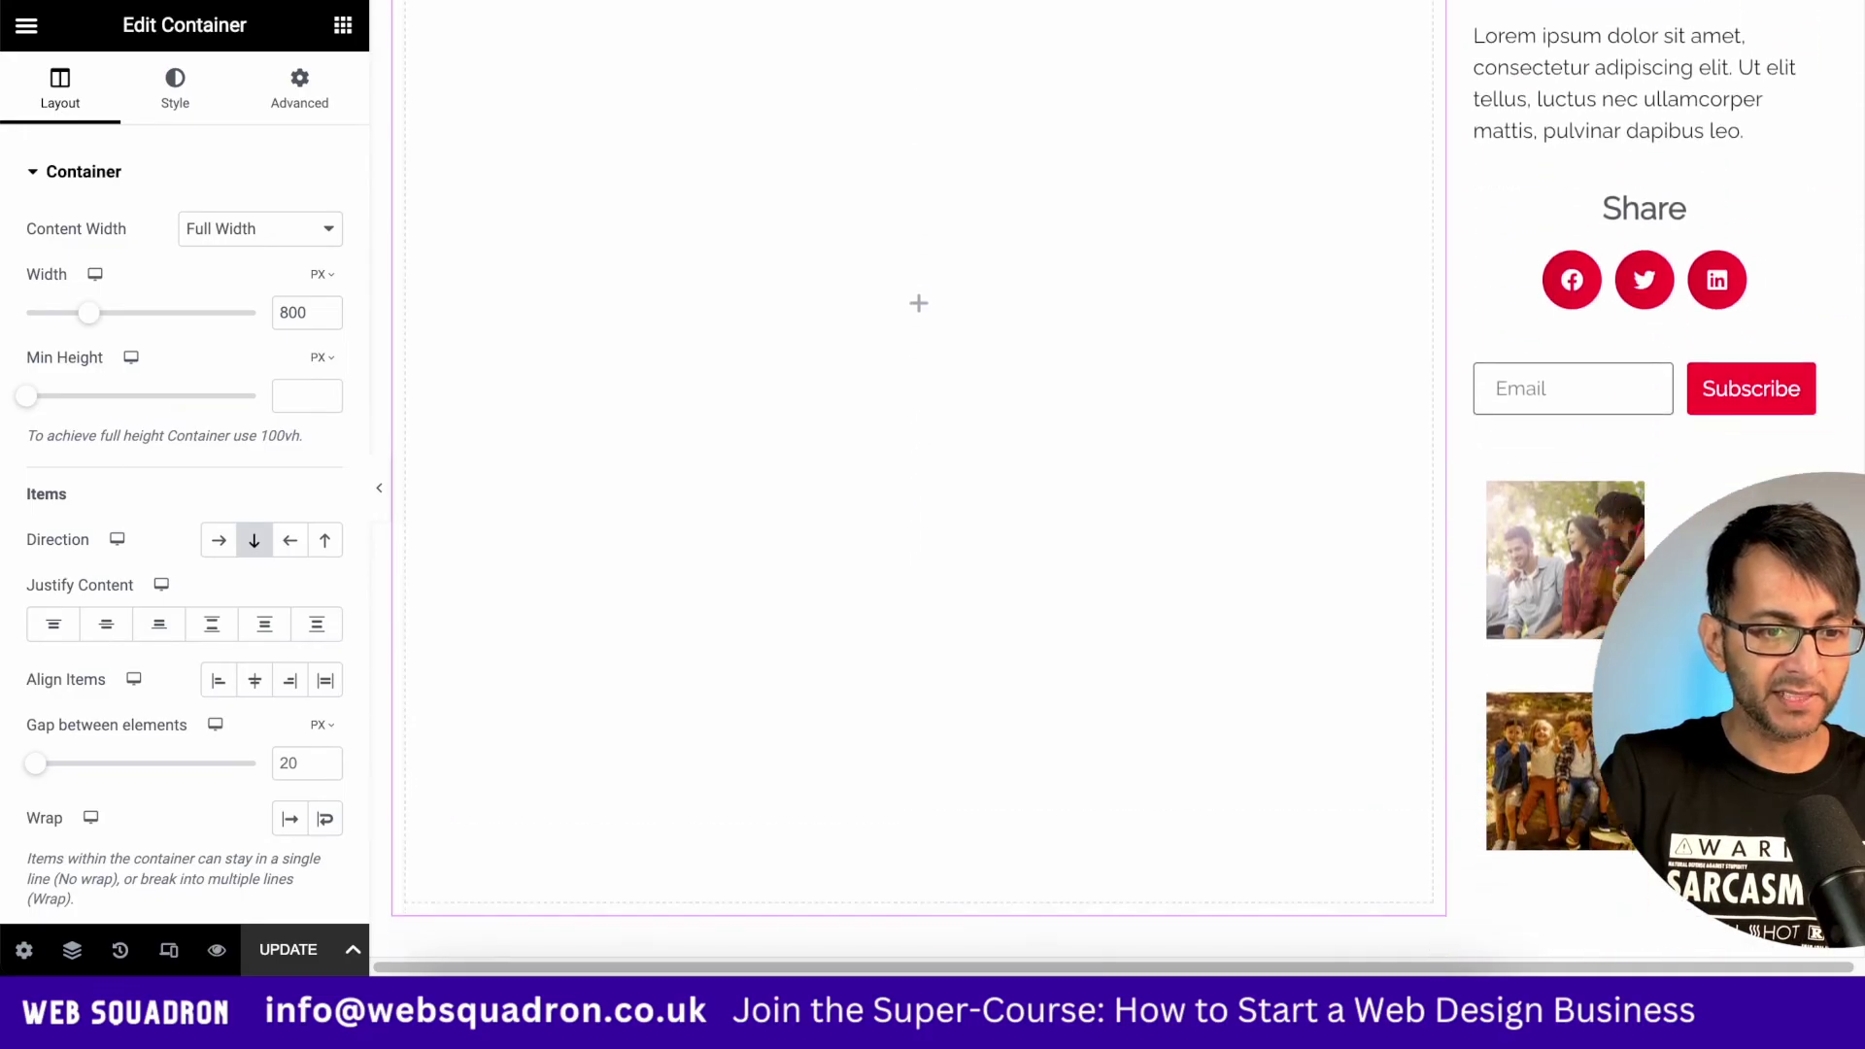
scroll(1642, 389, "up", 6)
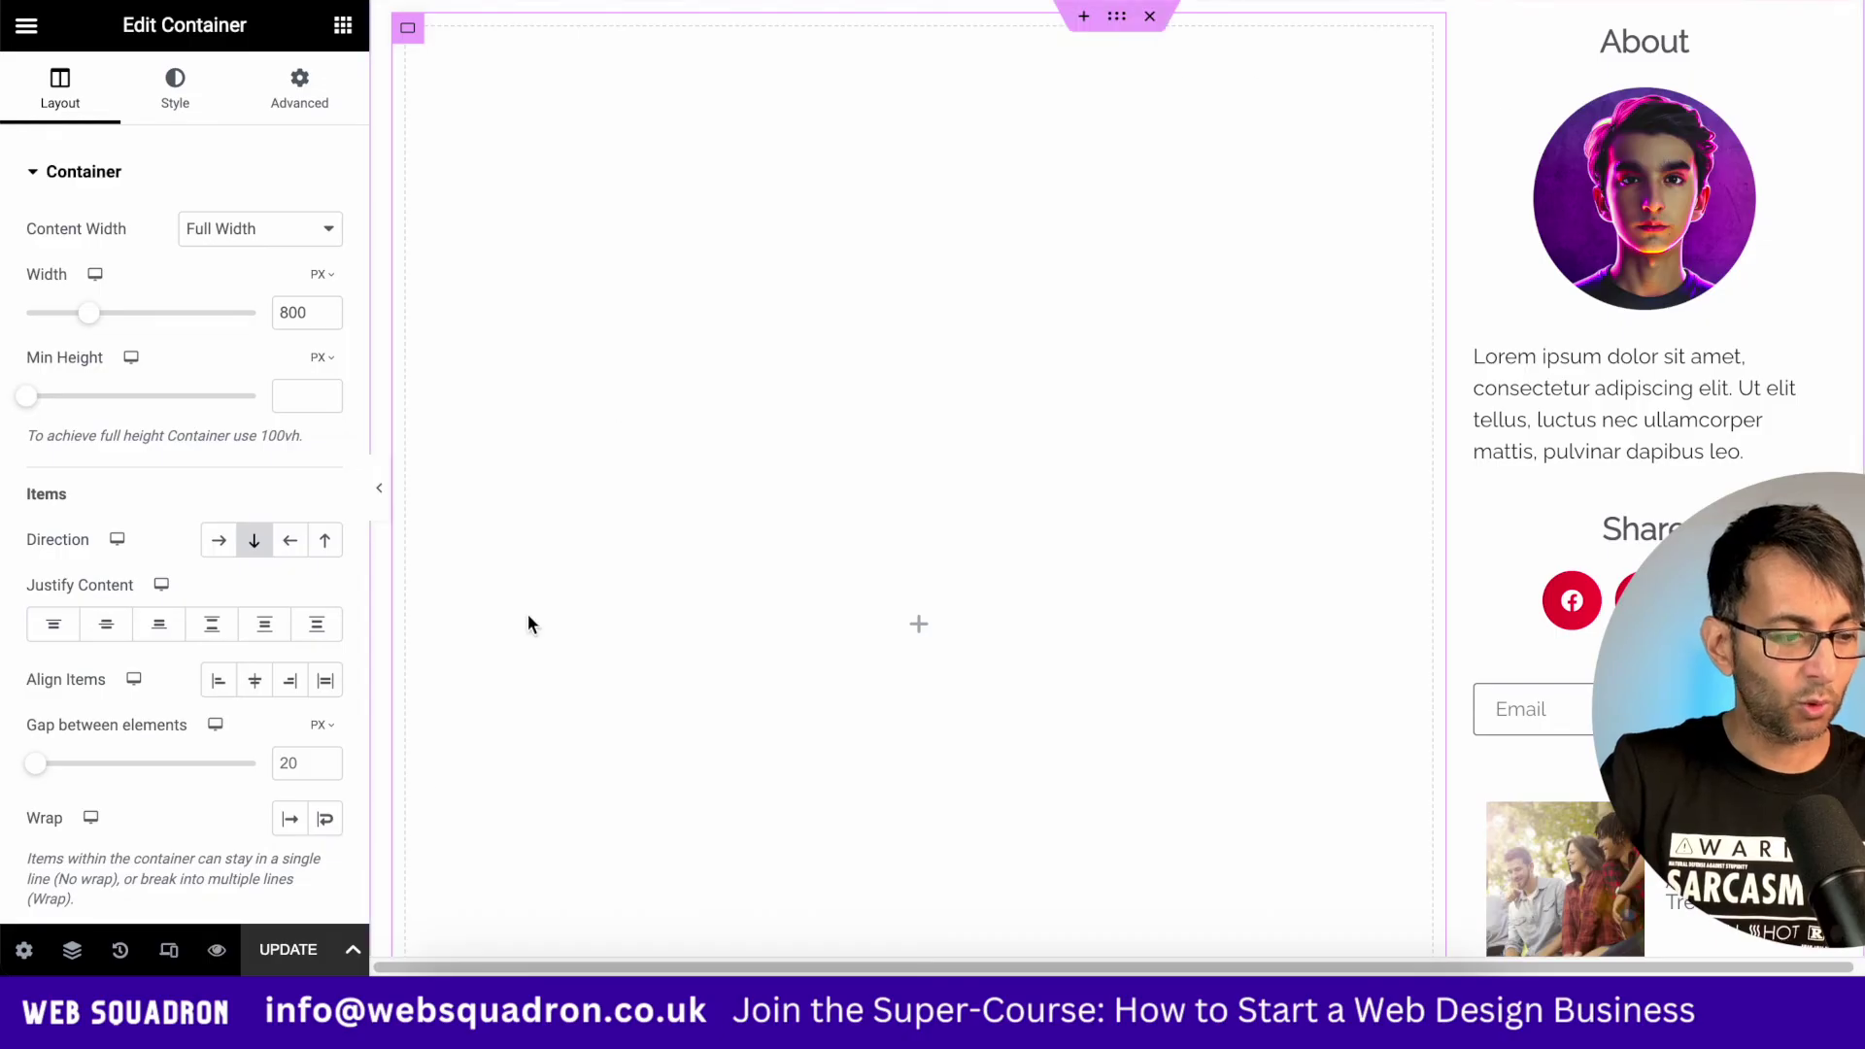
Round the sidebar's image with border radius 1000, update the template, and reload the page editor
left_click(311, 958)
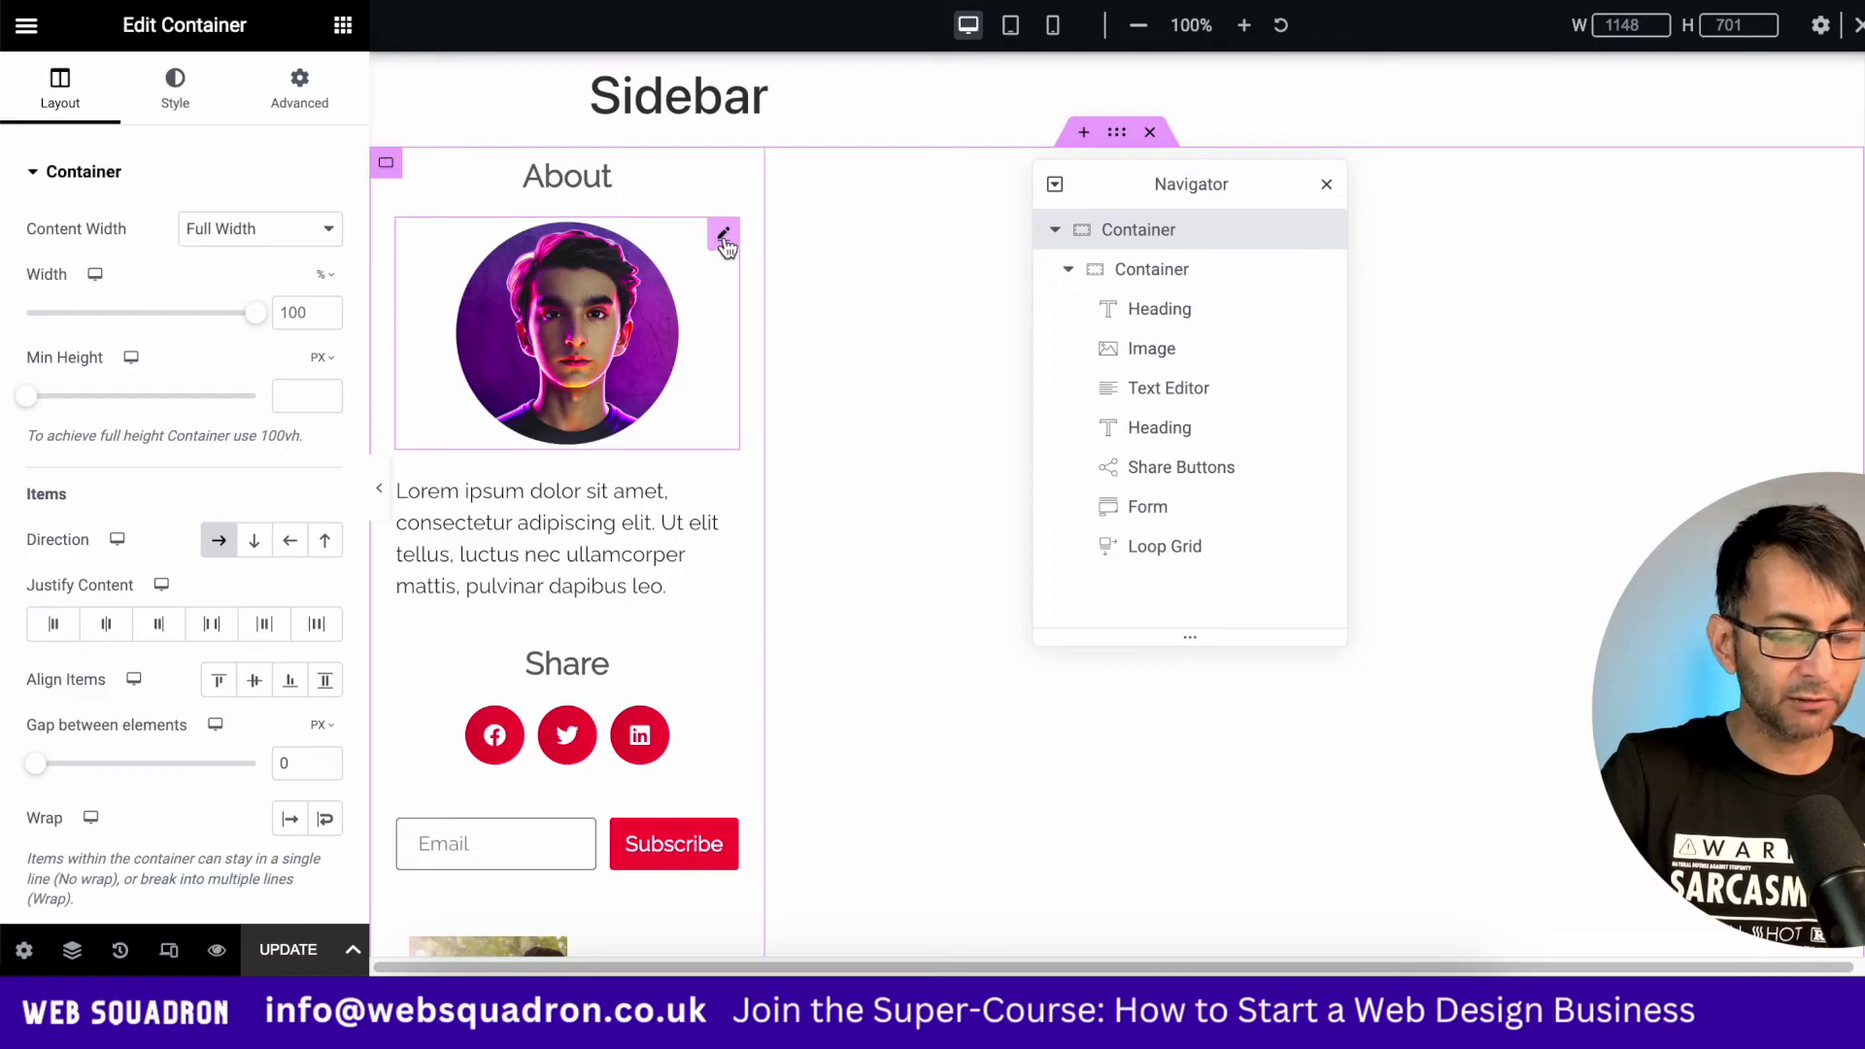
left_click(723, 258)
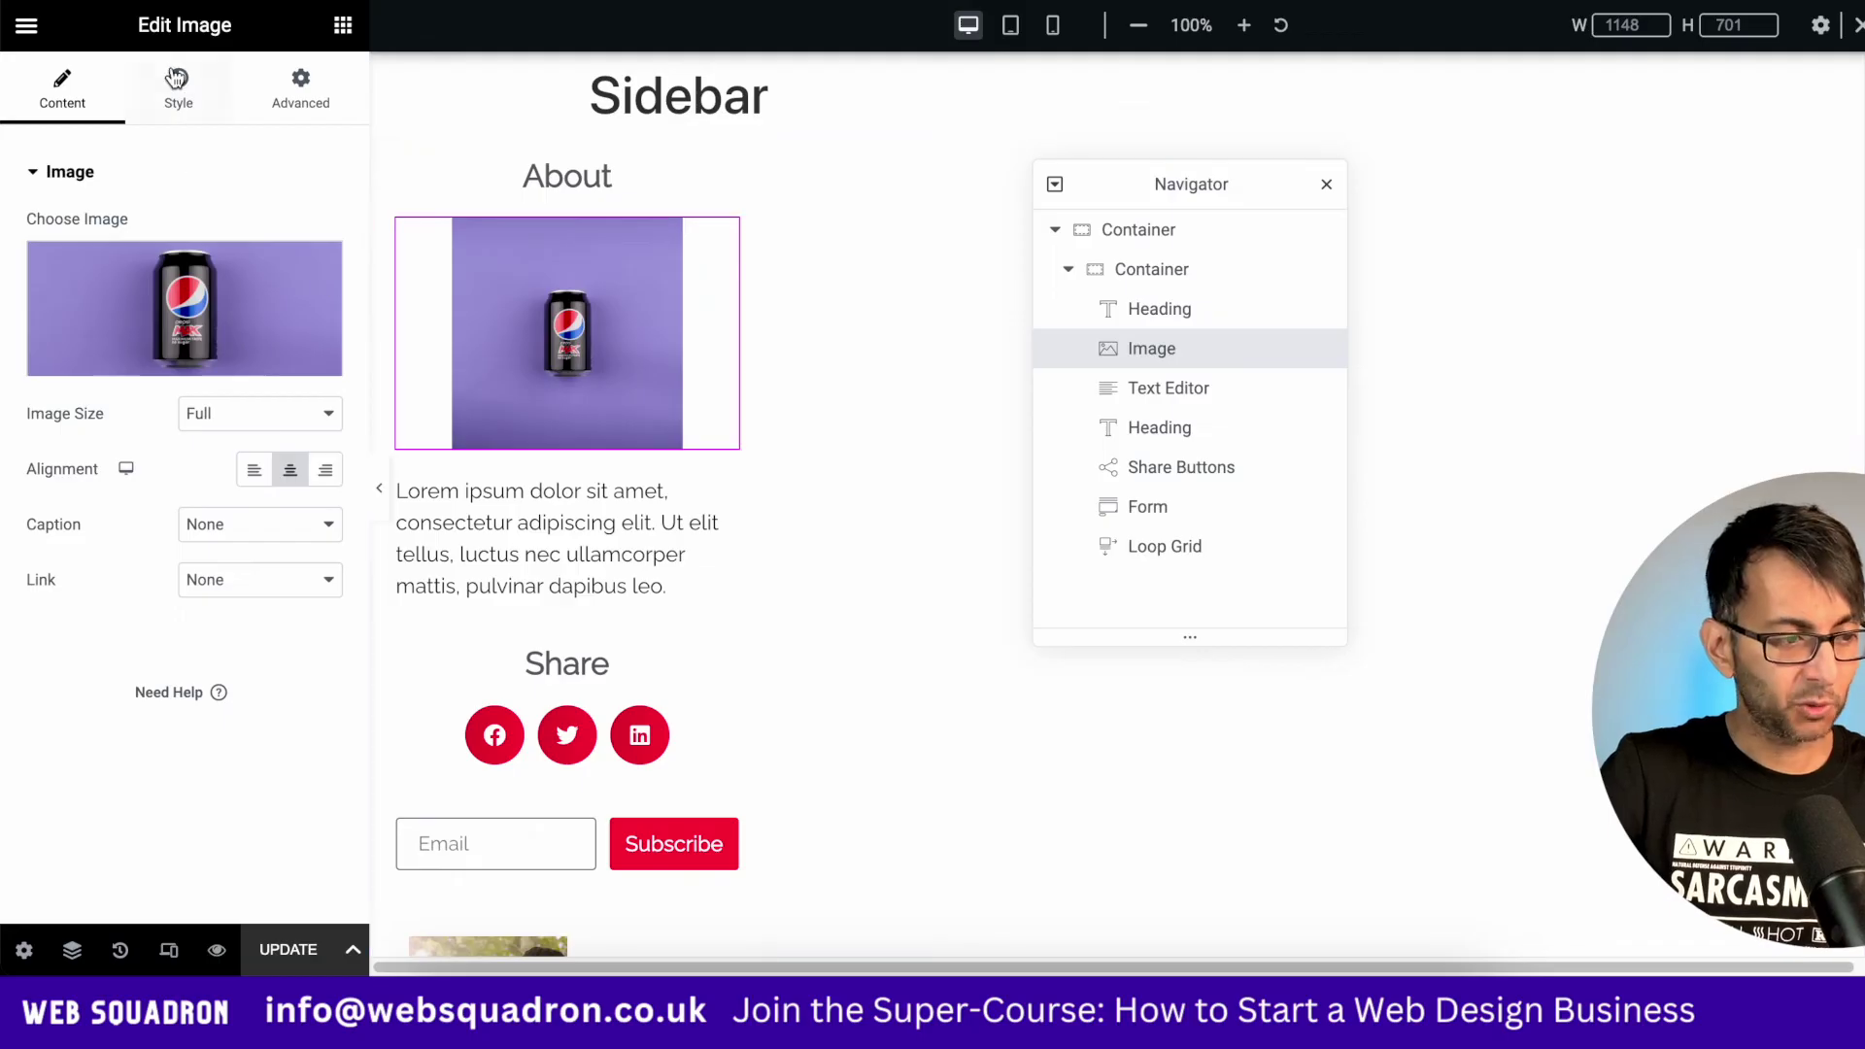
left_click(178, 86)
scroll(84, 795, "down", 1)
left_click(67, 794)
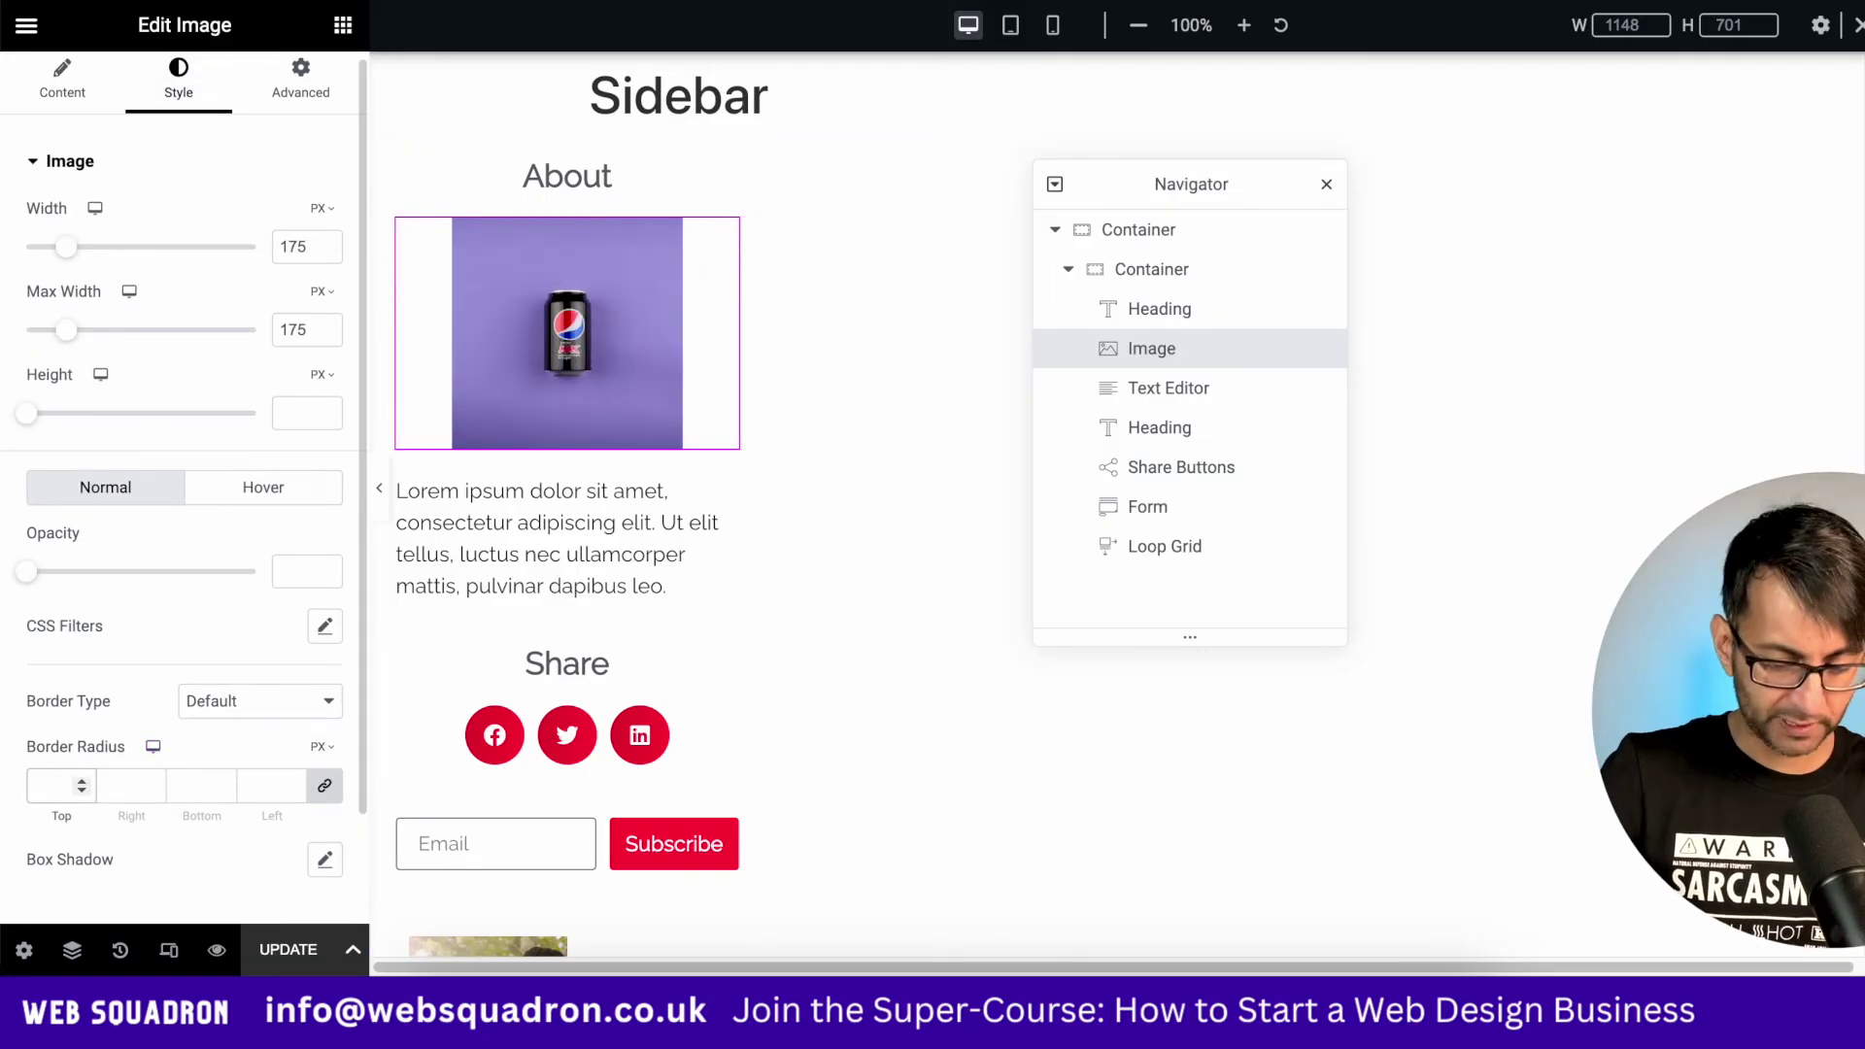
type("1000")
left_click(277, 962)
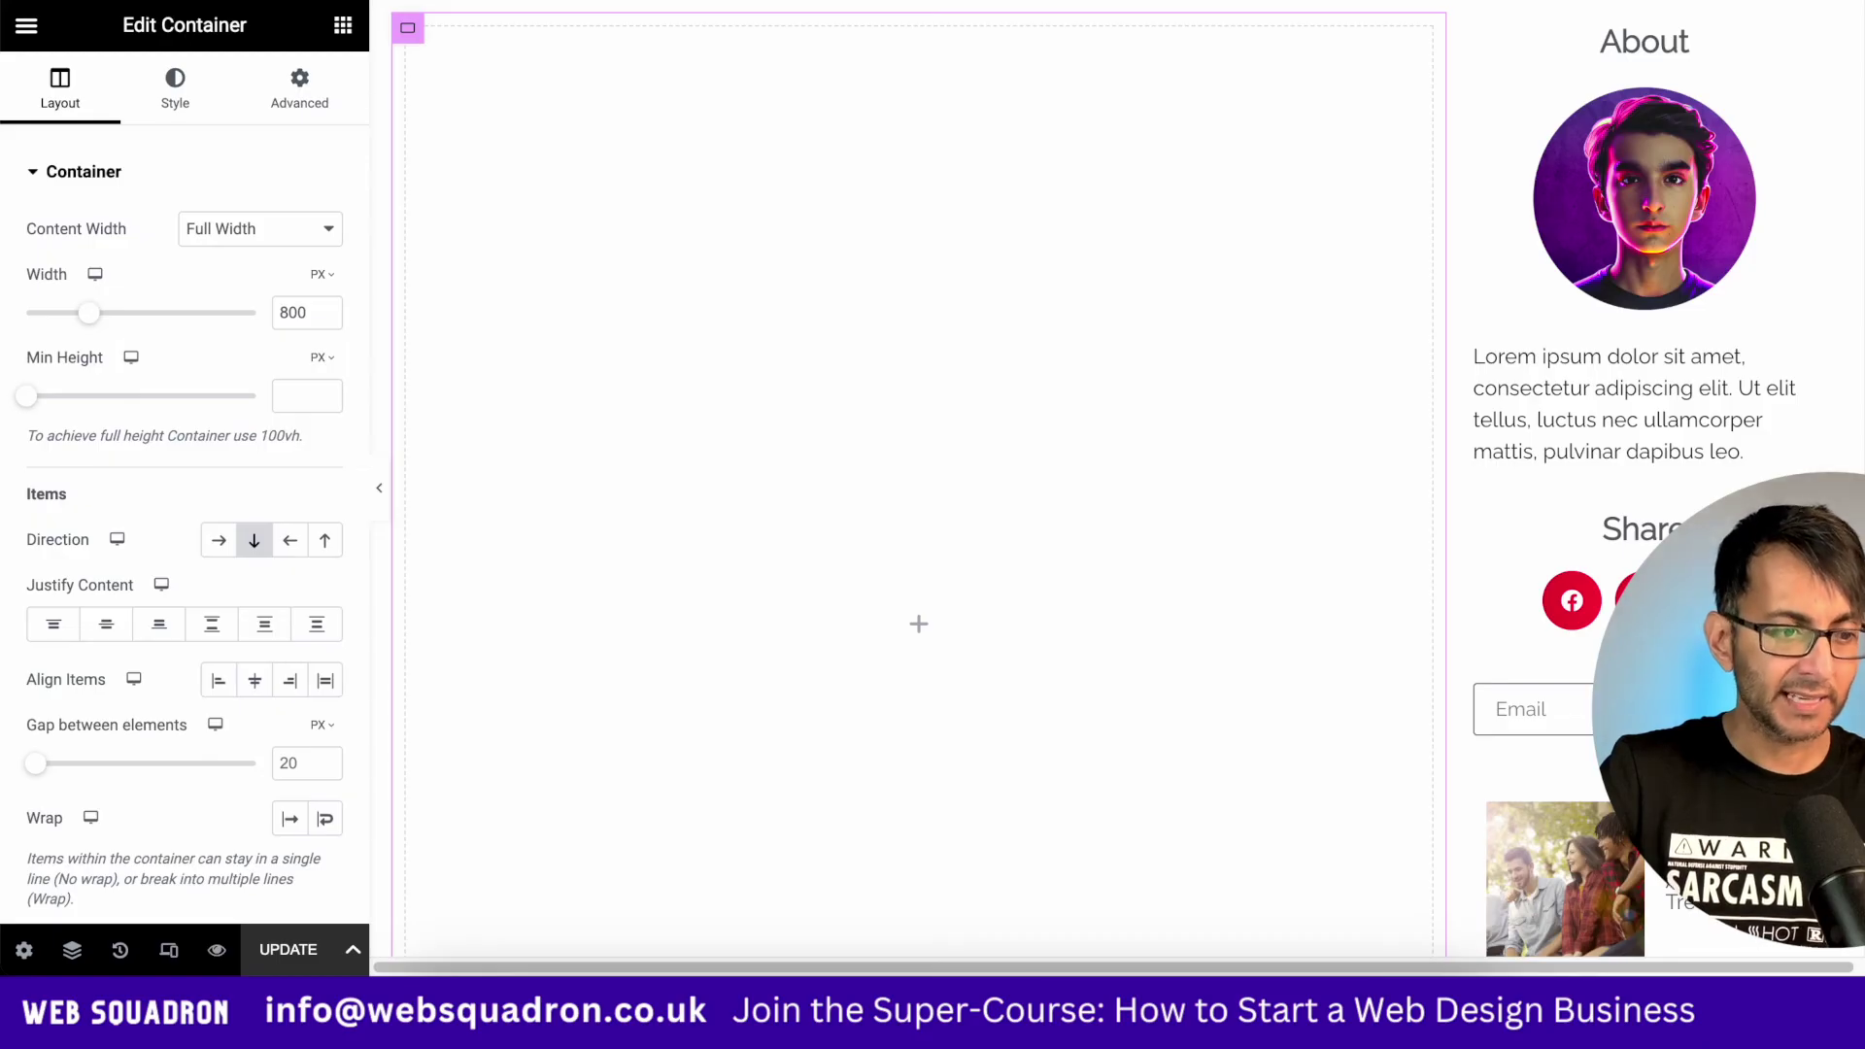
key("super+r")
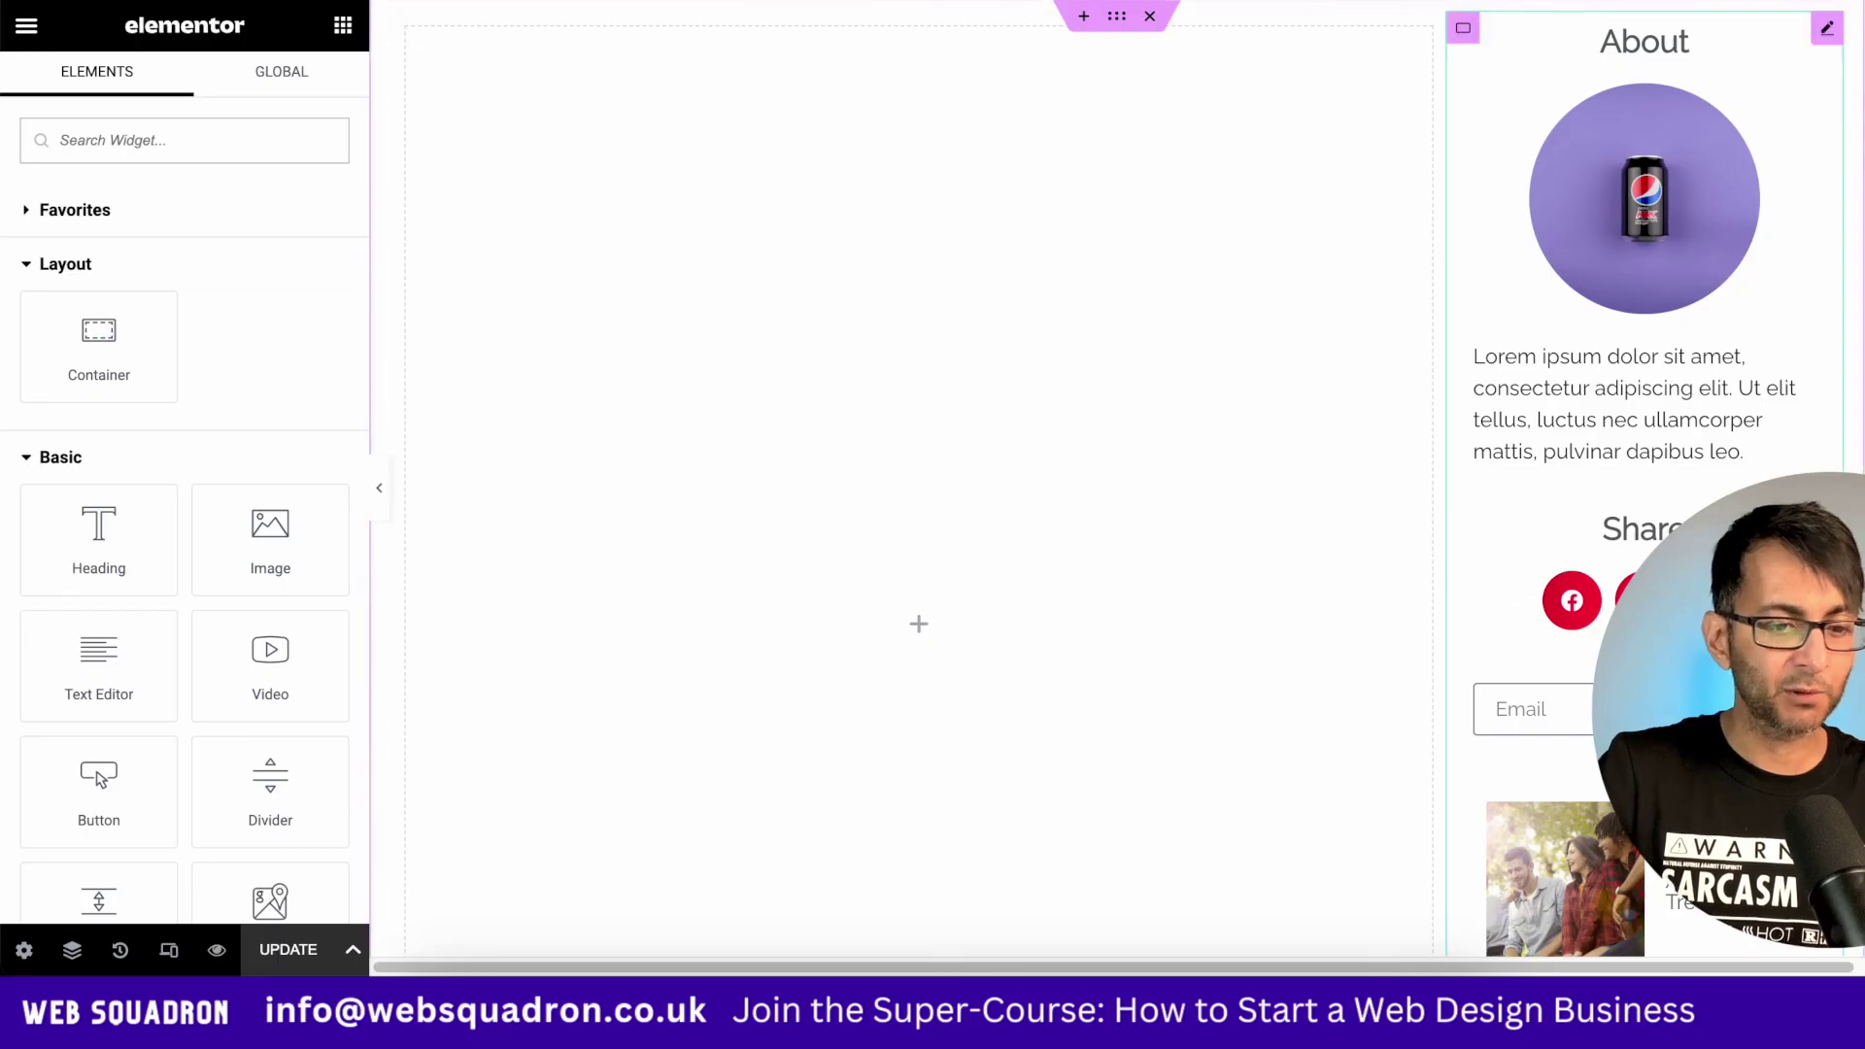
Scroll the reloaded page to confirm the sidebar shows the circular Pepsi can image
scroll(1574, 600, "down", 2)
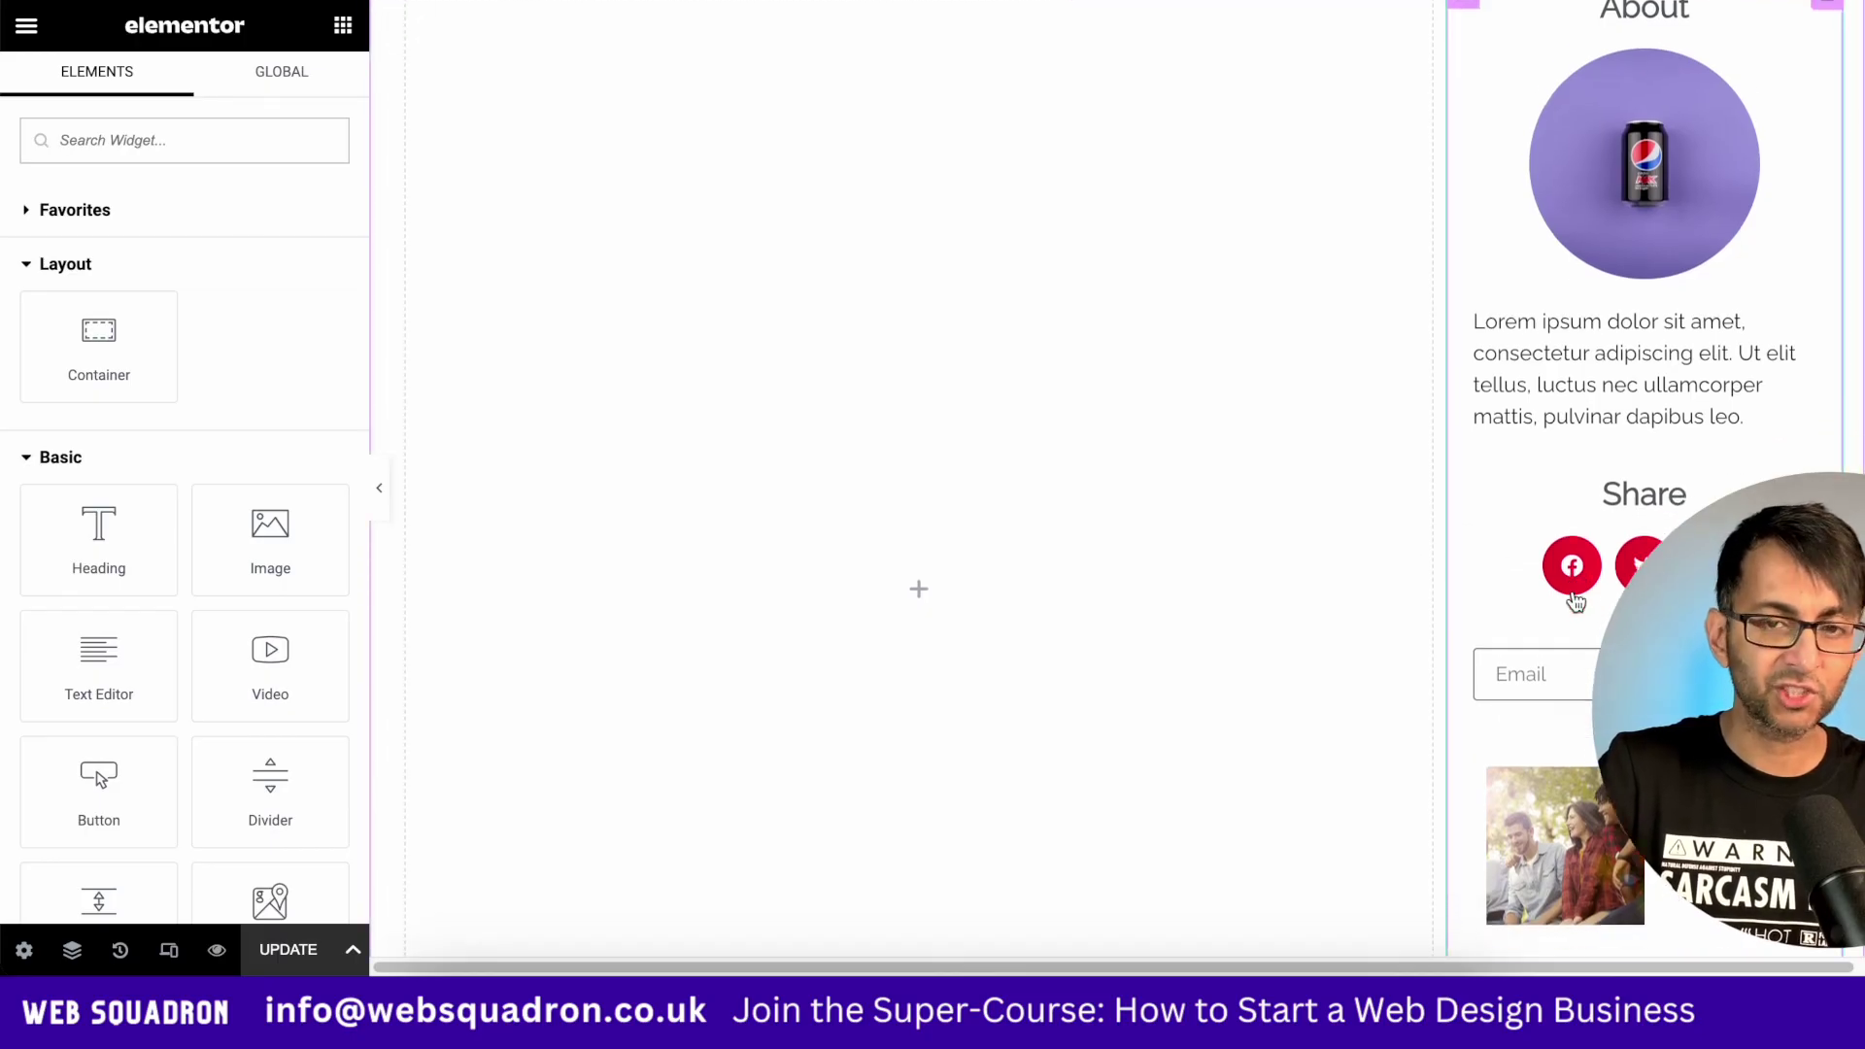
scroll(1574, 600, "up", 2)
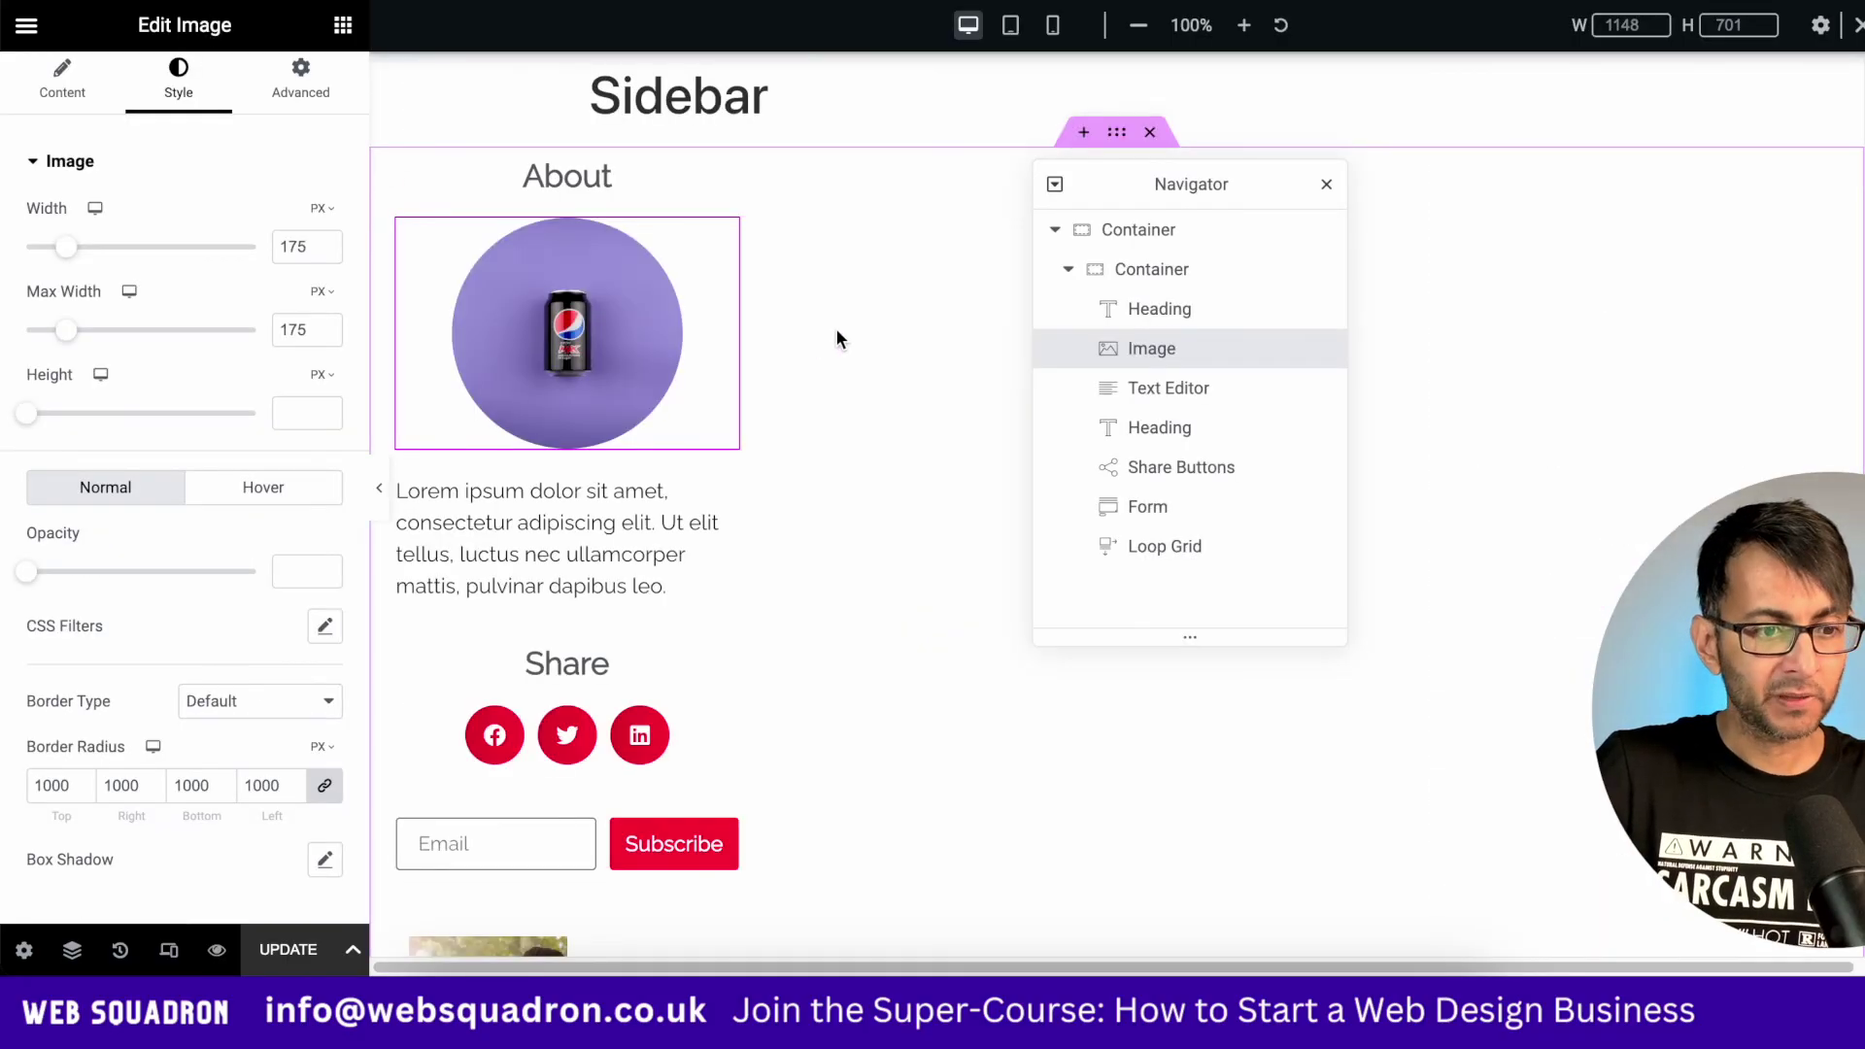
Select the template's inner container in the Navigator, then the page's 300 px sidebar column
left_click(1187, 275)
left_click(1202, 243)
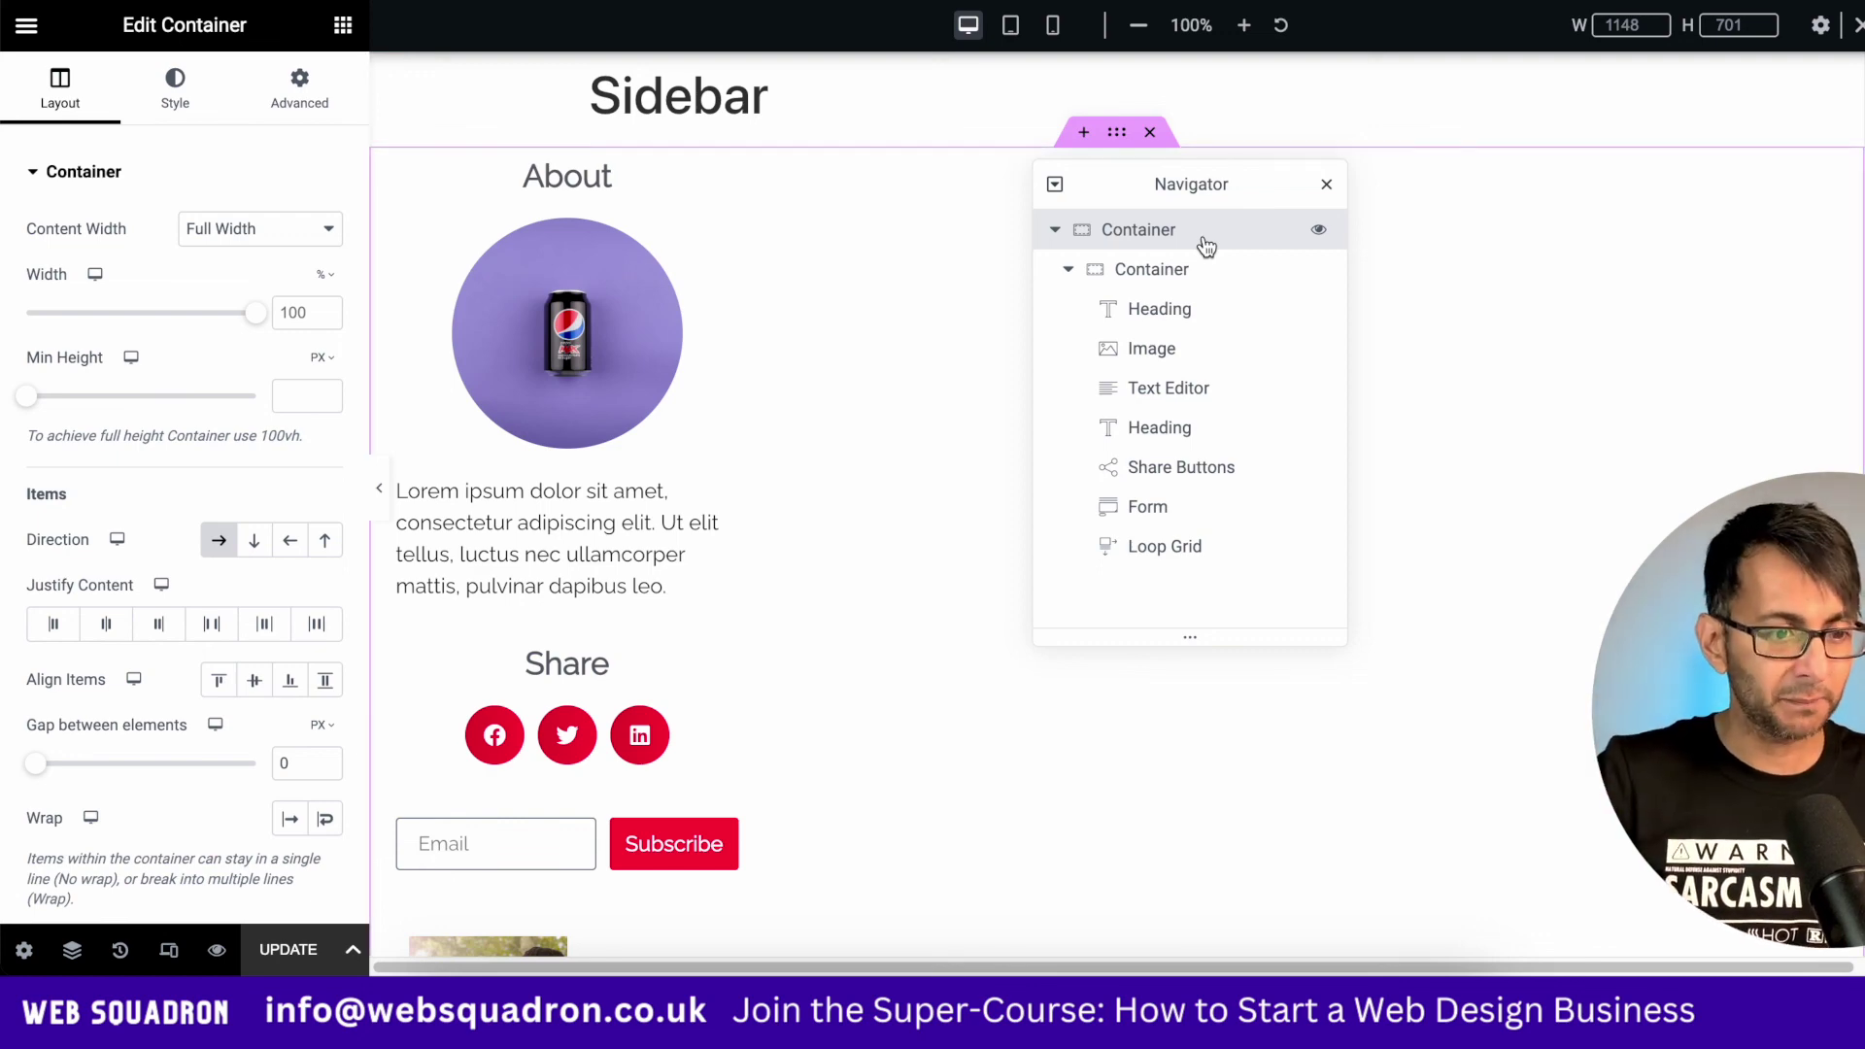
left_click(1209, 279)
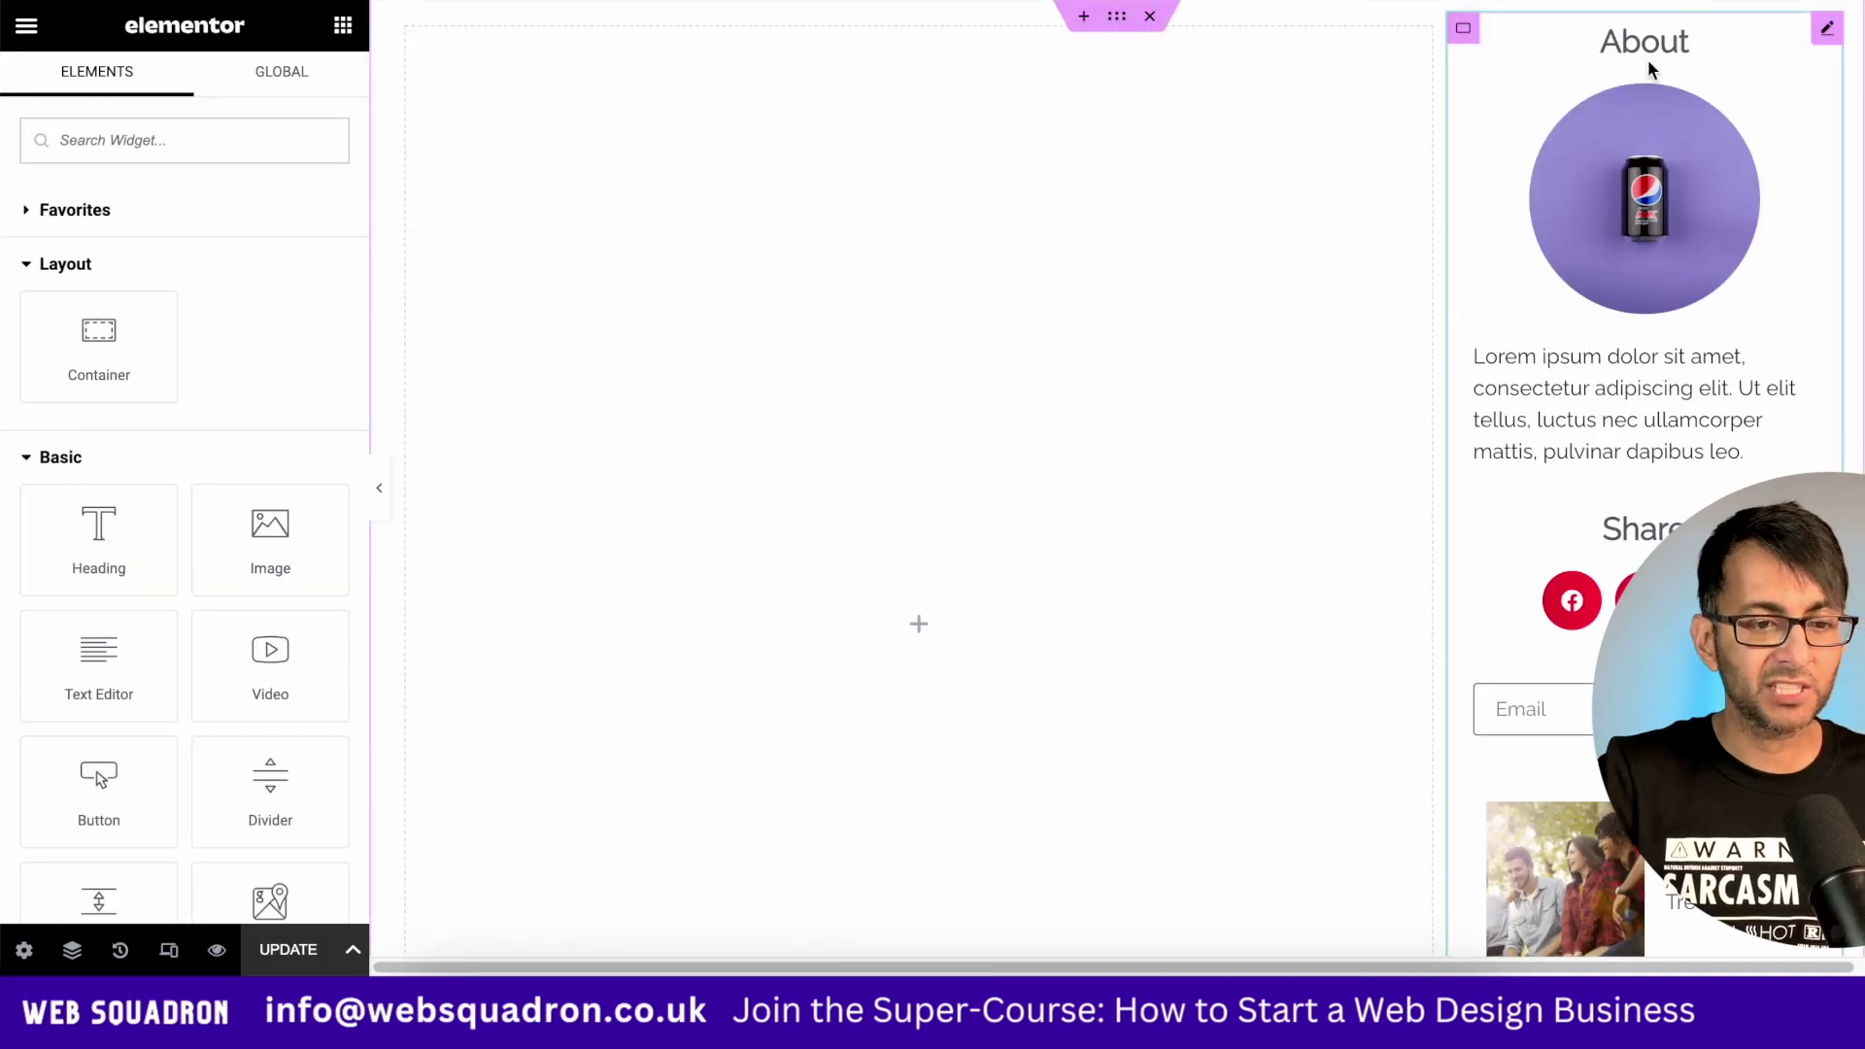
left_click(1461, 30)
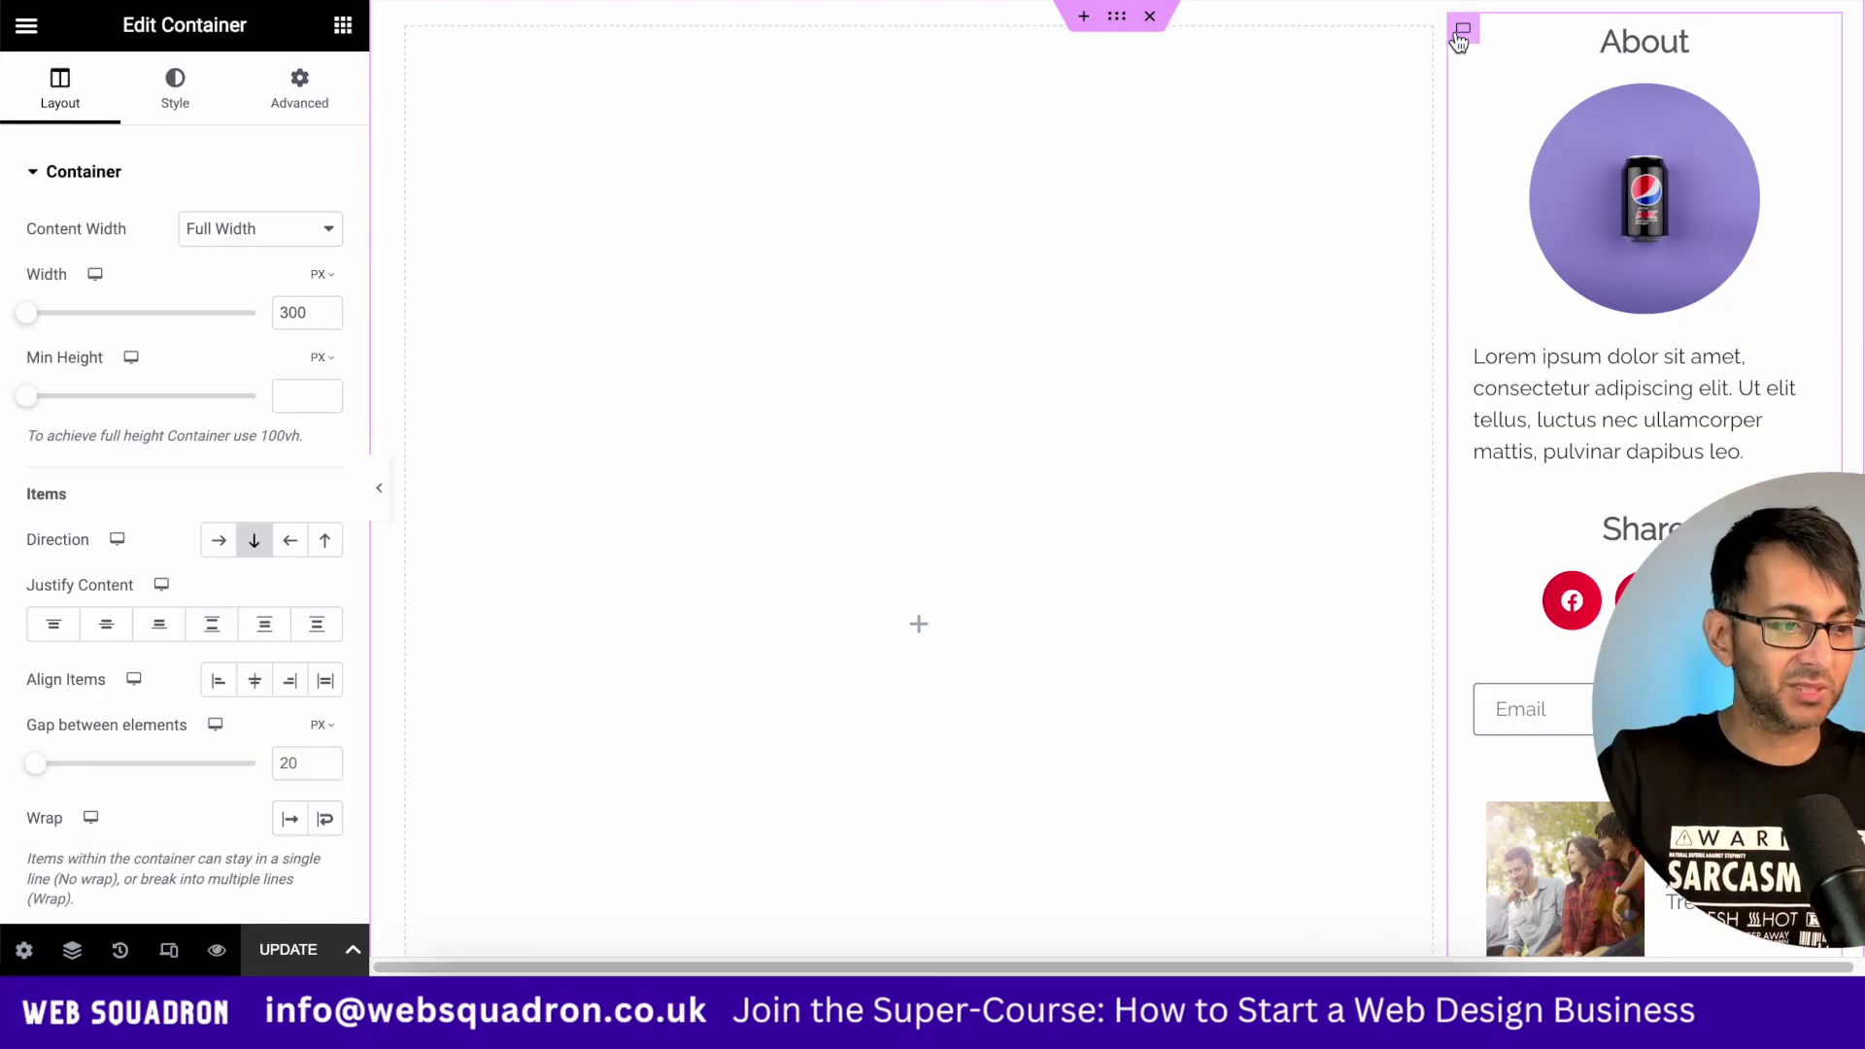